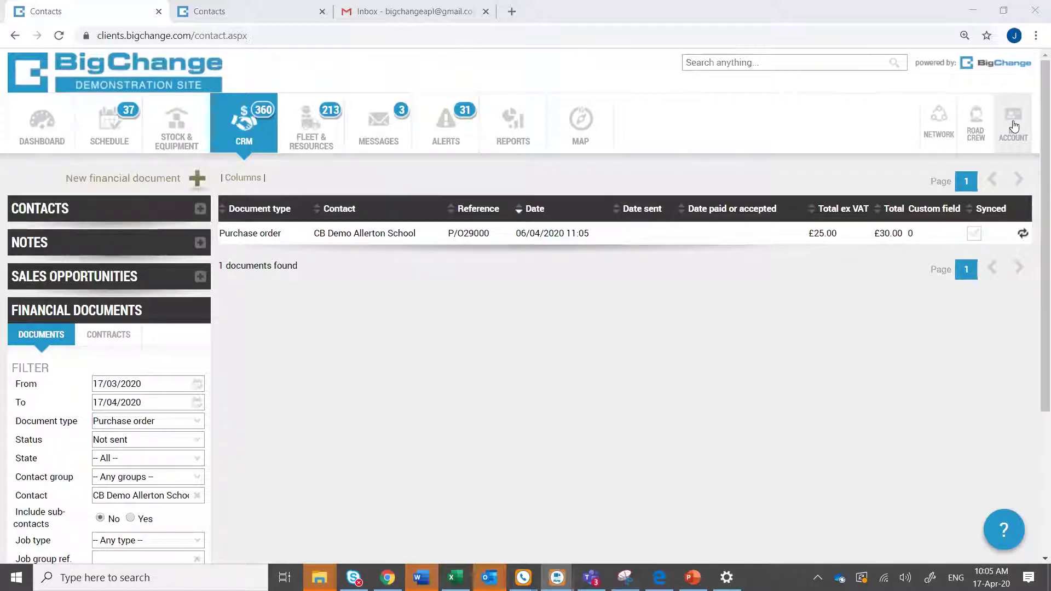
# Open the predefined invoicing items in the account's financial settings.
pyautogui.click(1012, 121)
pyautogui.click(929, 245)
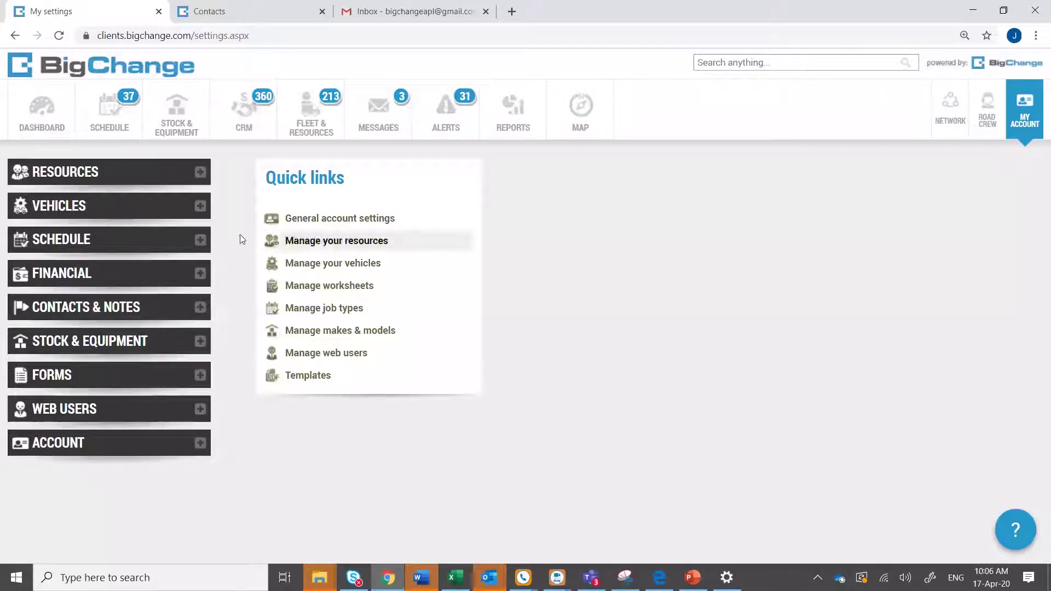
pyautogui.click(79, 273)
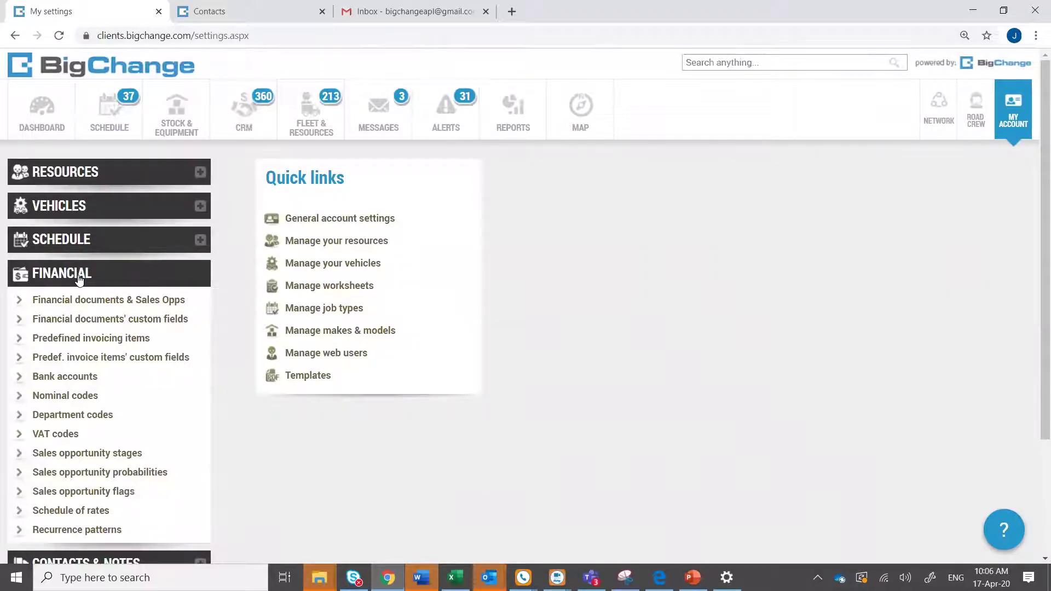
pyautogui.click(63, 339)
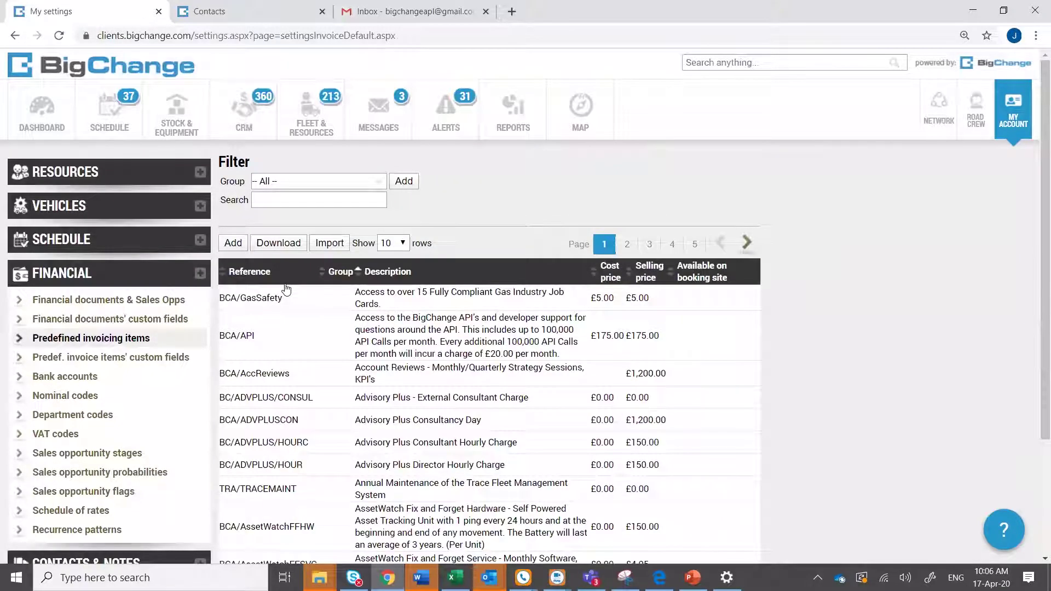
# Switch from the BigChange Ltd account to BigChange Demonstration Site, staying on the predefined invoicing items.
pyautogui.click(147, 64)
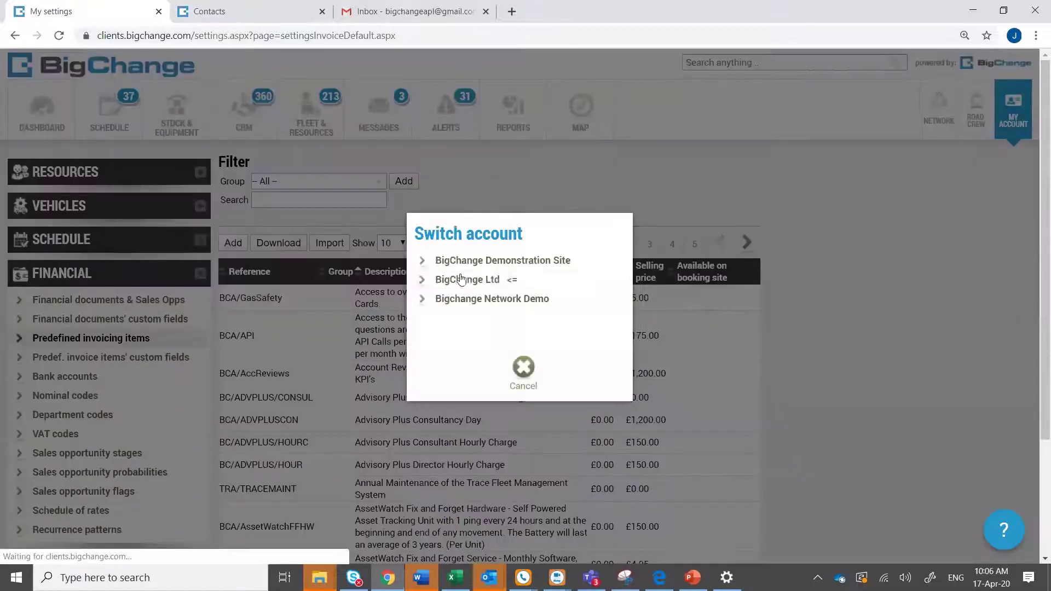
pyautogui.click(456, 263)
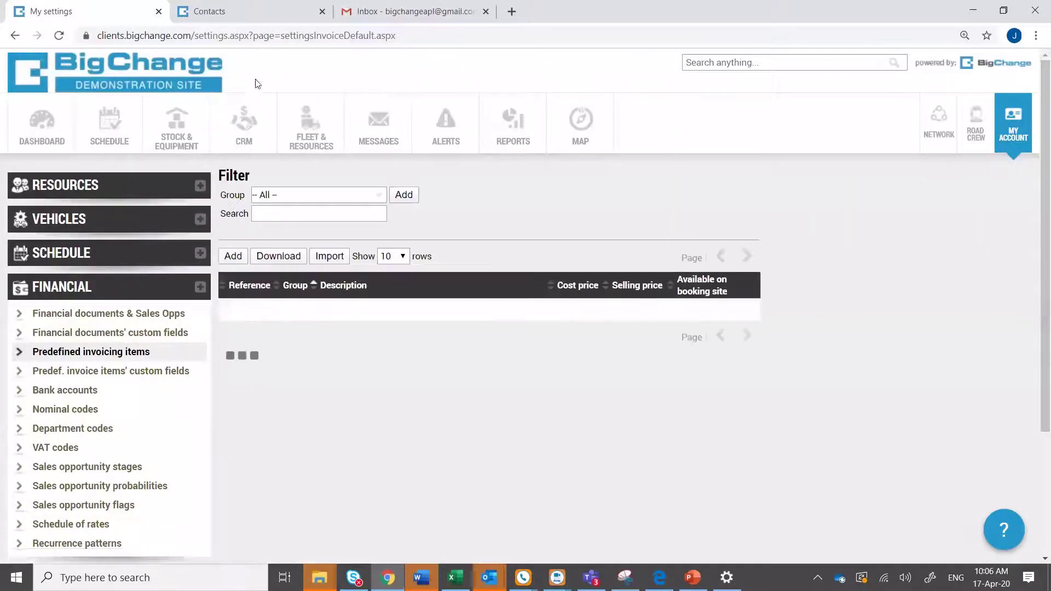
pyautogui.click(245, 17)
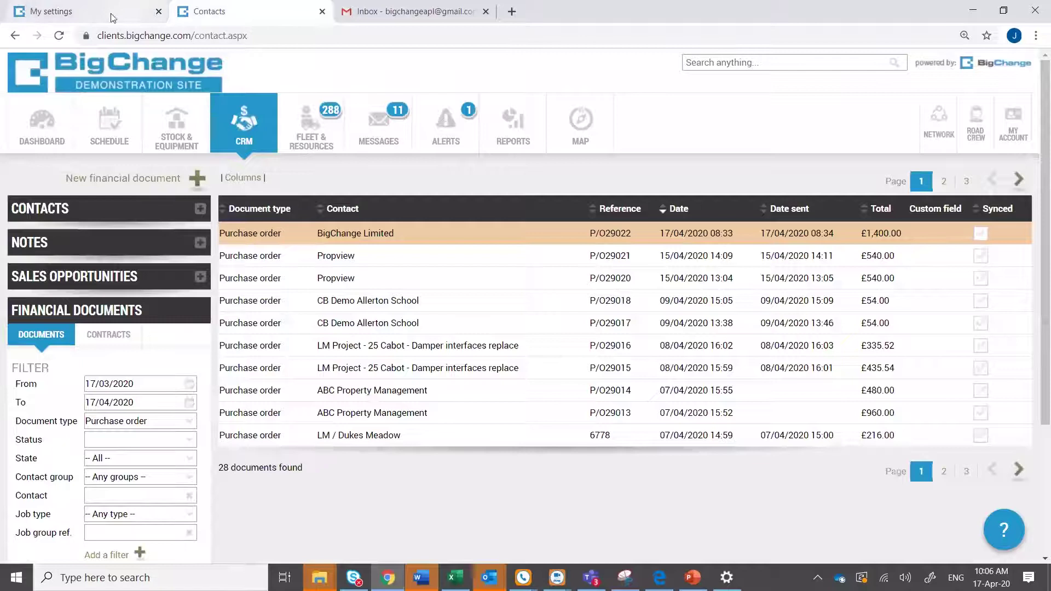
pyautogui.click(112, 18)
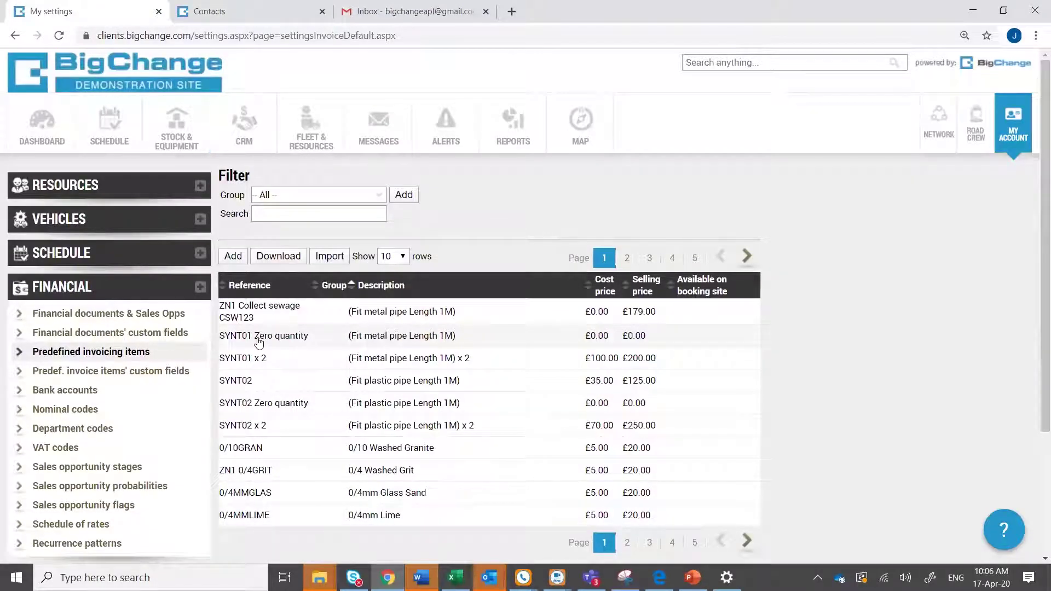
# Browse the predefined invoicing items through page 4 and look at the blank form for a new item.
pyautogui.scroll(-2, 290, 339)
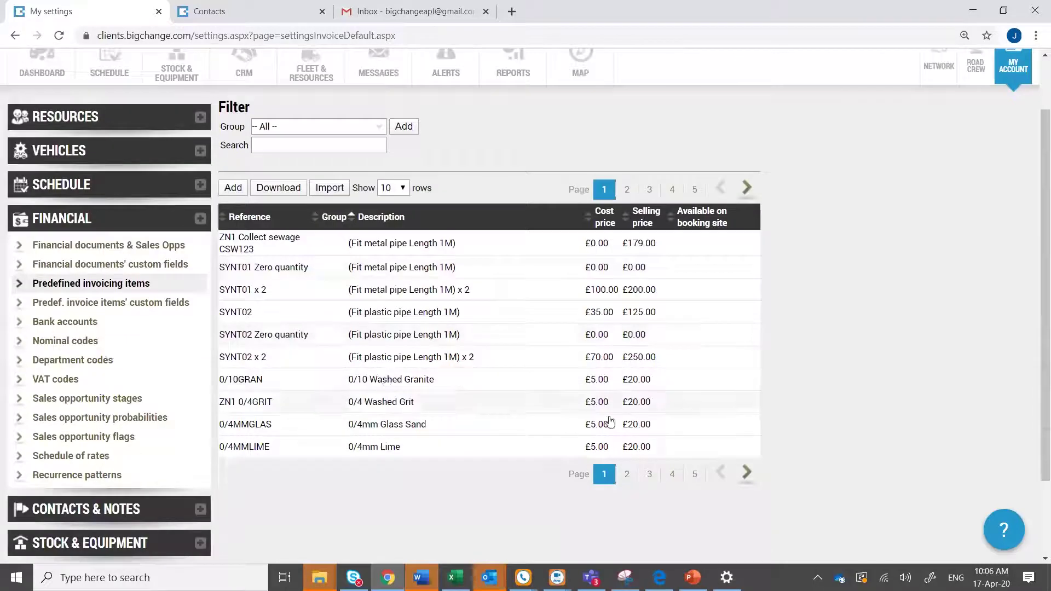
pyautogui.click(625, 477)
pyautogui.click(649, 531)
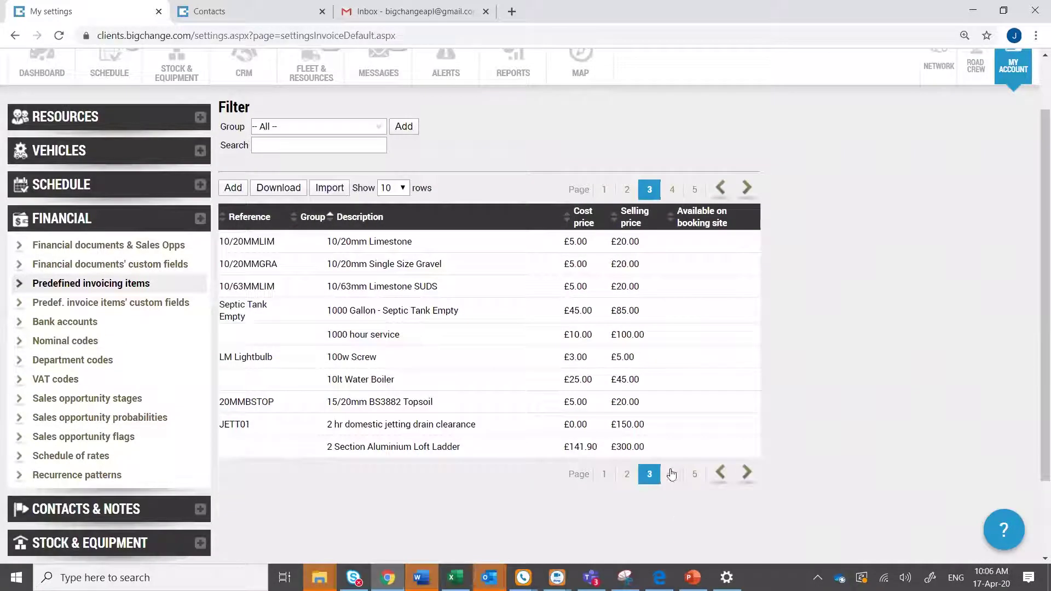
pyautogui.click(671, 474)
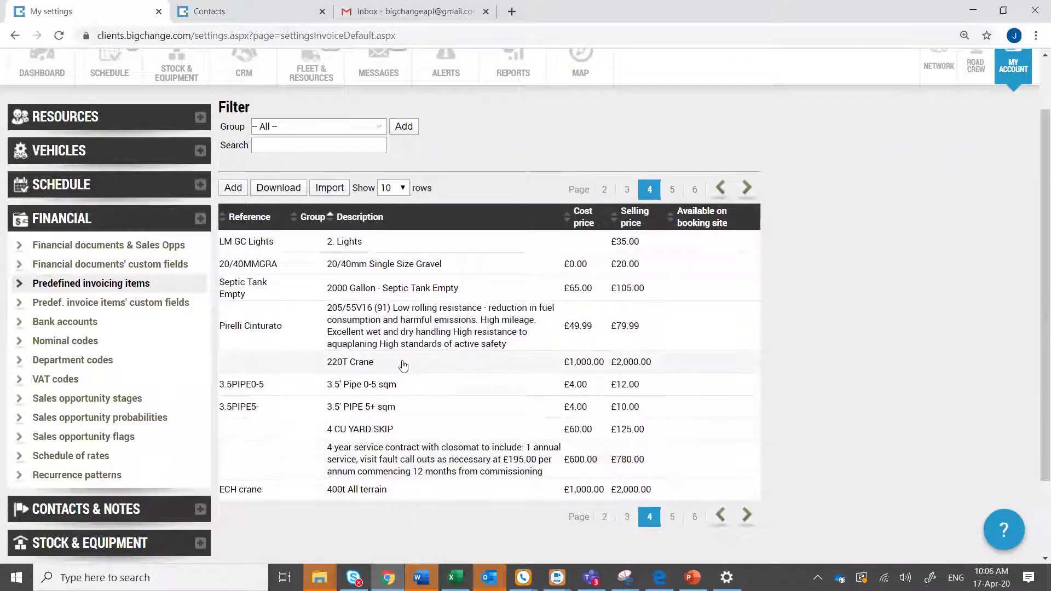
pyautogui.scroll(2, 403, 366)
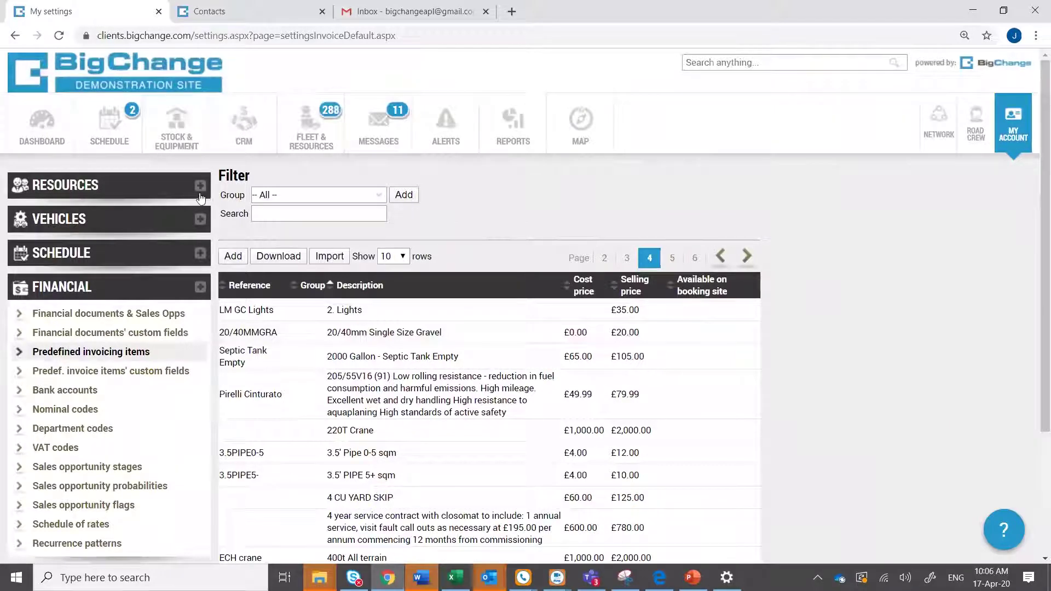
pyautogui.click(233, 258)
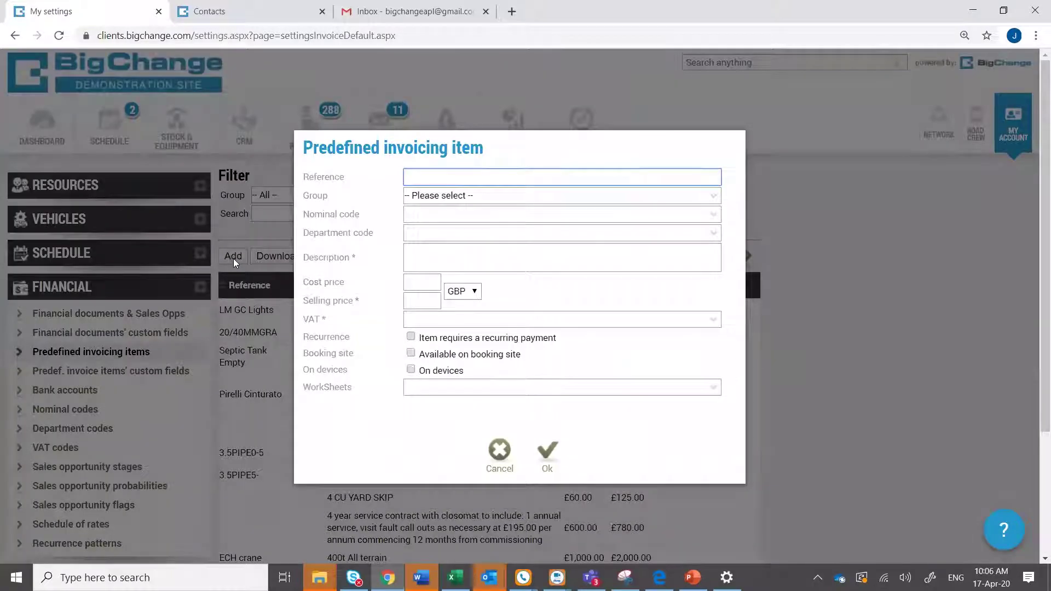
pyautogui.click(496, 447)
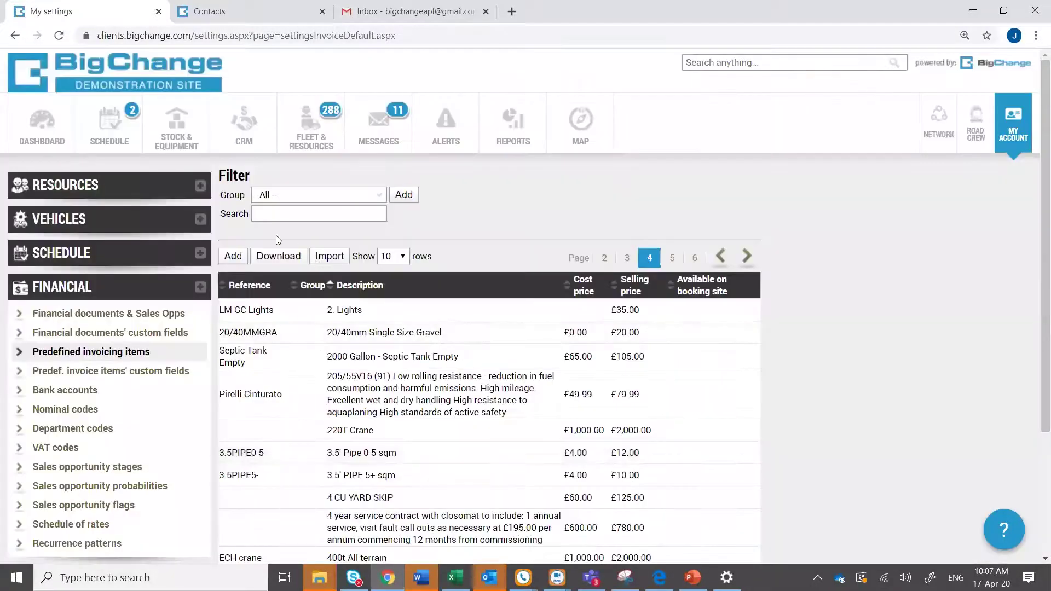
# Start a new predefined invoicing item with the reference "Door fixing kit".
pyautogui.click(233, 256)
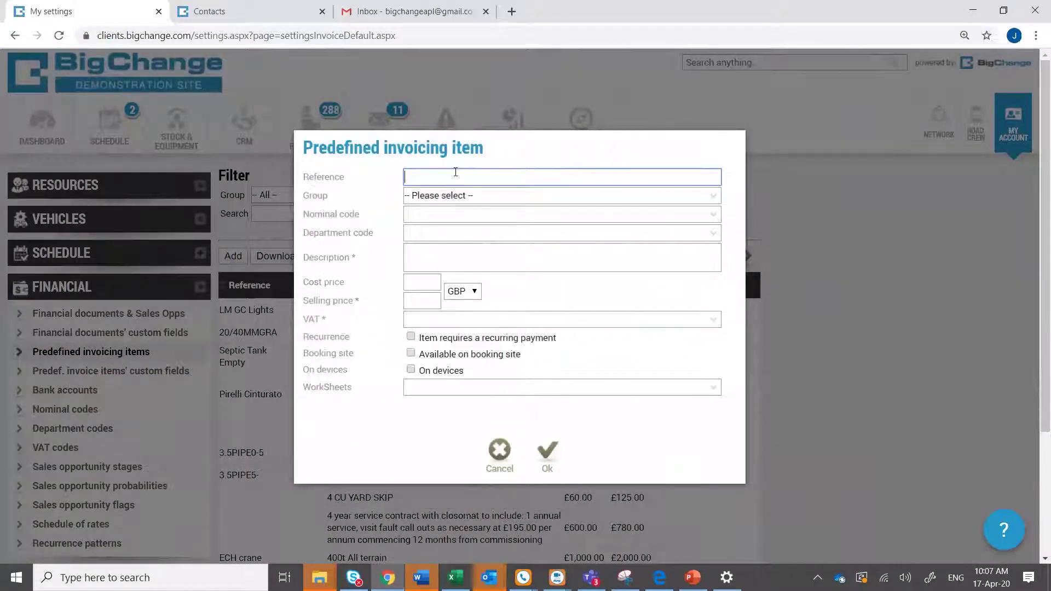
pyautogui.write('door')
pyautogui.press('BackSpace')
pyautogui.press('BackSpace')
pyautogui.press('BackSpace')
pyautogui.press('BackSpace')
pyautogui.write('Door ')
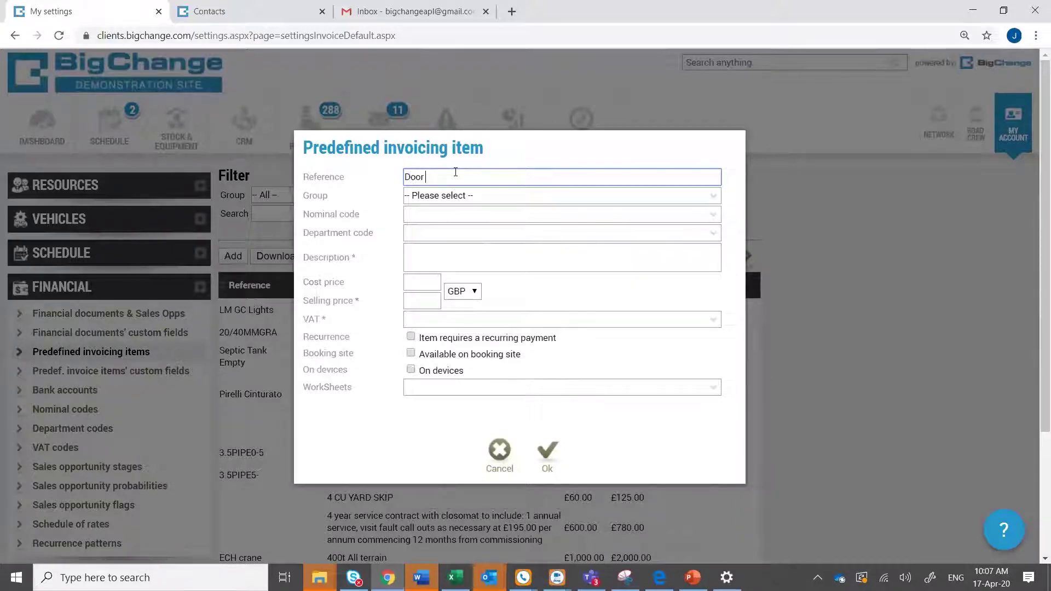
pyautogui.write('fixing kit')
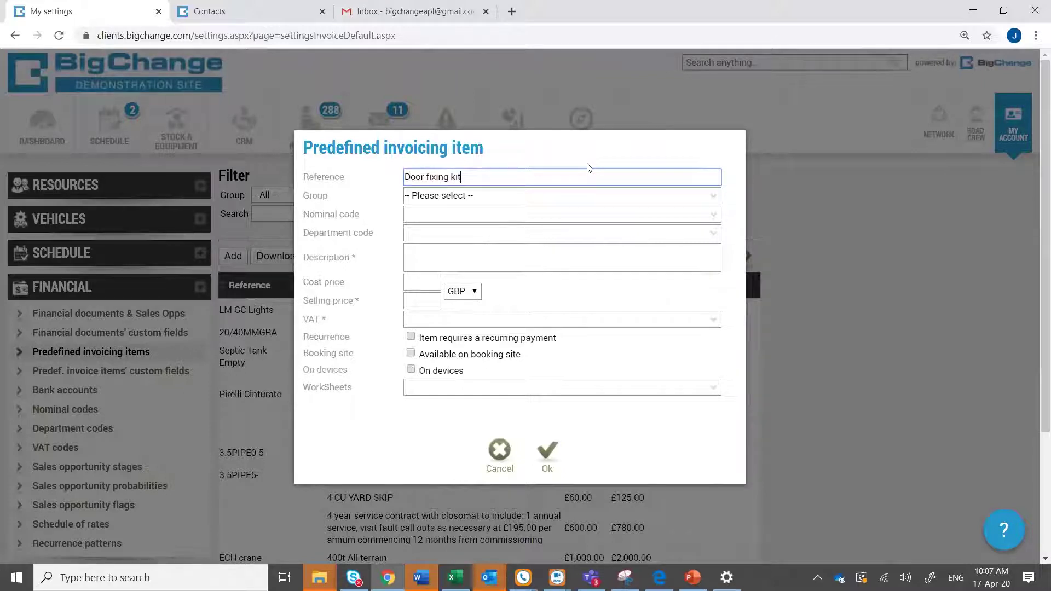
# Assign the new invoicing item to the Cleaning Kits group.
pyautogui.click(513, 196)
pyautogui.click(513, 196)
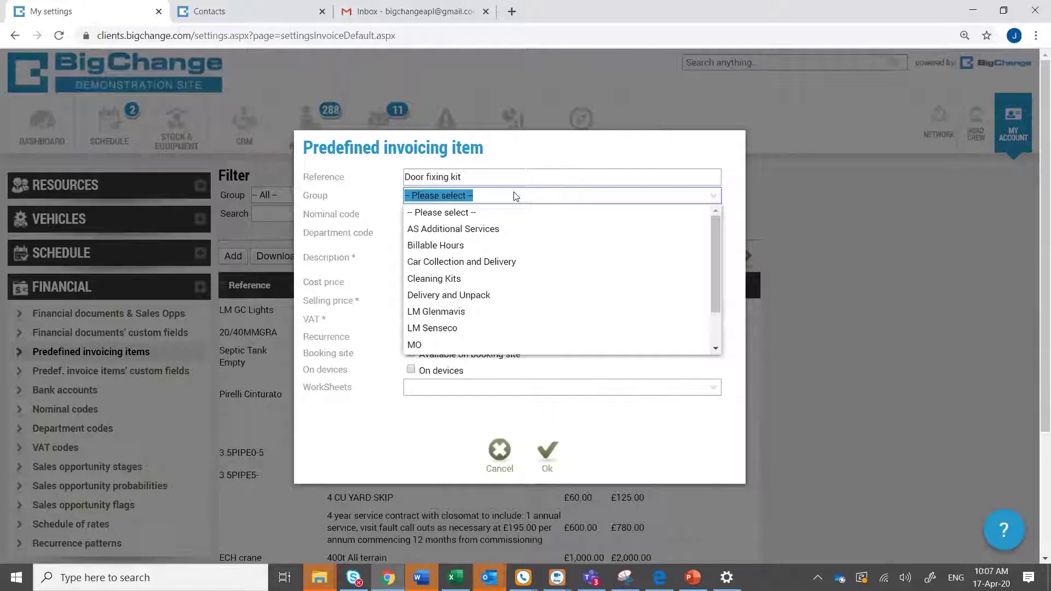
pyautogui.scroll(-1, 503, 296)
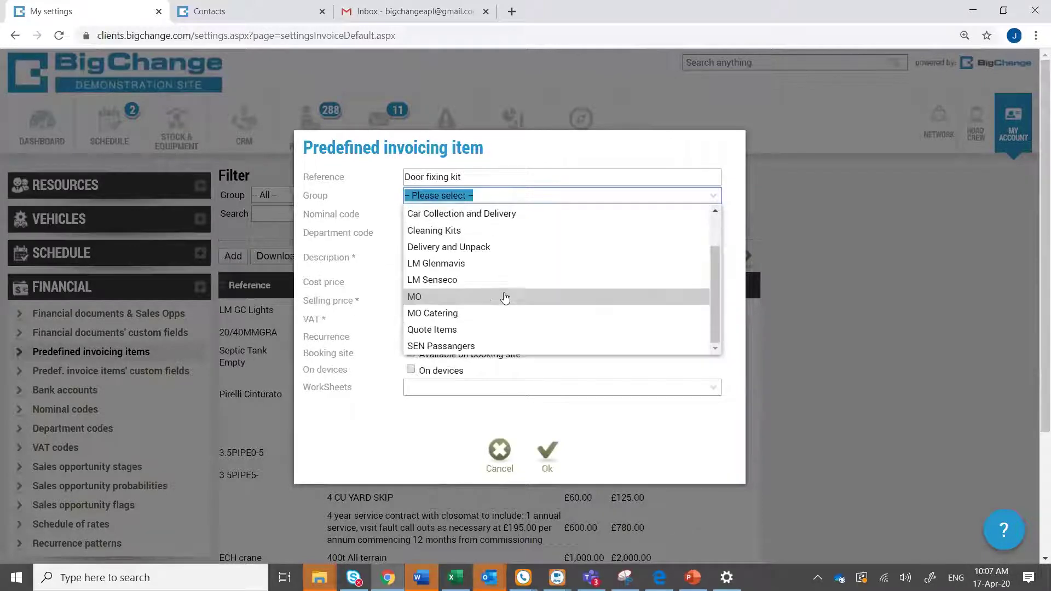
pyautogui.scroll(-1, 504, 297)
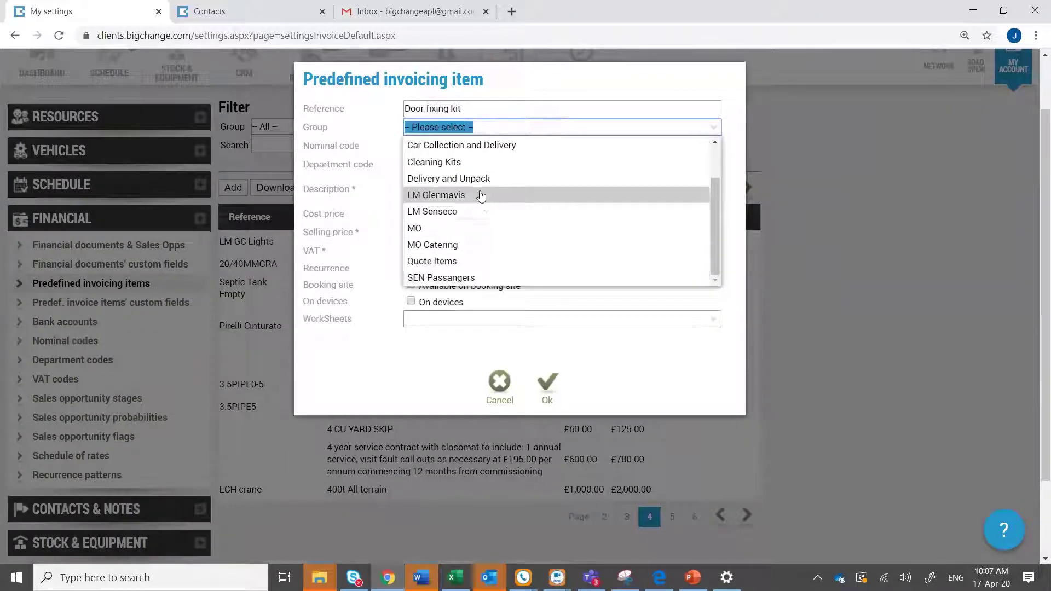
pyautogui.click(468, 162)
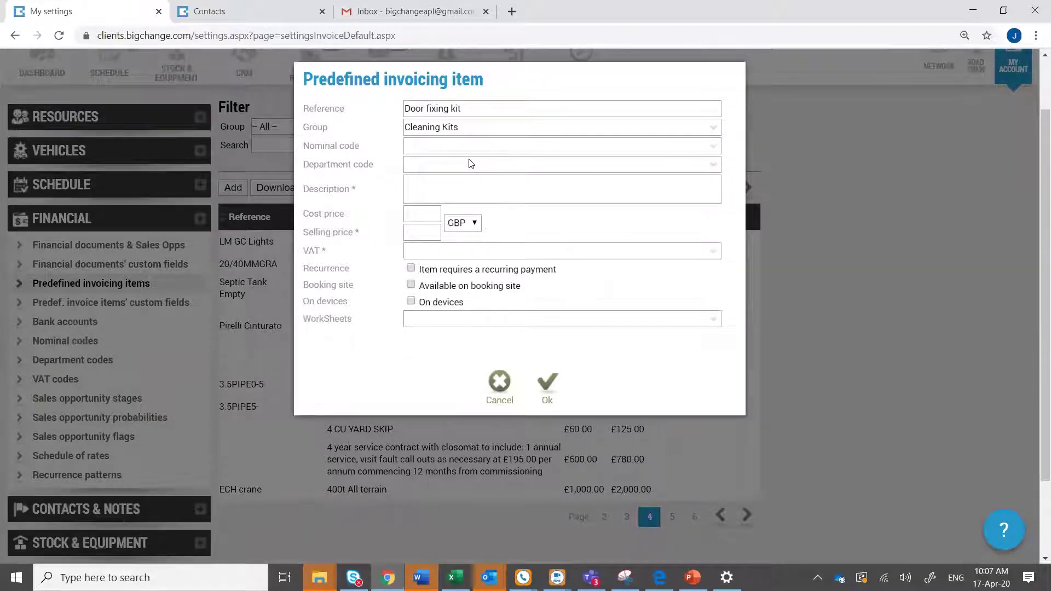
# Set the item's nominal code to 1888 and its department code to 1234.
pyautogui.click(713, 146)
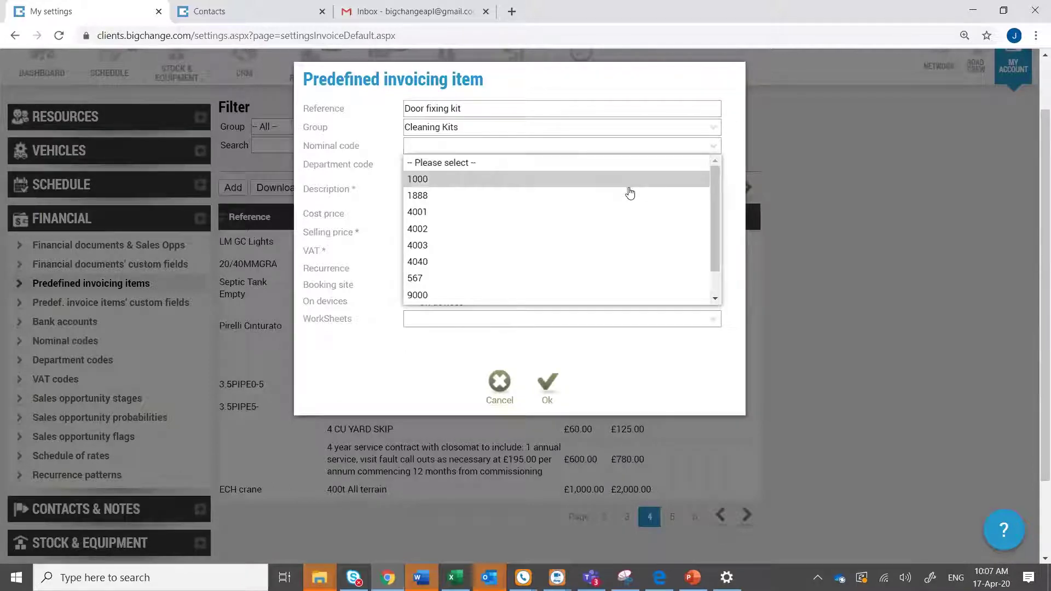
pyautogui.click(629, 202)
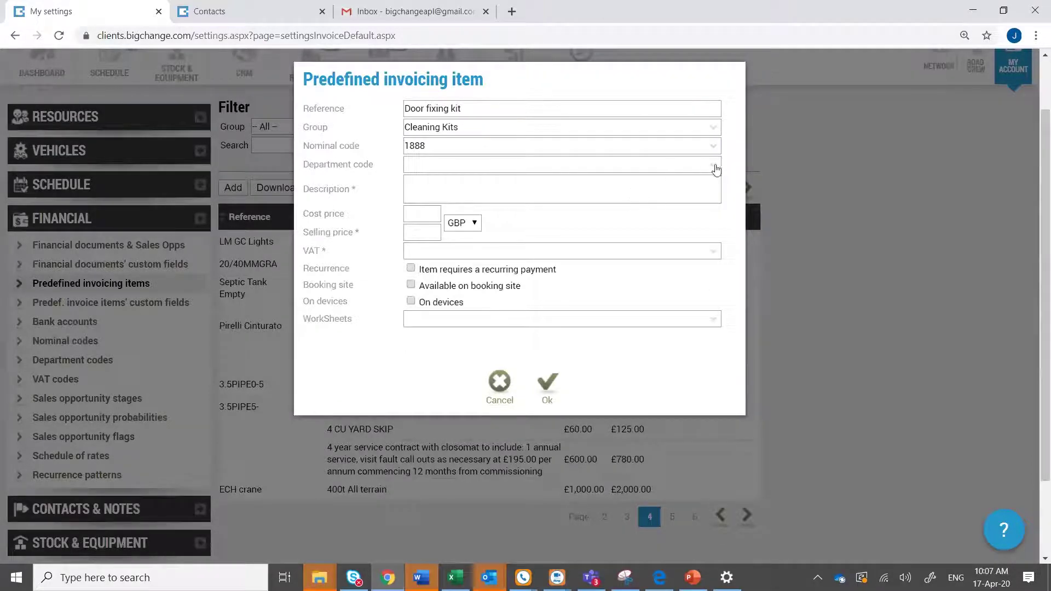
pyautogui.click(712, 165)
pyautogui.click(626, 209)
# Enter "Large Domestic Door Kit" as the item's description.
pyautogui.click(575, 189)
pyautogui.write('L')
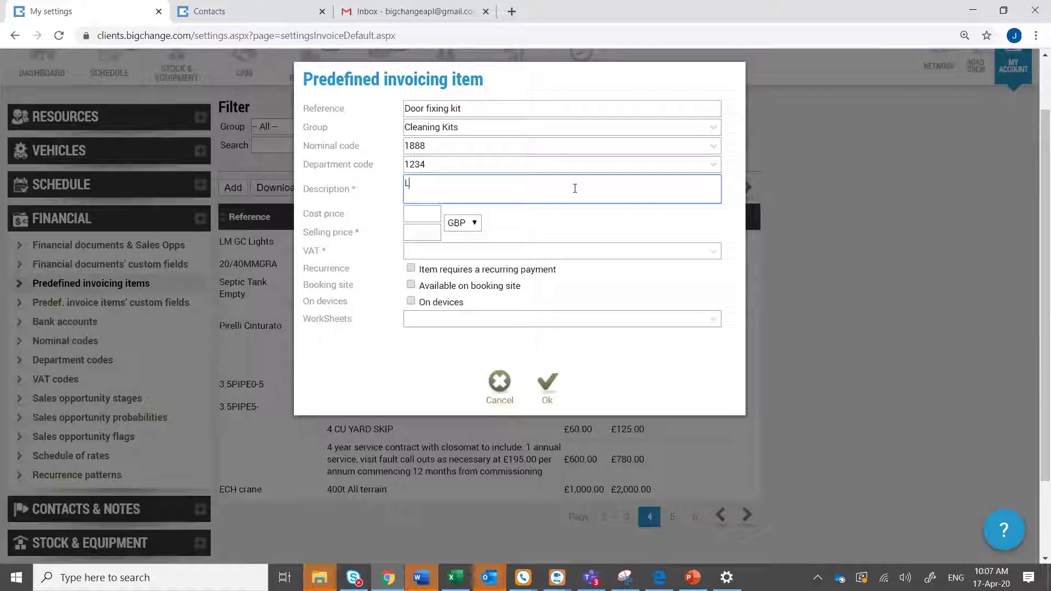
pyautogui.write('arge Domestic Doo')
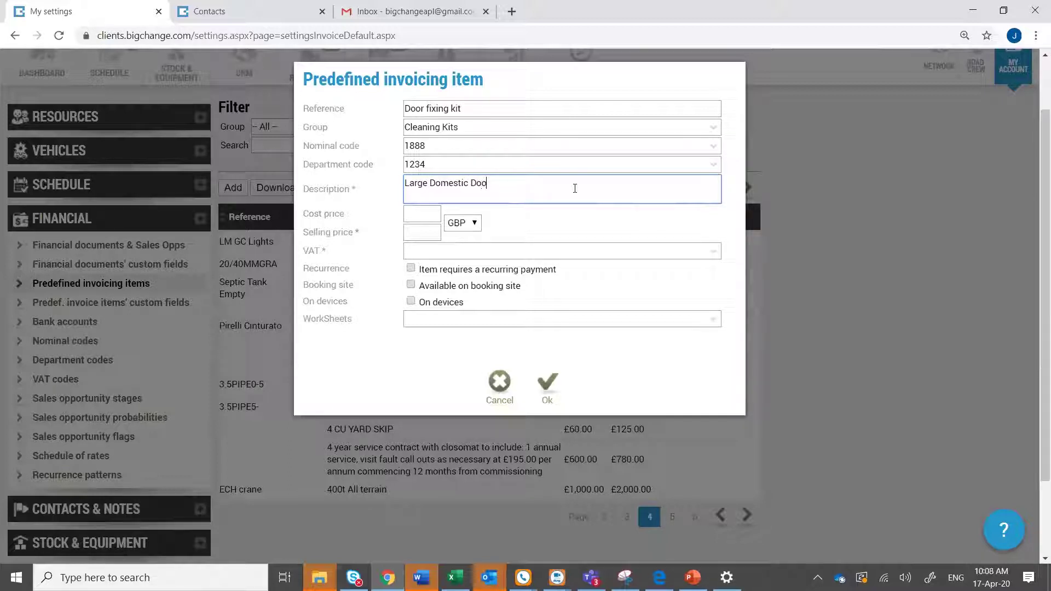
pyautogui.write('r Kit')
# Set the selling price to 125 GBP with VAT code T1 and save the predefined invoicing item.
pyautogui.click(435, 232)
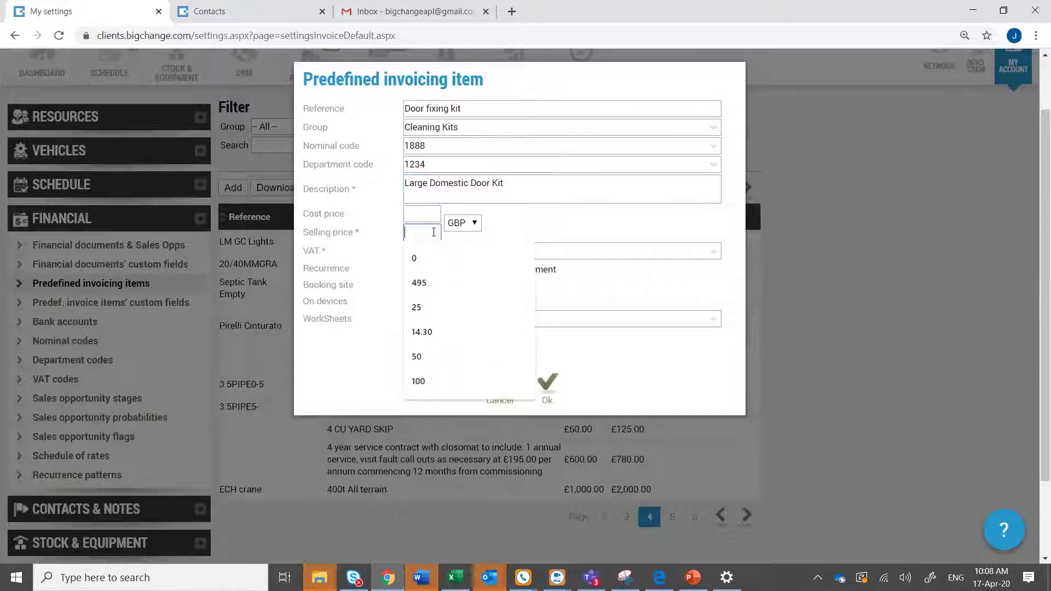
pyautogui.write('125')
pyautogui.click(437, 253)
pyautogui.click(427, 284)
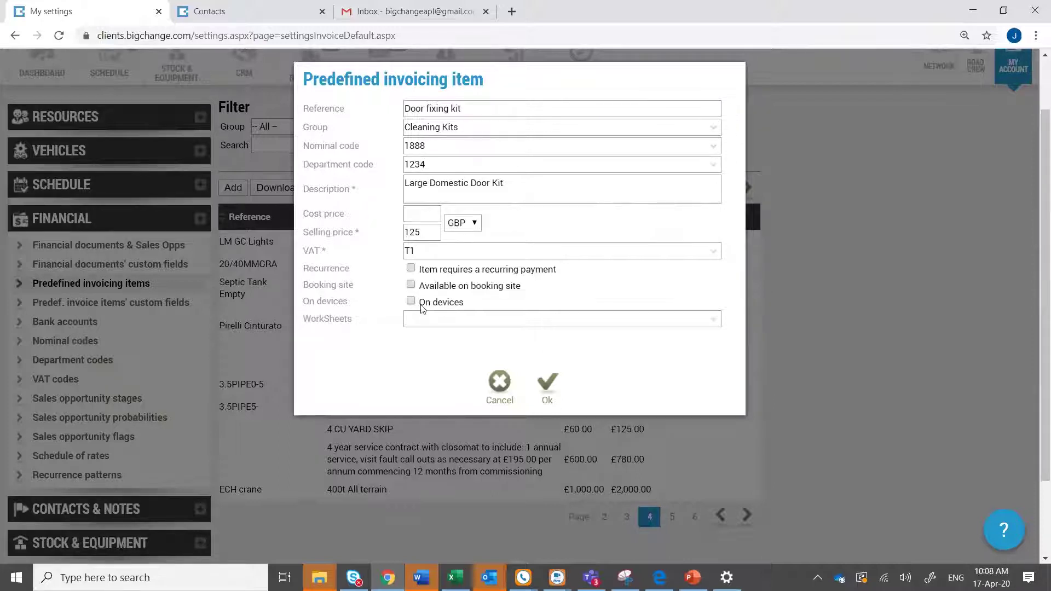
pyautogui.click(547, 390)
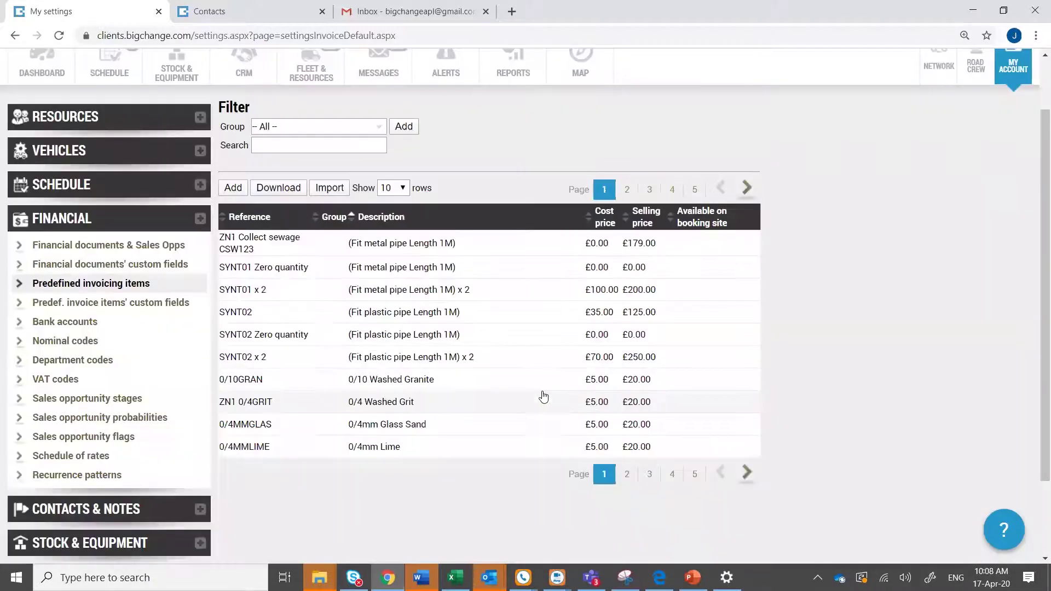
# Search the predefined invoicing items for "door fix".
pyautogui.click(325, 147)
pyautogui.write('door fix')
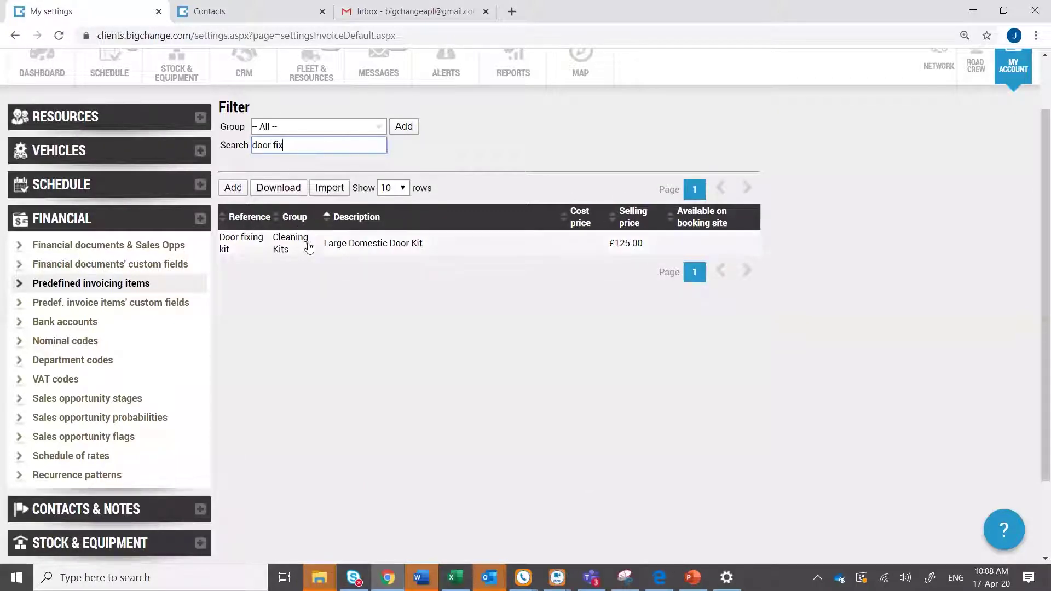
pyautogui.scroll(2, 304, 219)
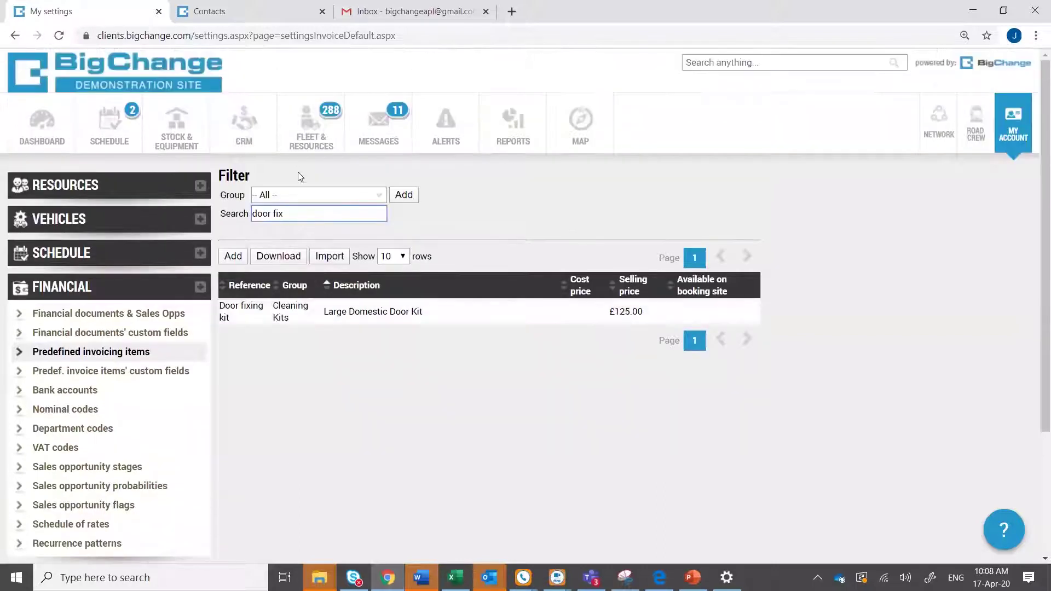
# Open the financial price list of the CB Demo Allerton School contact in the CRM.
pyautogui.click(248, 140)
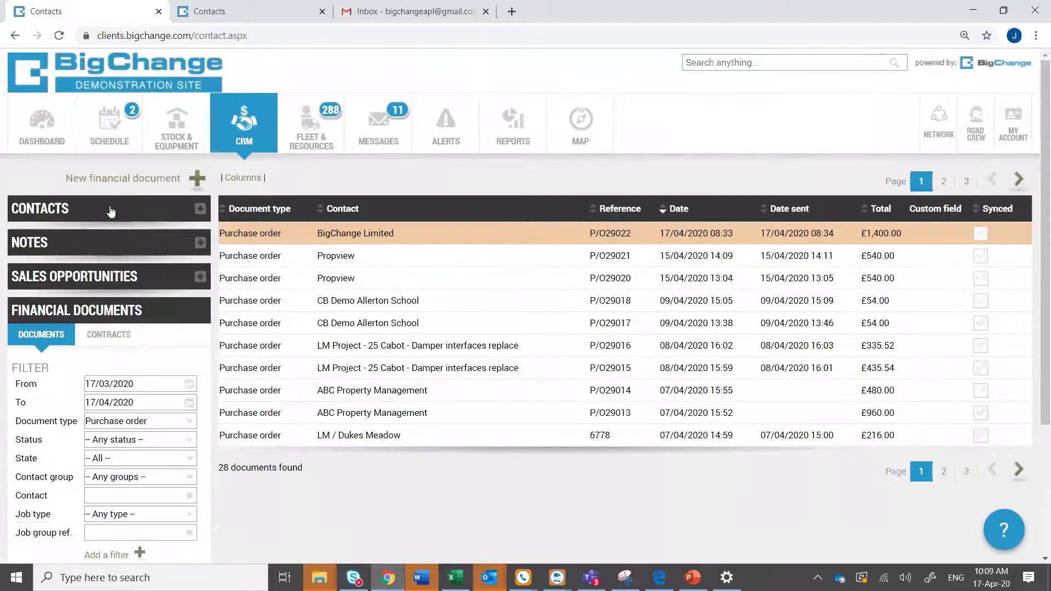
pyautogui.click(114, 212)
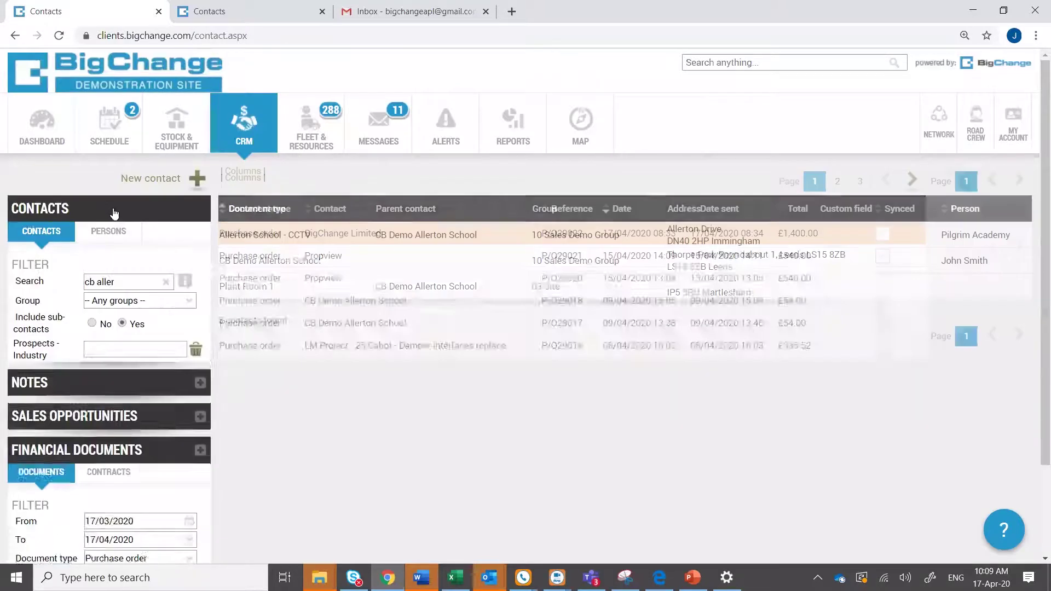
pyautogui.moveTo(125, 286); pyautogui.dragTo(70, 283)
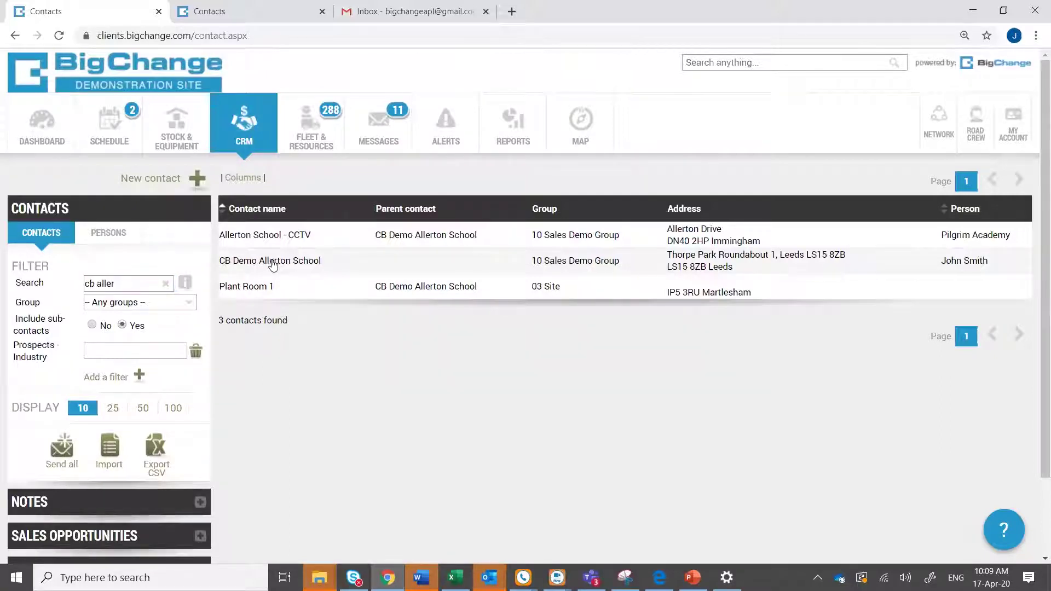
pyautogui.click(273, 266)
pyautogui.click(313, 214)
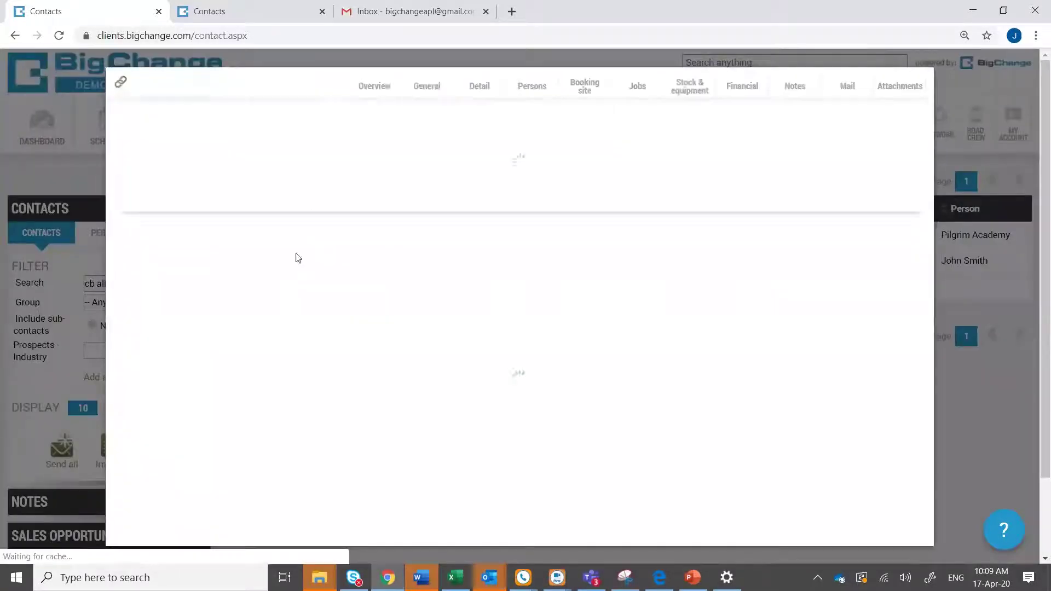
pyautogui.click(743, 87)
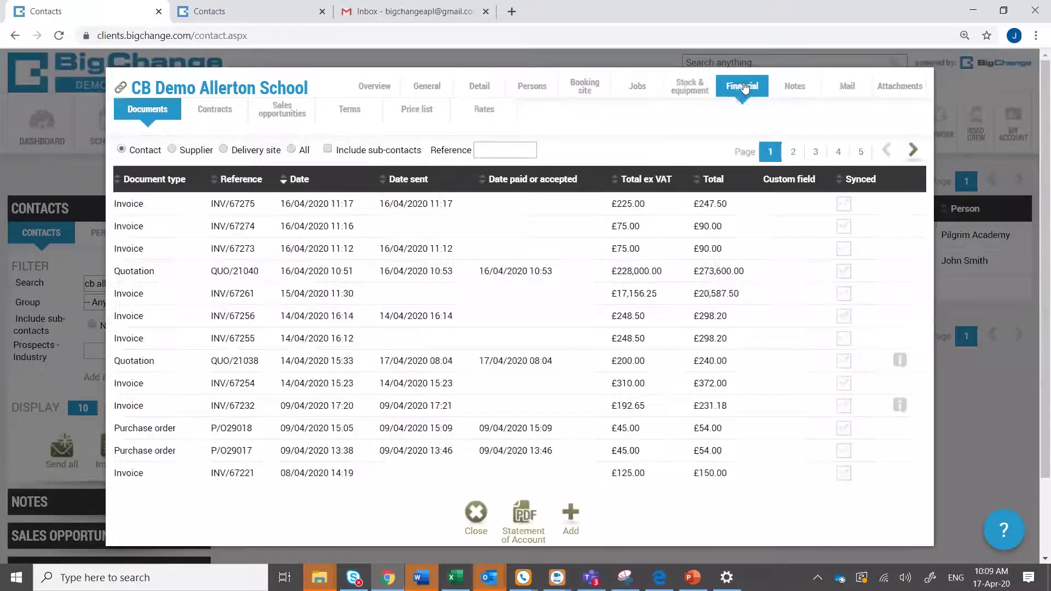
pyautogui.click(421, 112)
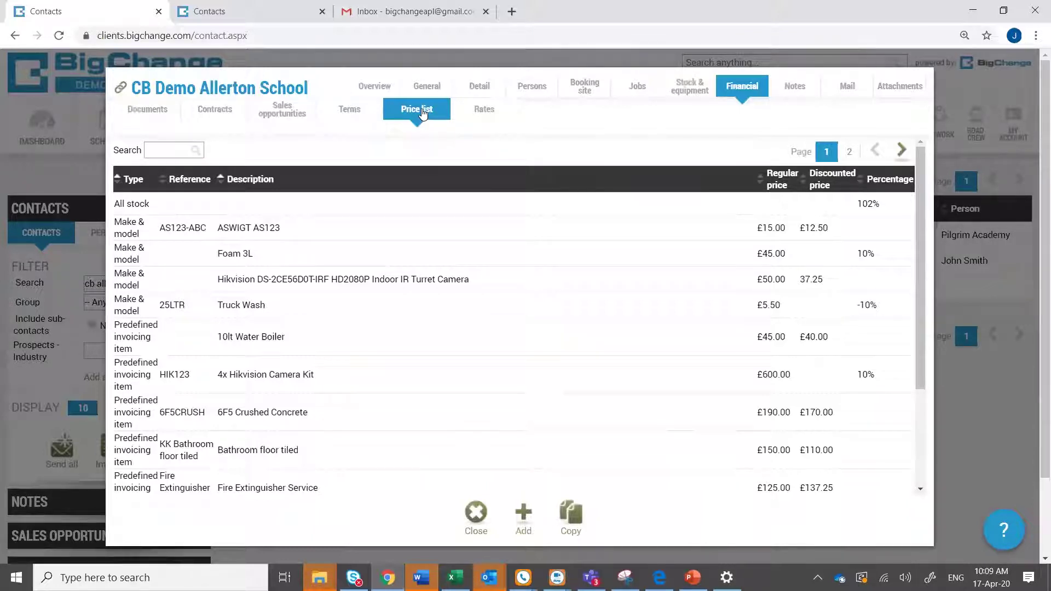
# Add a price-list entry for the predefined invoicing item "Door fixing kit - Large Domestic Door Kit".
pyautogui.click(523, 521)
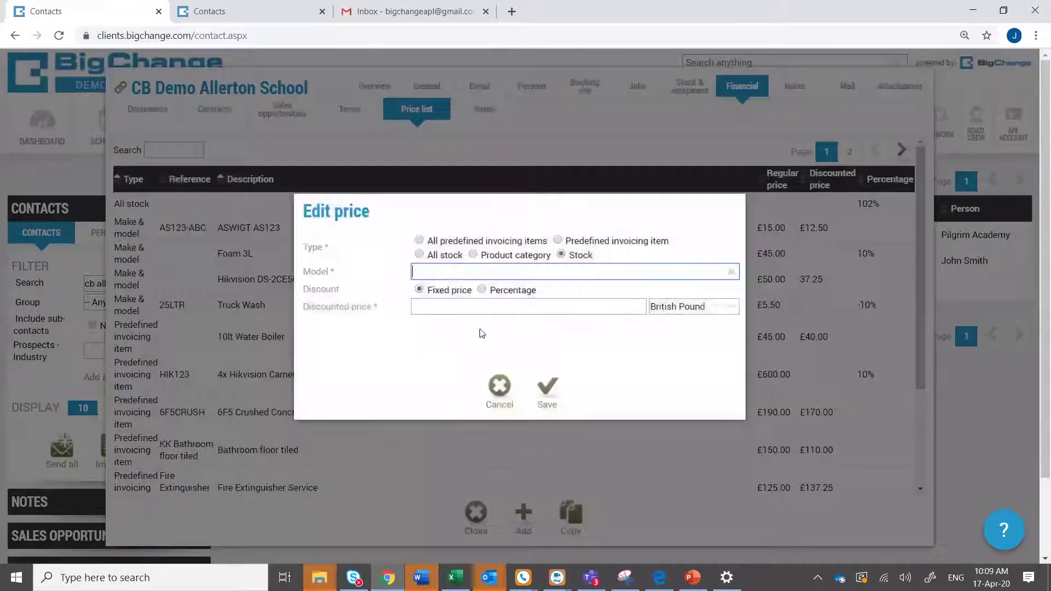
pyautogui.click(558, 240)
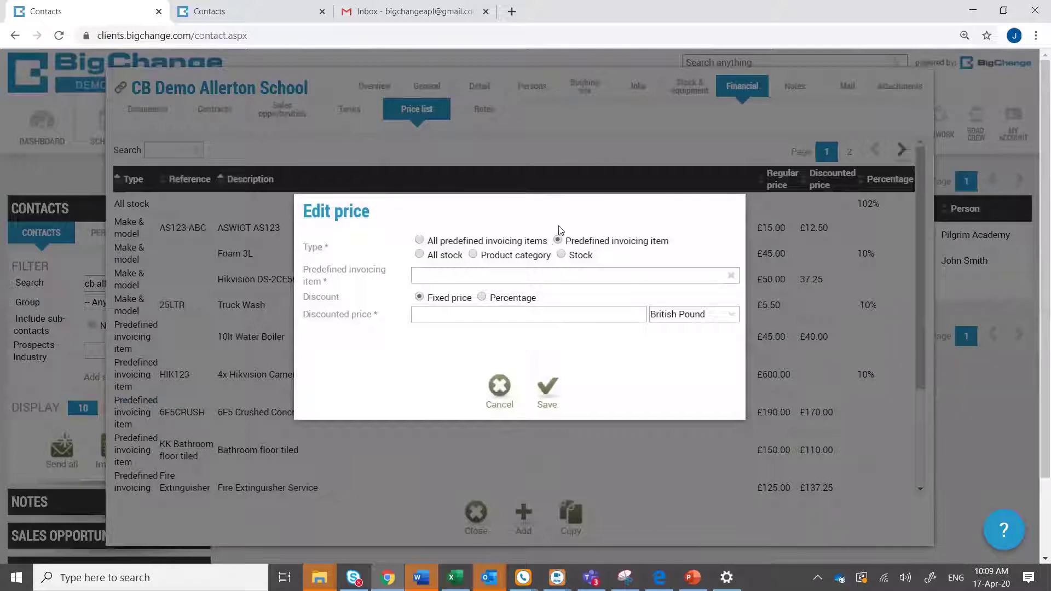
pyautogui.click(546, 277)
pyautogui.write('door fi')
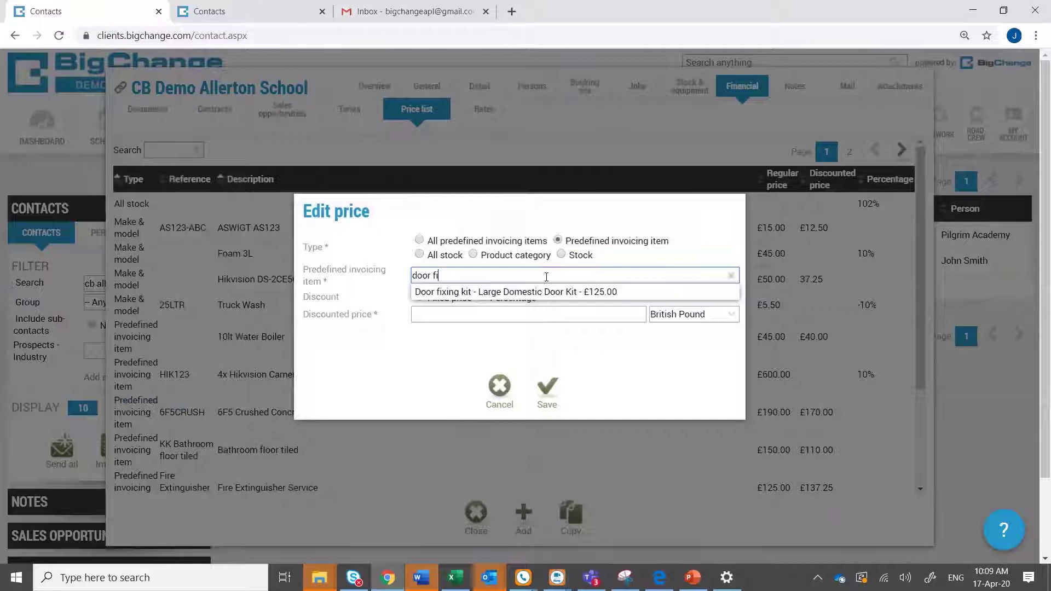
pyautogui.click(552, 291)
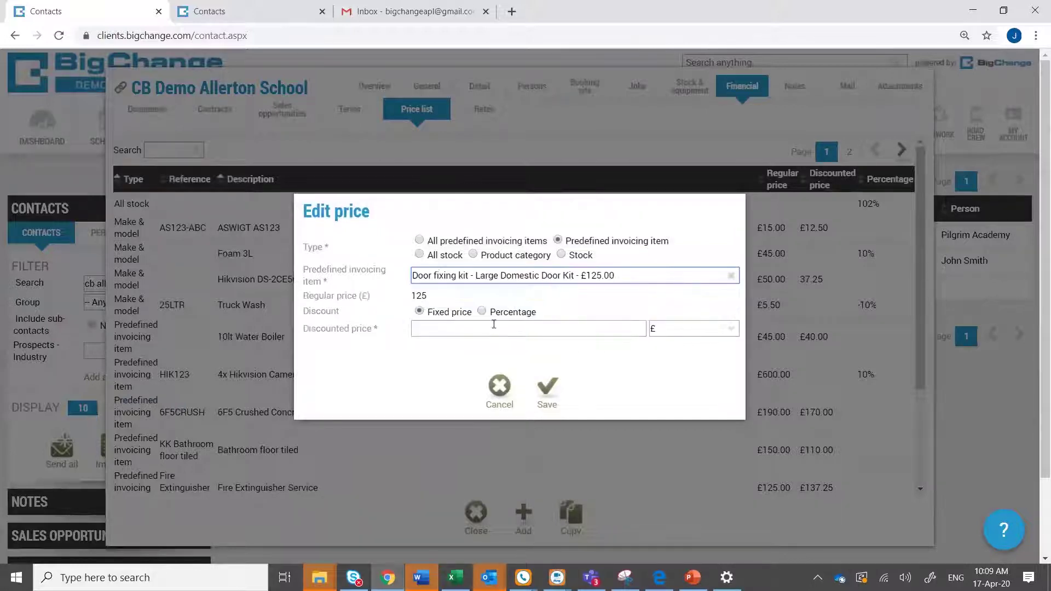
# Set the door fixing kit's fixed discounted price to £120 and save the price.
pyautogui.click(468, 334)
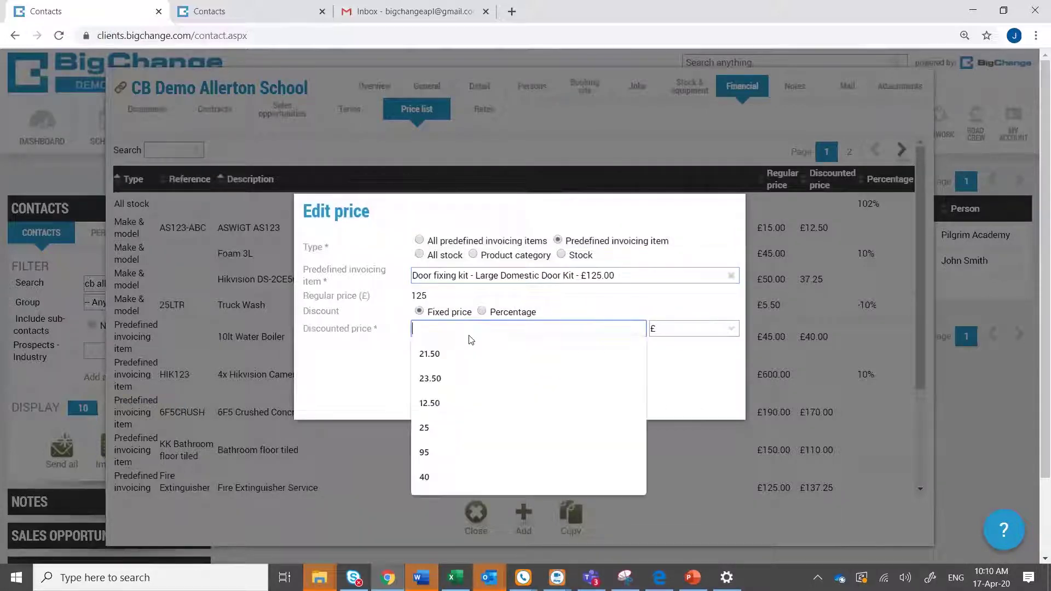
pyautogui.write('1')
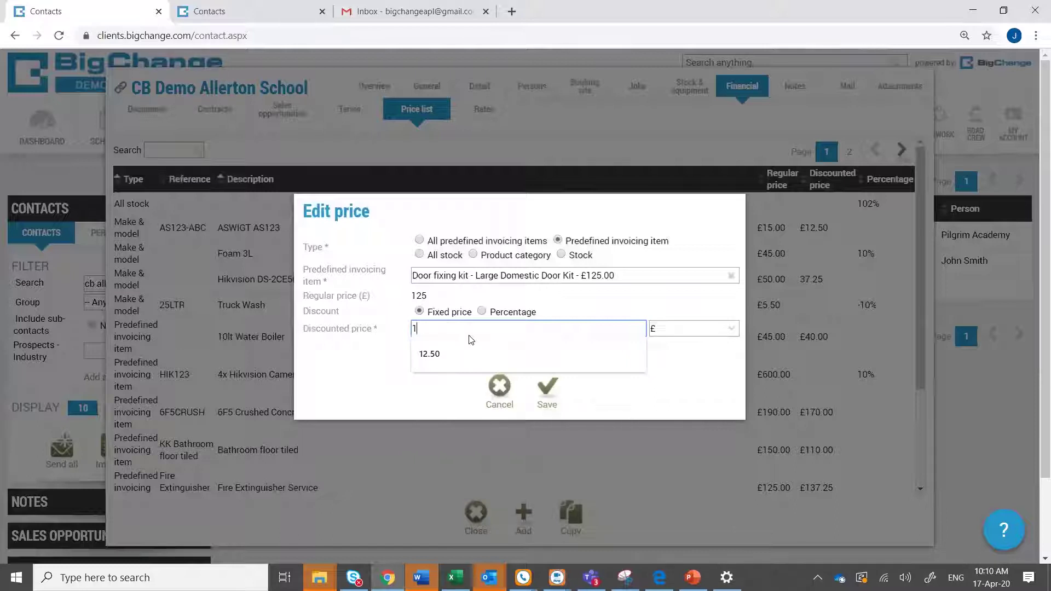
pyautogui.write('20')
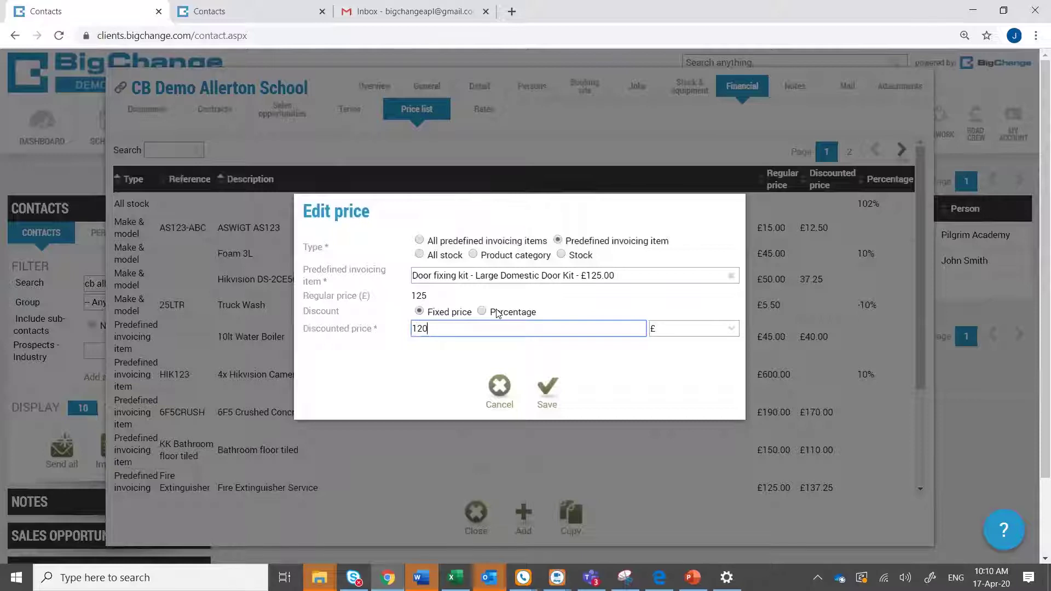
pyautogui.click(545, 391)
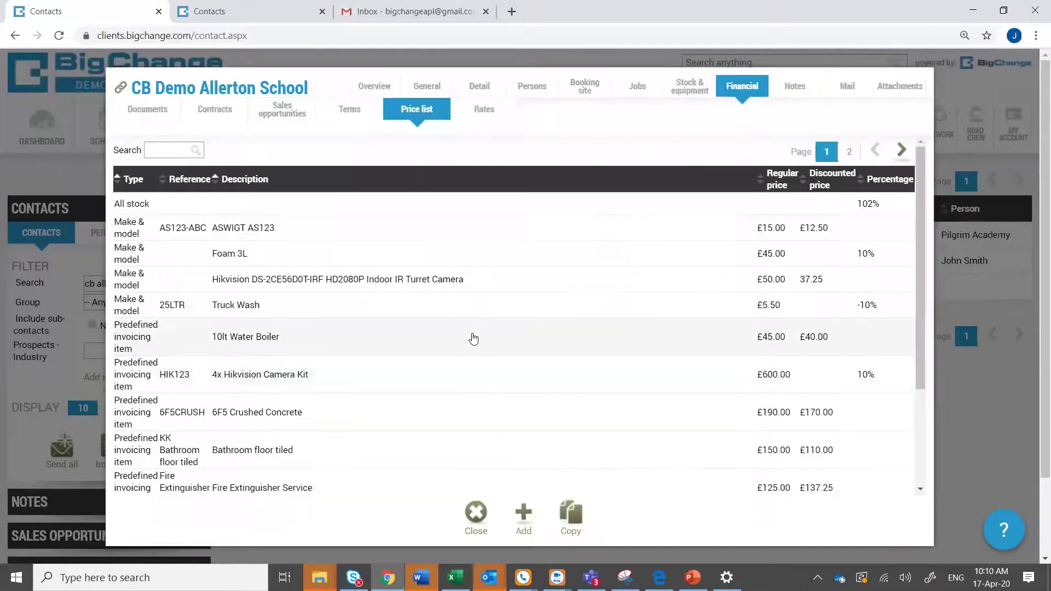
# Search the contact's price list for "door" to check the discounted price, and close the contact.
pyautogui.click(185, 151)
pyautogui.write('door')
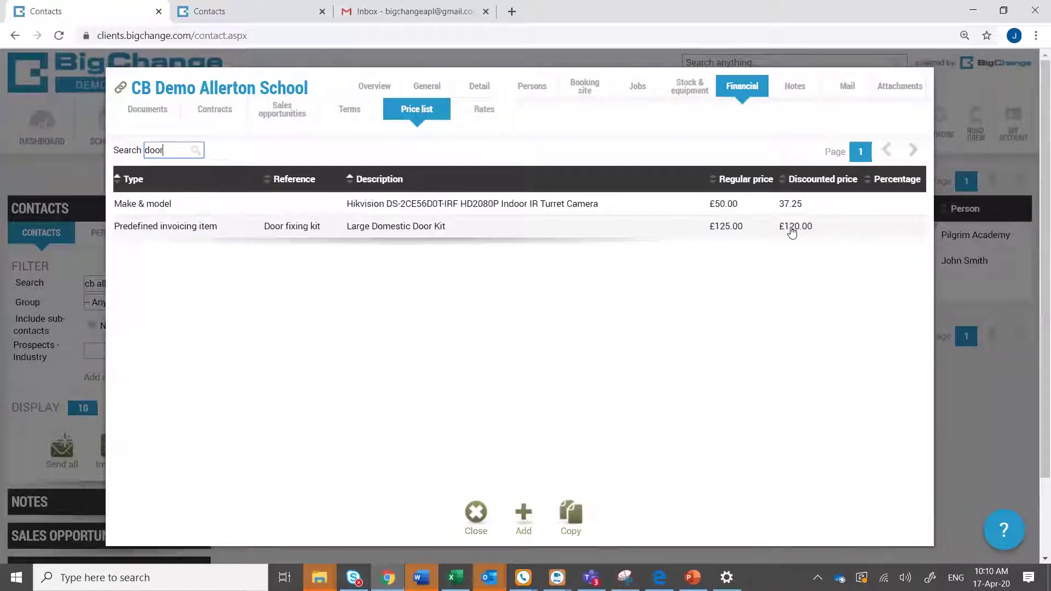
pyautogui.click(475, 514)
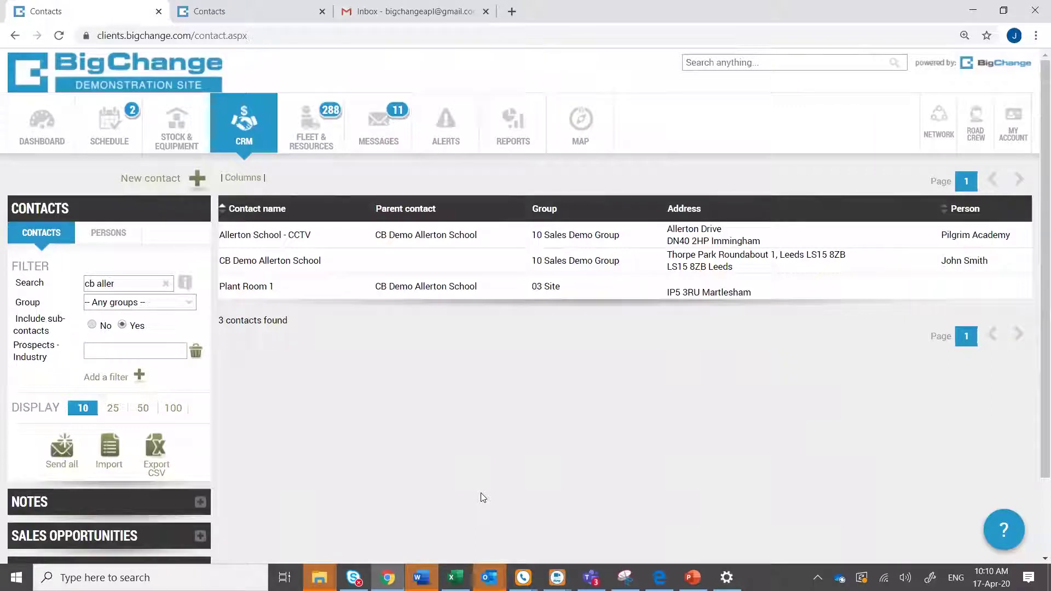
# Reopen the CB Demo Allerton School contact and start a new financial document from its financial documents.
pyautogui.click(268, 269)
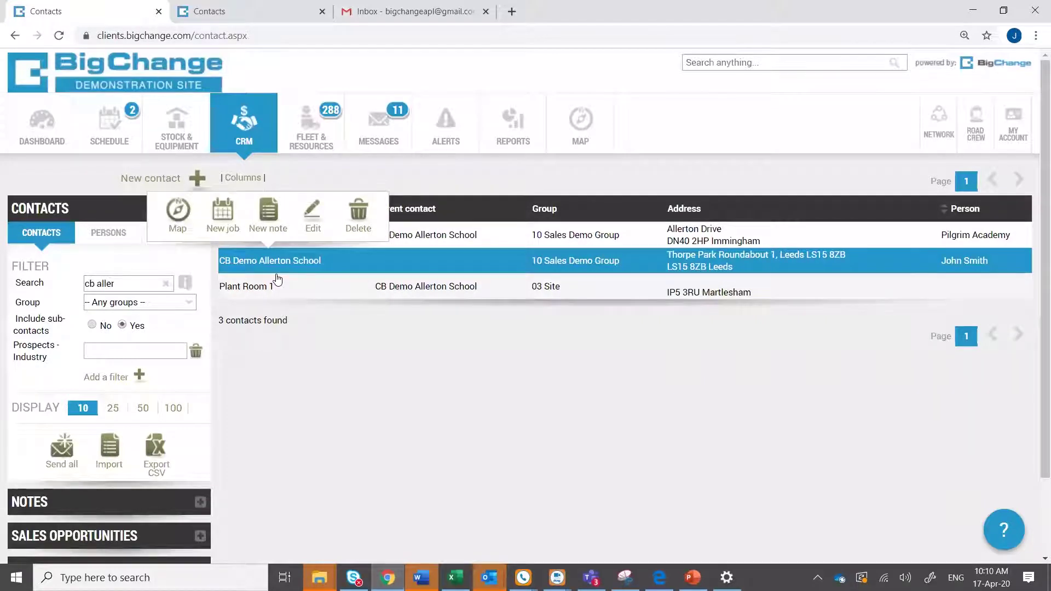
pyautogui.click(313, 218)
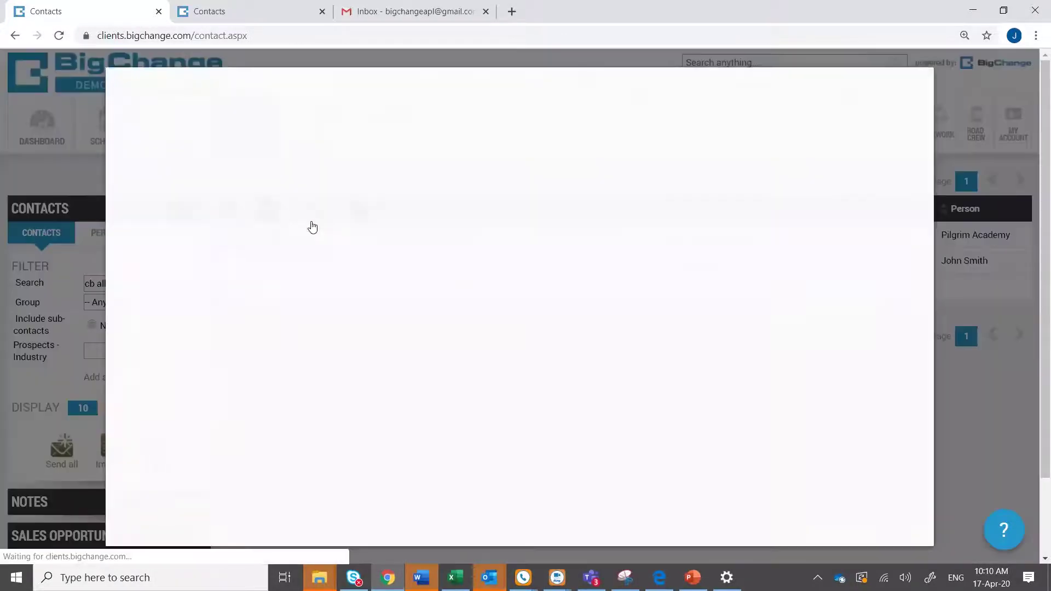
pyautogui.click(732, 86)
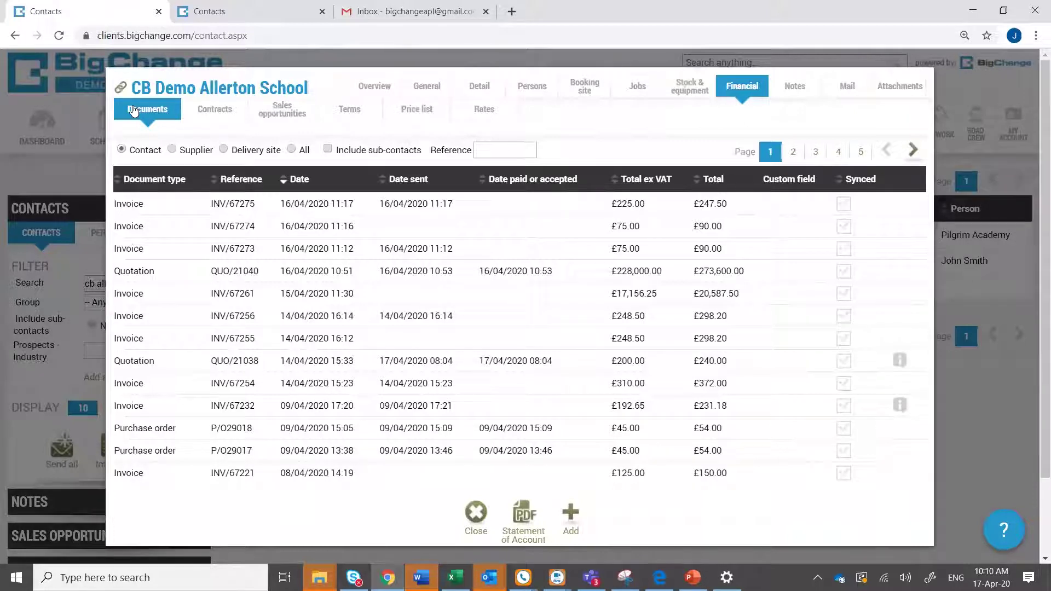
pyautogui.click(570, 516)
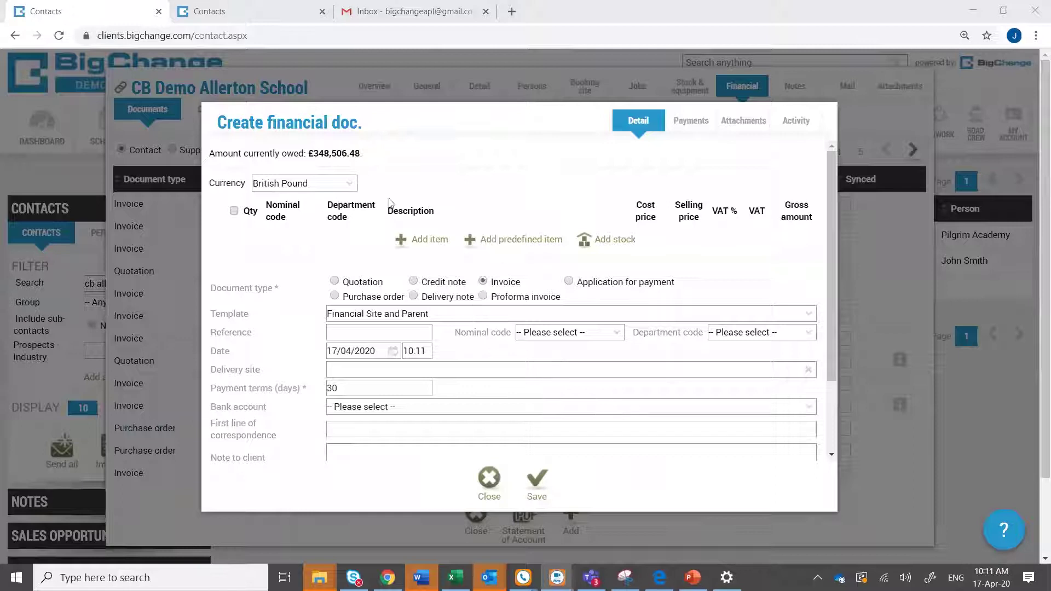
# Try adding a free-text item line to the financial document, and clear its trial description.
pyautogui.click(407, 240)
pyautogui.write('hgfadfd')
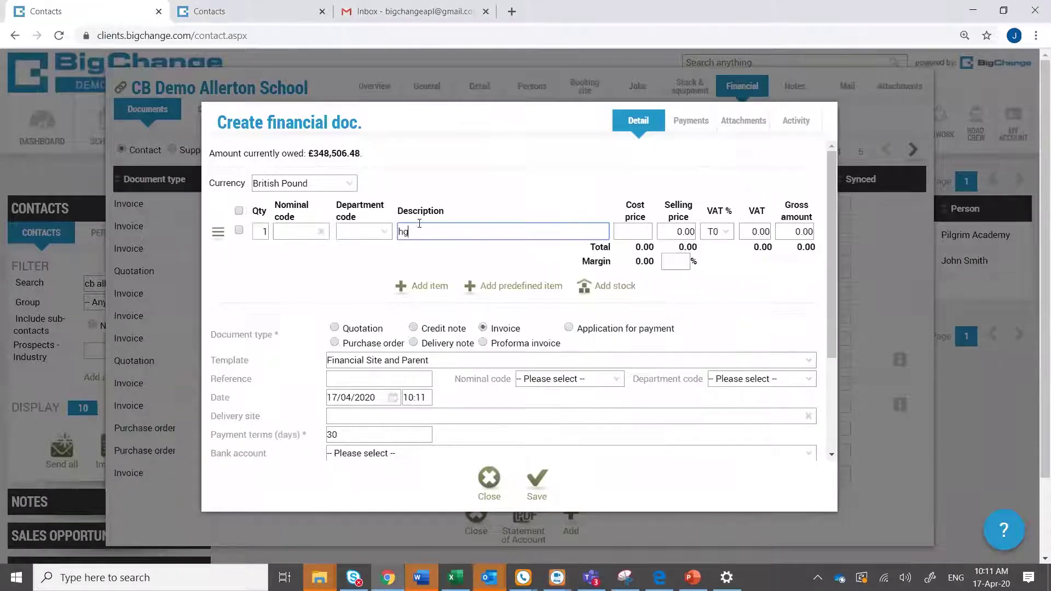
pyautogui.press('BackSpace')
pyautogui.press('BackSpace')
pyautogui.press('BackSpace')
pyautogui.press('BackSpace')
pyautogui.press('BackSpace')
pyautogui.press('BackSpace')
pyautogui.press('BackSpace')
# Find the predefined invoicing item with "door fi" and add the Large Domestic Door Kit to the document.
pyautogui.click(470, 285)
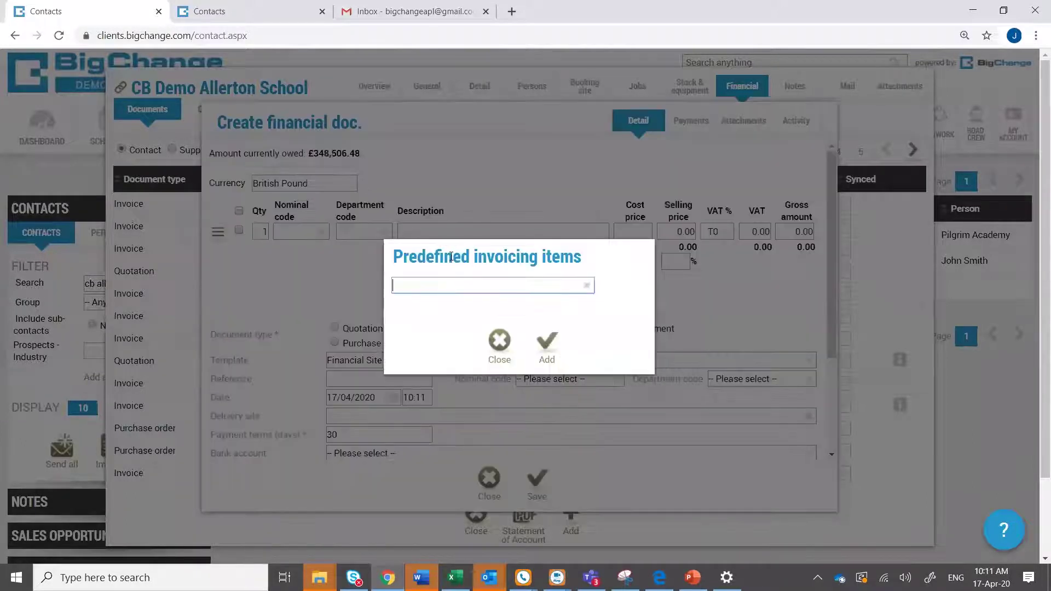
pyautogui.write('o')
pyautogui.write('door')
pyautogui.write(' fi')
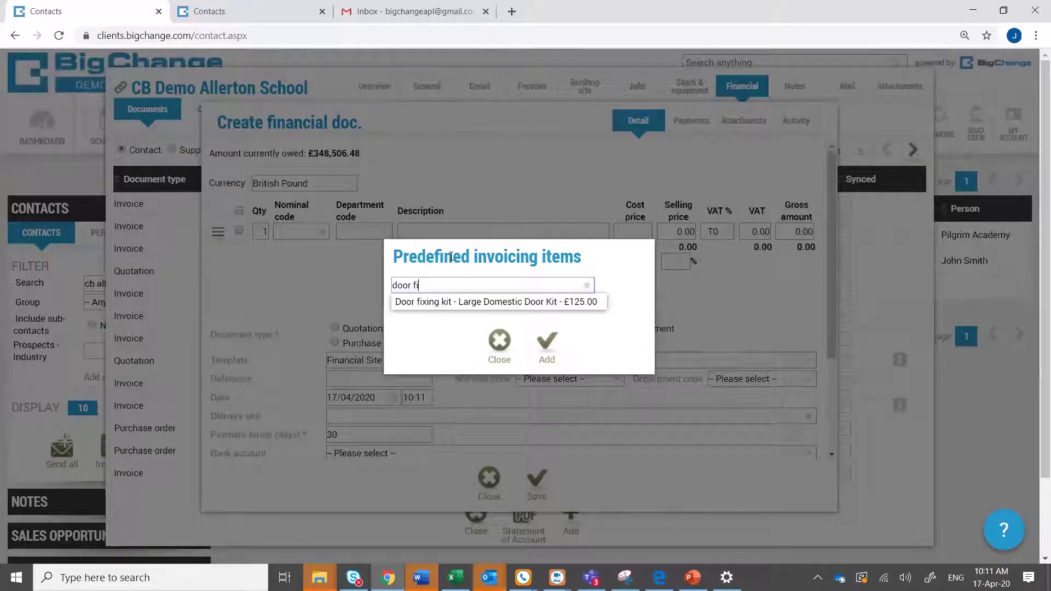
pyautogui.click(463, 301)
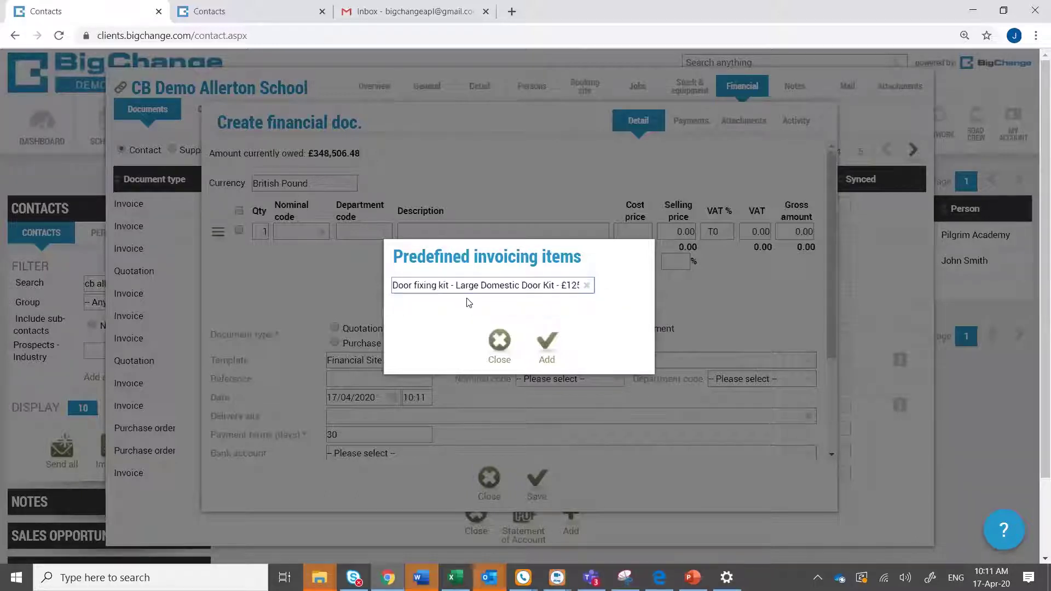
pyautogui.click(545, 344)
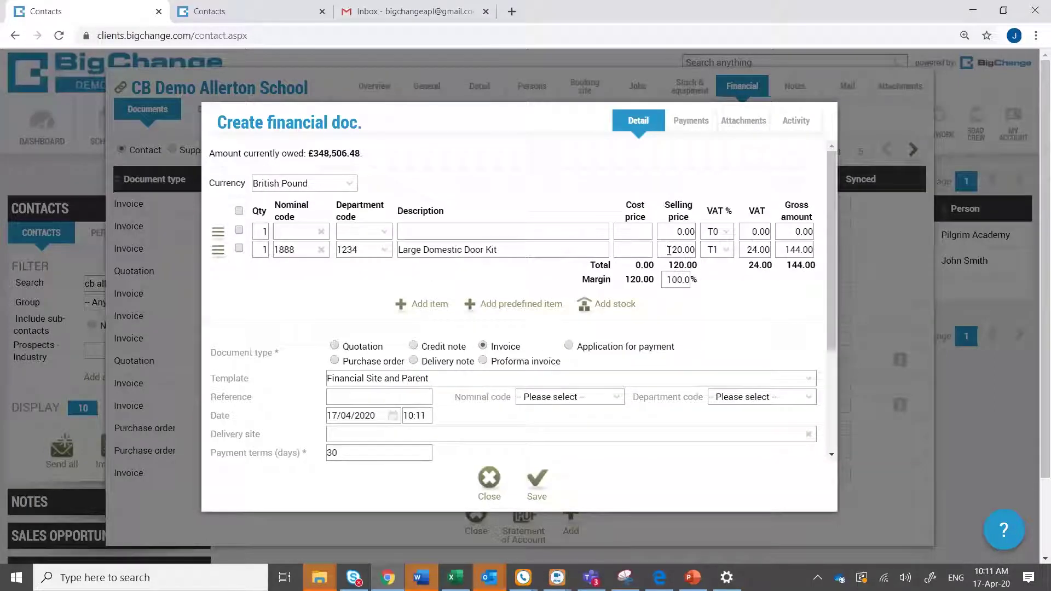
# Delete the empty item line above the door kit and save the financial document as a quotation.
pyautogui.click(218, 231)
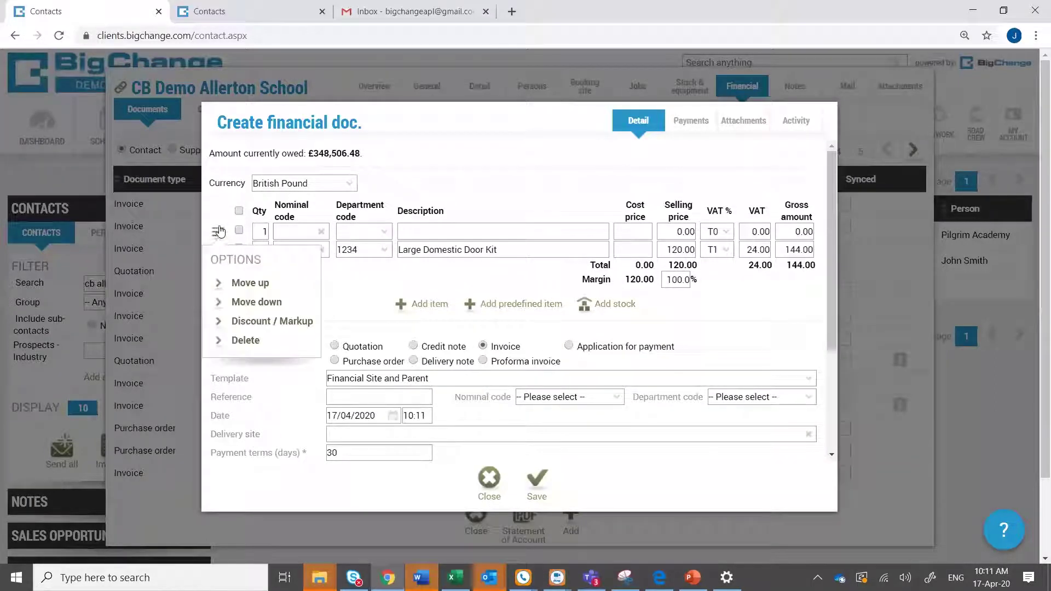
pyautogui.click(245, 340)
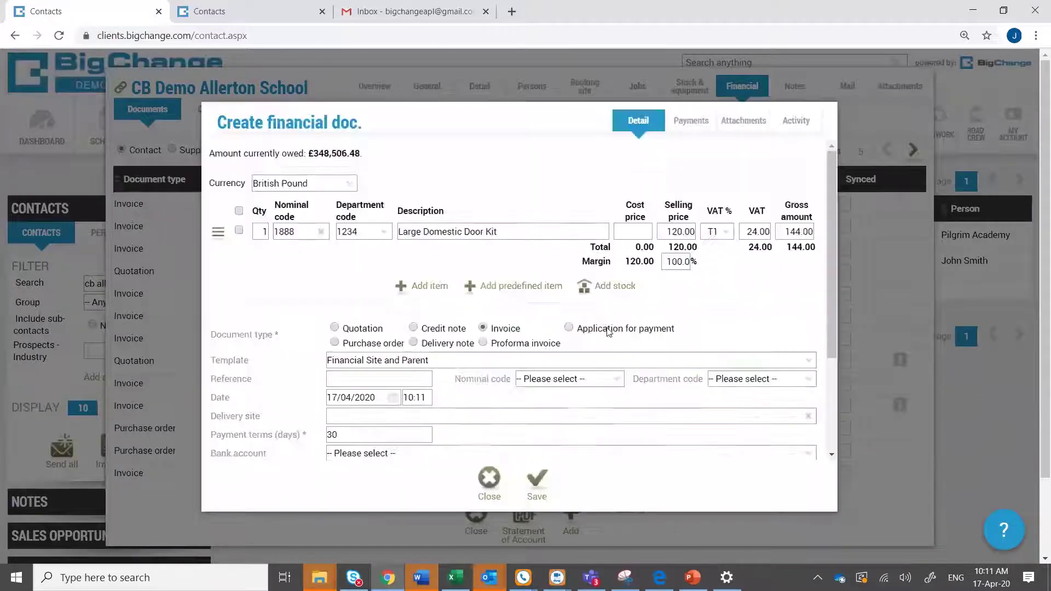
pyautogui.click(604, 331)
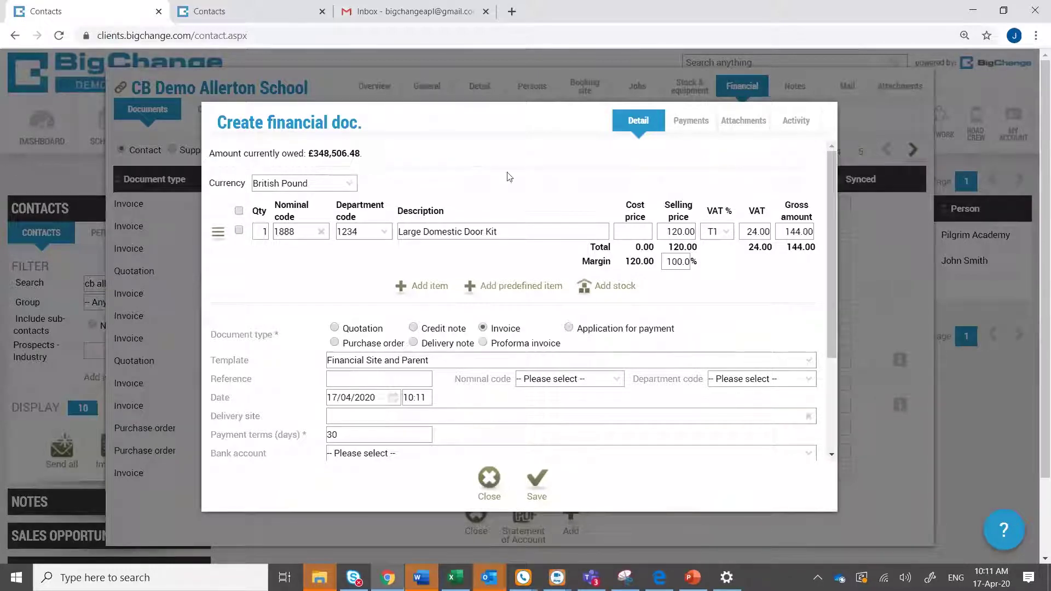
pyautogui.click(334, 329)
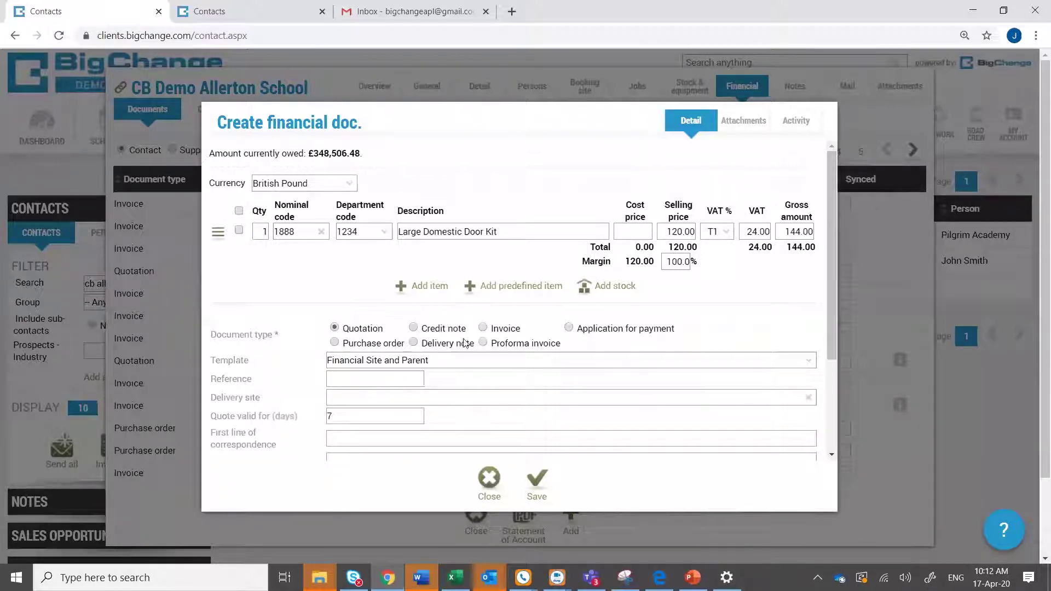
pyautogui.click(535, 480)
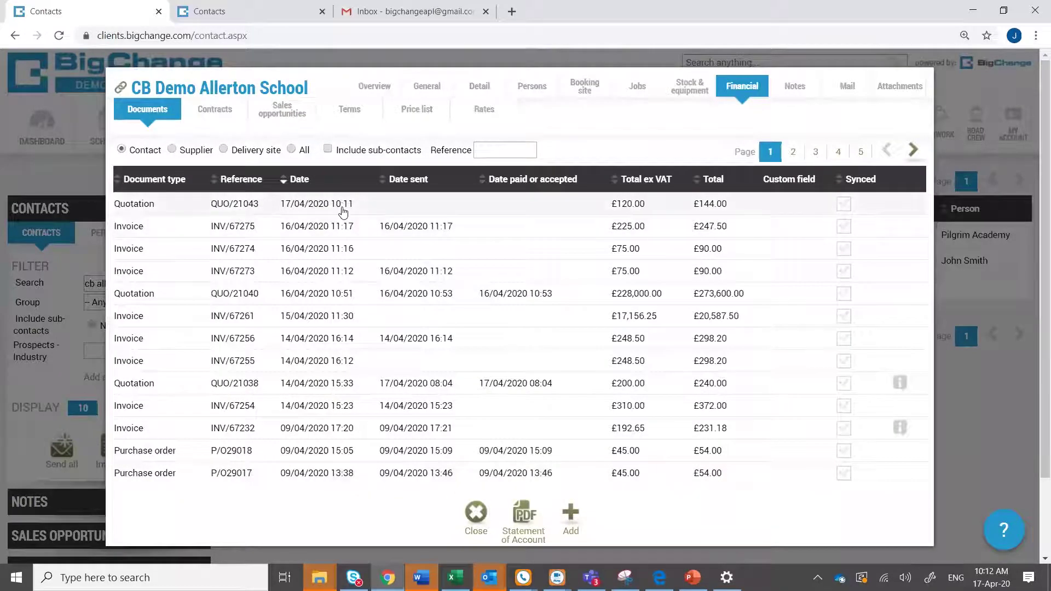
# Download the new quotation's PDF, review its item and price, and close it.
pyautogui.click(234, 205)
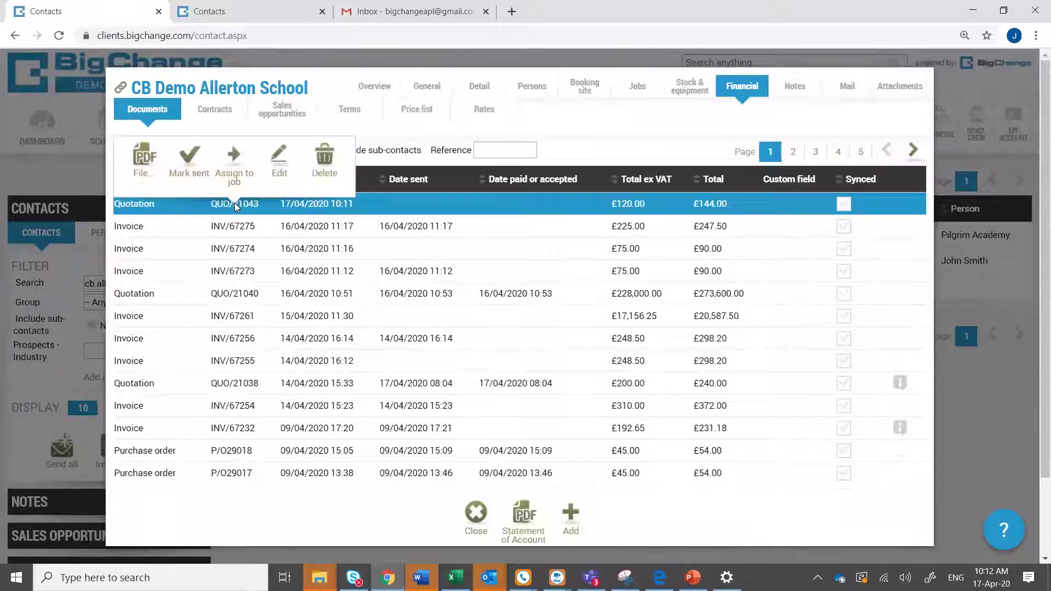
pyautogui.click(143, 159)
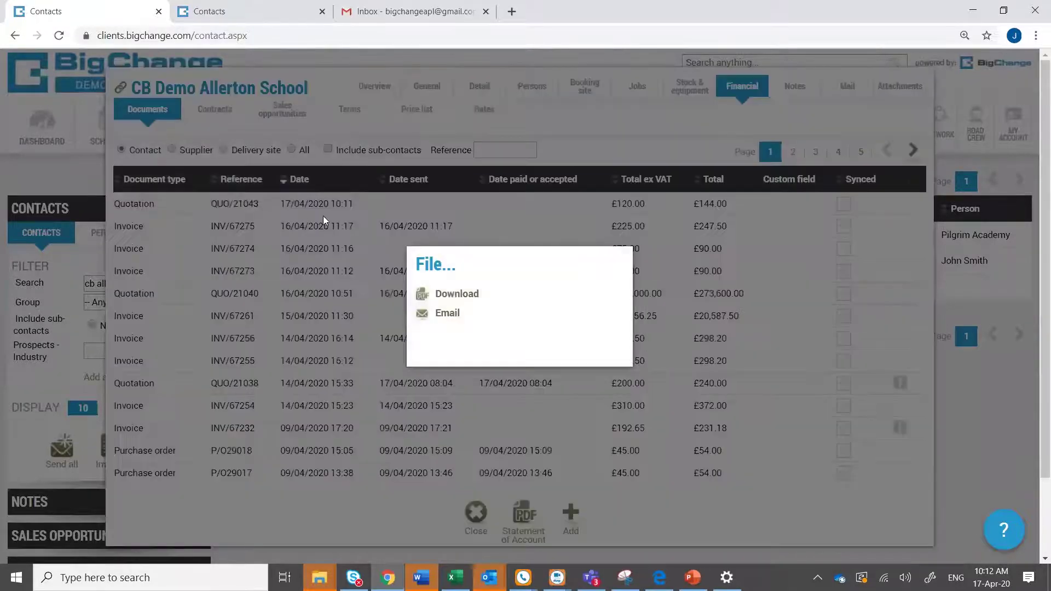
pyautogui.click(441, 303)
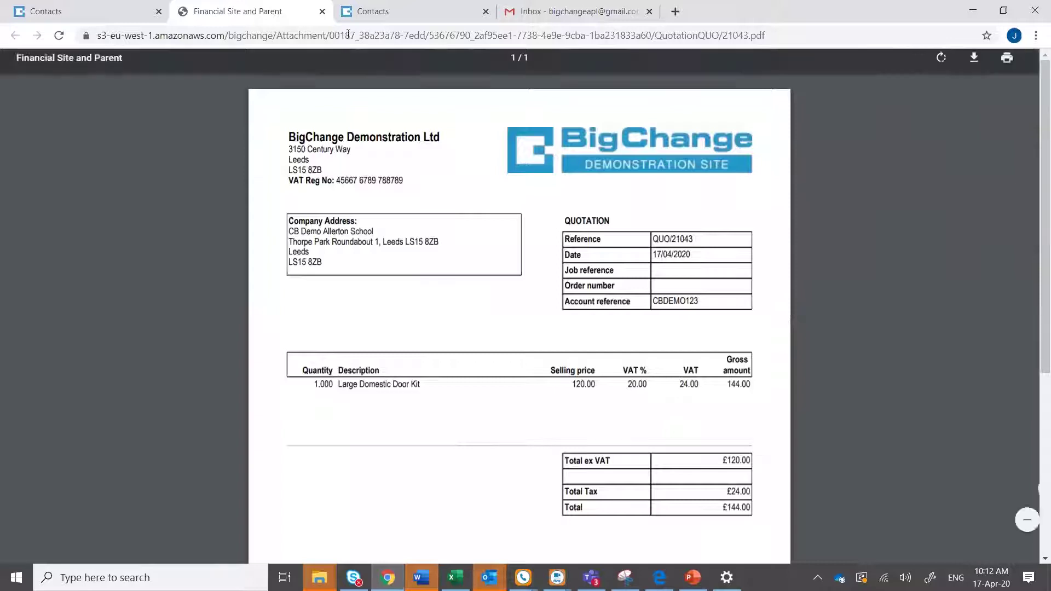
pyautogui.click(321, 11)
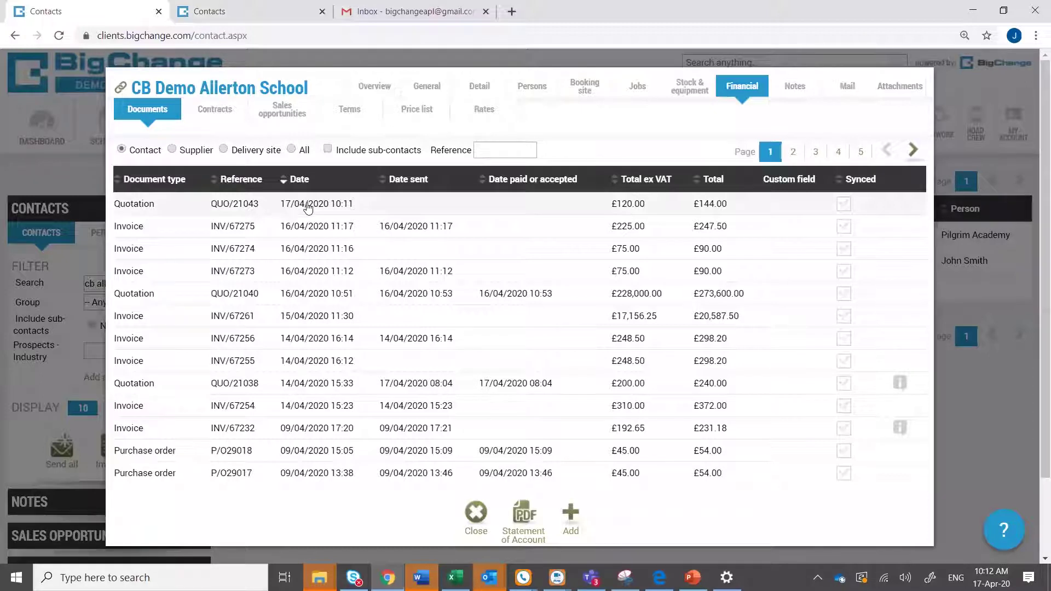
# Start an email with the new quotation attached, addressed to the second person flagged Accounts.
pyautogui.click(308, 205)
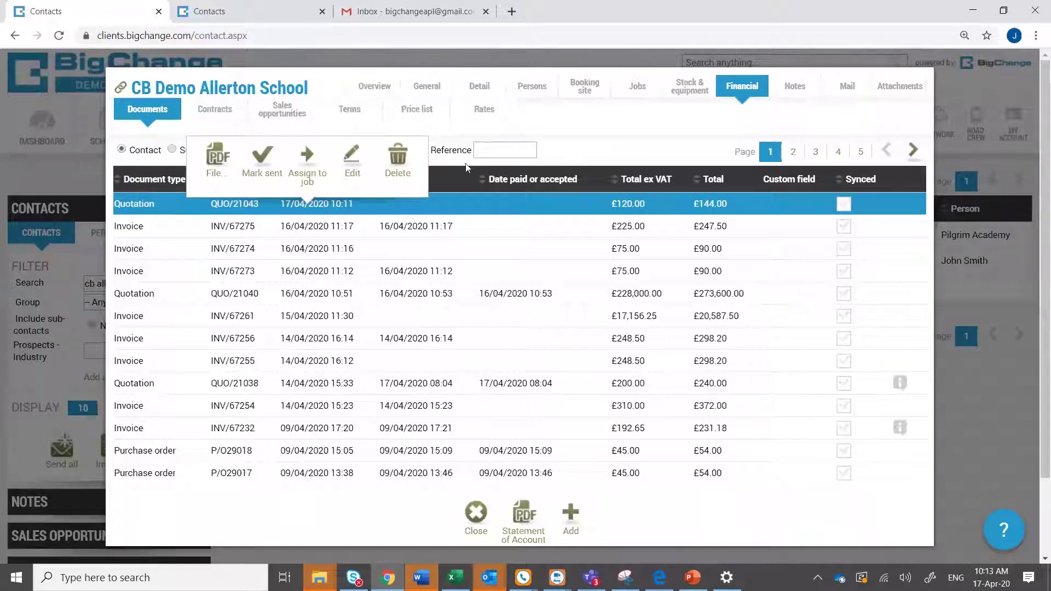
pyautogui.click(465, 204)
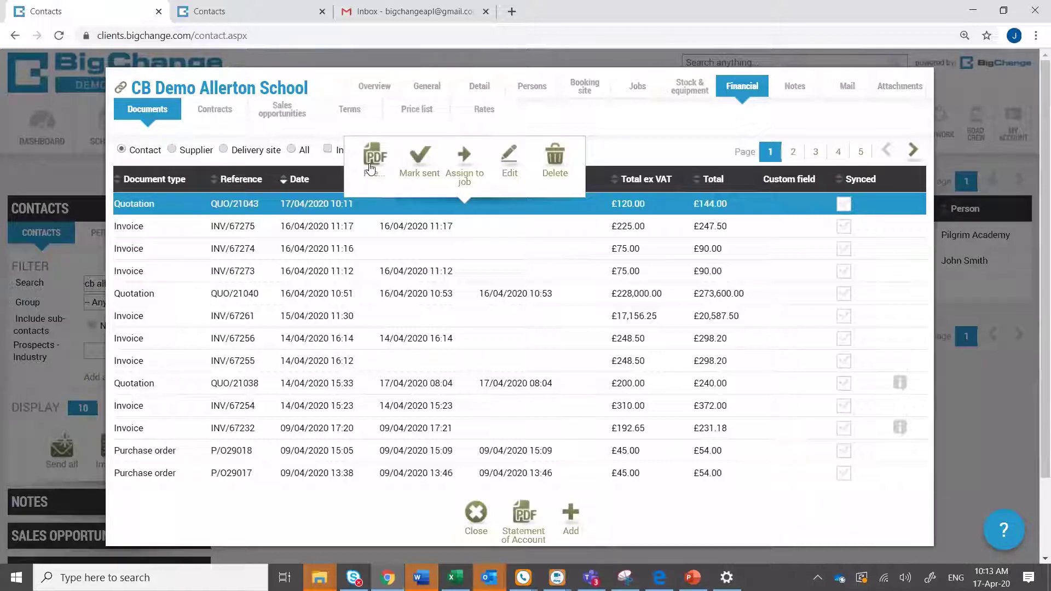
pyautogui.click(370, 168)
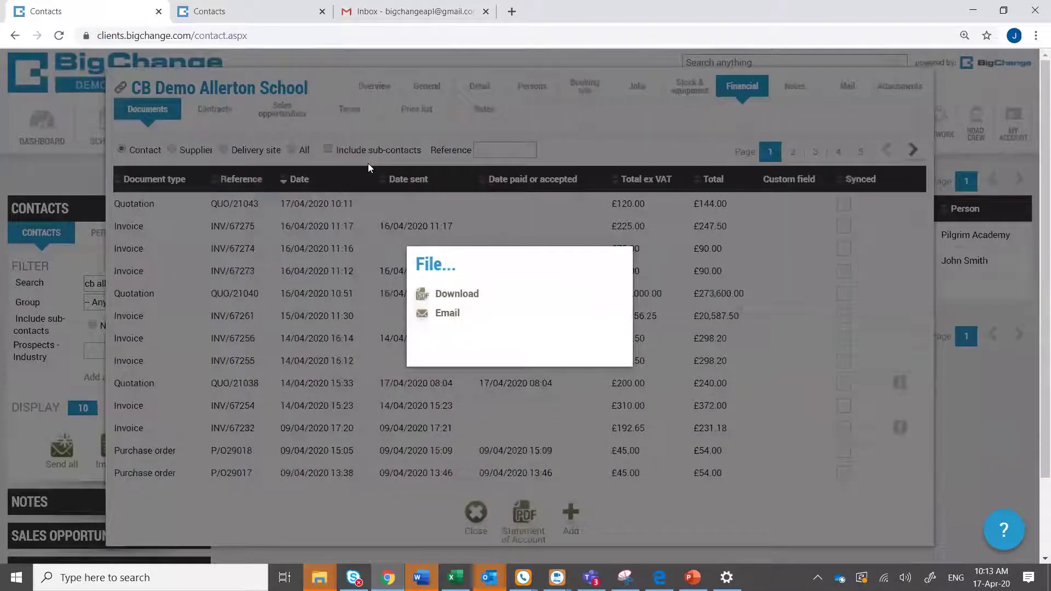
pyautogui.click(446, 314)
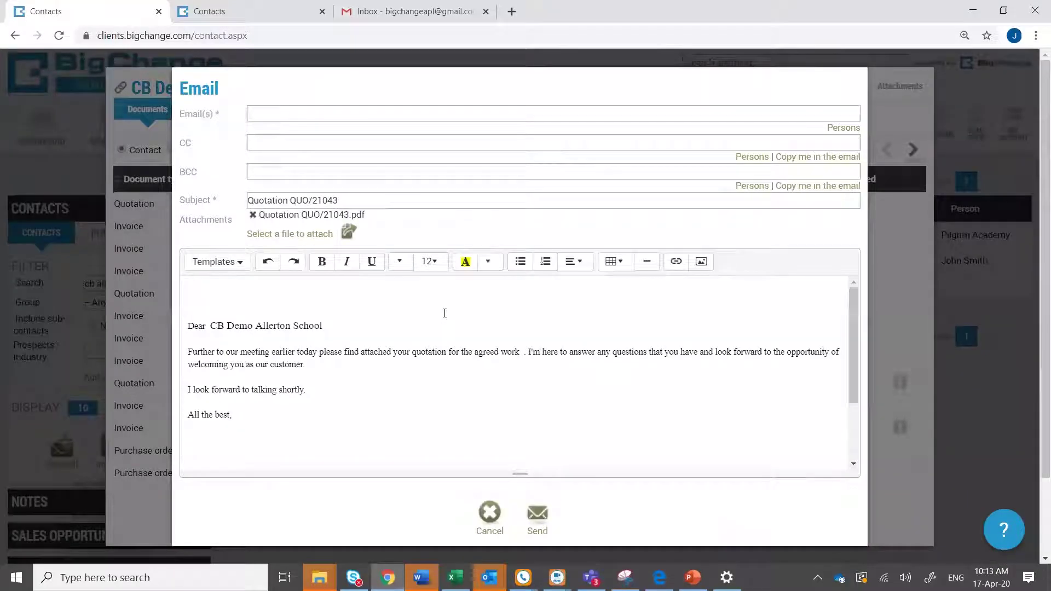
pyautogui.click(837, 132)
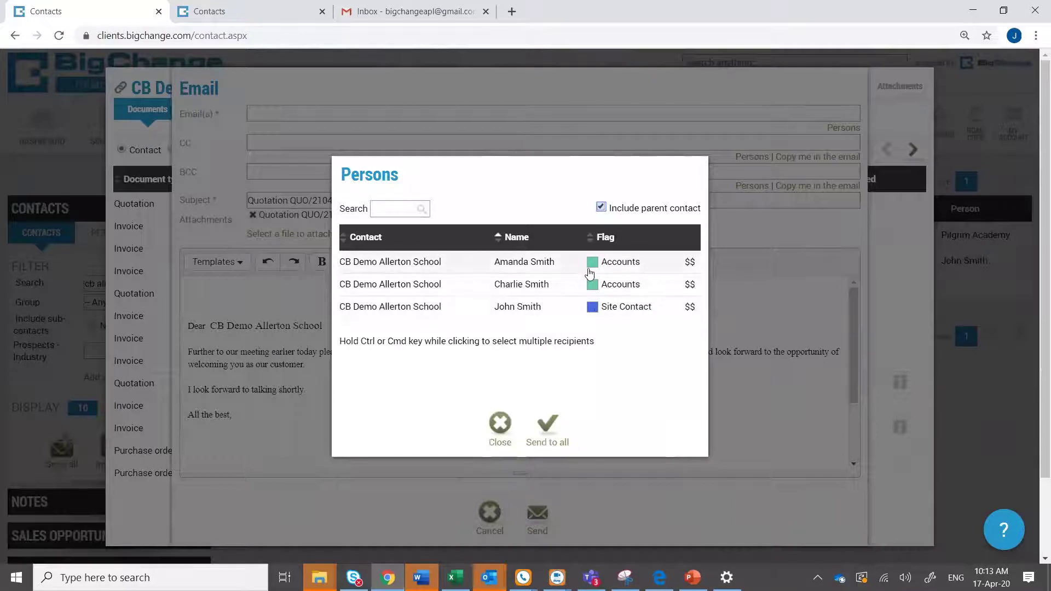
pyautogui.click(544, 287)
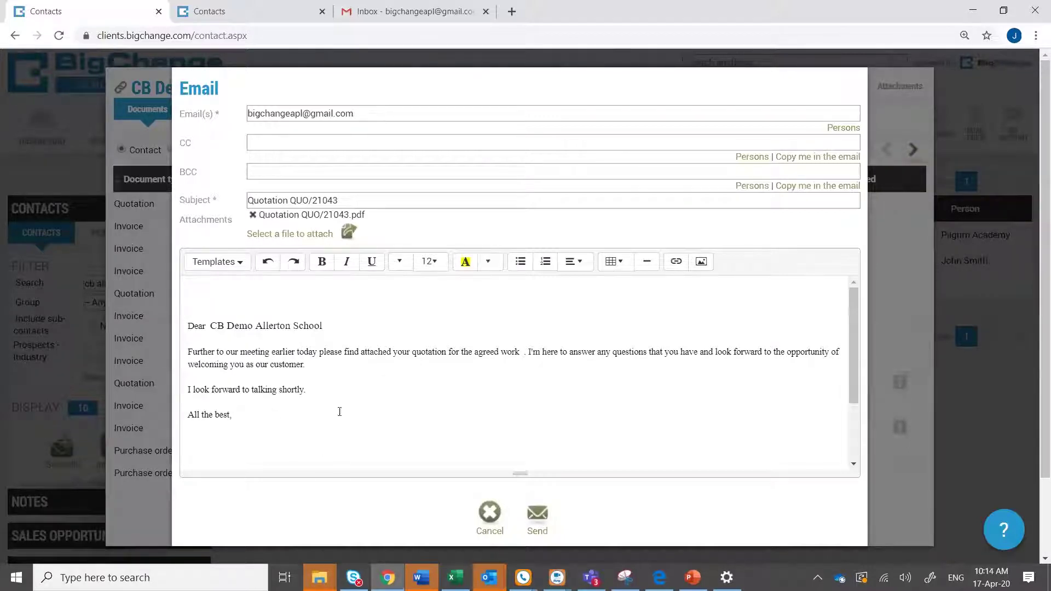
# Apply the AS - Quote Acceptance template to the quotation email, check its text and send it.
pyautogui.click(238, 263)
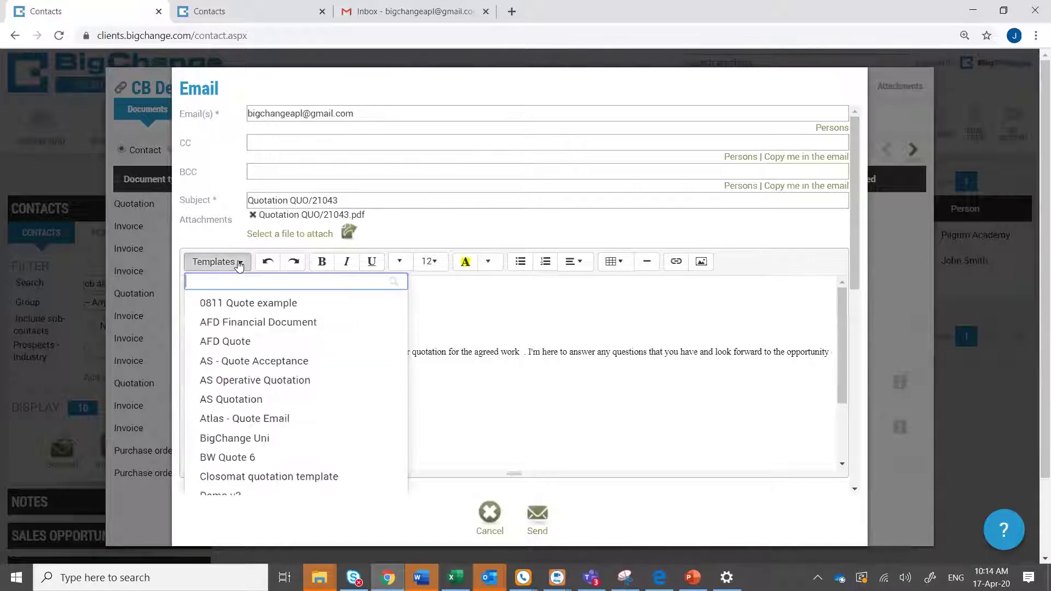
pyautogui.click(239, 363)
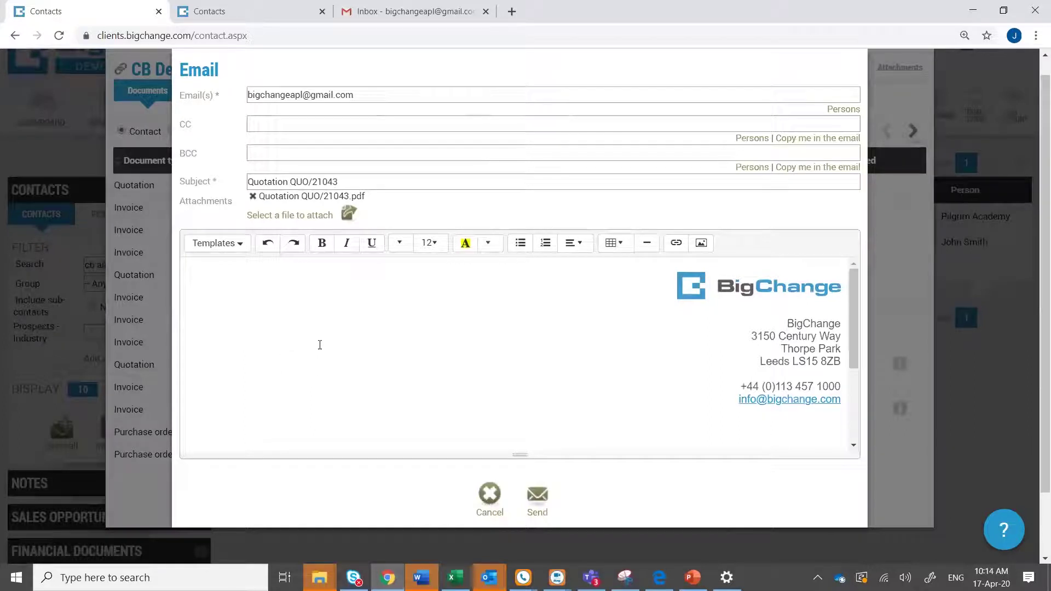
pyautogui.scroll(-3, 342, 335)
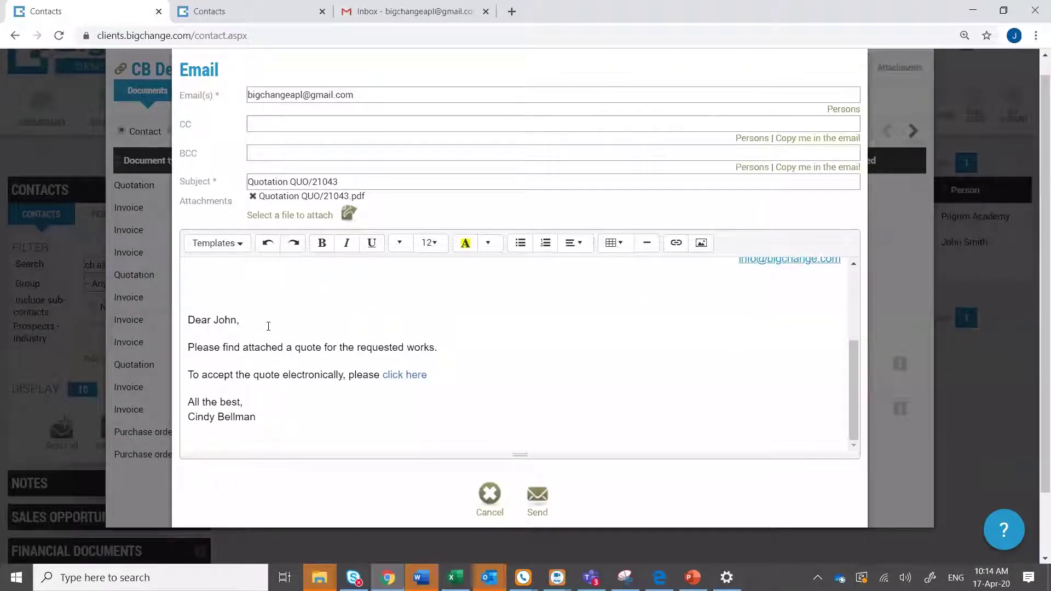
pyautogui.click(538, 503)
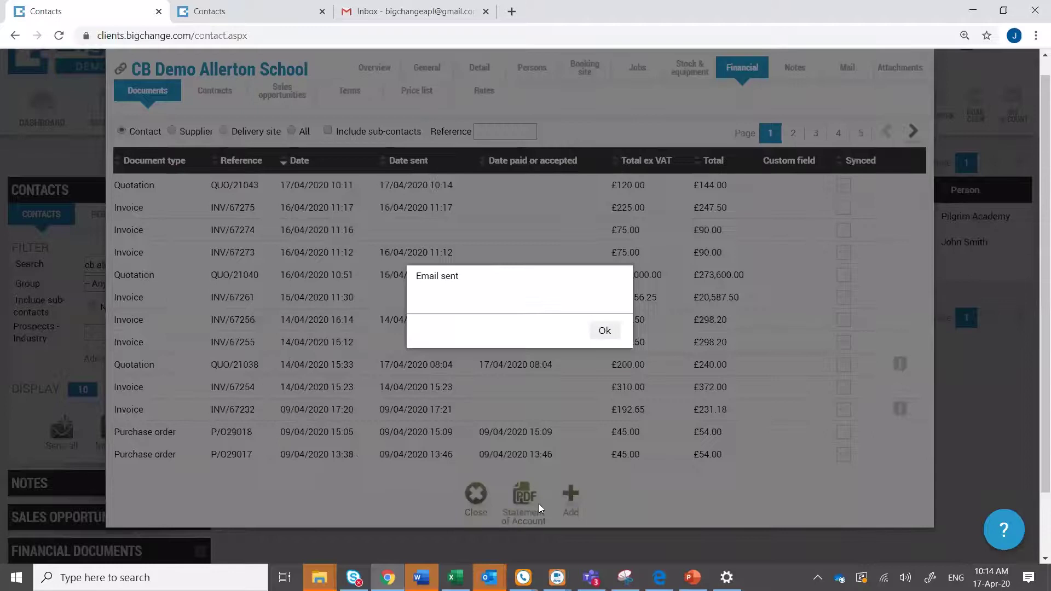
pyautogui.click(604, 330)
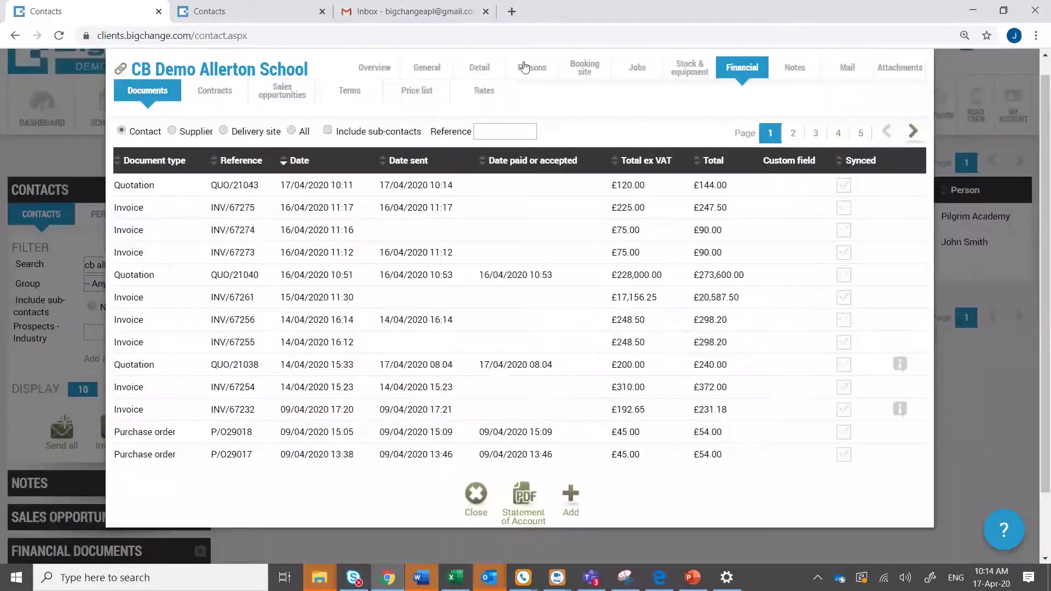
# Switch to the Gmail inbox and review the received quotation email, its acceptance link and its PDF attachment.
pyautogui.click(422, 11)
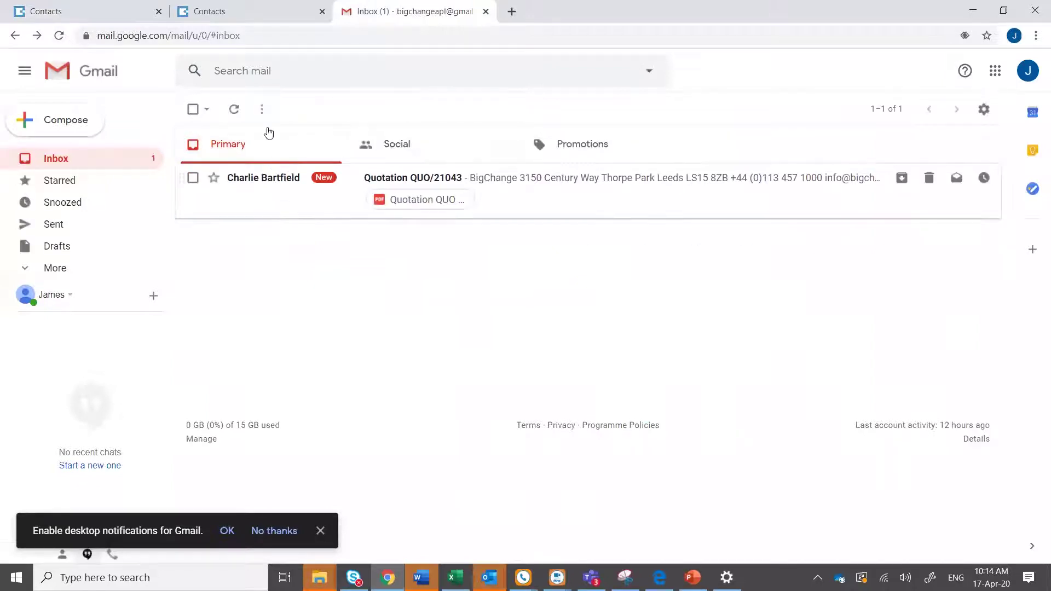
pyautogui.click(494, 183)
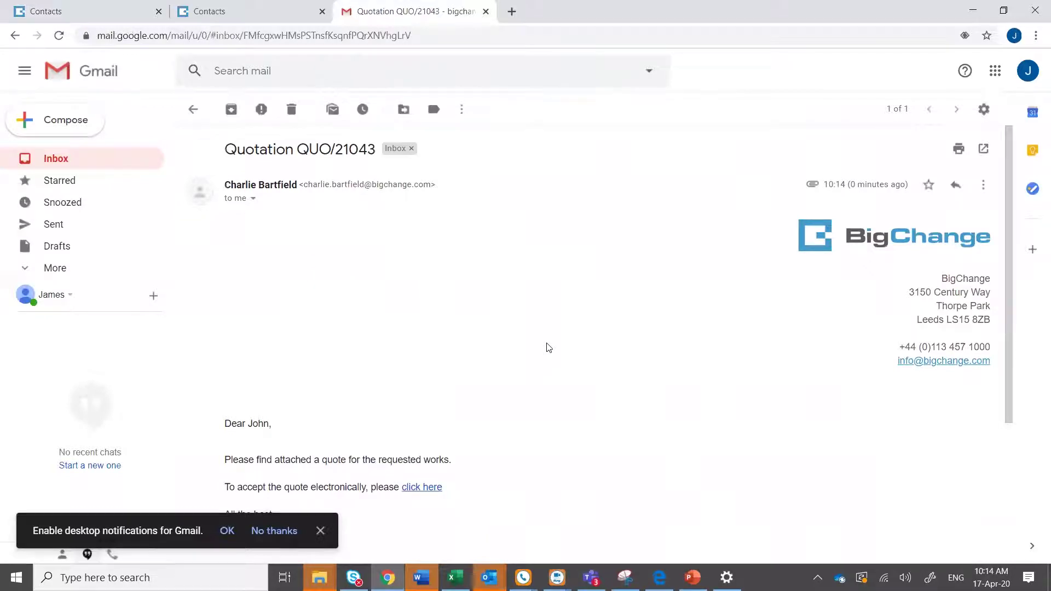
pyautogui.scroll(-4, 607, 329)
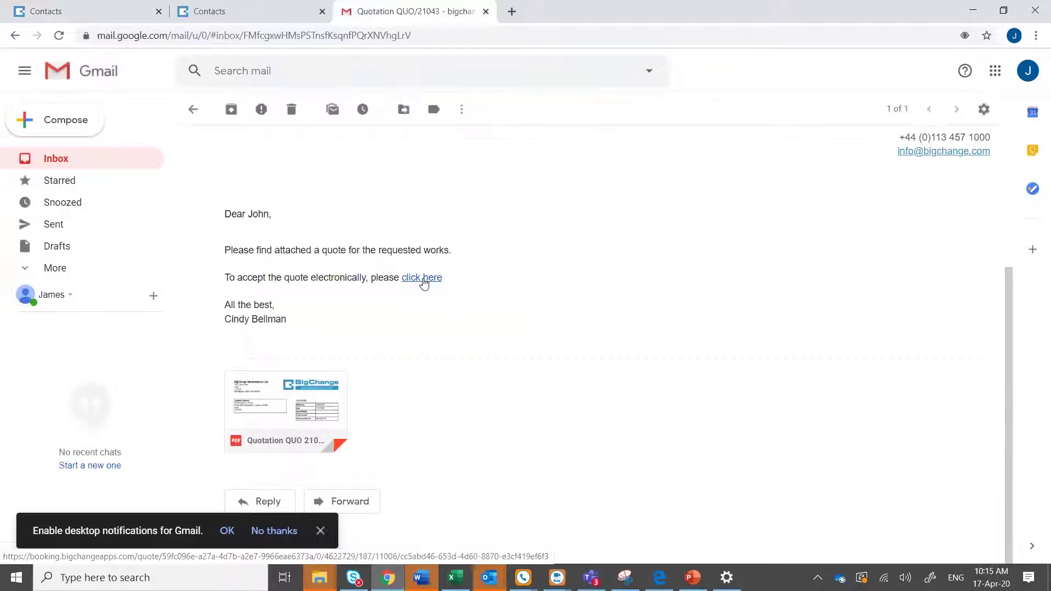
# Return to CB Demo Allerton School's financial documents in BigChange, mark quotation QUO/21043 as accepted and dismiss the follow-up options.
pyautogui.click(245, 12)
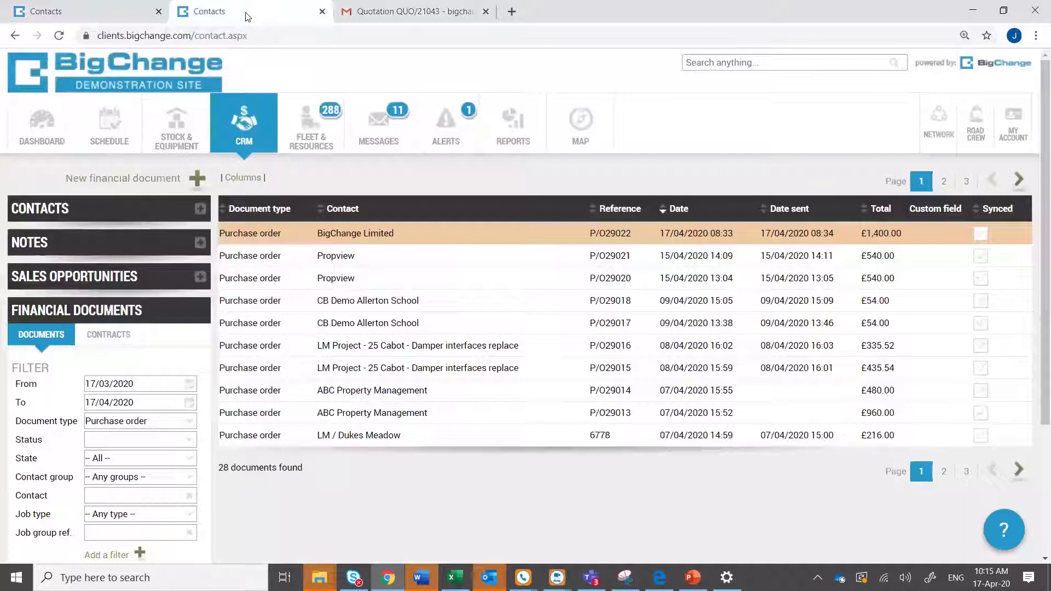
pyautogui.click(119, 13)
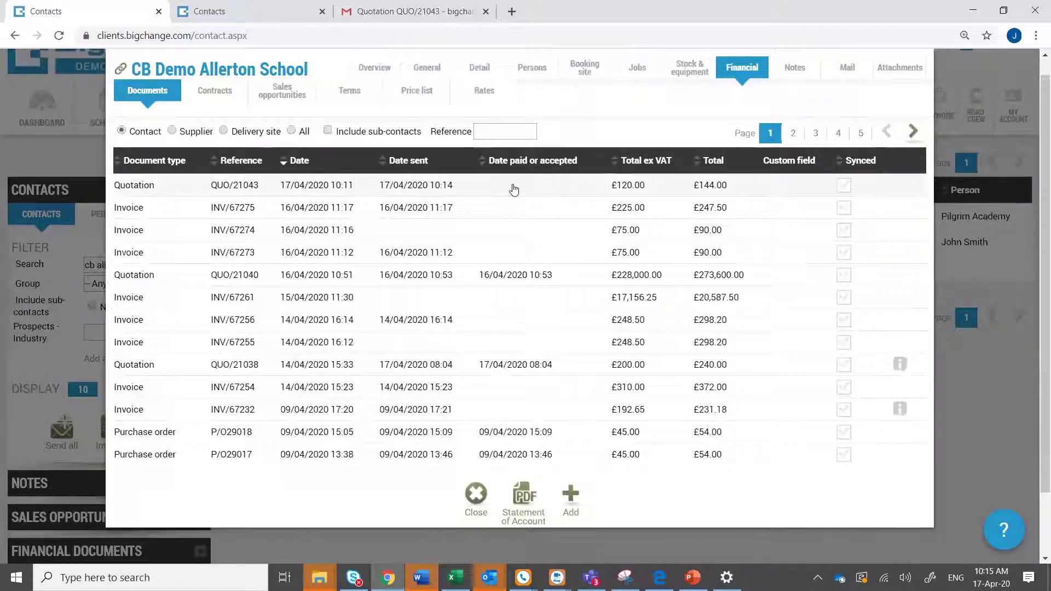
pyautogui.click(455, 192)
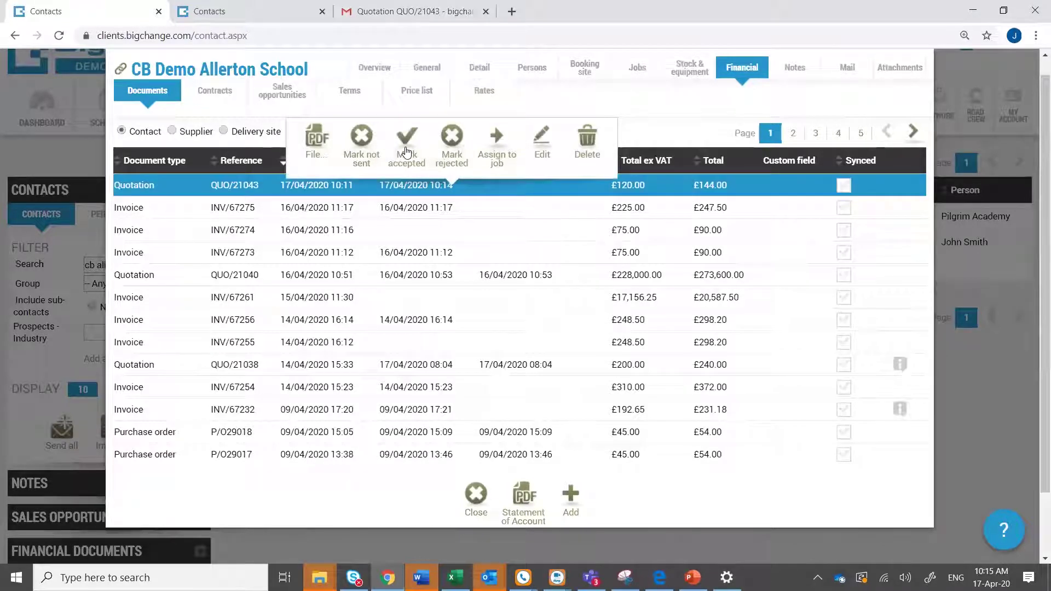
pyautogui.click(405, 151)
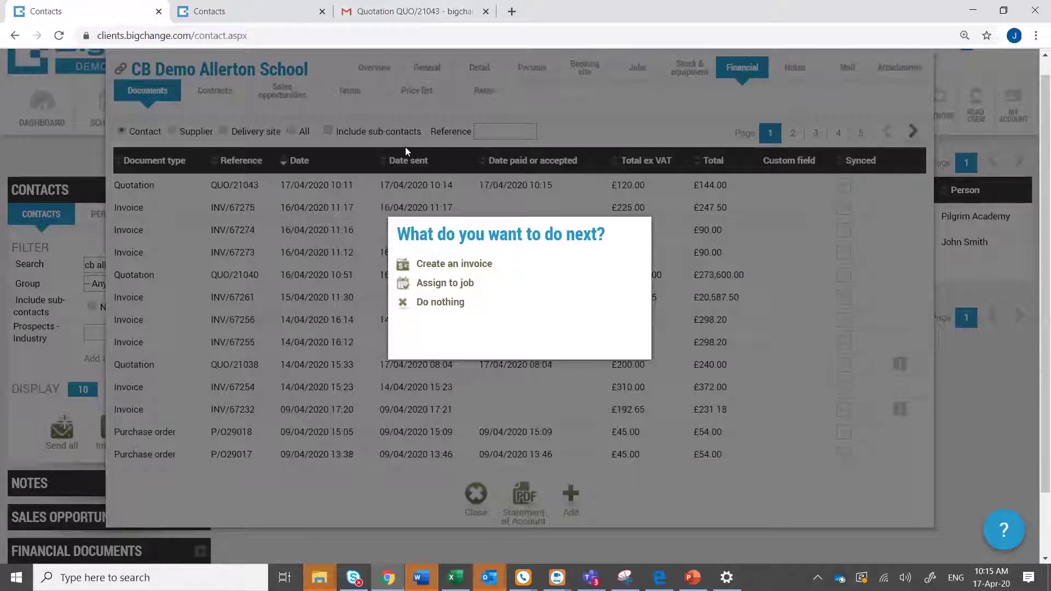
pyautogui.click(319, 295)
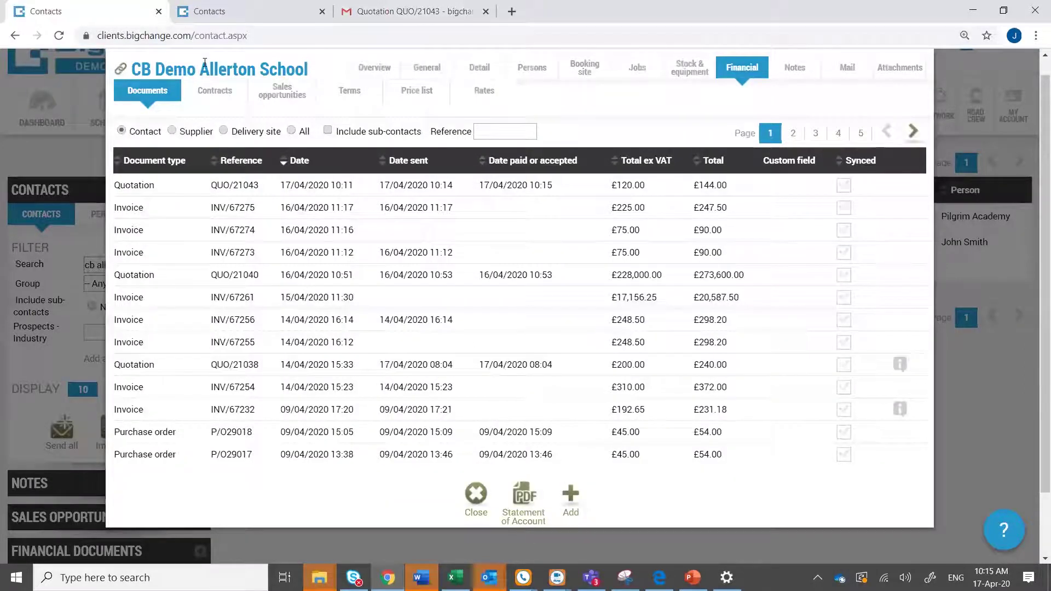
# Assign the accepted quotation QUO/21043 to a new job.
pyautogui.click(381, 192)
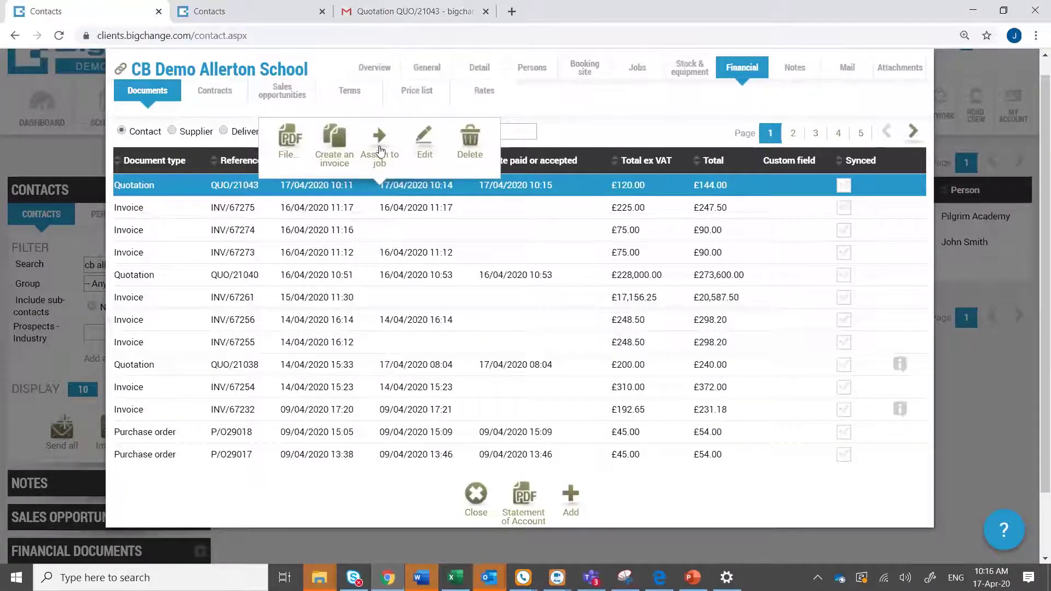
pyautogui.click(379, 150)
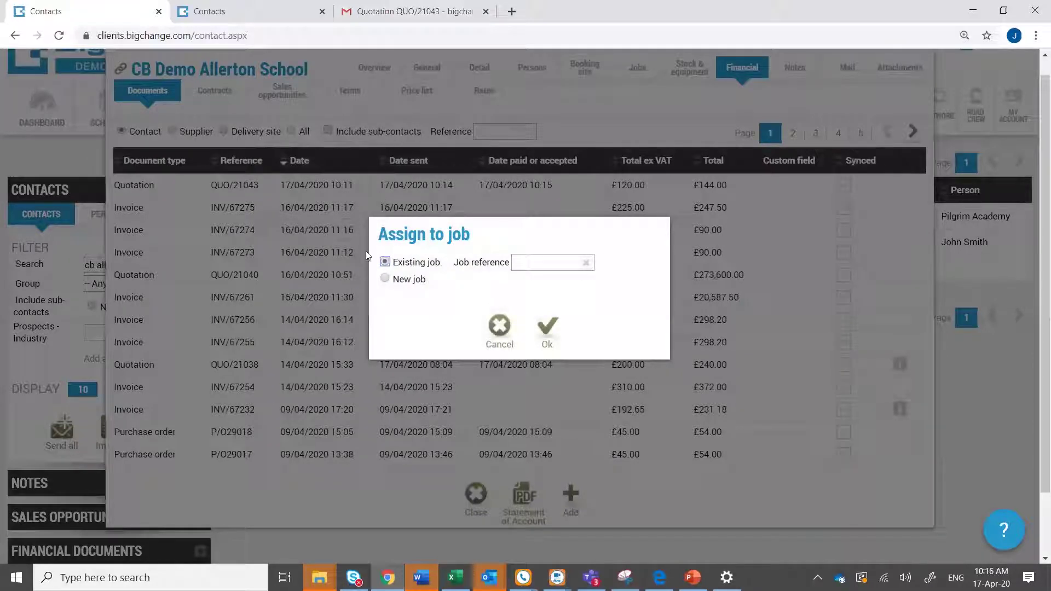
pyautogui.click(386, 279)
pyautogui.click(546, 329)
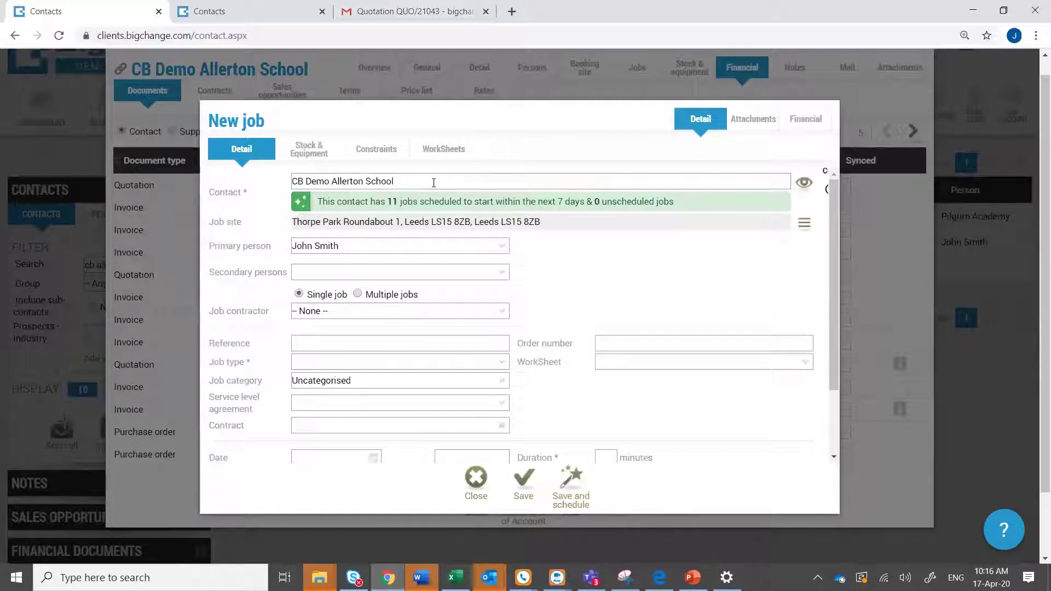
# Find the job types containing "react" and set the new job's type to CB First Visit Reactive Repair.
pyautogui.click(347, 364)
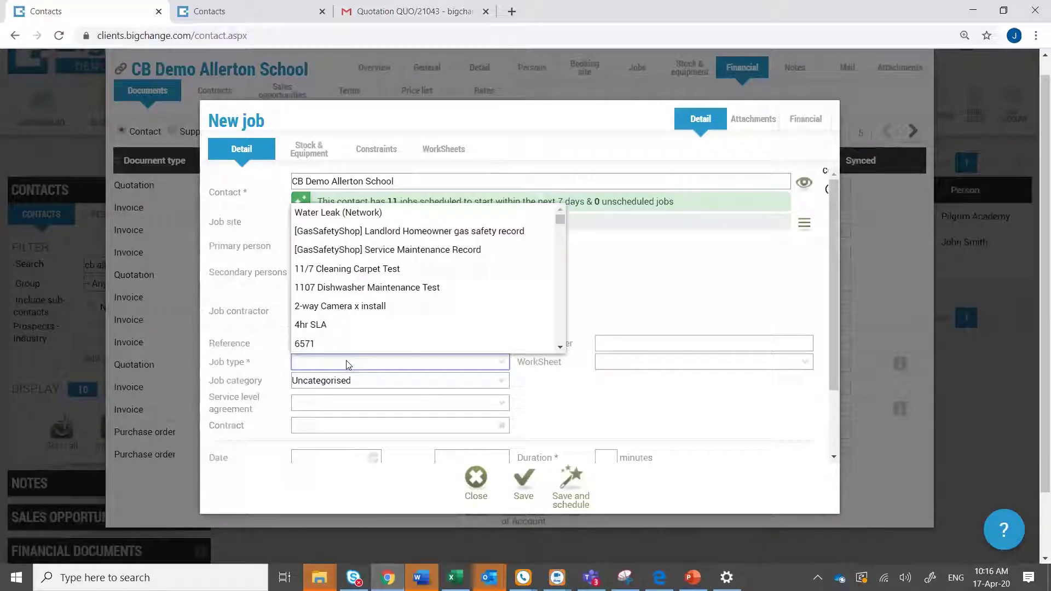
pyautogui.write('r')
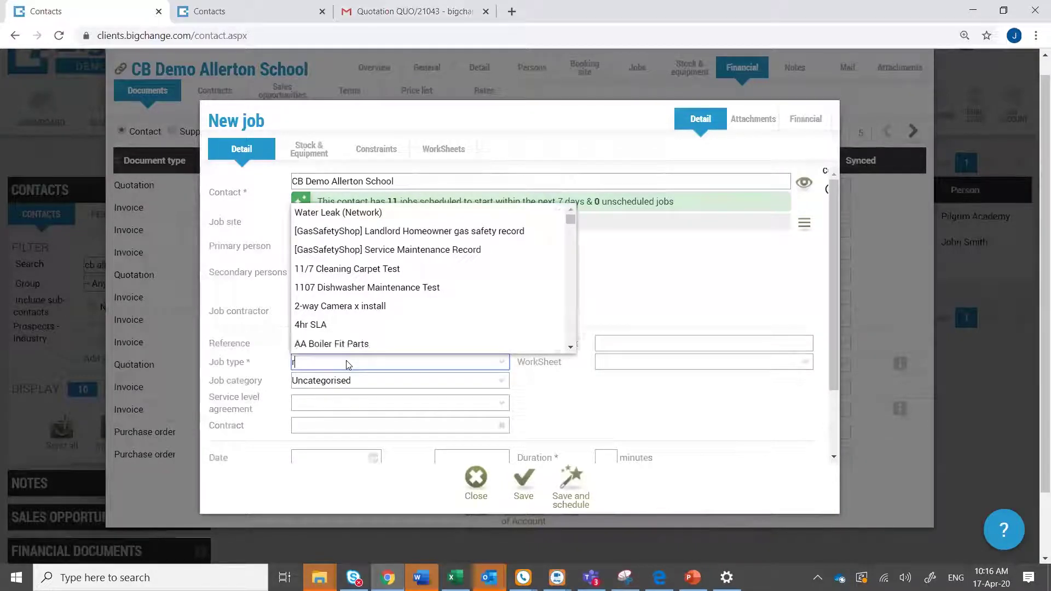
pyautogui.write('eact')
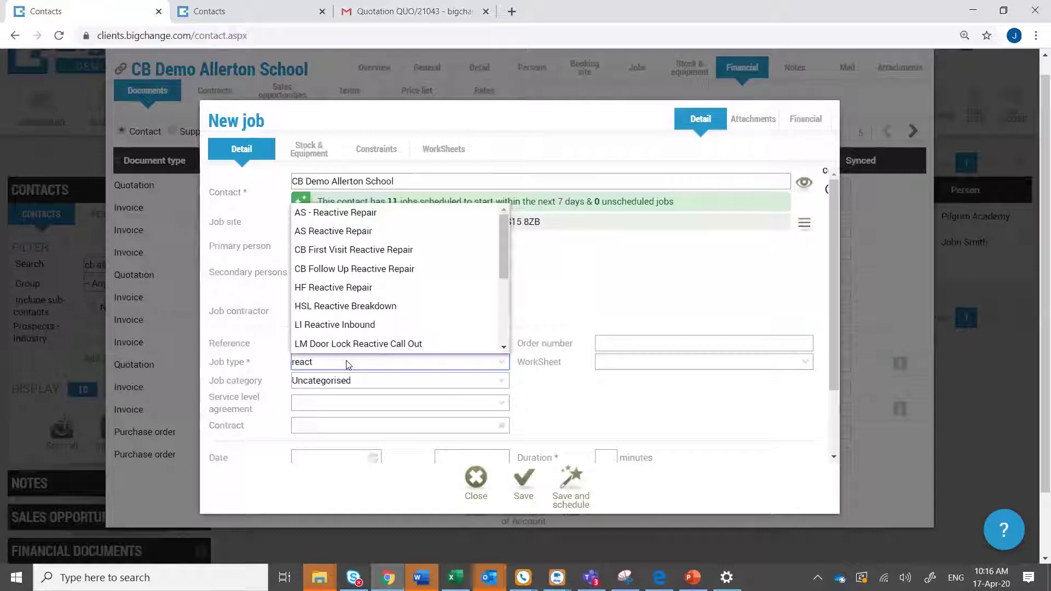
pyautogui.click(351, 254)
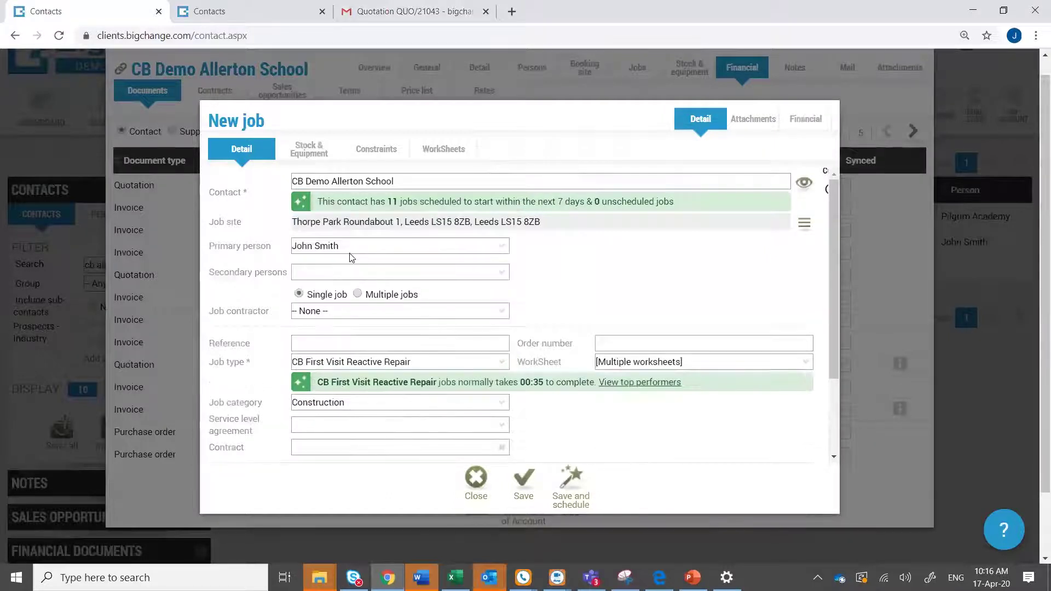
# Schedule the job for 17/04/2020 at 12:00, assign the second resource matching "will" and save the job.
pyautogui.scroll(-2, 419, 372)
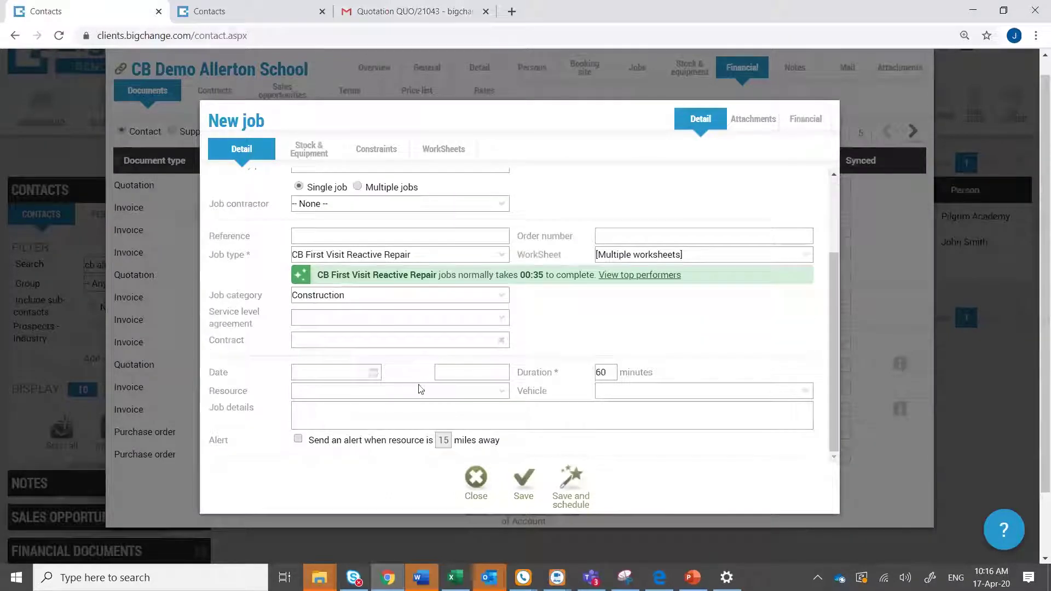
pyautogui.click(374, 373)
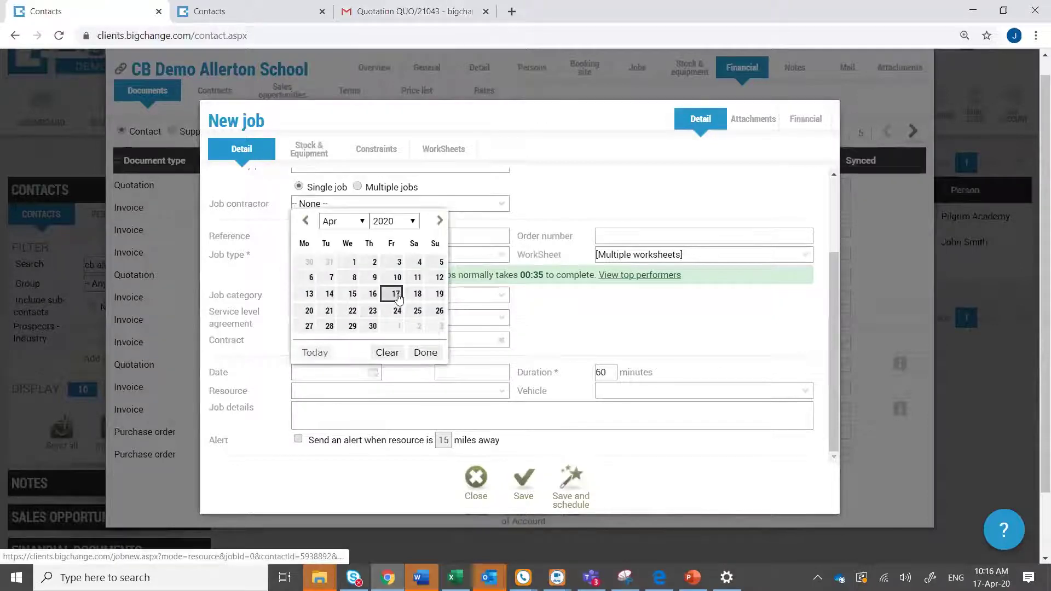
pyautogui.click(396, 294)
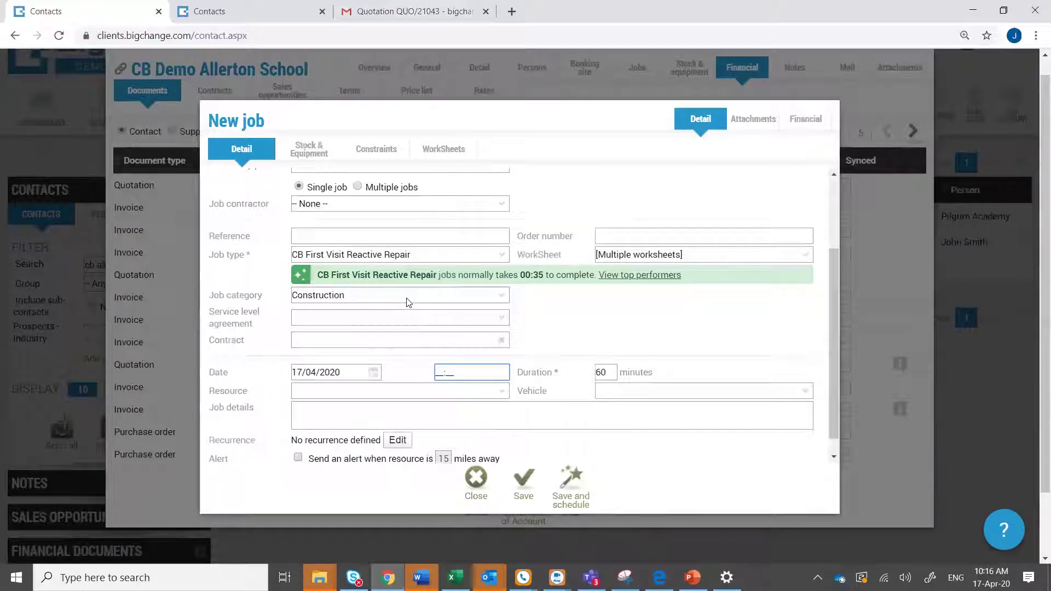
pyautogui.write('12:00')
pyautogui.press('Tab')
pyautogui.press('Tab')
pyautogui.write('will')
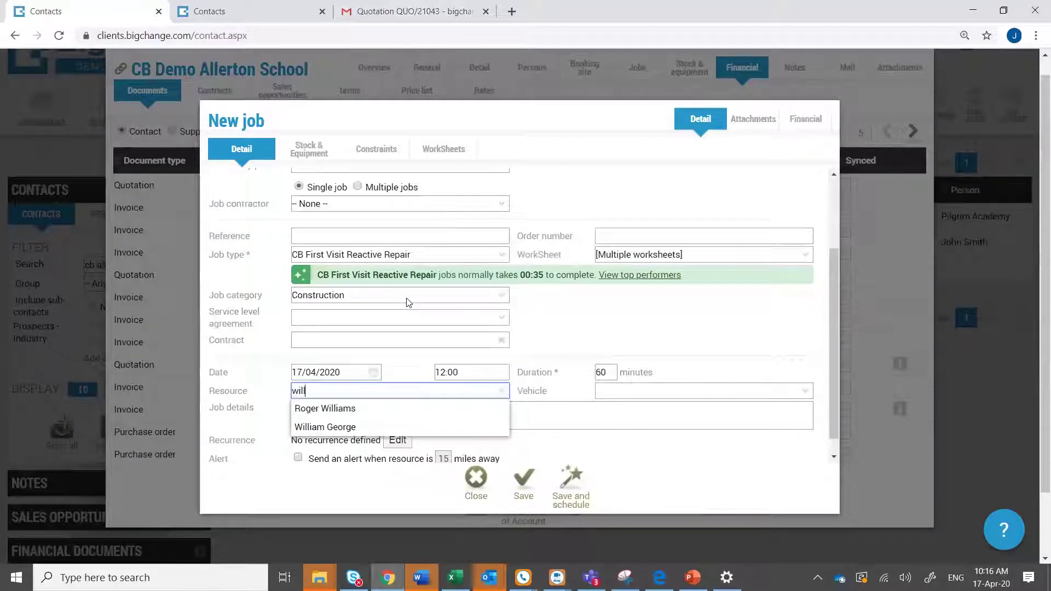
pyautogui.click(326, 427)
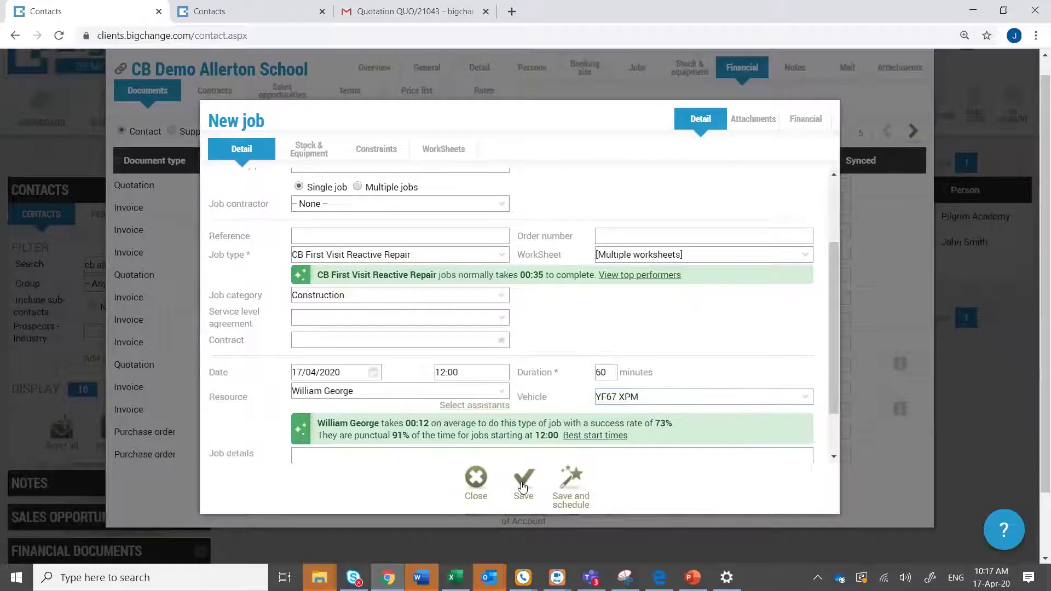
pyautogui.click(523, 482)
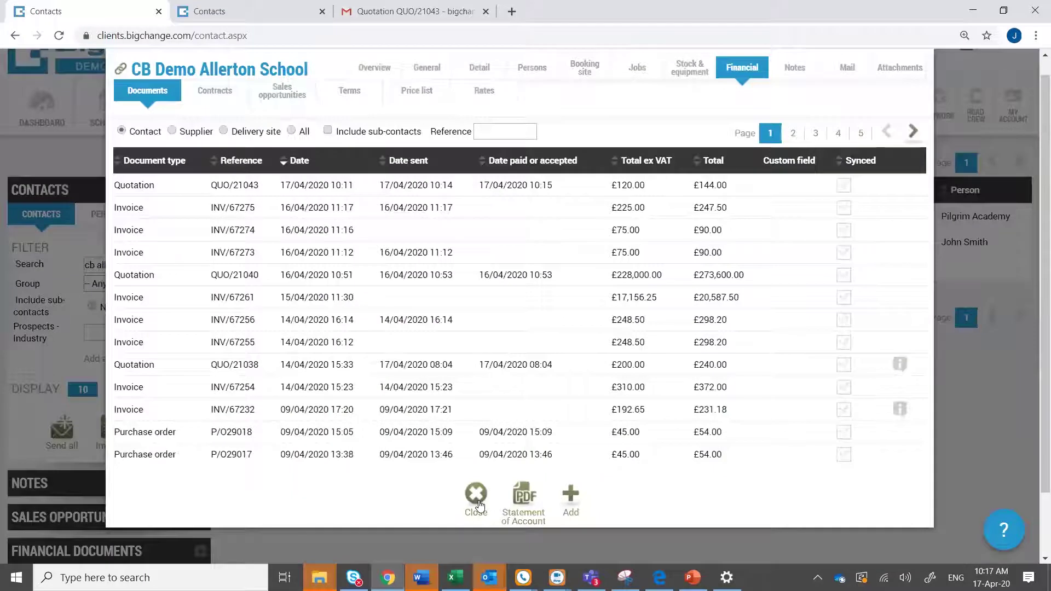
# Close the contact, open the job schedule and filter the daily display to resources with jobs.
pyautogui.click(477, 495)
pyautogui.click(107, 109)
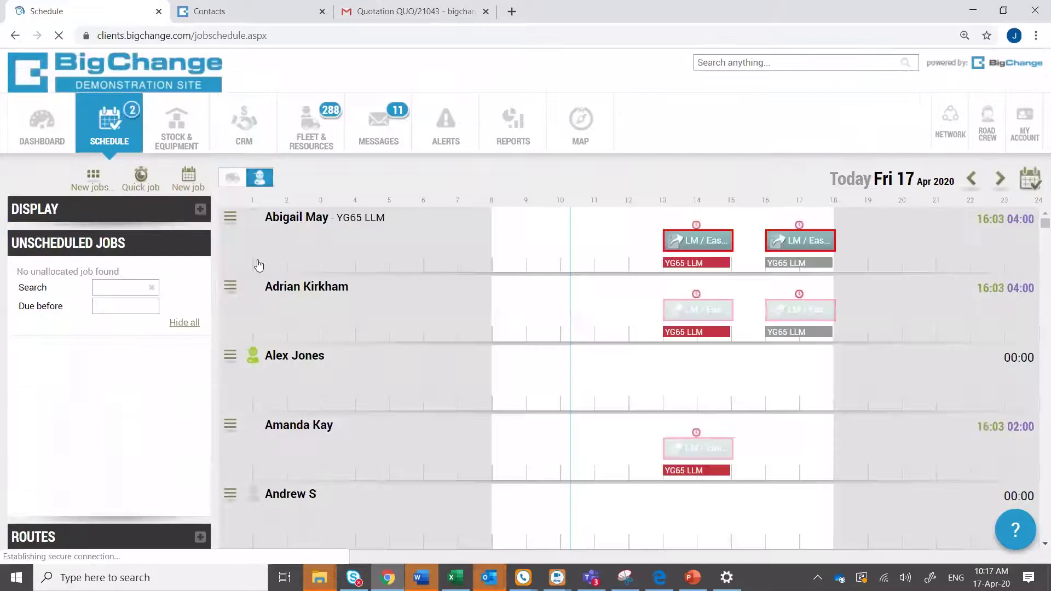
pyautogui.click(200, 209)
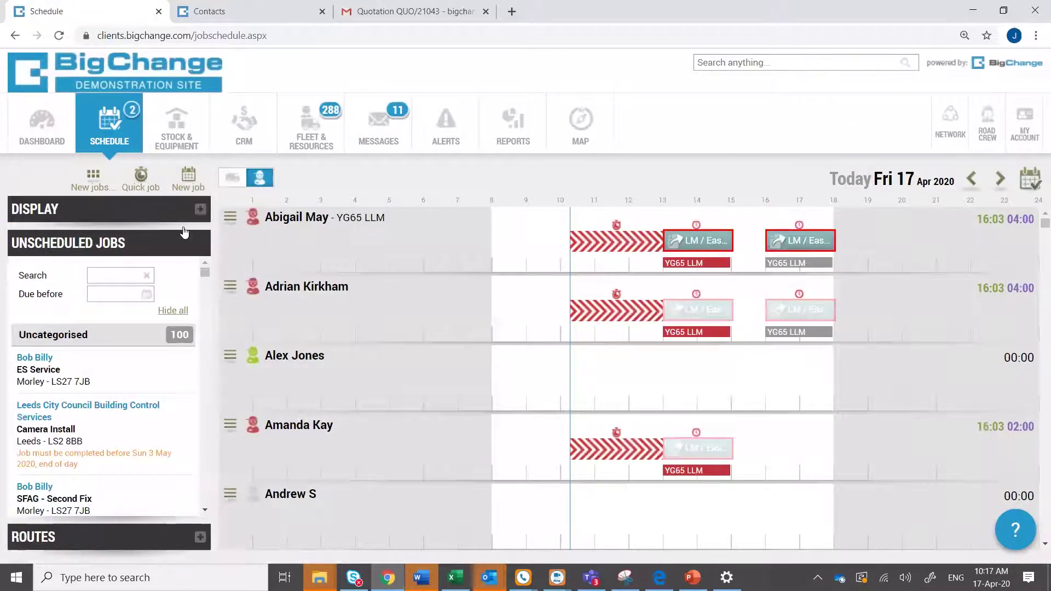
pyautogui.click(87, 279)
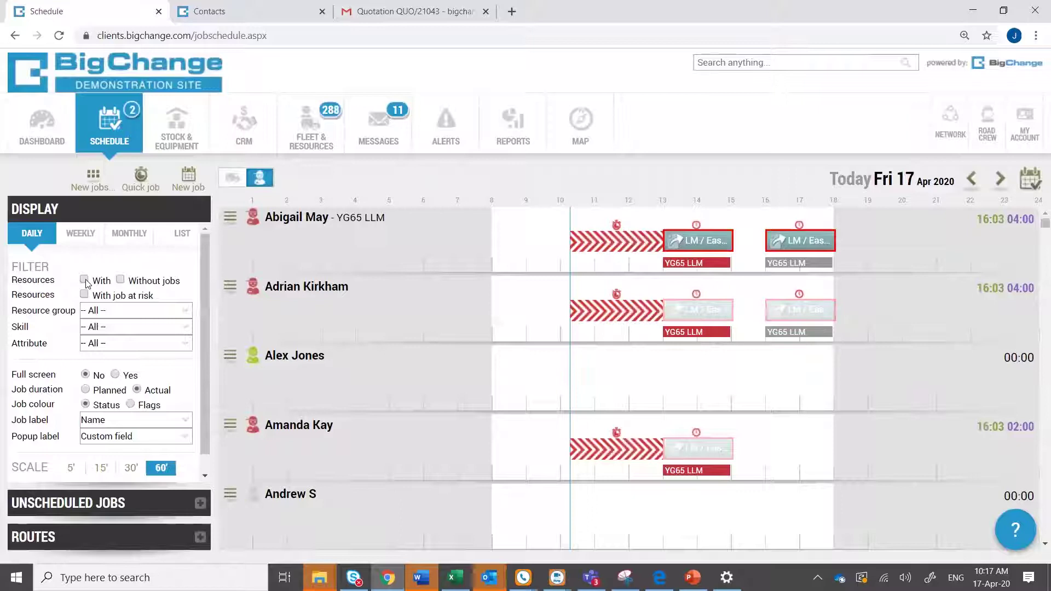
pyautogui.scroll(-1, 760, 307)
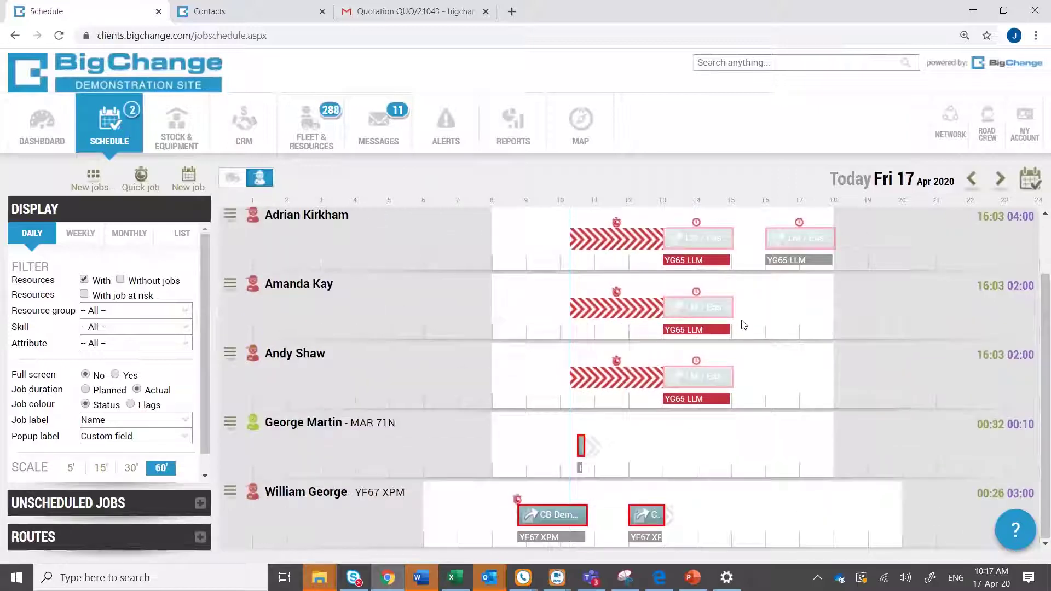
# Open the financial details of the 12:00 CB Demo Allerton School job and create an invoice for its Large Domestic Door Kit.
pyautogui.click(637, 521)
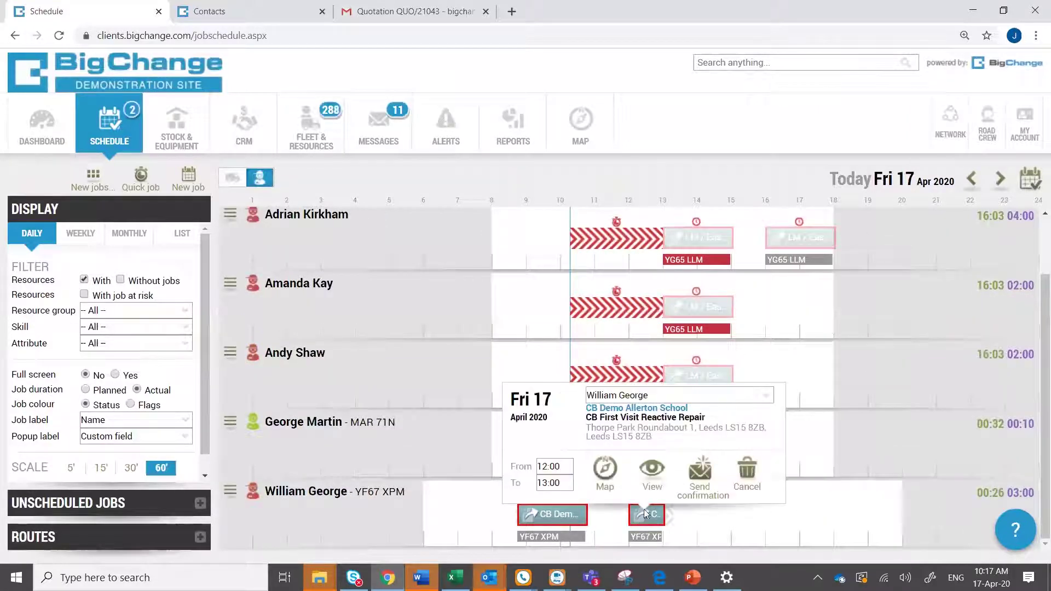
pyautogui.click(651, 472)
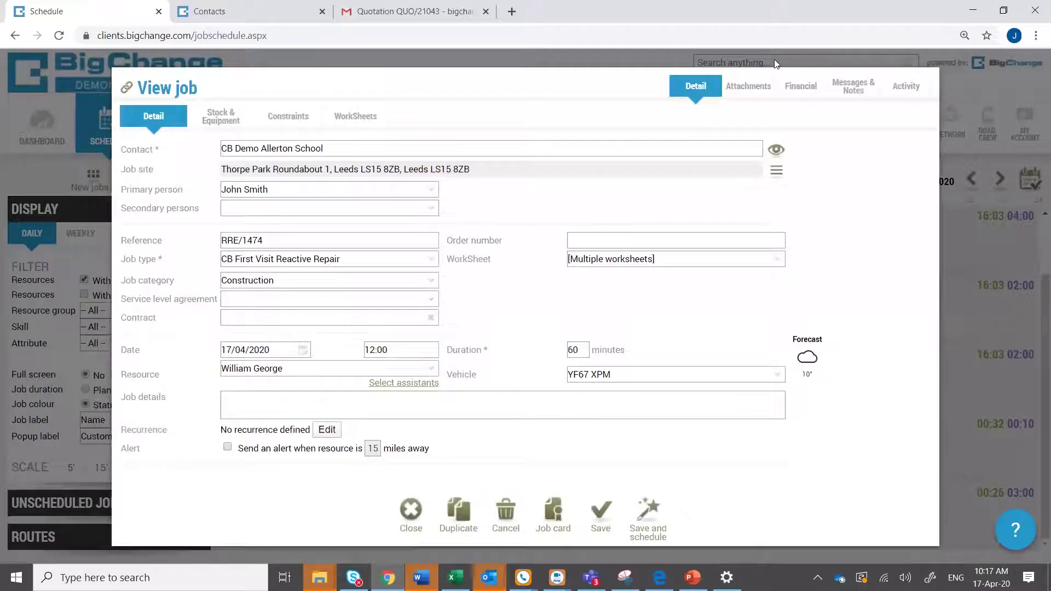
pyautogui.click(797, 91)
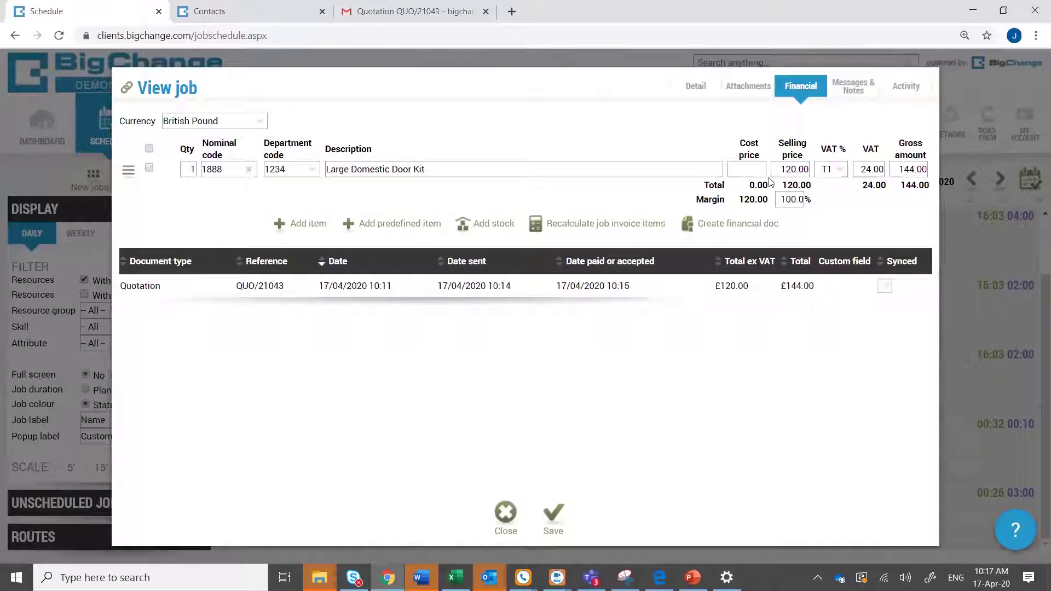
pyautogui.click(743, 229)
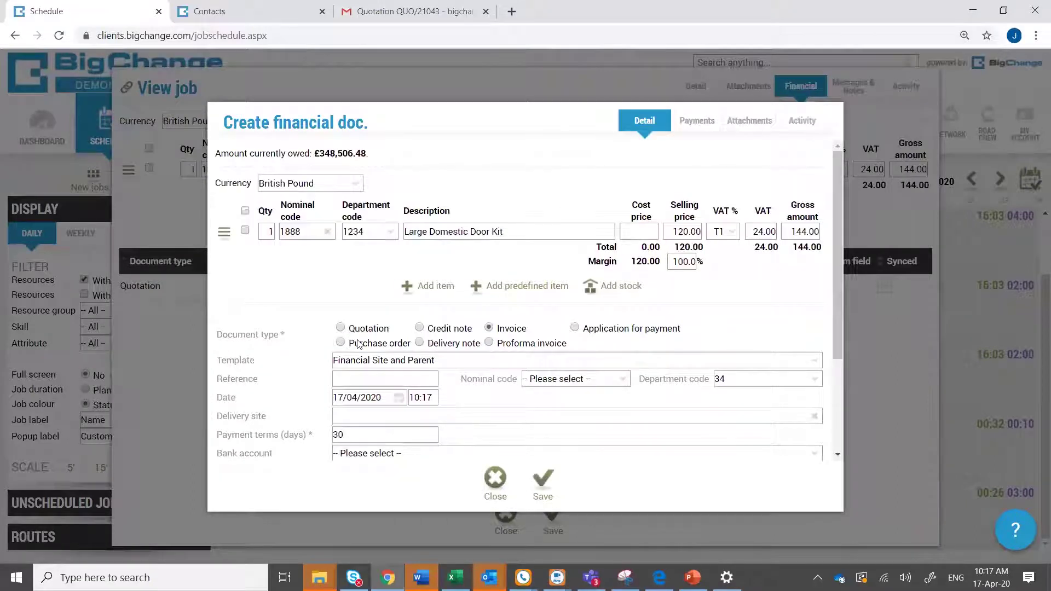
pyautogui.click(545, 482)
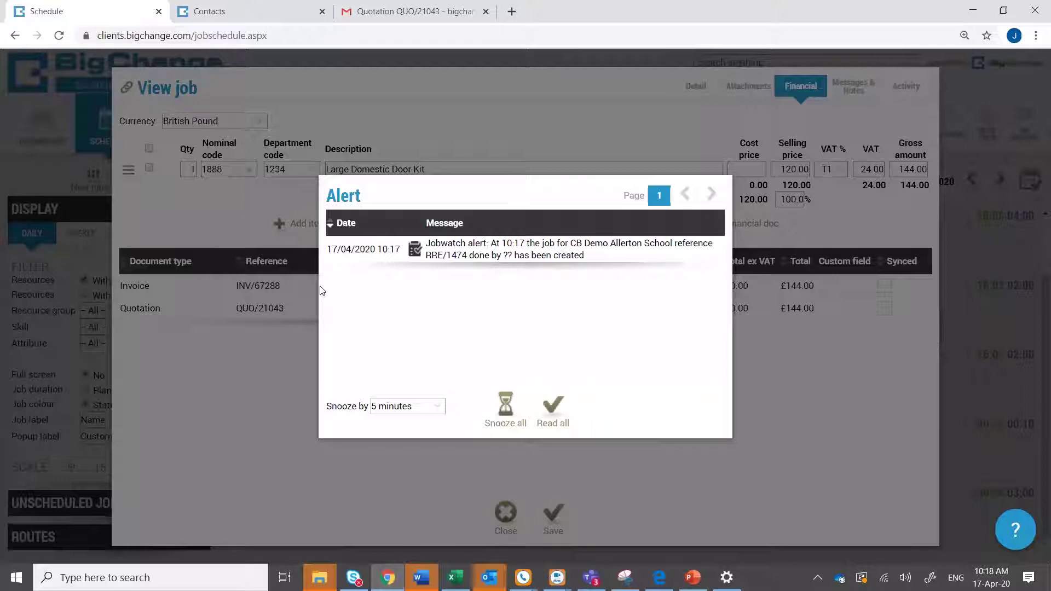
# Mark the job alert as read and view the invoice's PDF, examining its job reference and account reference.
pyautogui.click(551, 406)
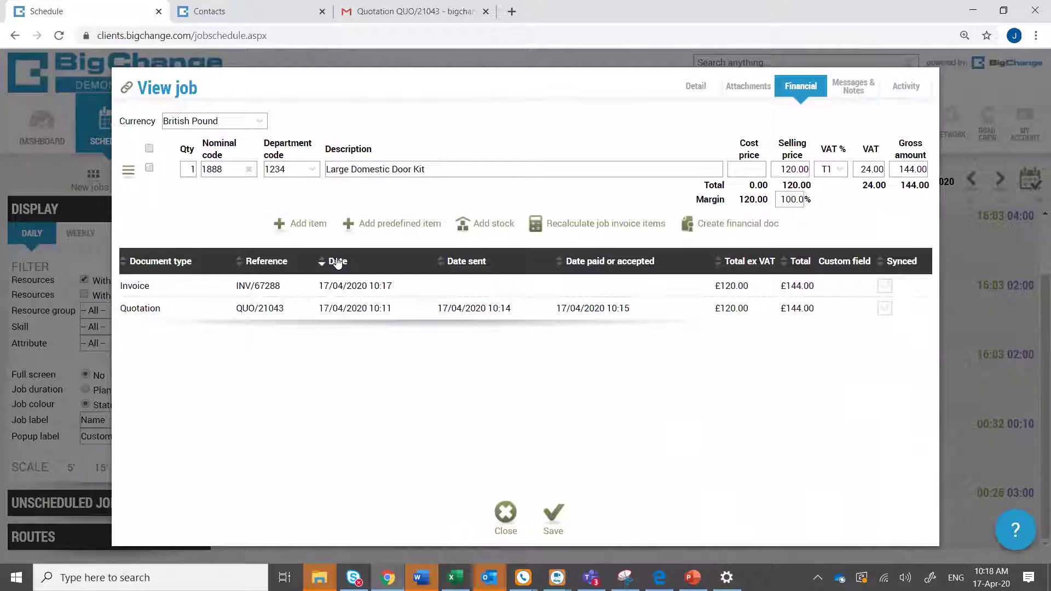
pyautogui.click(333, 292)
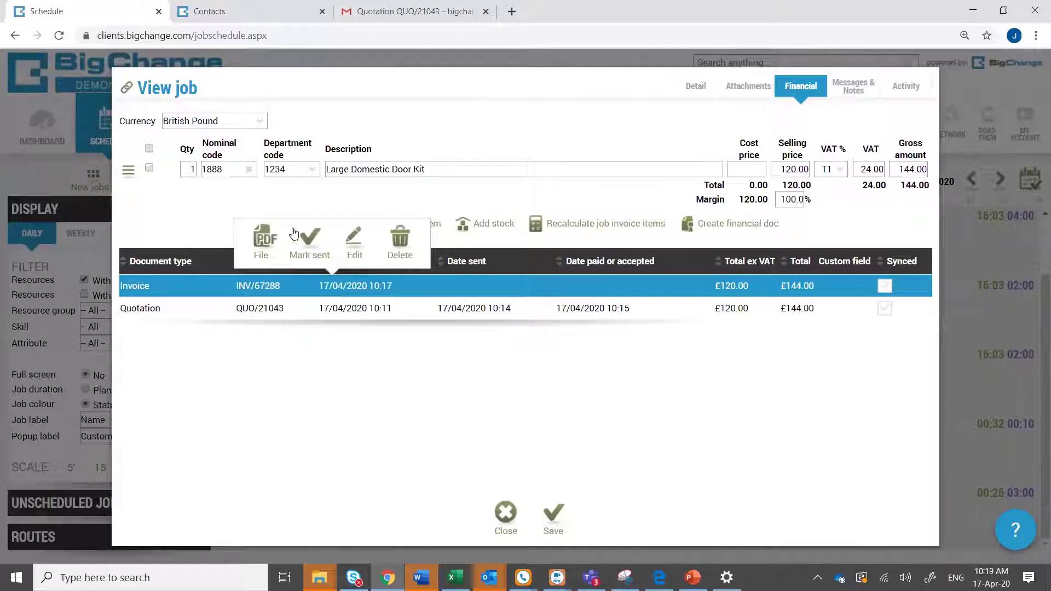
pyautogui.click(262, 239)
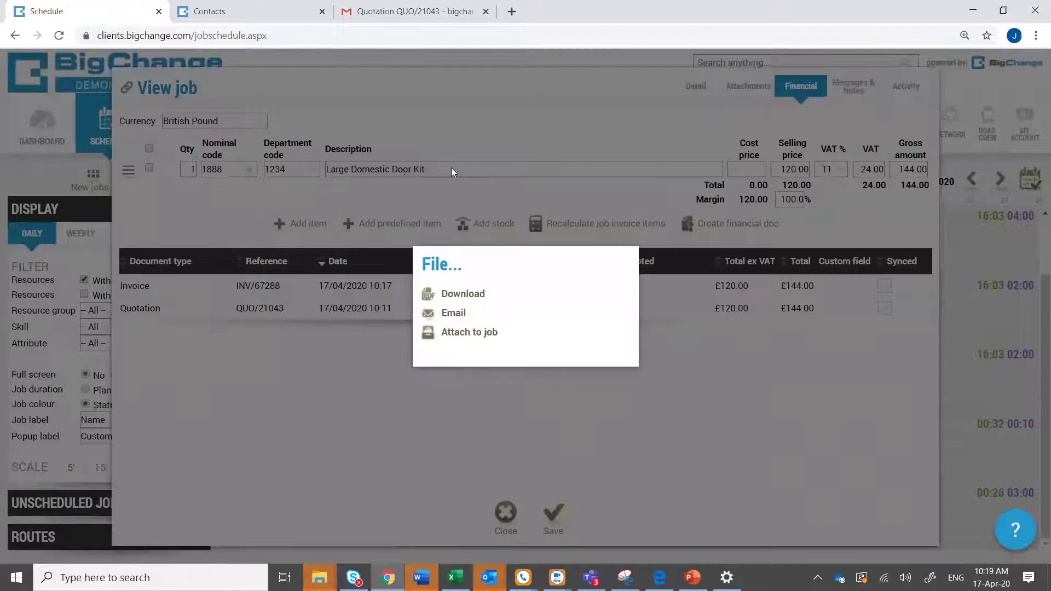
pyautogui.click(472, 295)
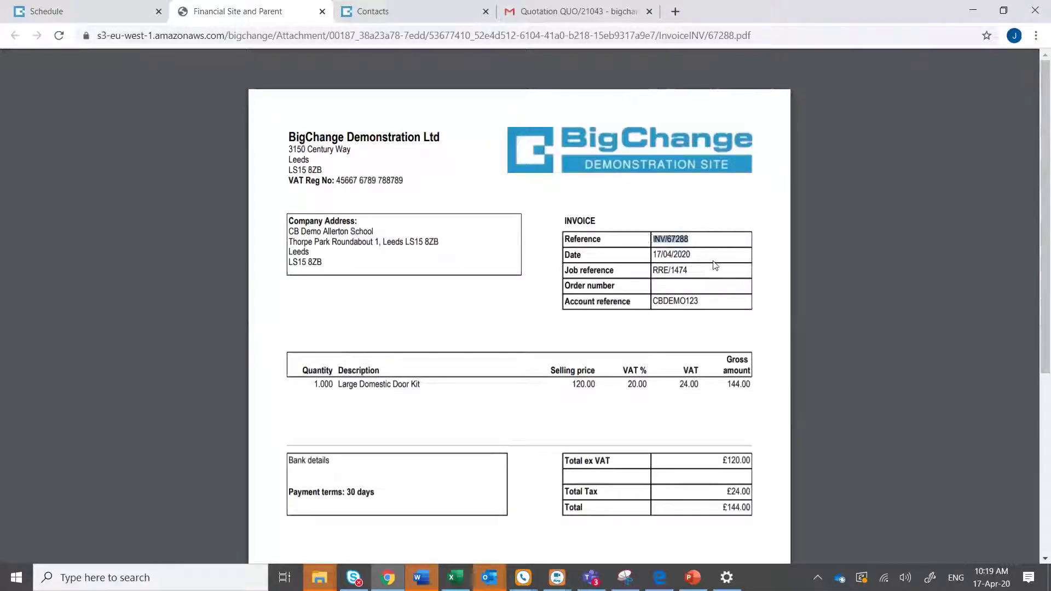
pyautogui.doubleClick(688, 271)
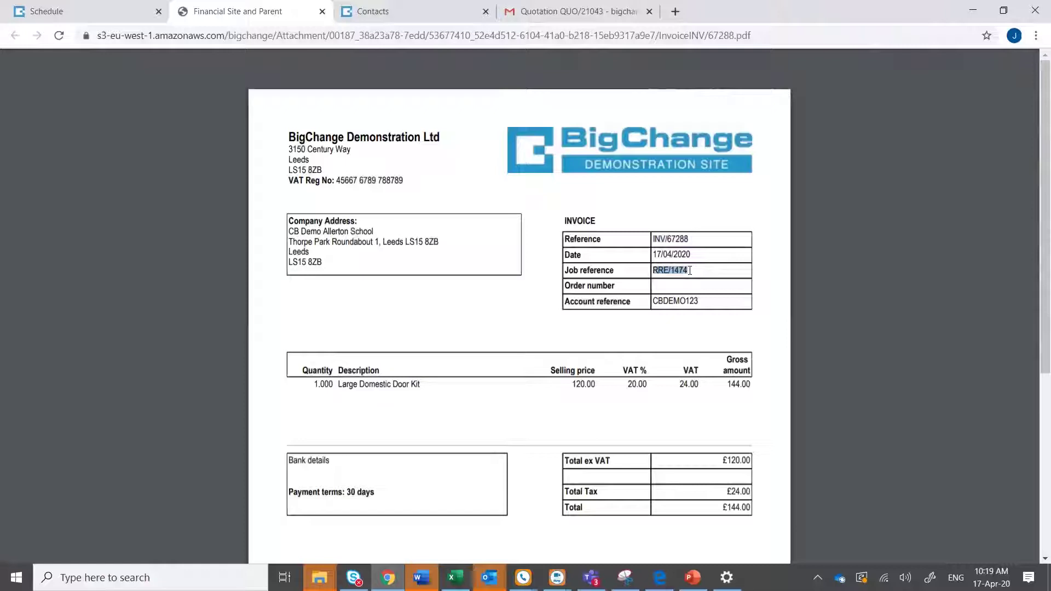
pyautogui.moveTo(704, 302); pyautogui.dragTo(652, 310)
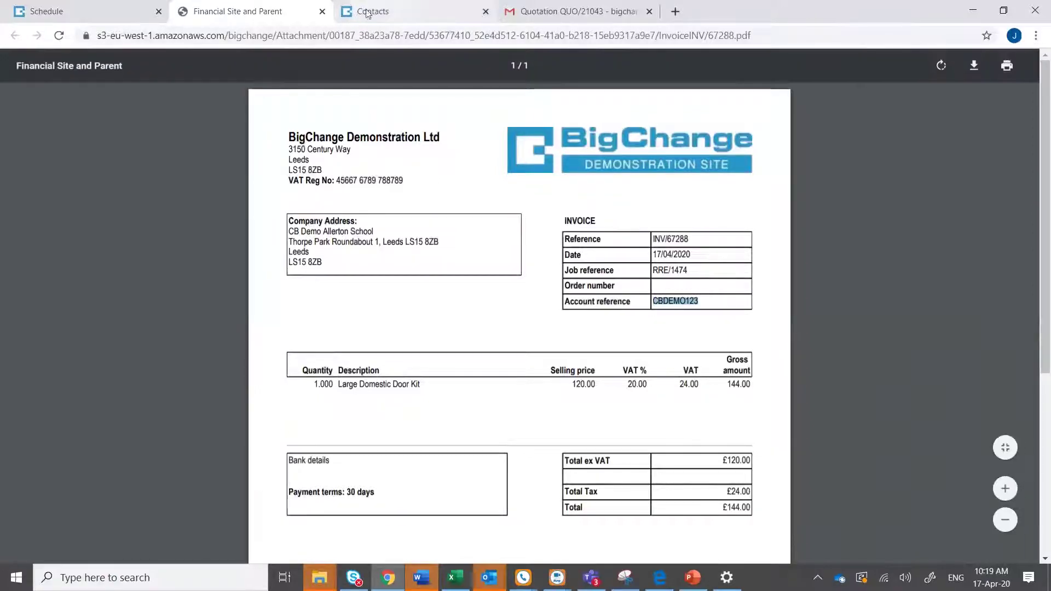
pyautogui.click(322, 11)
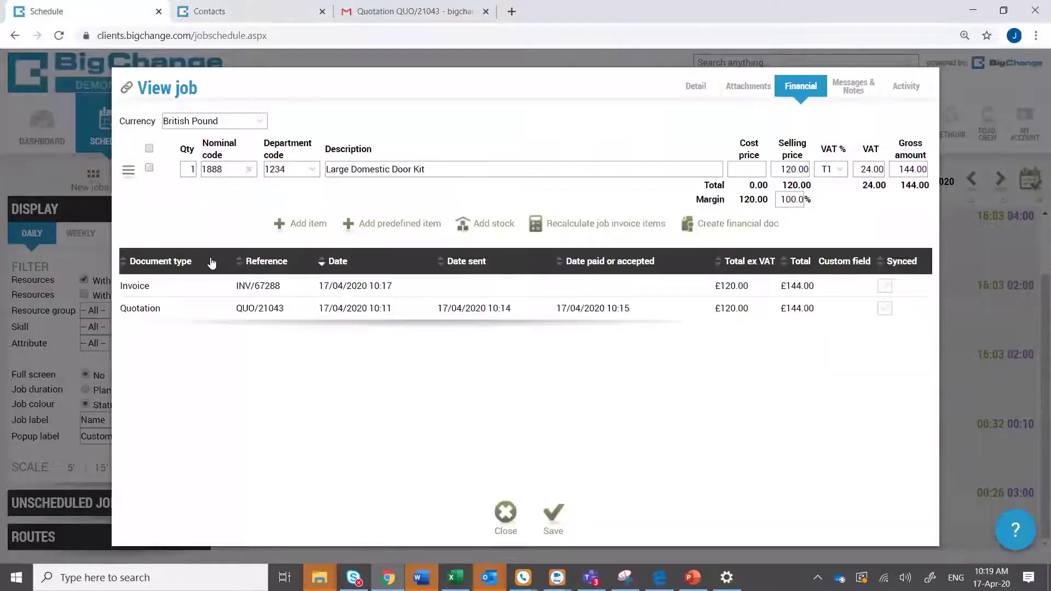
# Email the invoice PDF to the second Accounts contact of CB Demo Allerton School, keeping the default subject and message.
pyautogui.click(195, 295)
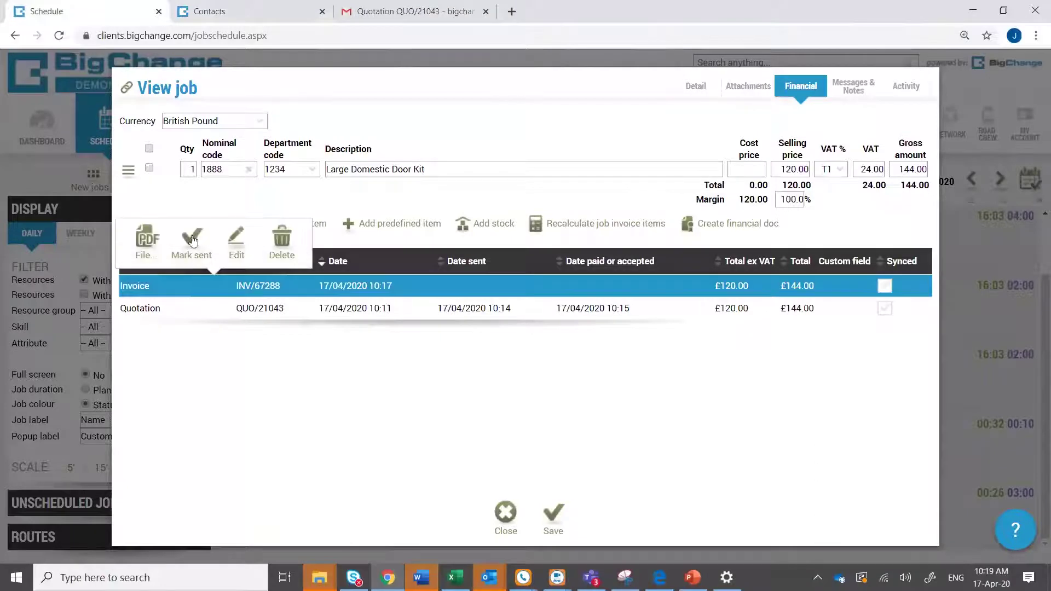
pyautogui.click(148, 242)
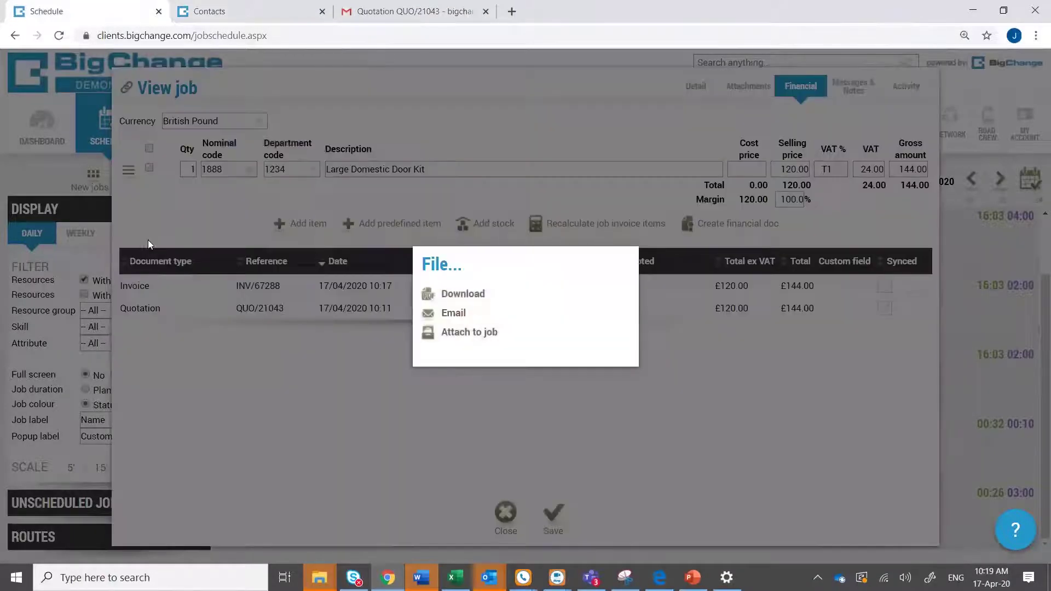
pyautogui.click(453, 316)
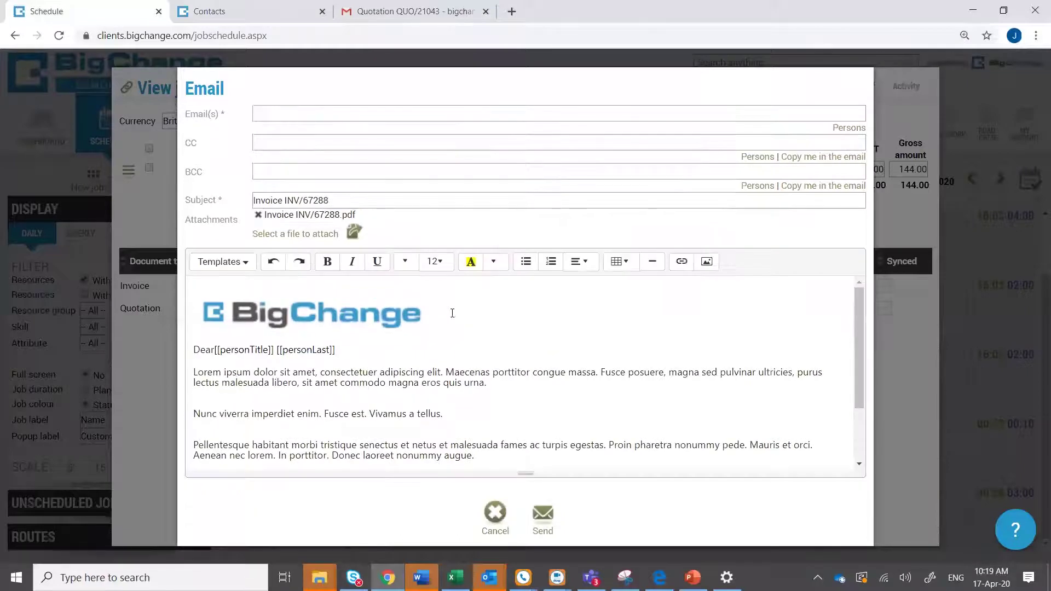
pyautogui.scroll(-2, 389, 353)
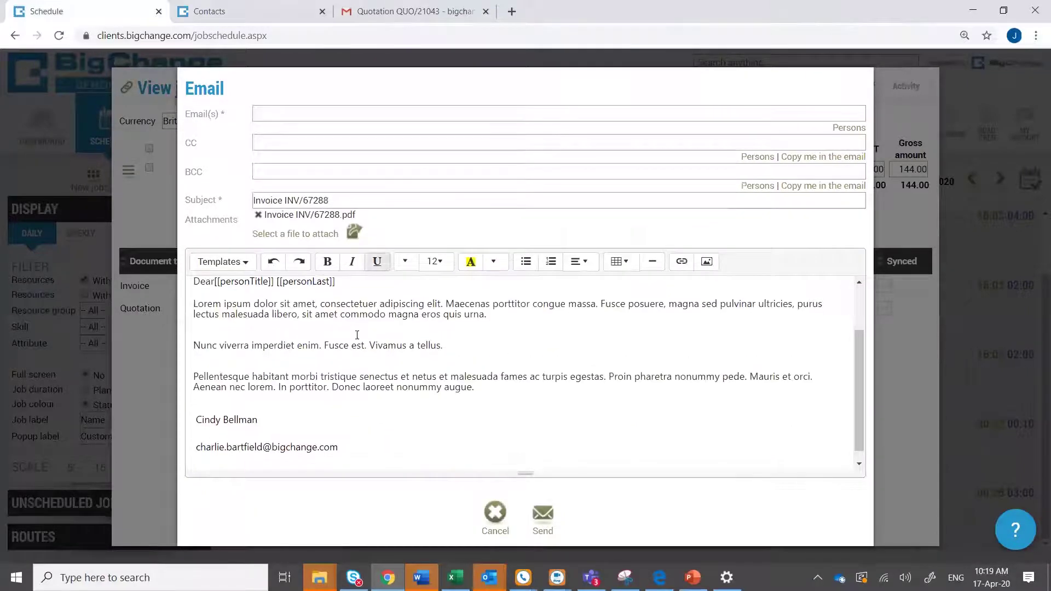
pyautogui.scroll(2, 383, 328)
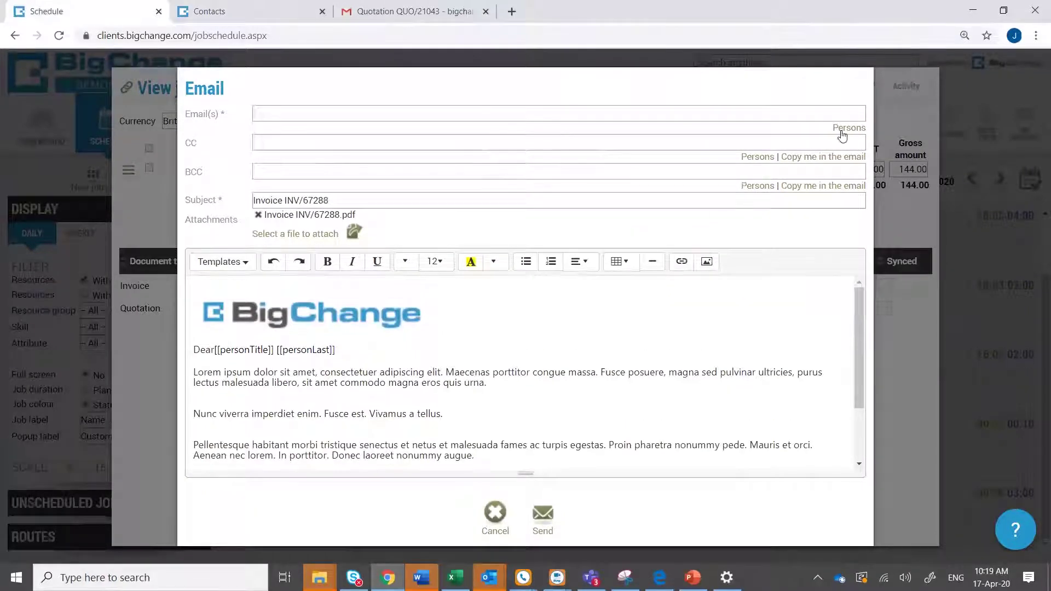
pyautogui.click(841, 131)
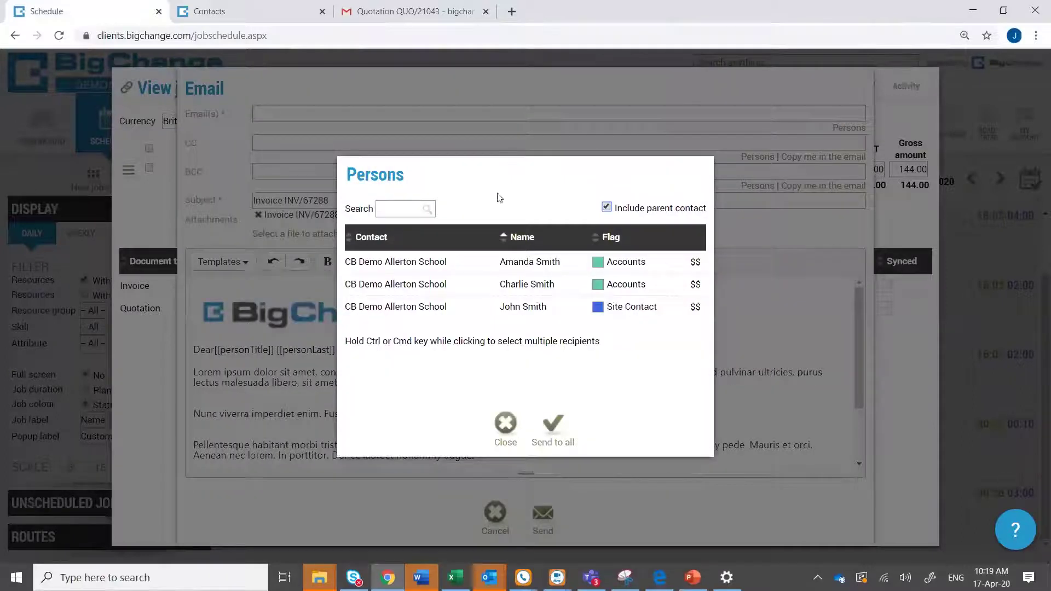
pyautogui.click(516, 290)
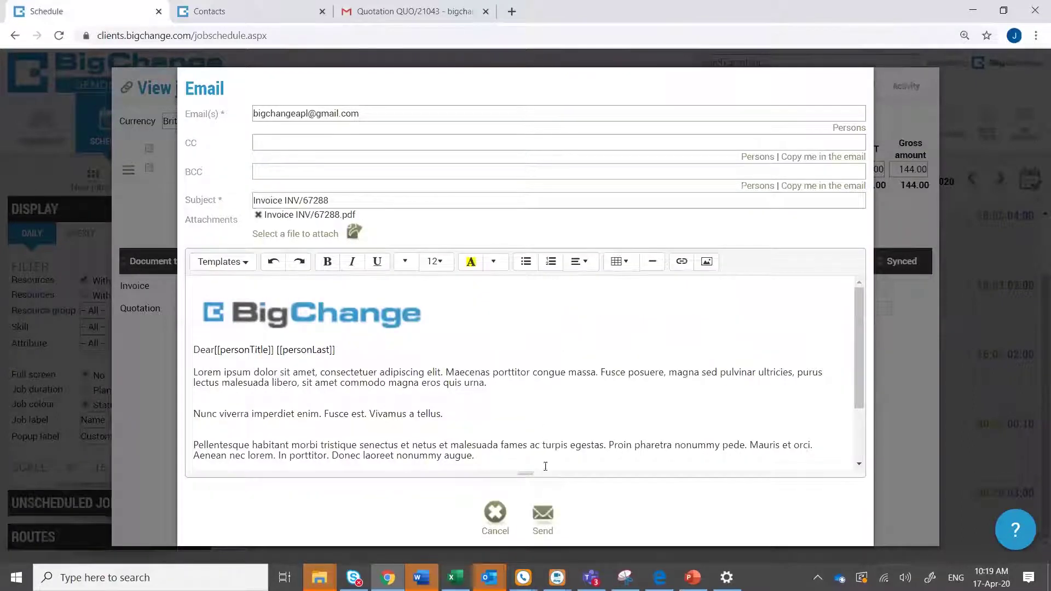
pyautogui.click(542, 520)
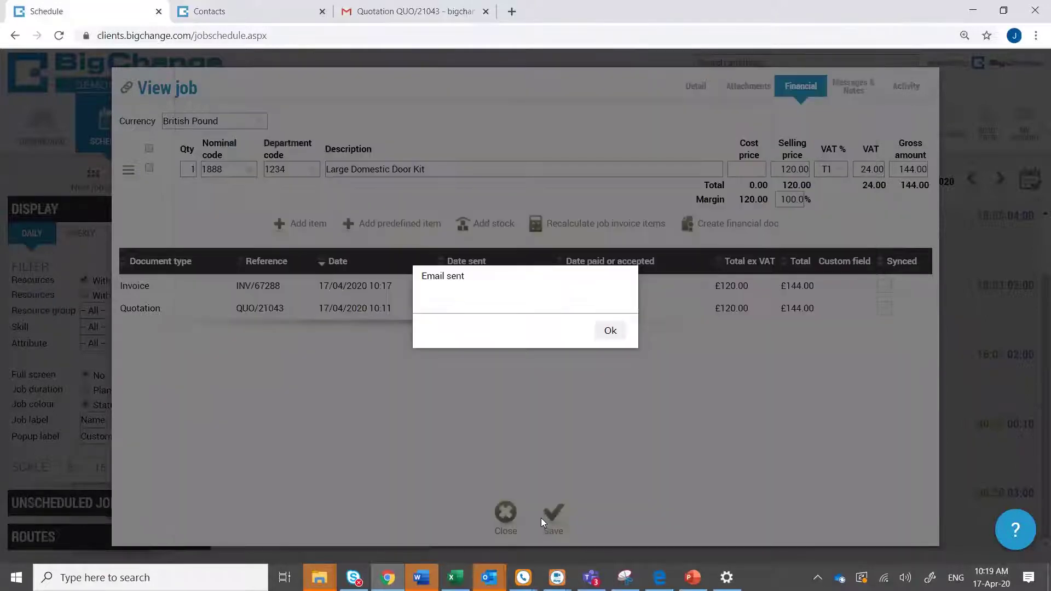
pyautogui.click(610, 330)
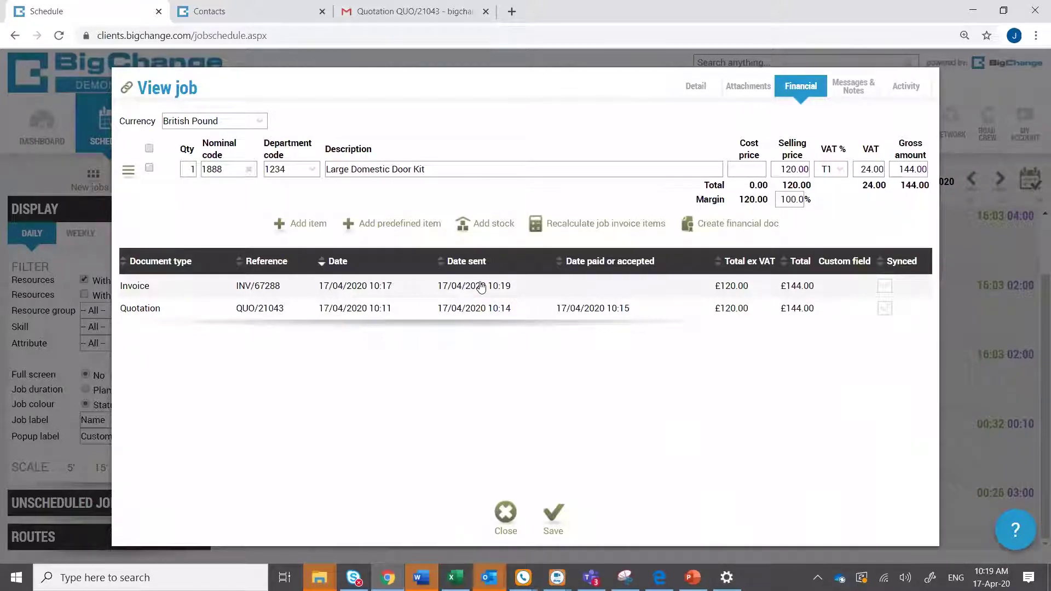
# Open the sent invoice for editing, review its details, attachments and payments, and close it without changes.
pyautogui.click(481, 287)
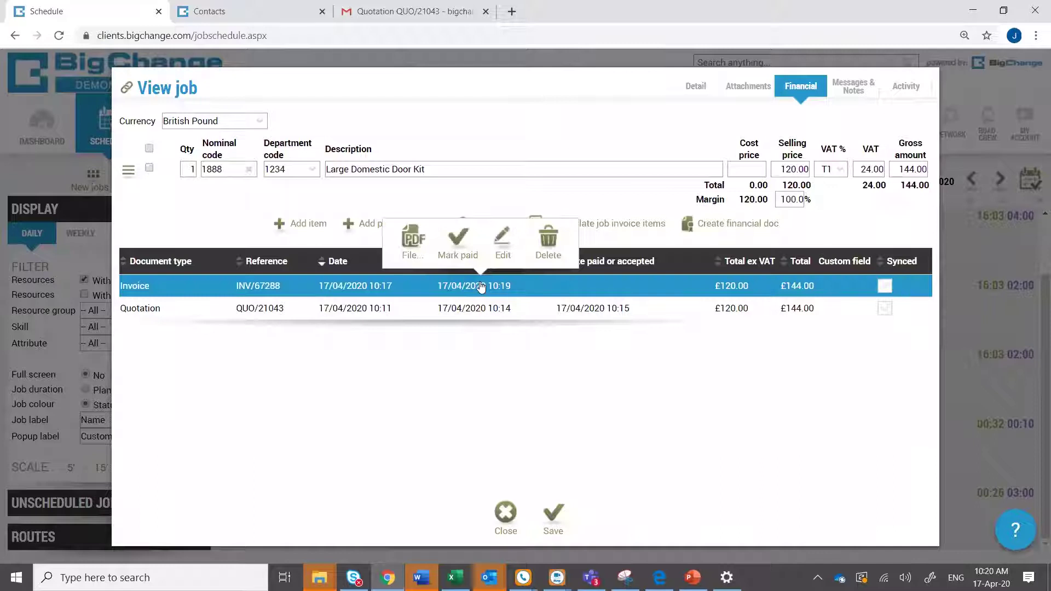
pyautogui.click(509, 240)
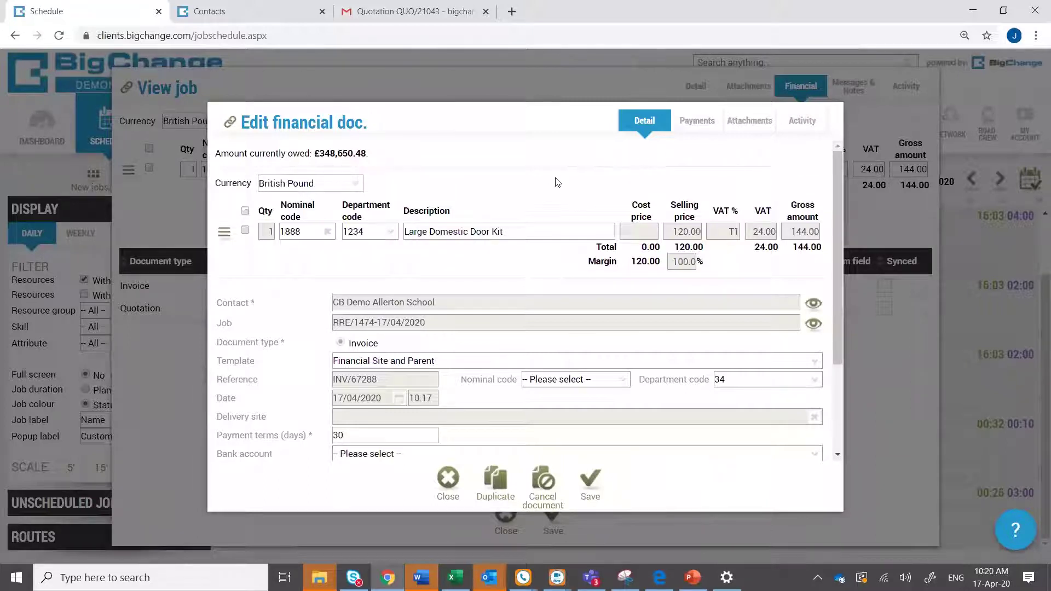
pyautogui.click(751, 125)
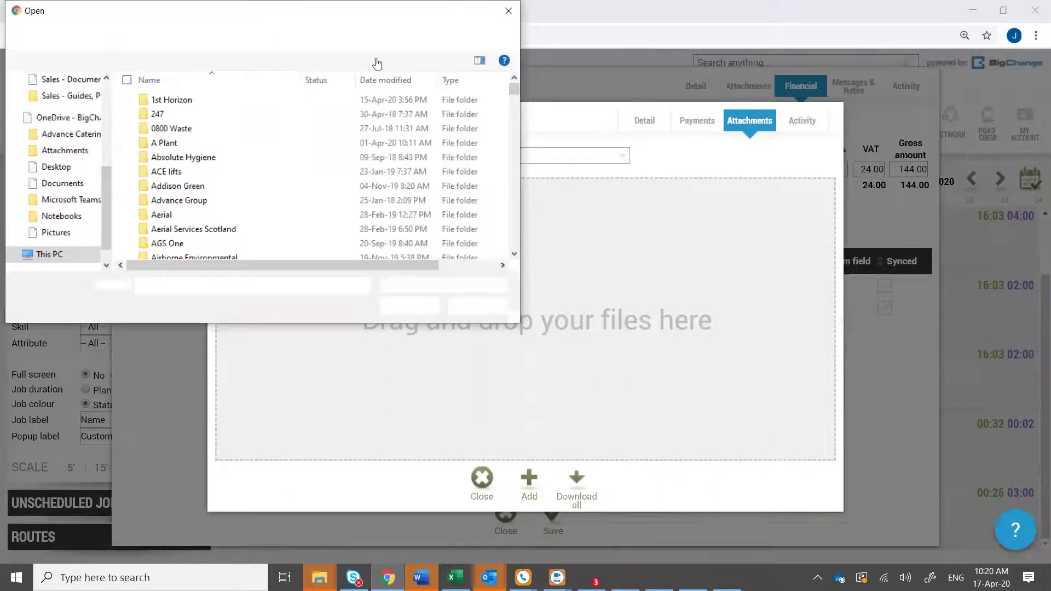
pyautogui.click(474, 309)
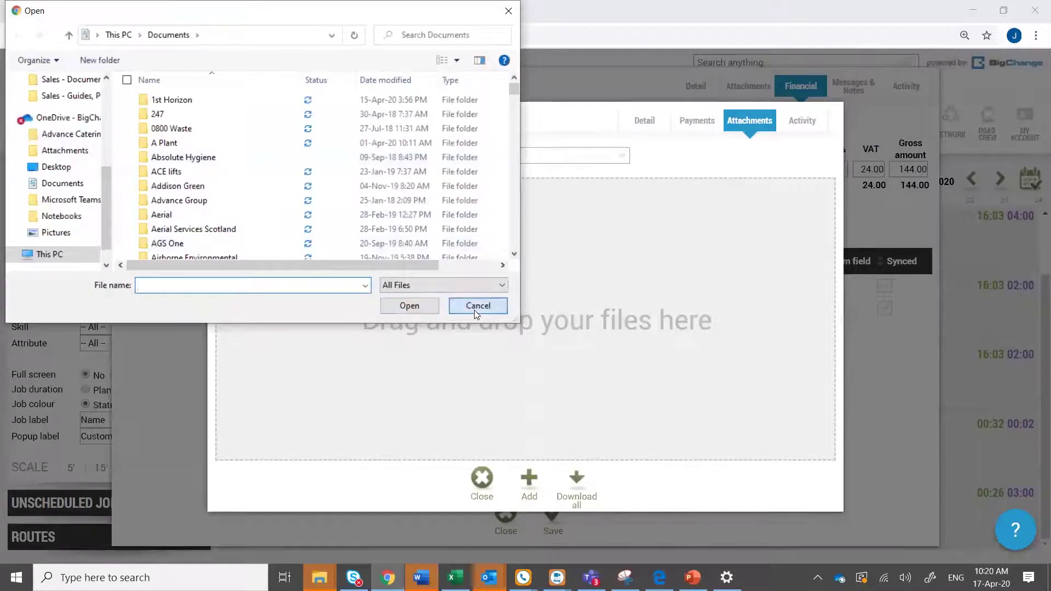
pyautogui.click(644, 121)
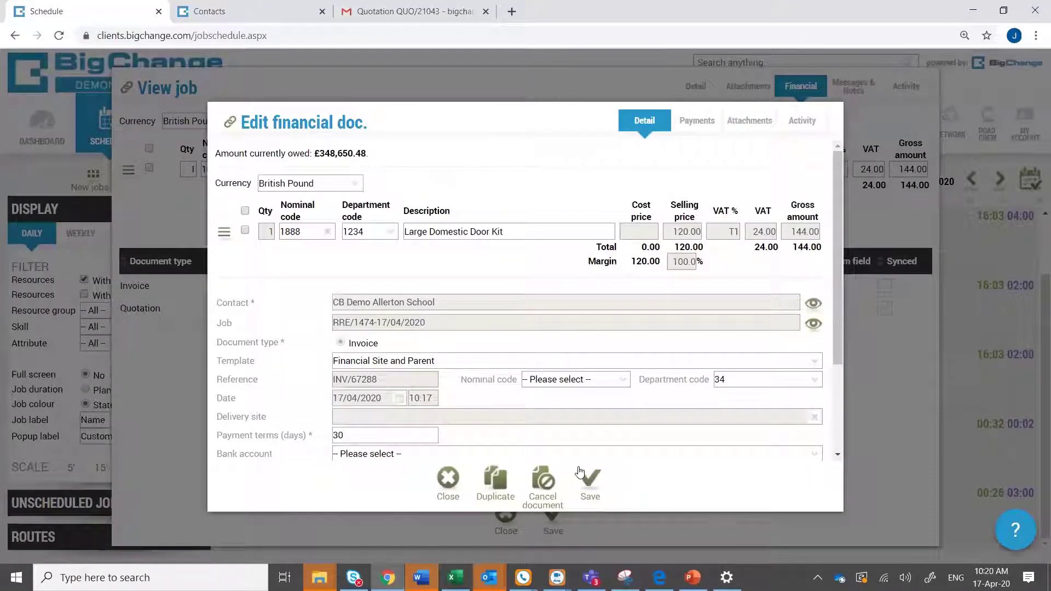
pyautogui.click(691, 124)
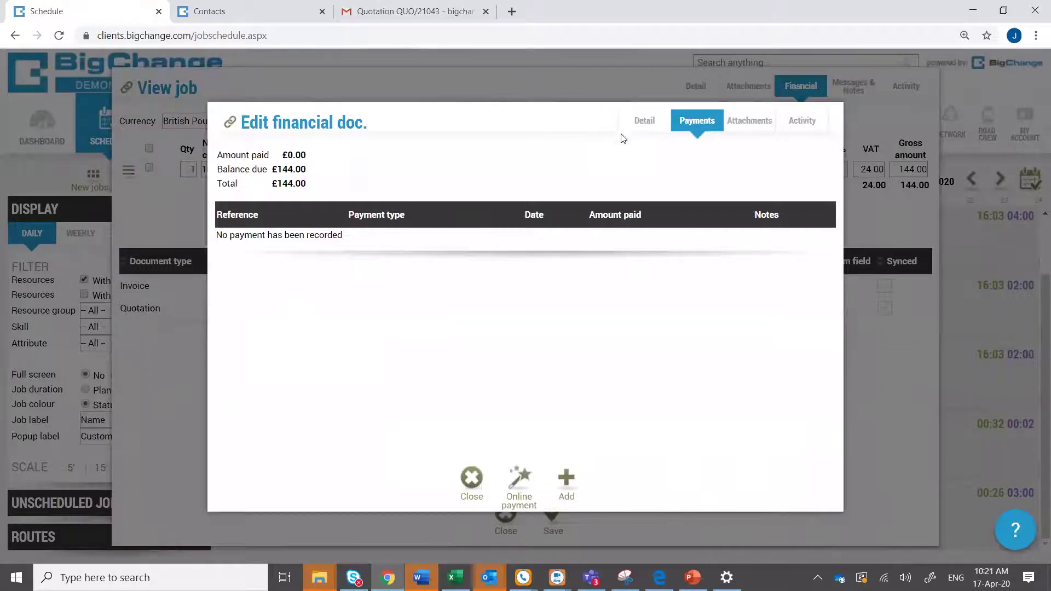
pyautogui.click(644, 123)
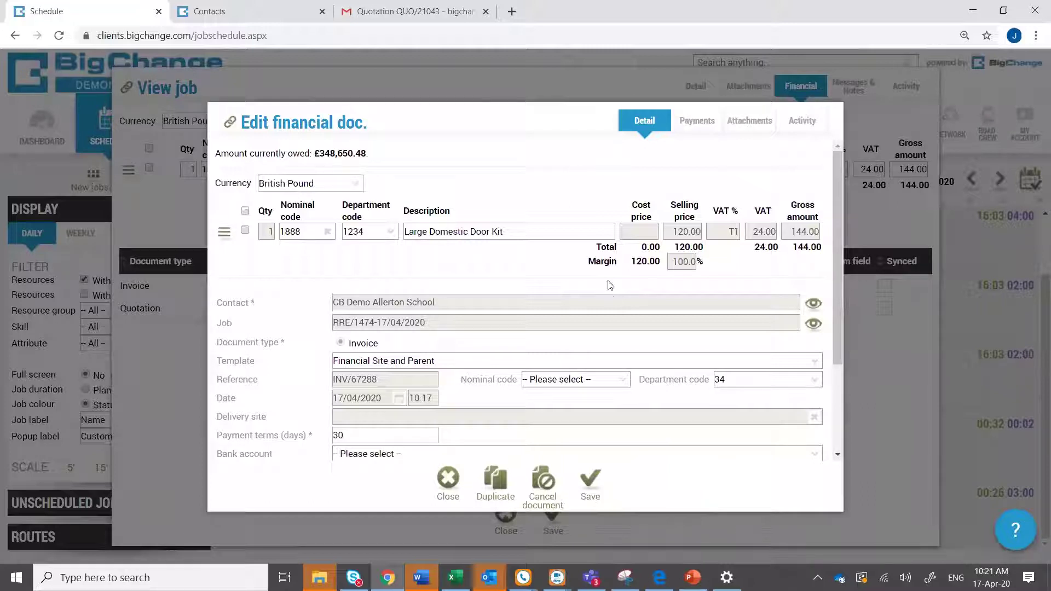
pyautogui.click(452, 486)
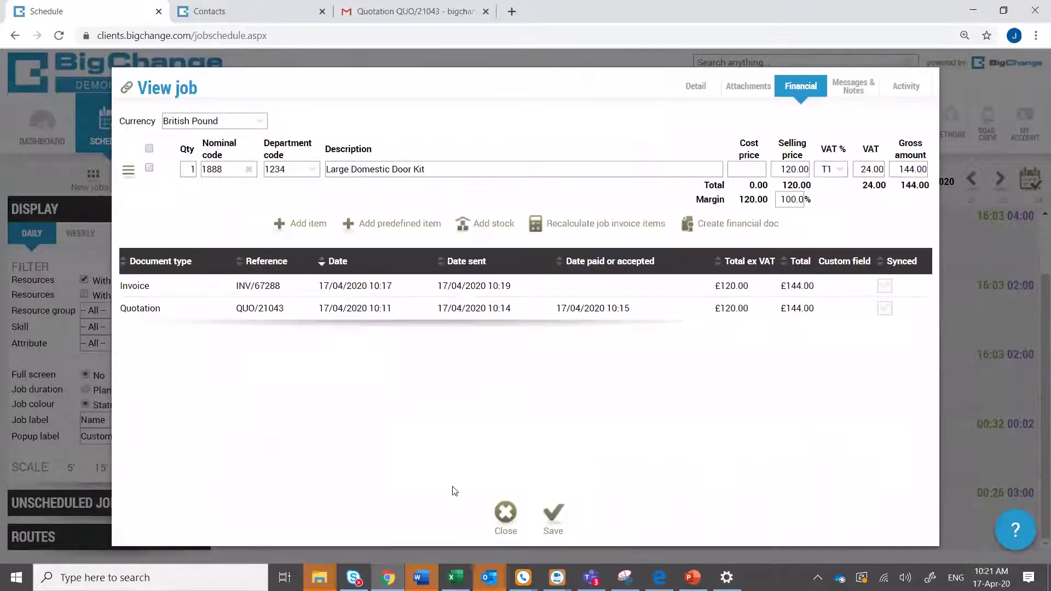
# Close the job and open the list of financial documents in the CRM.
pyautogui.click(502, 520)
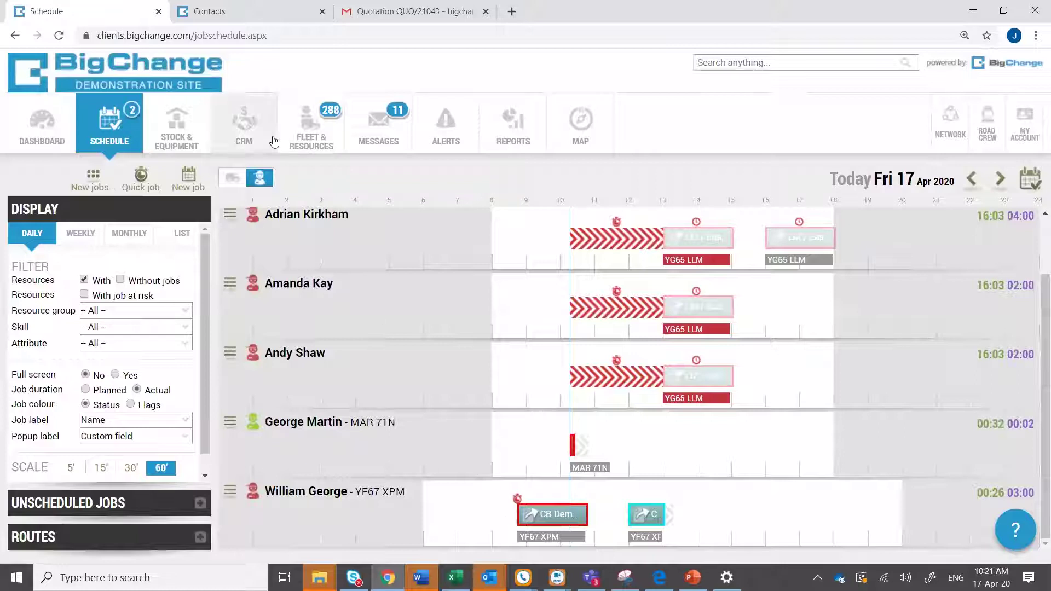
pyautogui.click(252, 144)
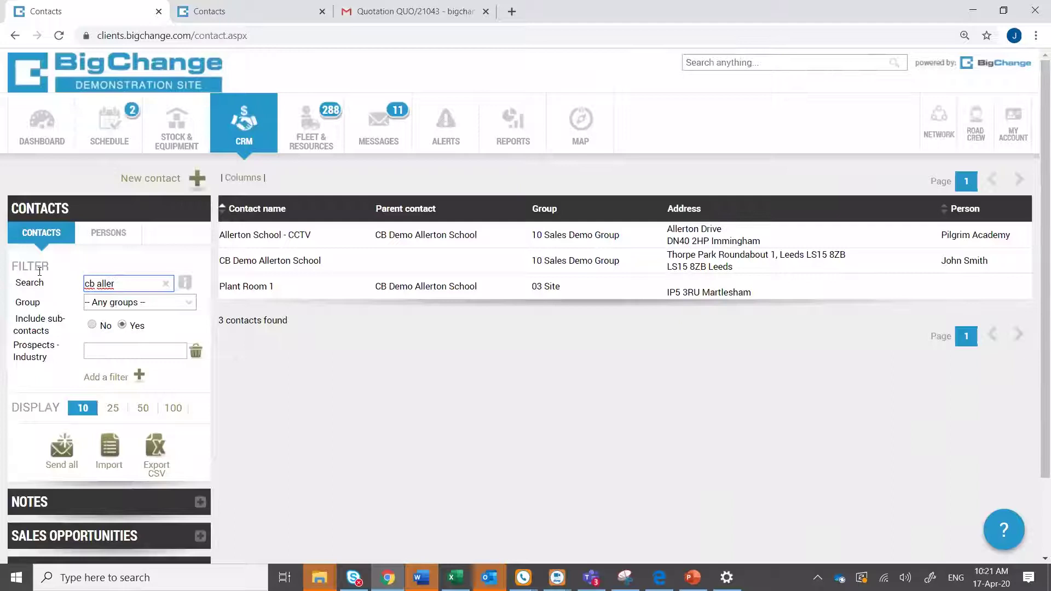
pyautogui.scroll(-1, 40, 270)
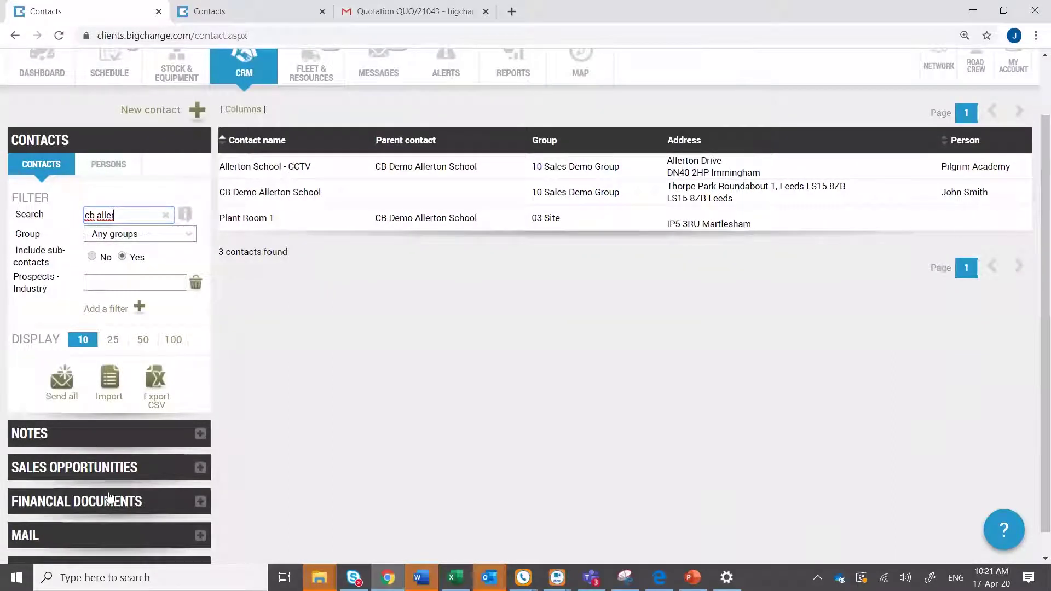
pyautogui.click(116, 507)
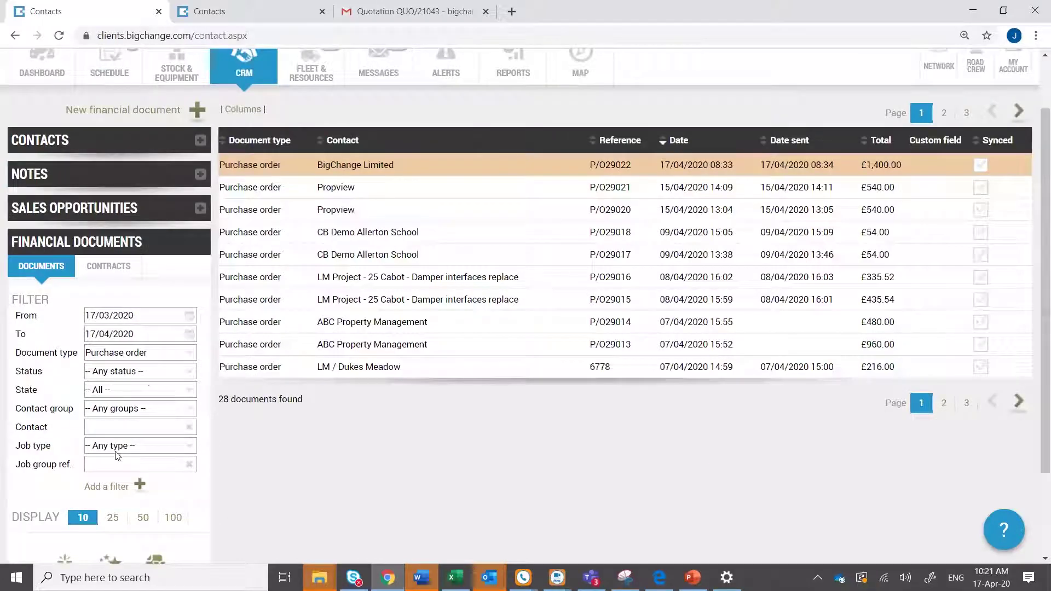
# Filter the financial documents so that only the Invoice document type is selected.
pyautogui.click(189, 356)
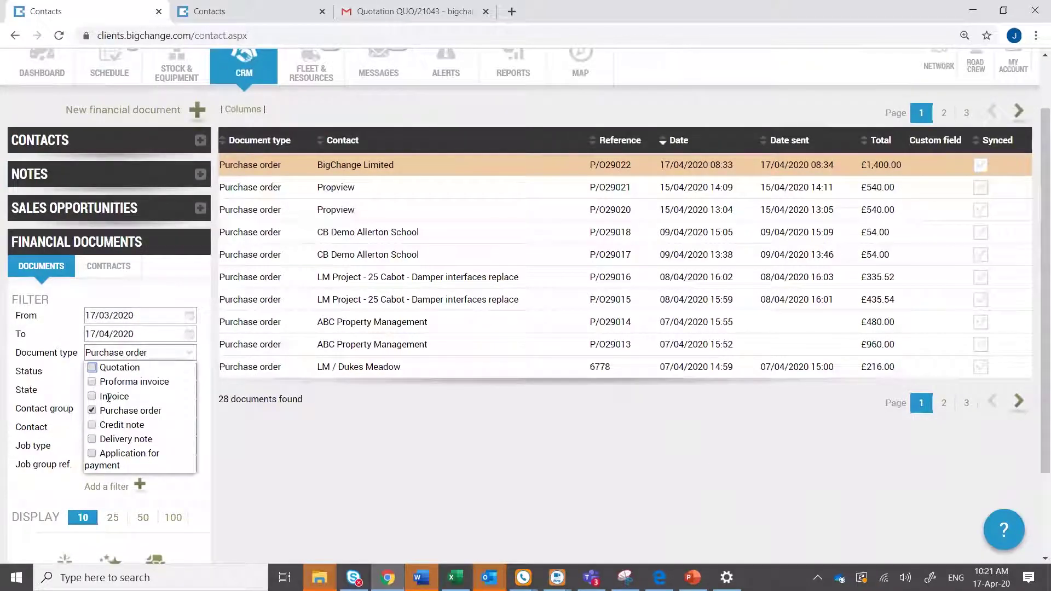
pyautogui.scroll(1, 115, 383)
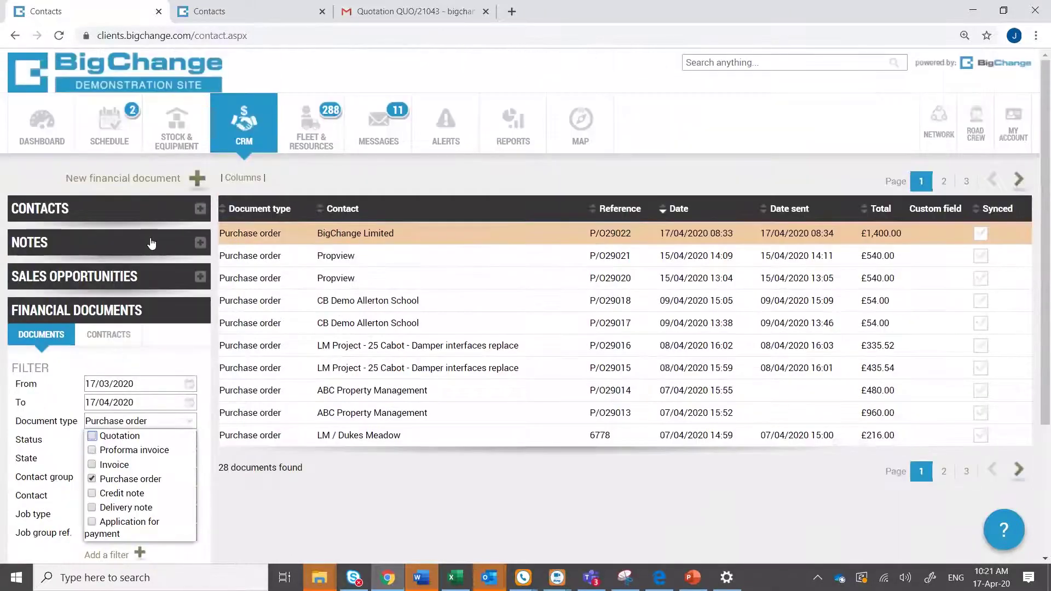
pyautogui.click(246, 131)
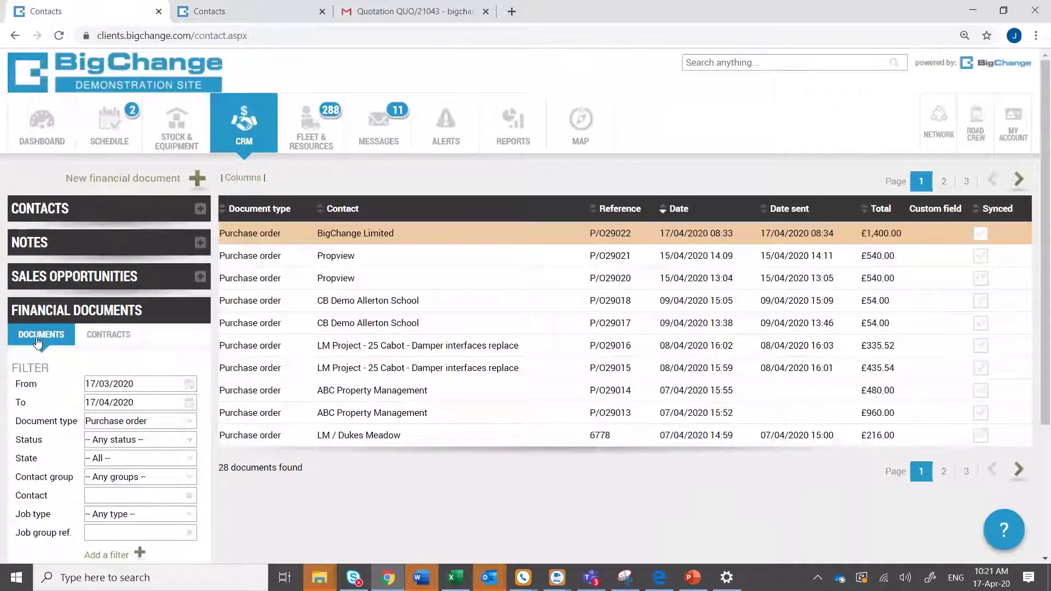
pyautogui.click(189, 426)
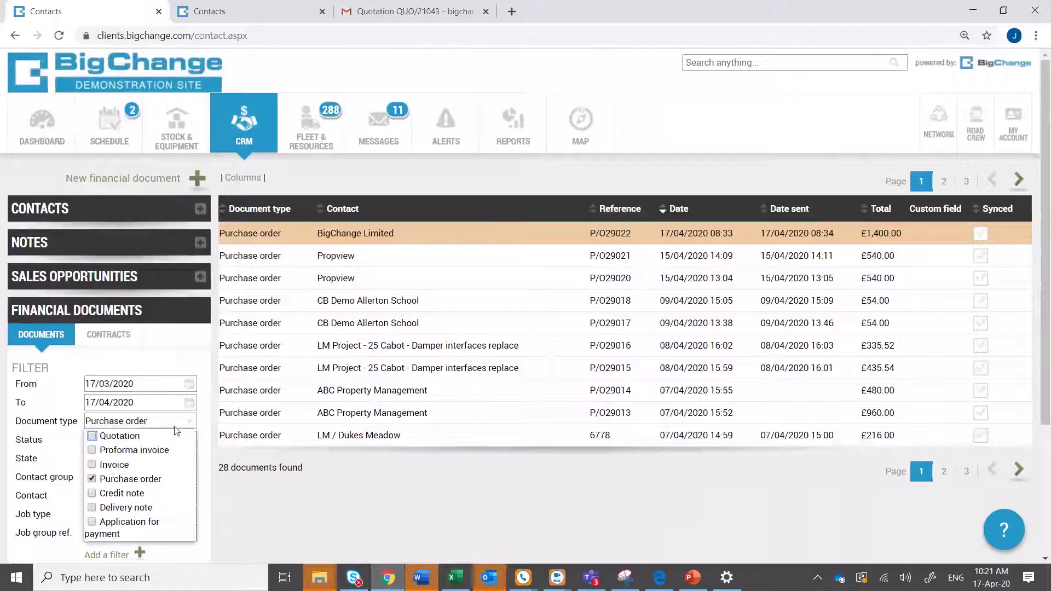
pyautogui.click(92, 479)
pyautogui.click(92, 464)
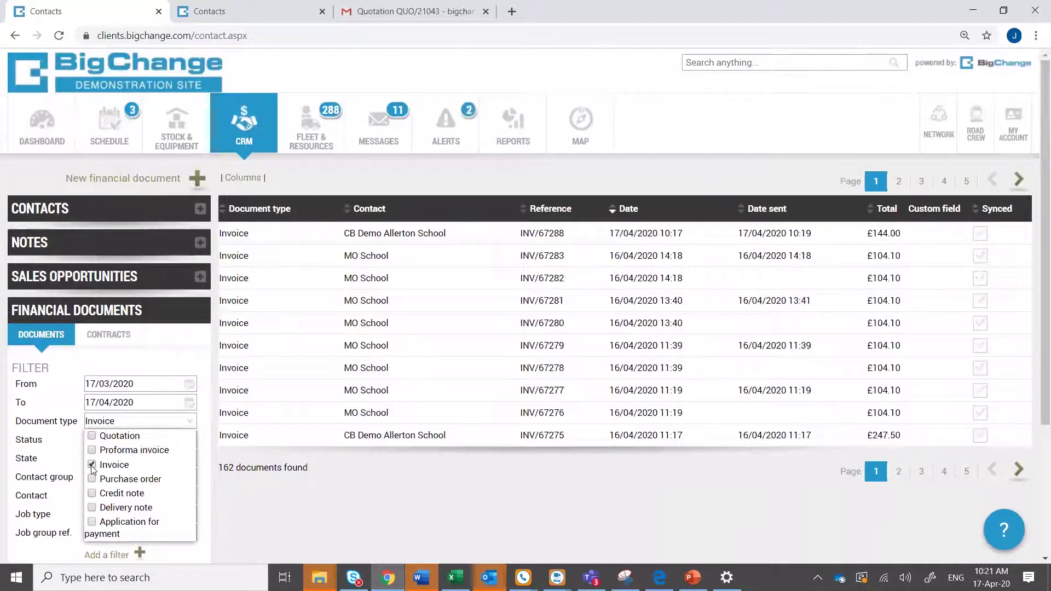
pyautogui.click(190, 421)
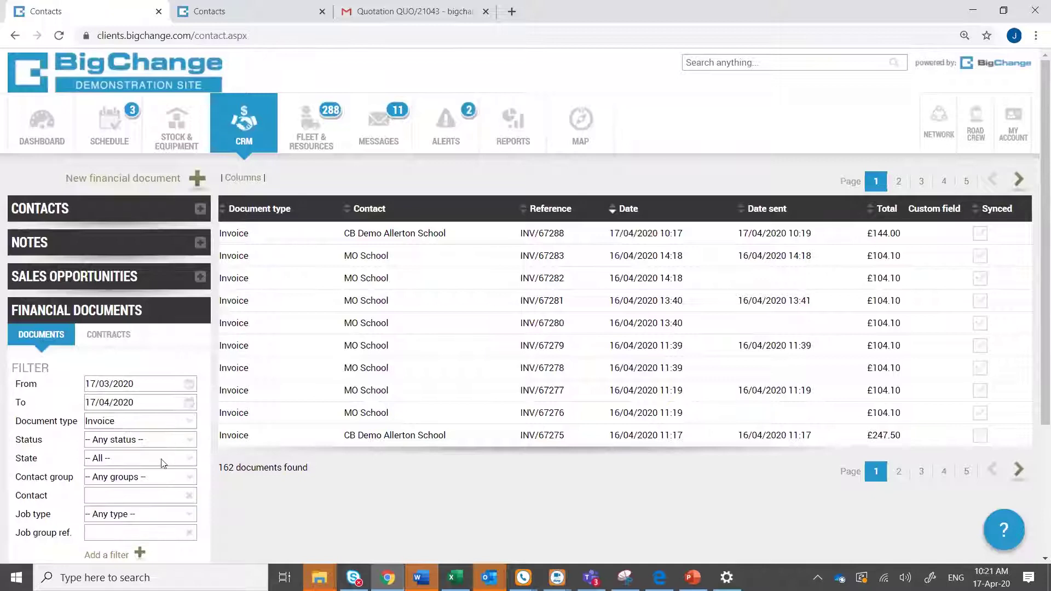
# Set the invoice list's status filter to "Sent, not paid or accepted".
pyautogui.click(191, 442)
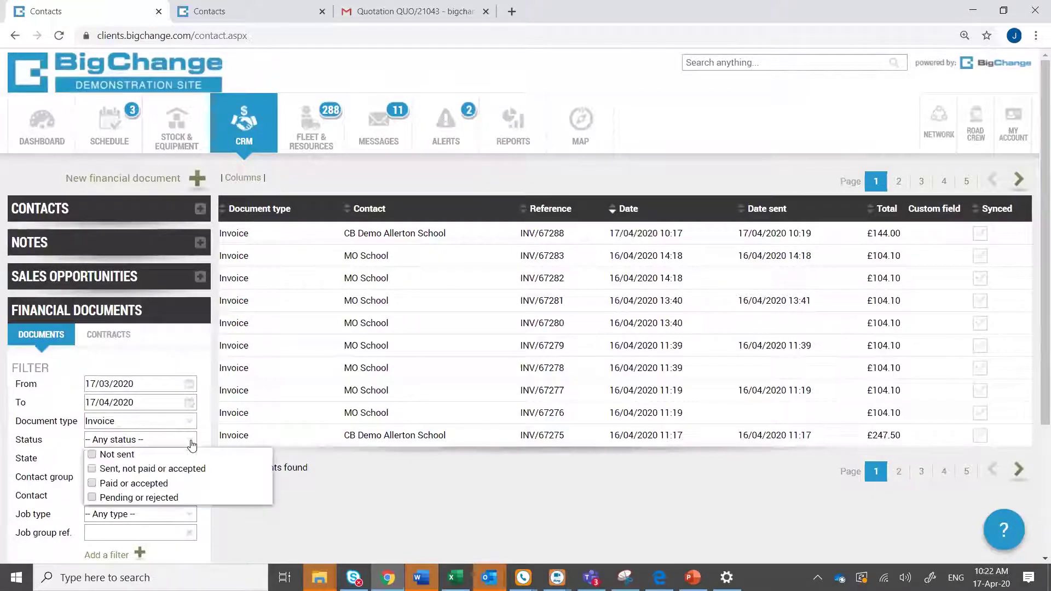
pyautogui.click(92, 469)
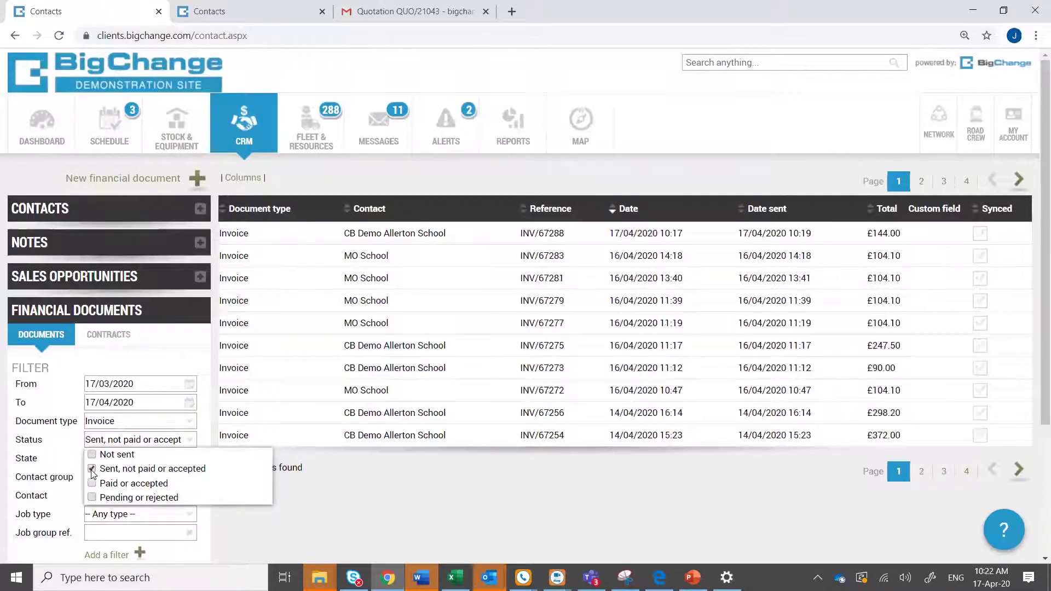
pyautogui.click(336, 514)
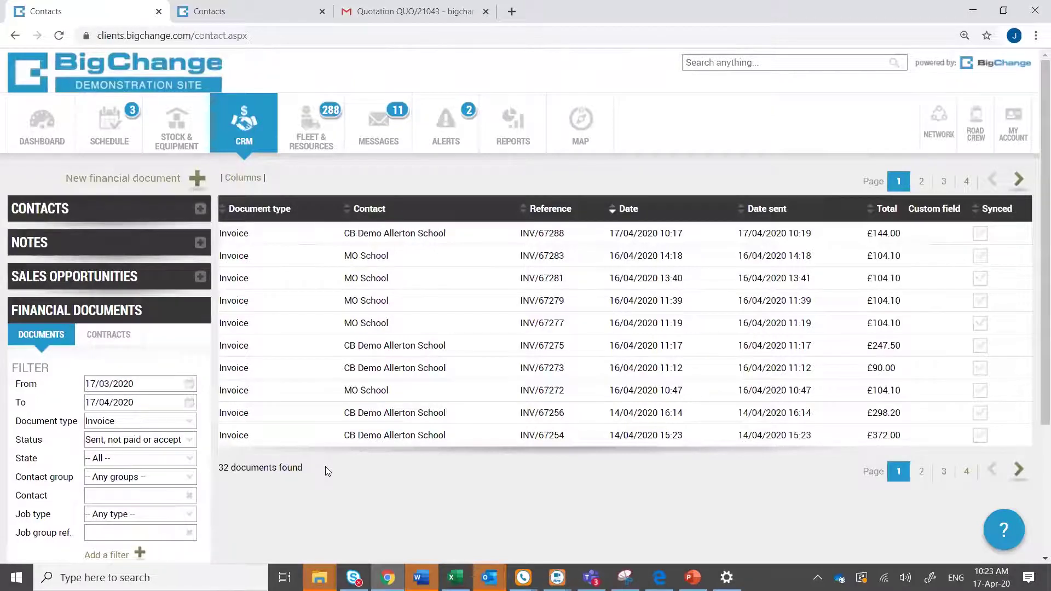
# Open the CSV export options for the filtered invoices, examine the available accounting formats, and cancel without exporting.
pyautogui.scroll(-1, 302, 441)
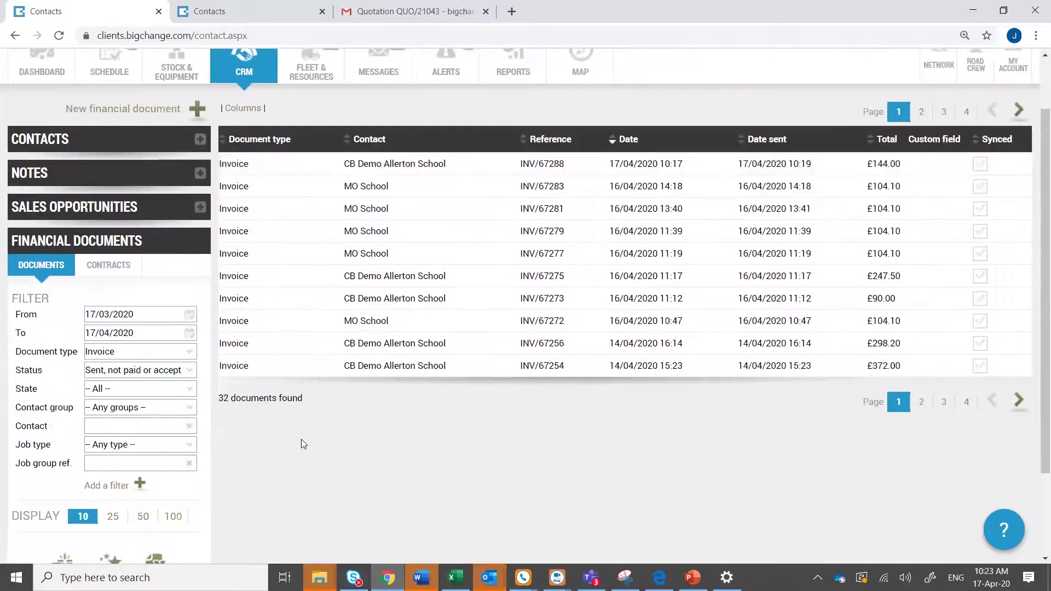
pyautogui.scroll(-2, 304, 443)
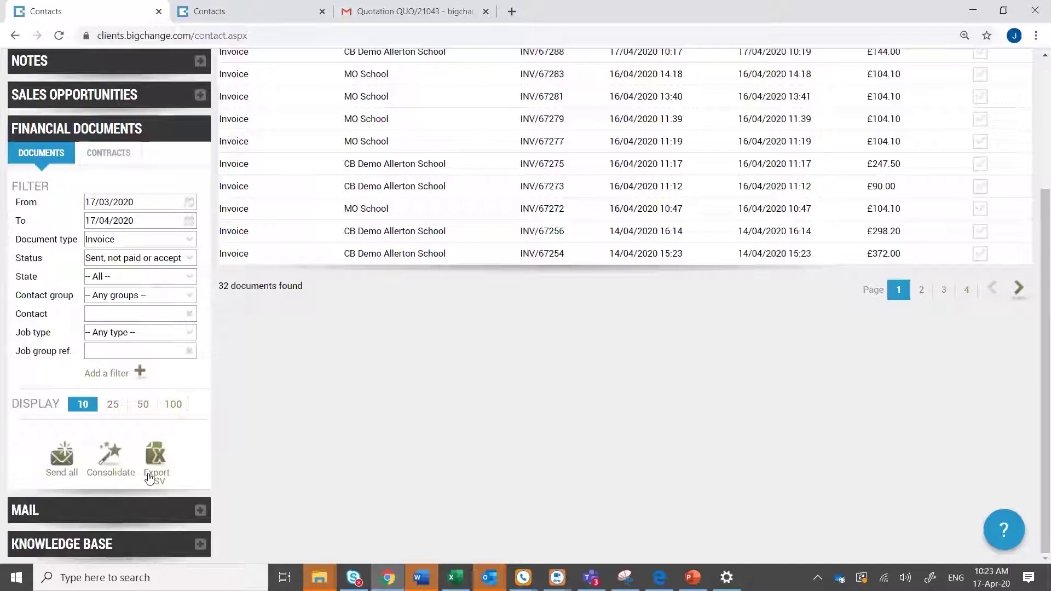
pyautogui.scroll(2, 148, 478)
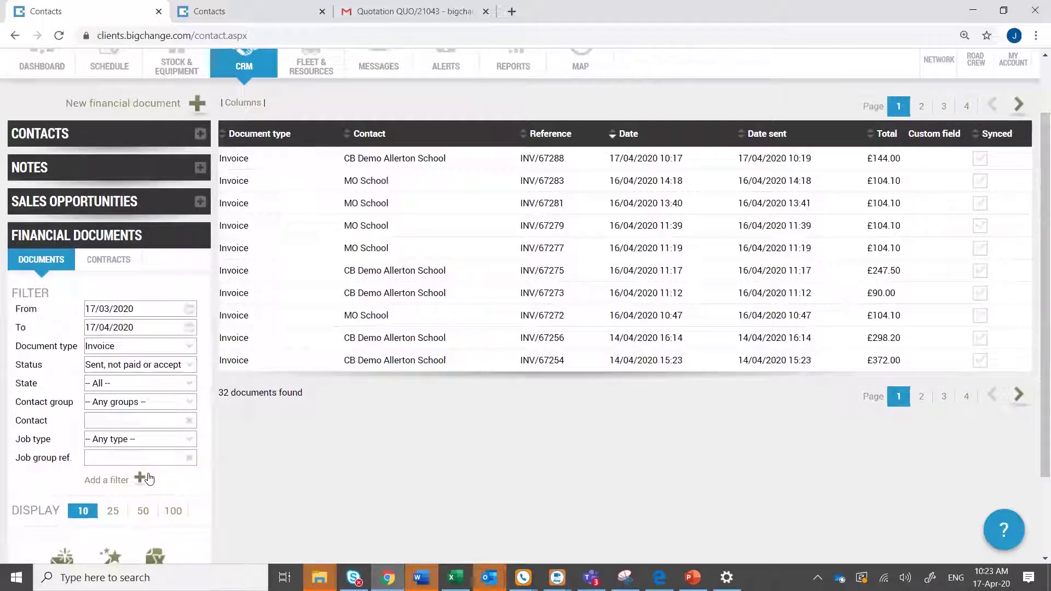
pyautogui.scroll(-2, 147, 479)
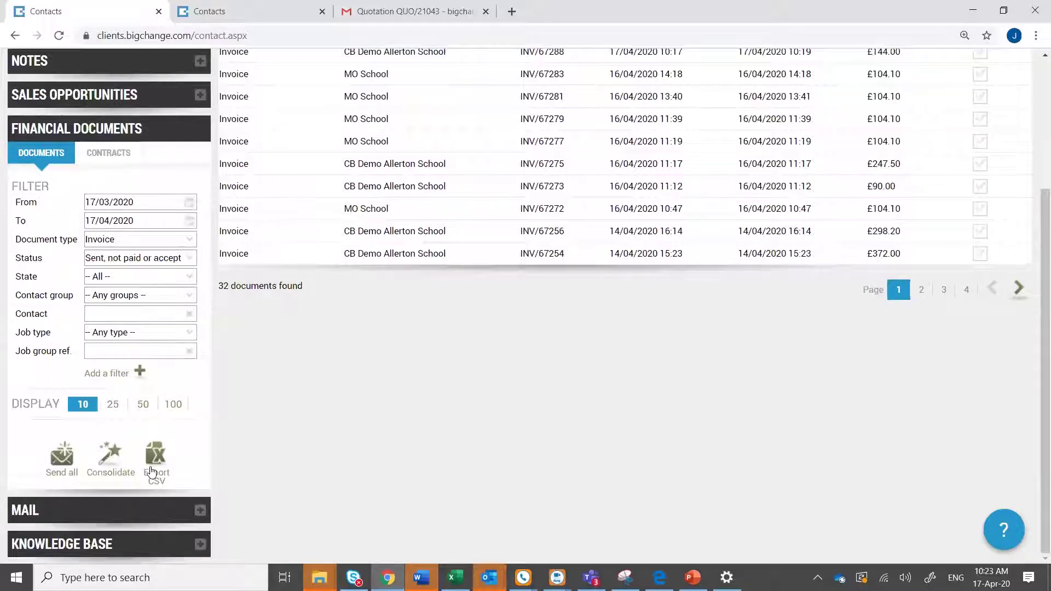
pyautogui.scroll(3, 152, 471)
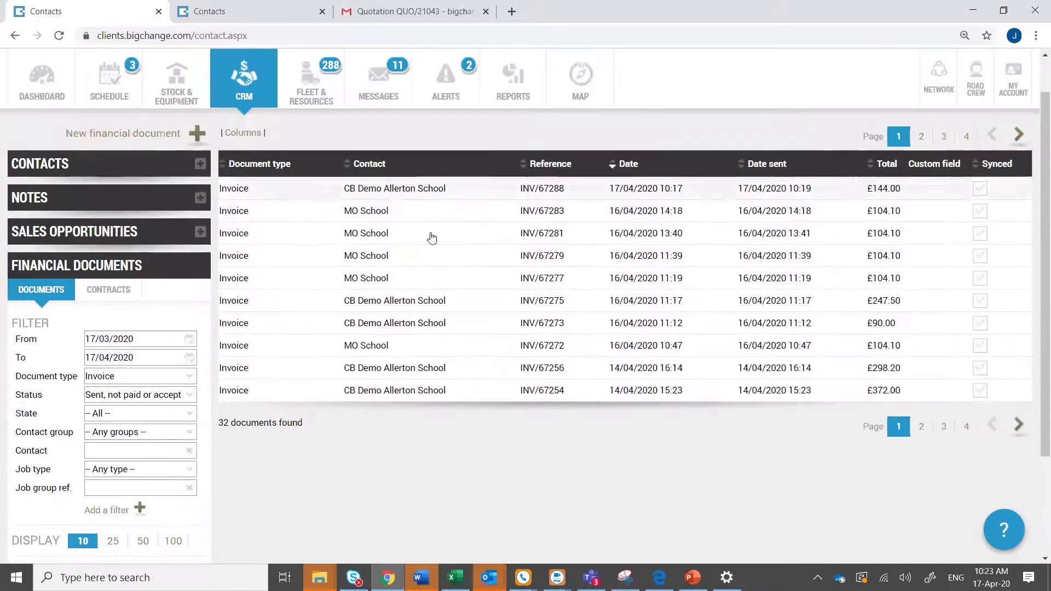
pyautogui.scroll(-1, 156, 447)
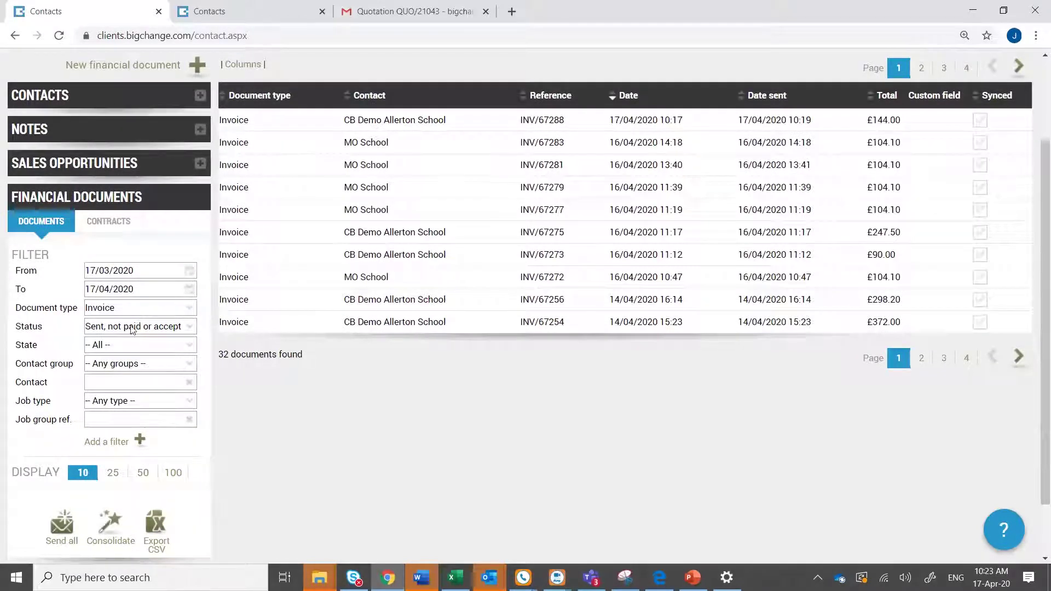
pyautogui.click(155, 530)
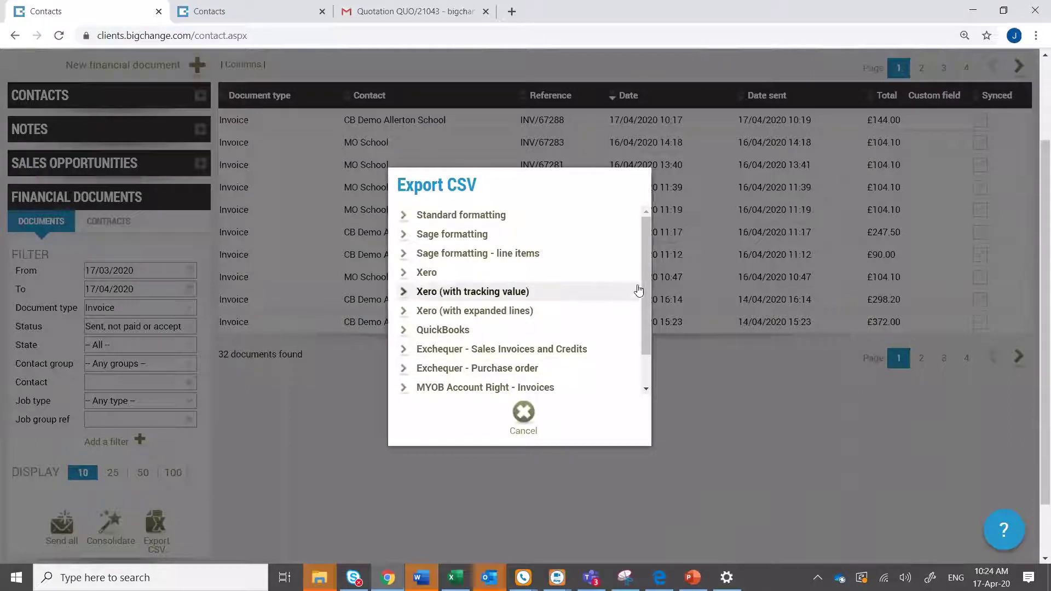
pyautogui.moveTo(650, 280)
pyautogui.mouseDown()
pyautogui.moveTo(642, 353)
pyautogui.moveTo(656, 260)
pyautogui.moveTo(650, 274)
pyautogui.mouseUp()
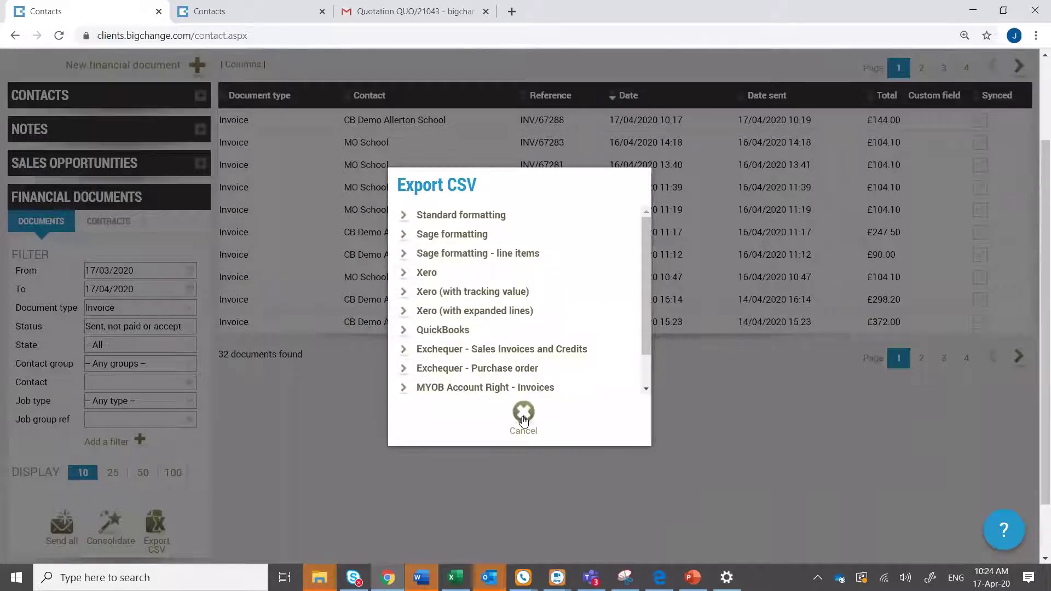
pyautogui.scroll(-2, 553, 326)
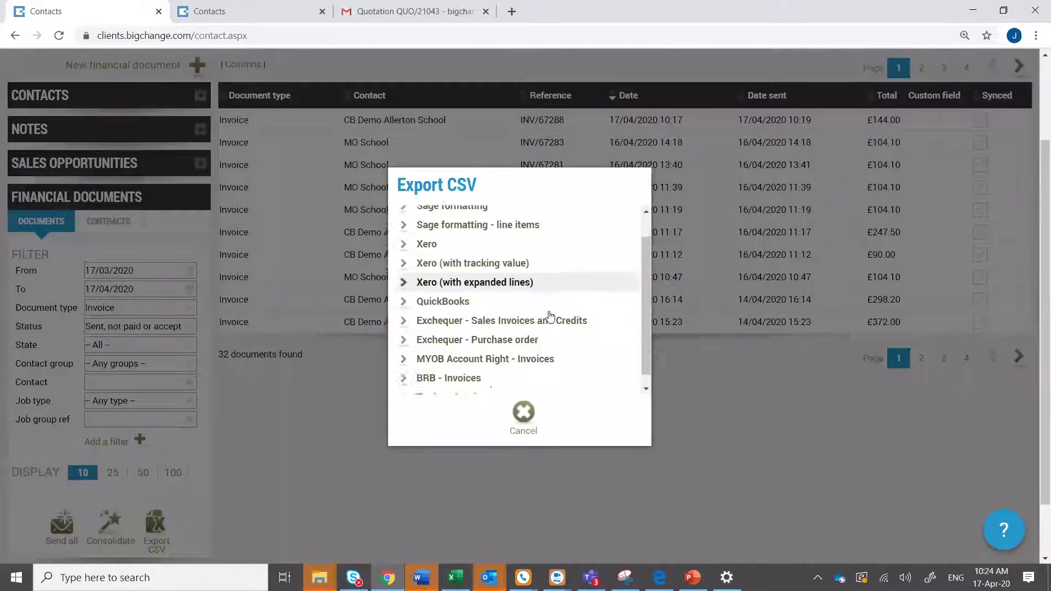
pyautogui.click(520, 414)
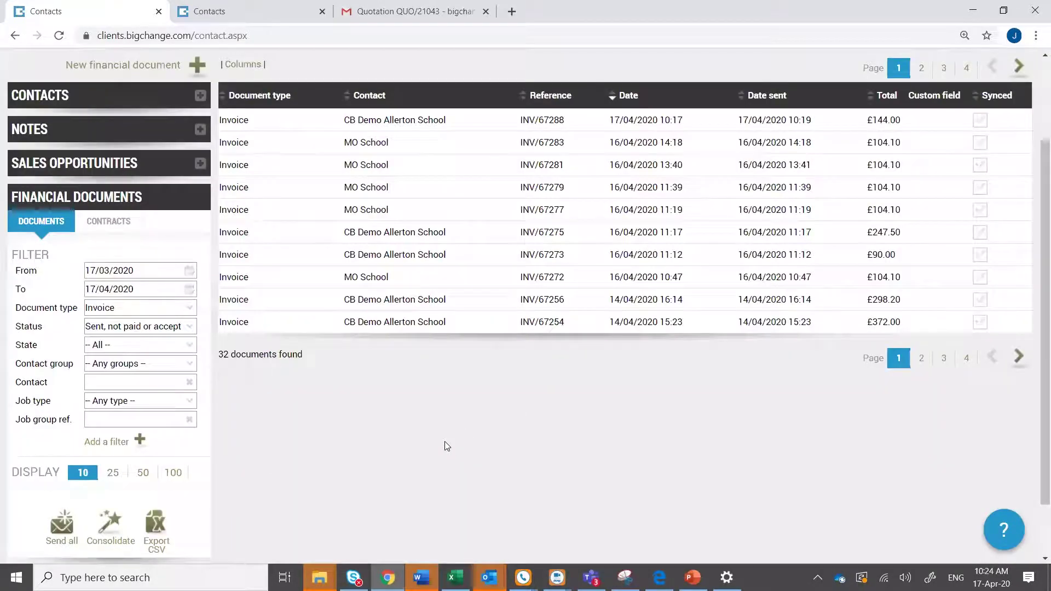
# Return to the CRM contacts list and clear its search filter to list all contacts.
pyautogui.scroll(1, 431, 456)
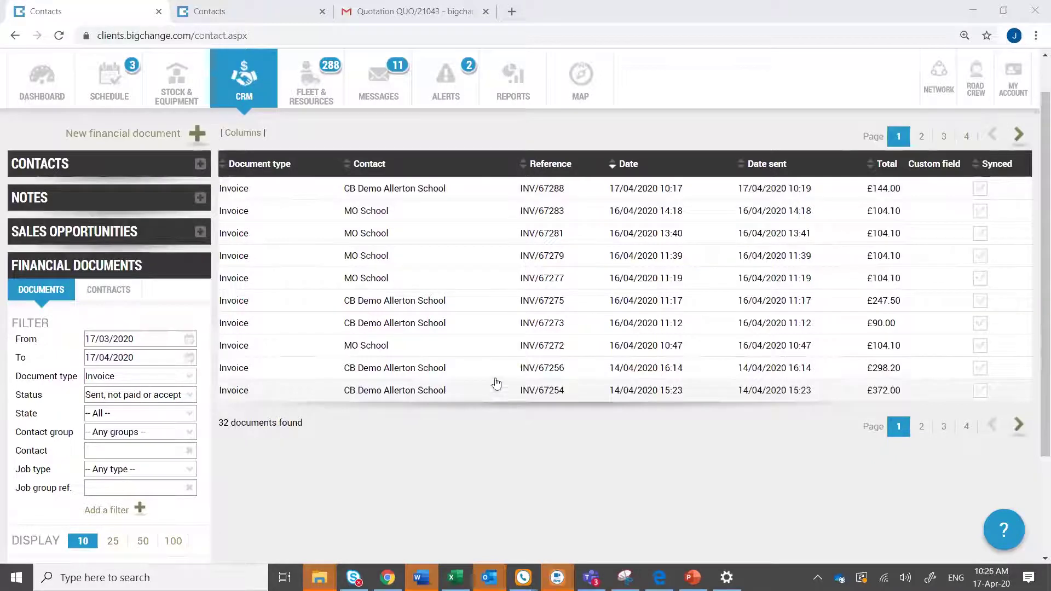
pyautogui.scroll(1, 366, 381)
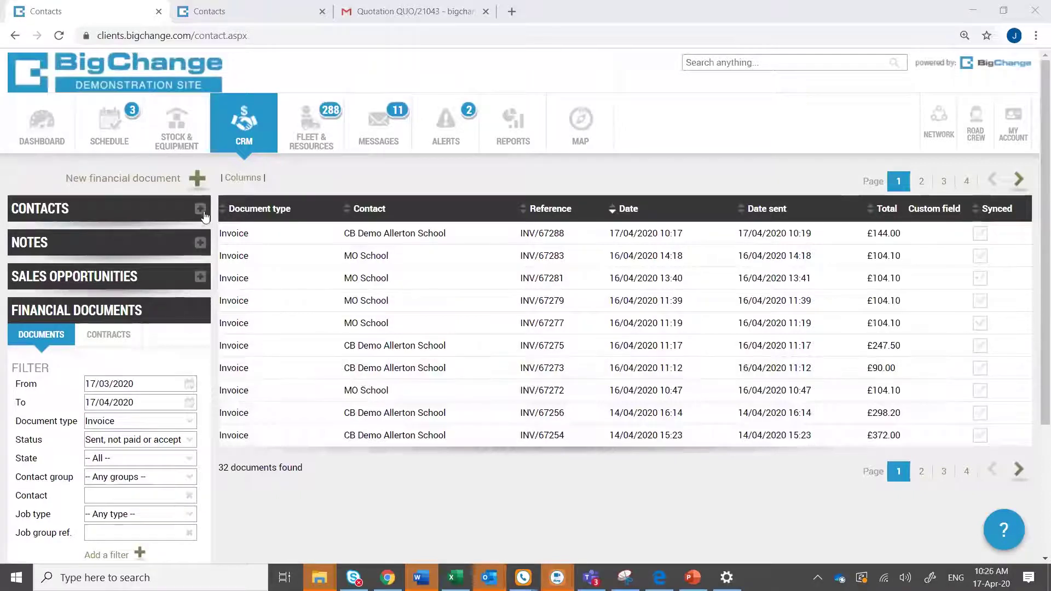
pyautogui.click(182, 215)
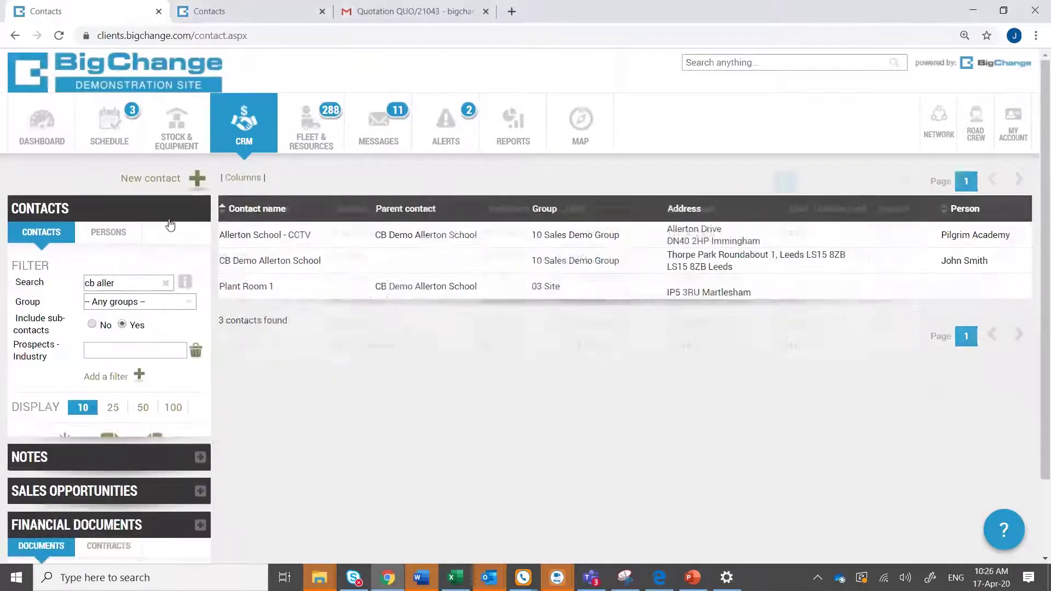
pyautogui.click(165, 284)
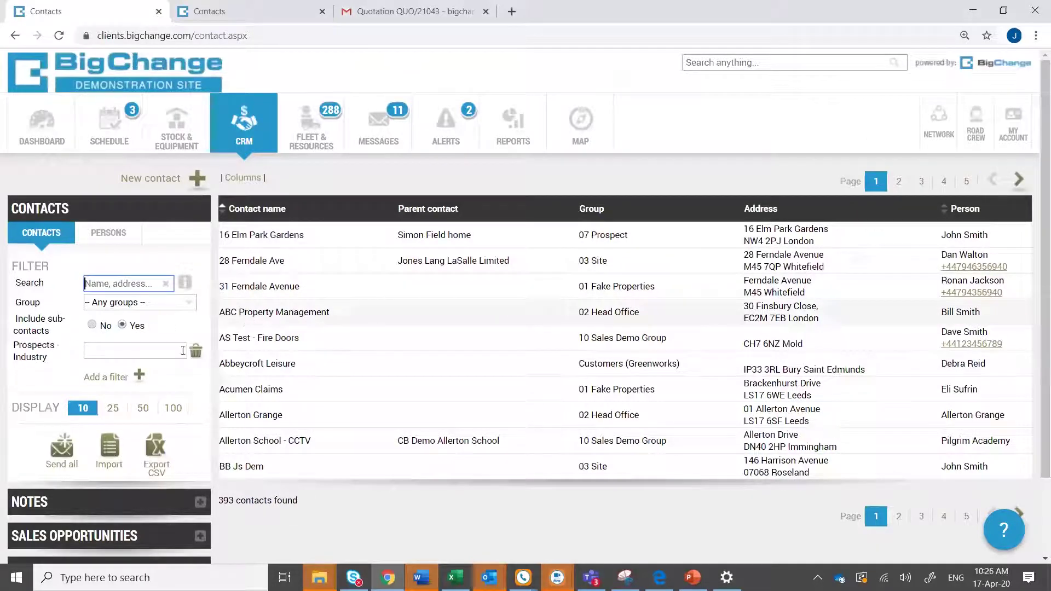
# Open the contact AS Test - Fire Doors for editing and show its financial documents.
pyautogui.click(246, 345)
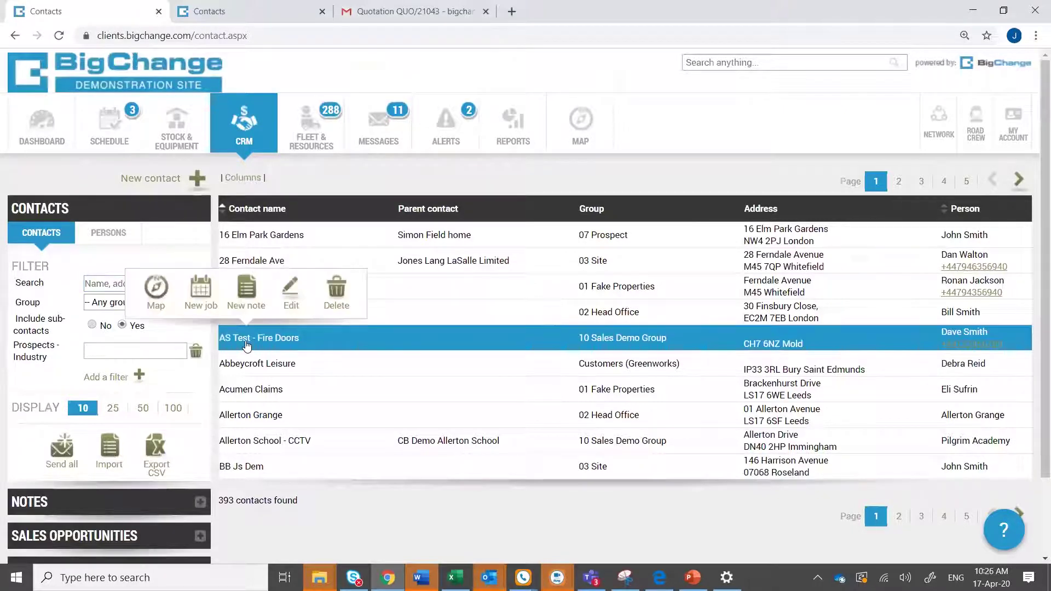
pyautogui.click(291, 292)
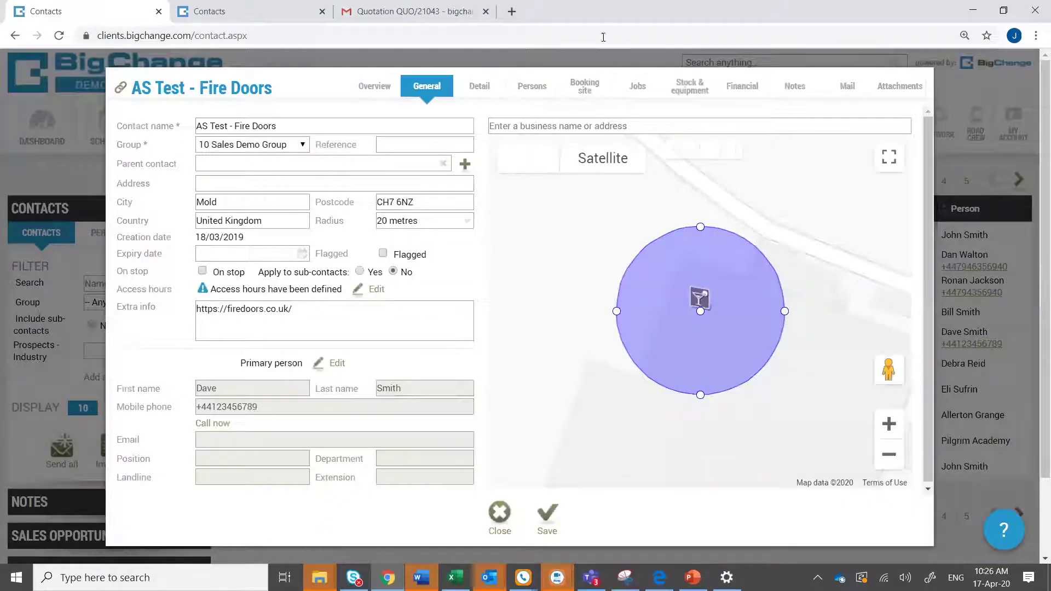
pyautogui.click(733, 93)
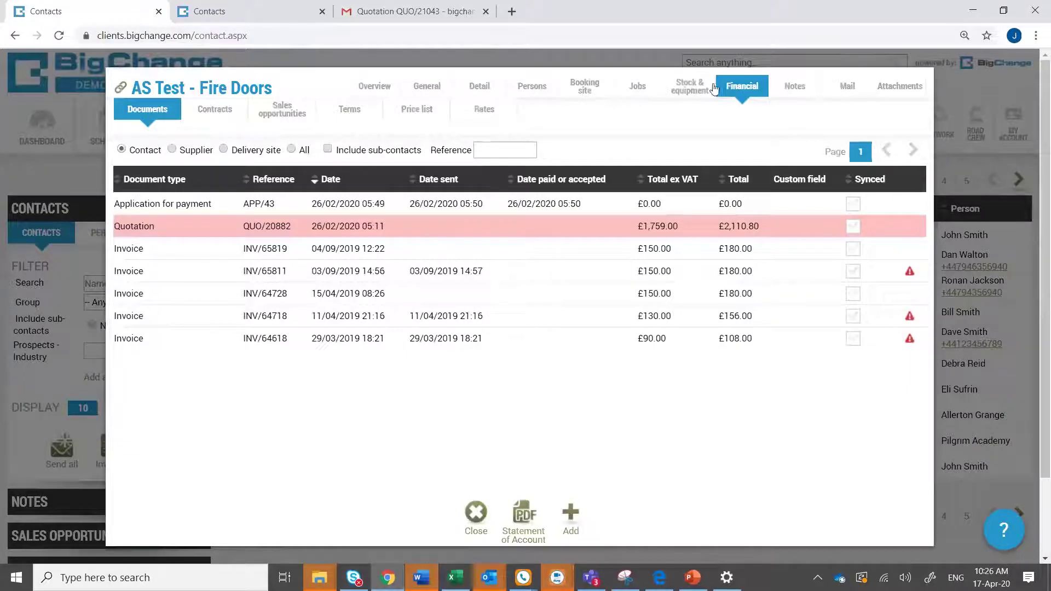
# Start a new purchase order for the contact and add the predefined item "Door fixing kit - Large Domestic Door Kit".
pyautogui.click(569, 520)
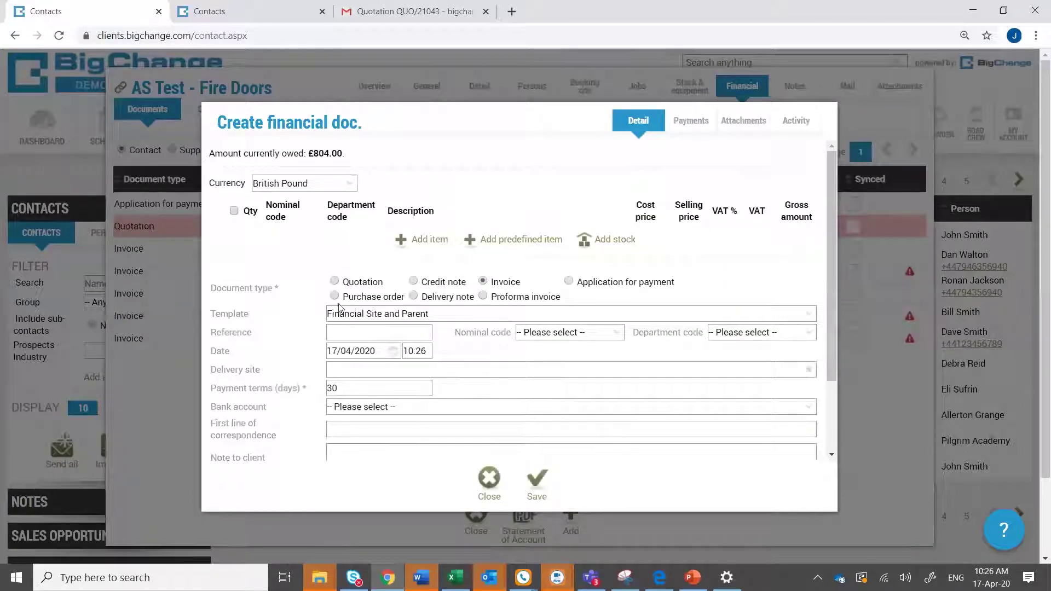
pyautogui.click(334, 296)
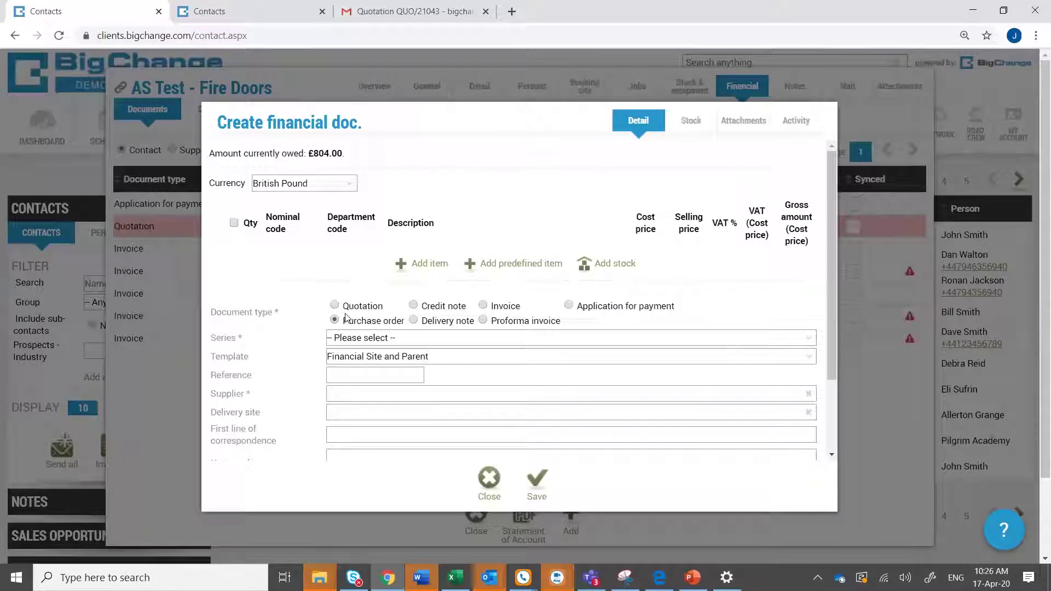
pyautogui.click(476, 263)
pyautogui.write('oor')
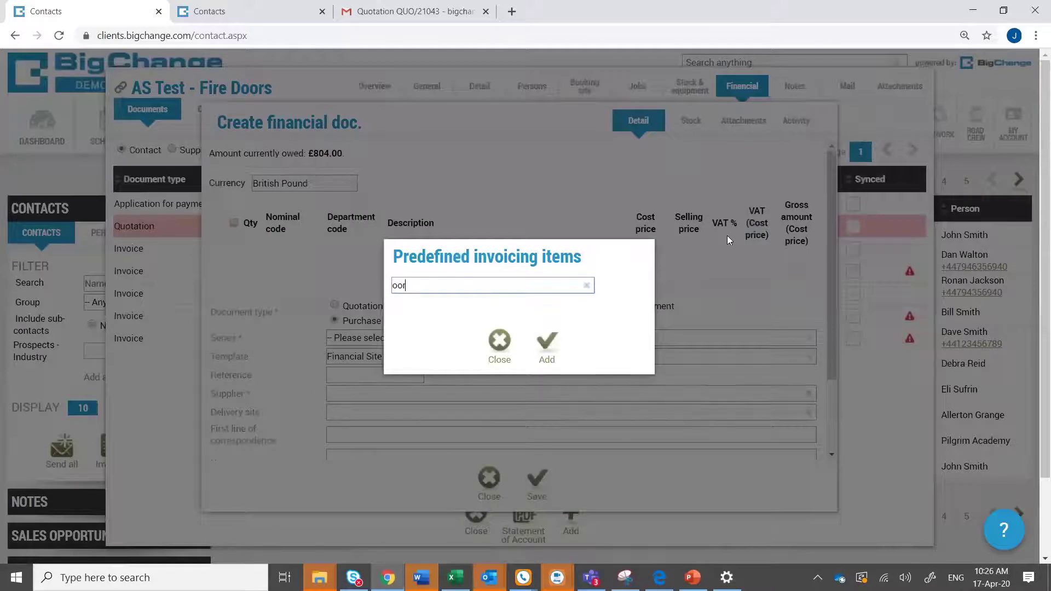
pyautogui.write('or fi')
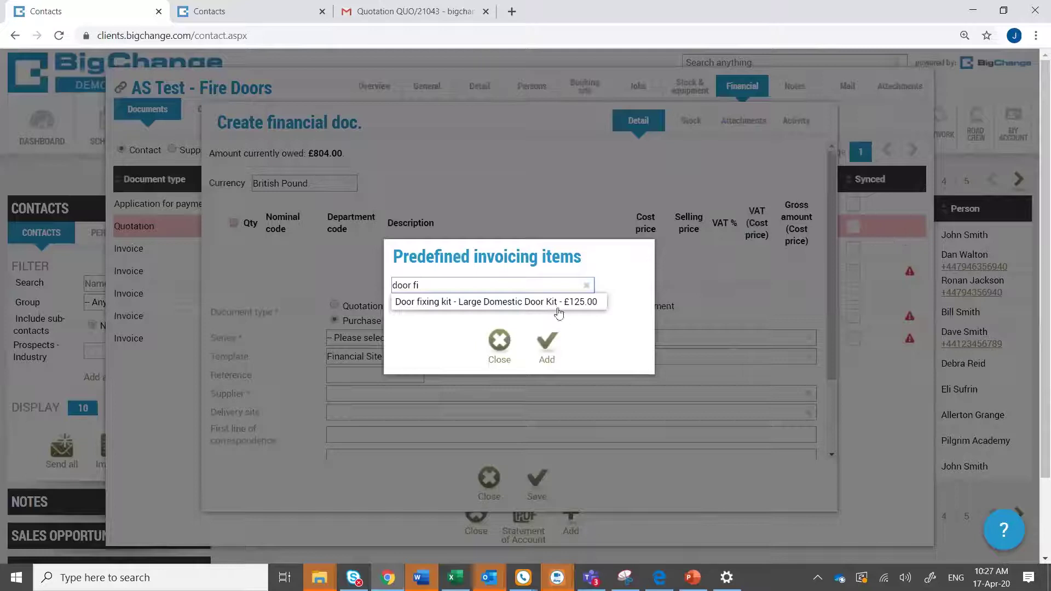
pyautogui.click(557, 307)
pyautogui.click(547, 347)
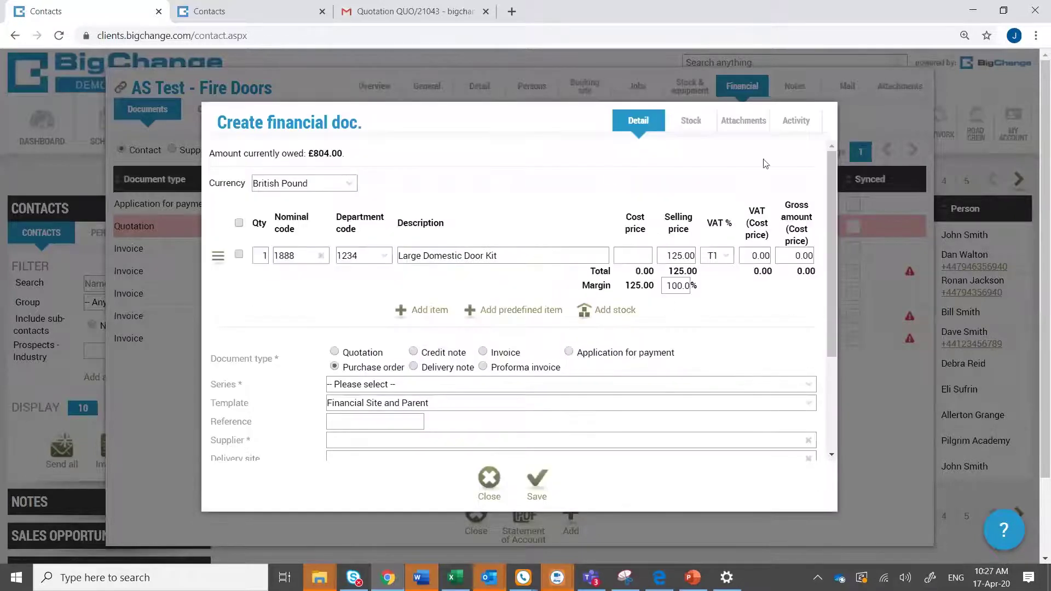
# Set the cost price of the Large Domestic Door Kit line to 75.
pyautogui.click(630, 251)
pyautogui.write('75')
pyautogui.press('Tab')
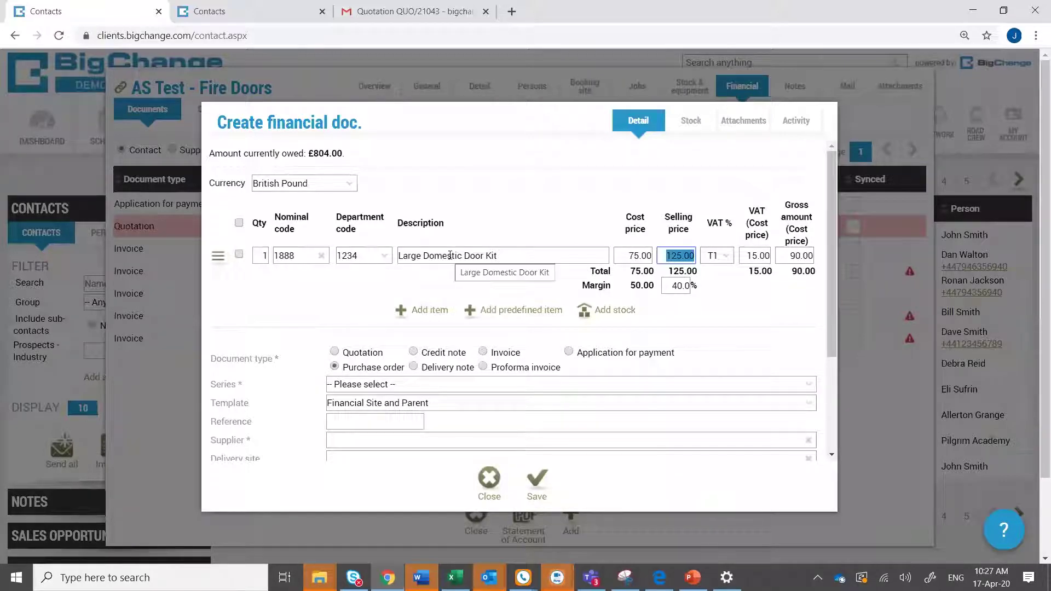
# Add the predefined item "10lt Water Boiler - £45.00" to the purchase order.
pyautogui.click(469, 317)
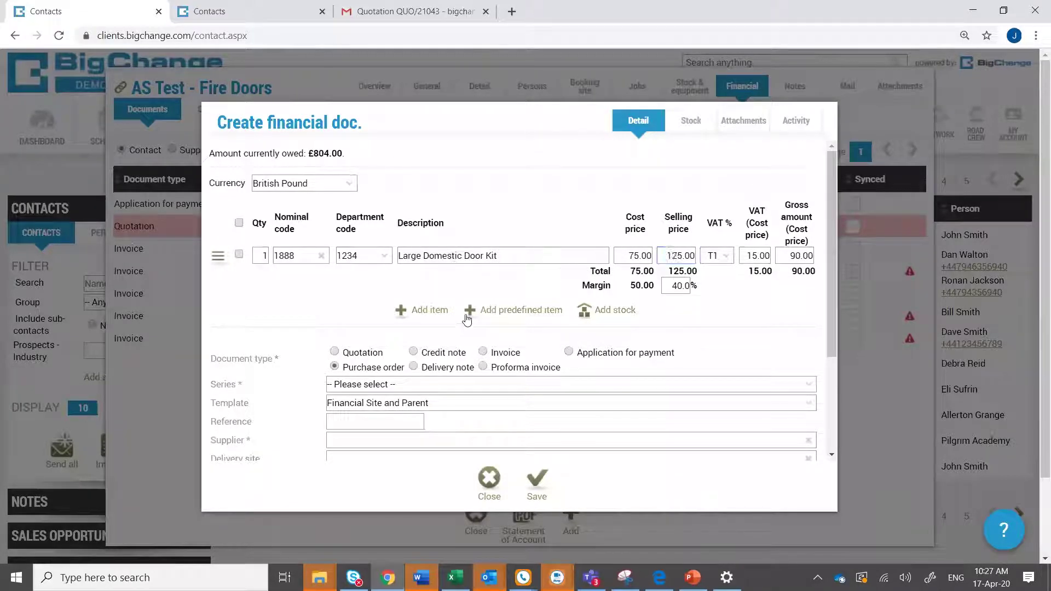
pyautogui.write('boiler')
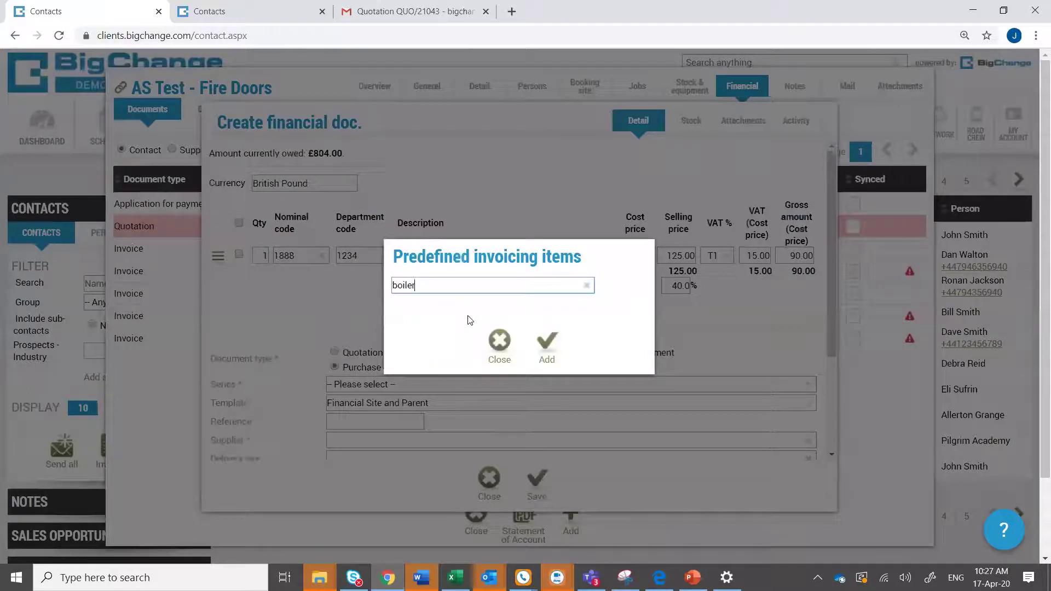
pyautogui.click(454, 301)
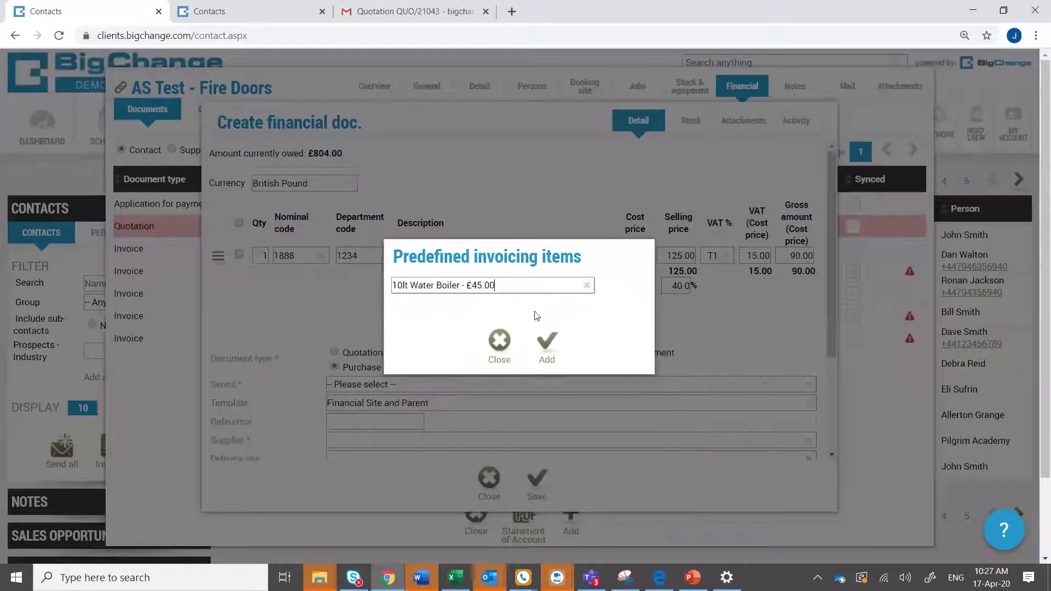
pyautogui.click(546, 342)
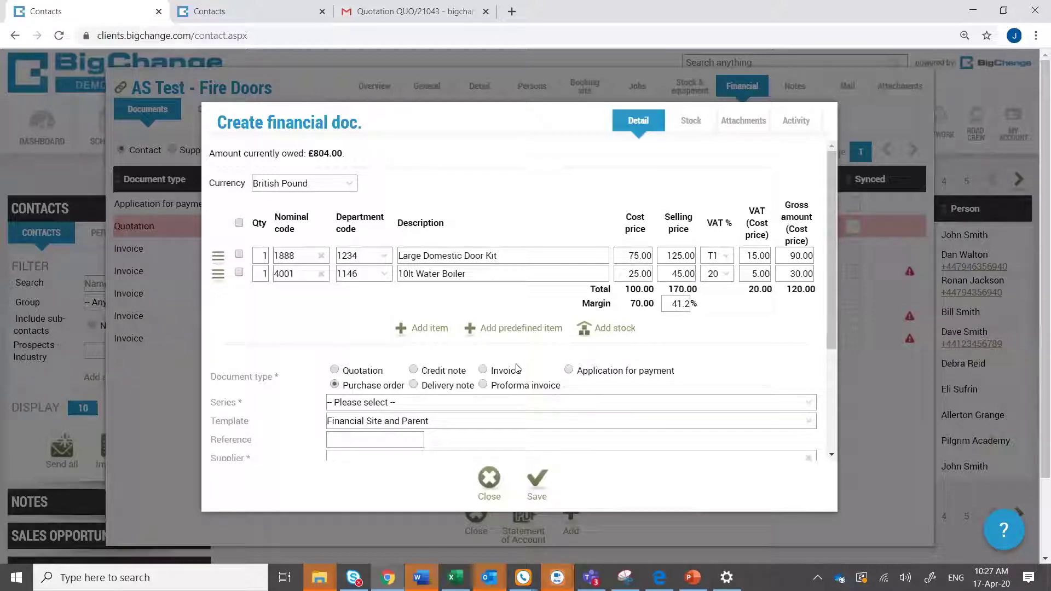
# Show the purchase order's series options, and open the account settings in a duplicate of the CRM browser tab.
pyautogui.scroll(-3, 495, 357)
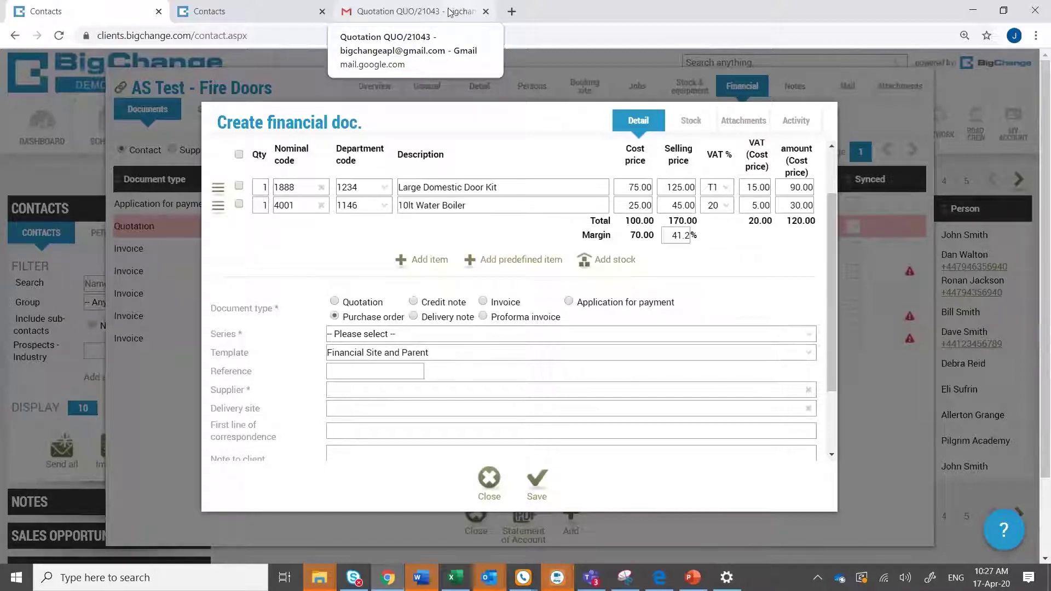
pyautogui.click(351, 335)
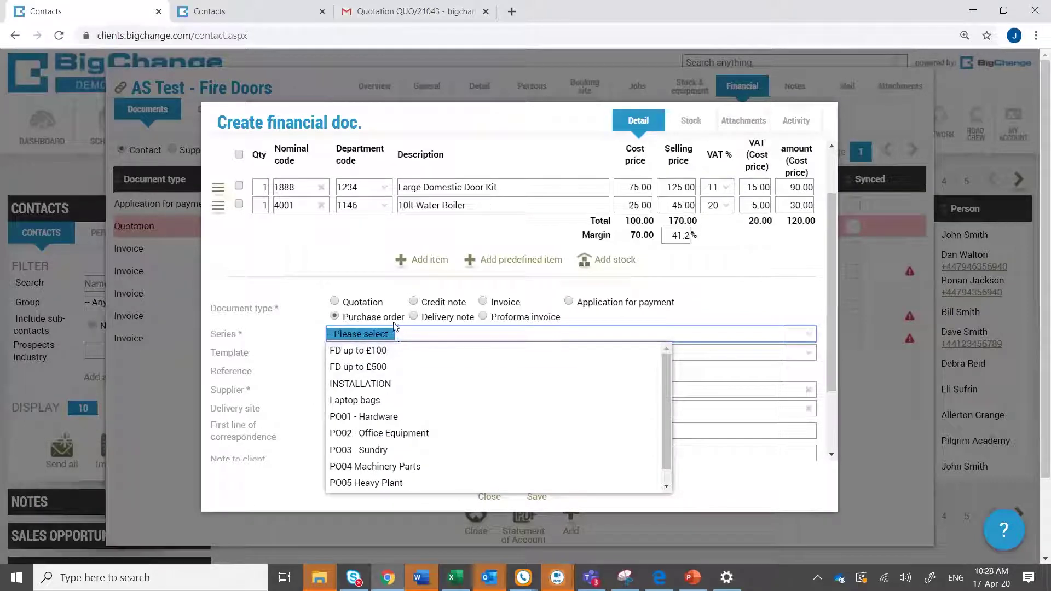
pyautogui.click(249, 8)
pyautogui.rightClick(249, 8)
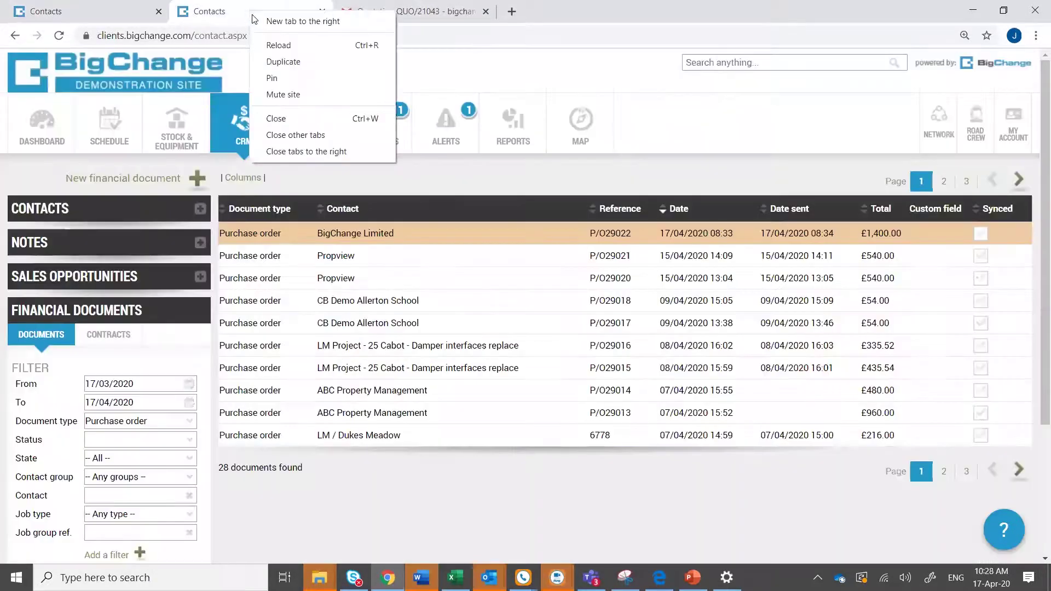
pyautogui.click(284, 61)
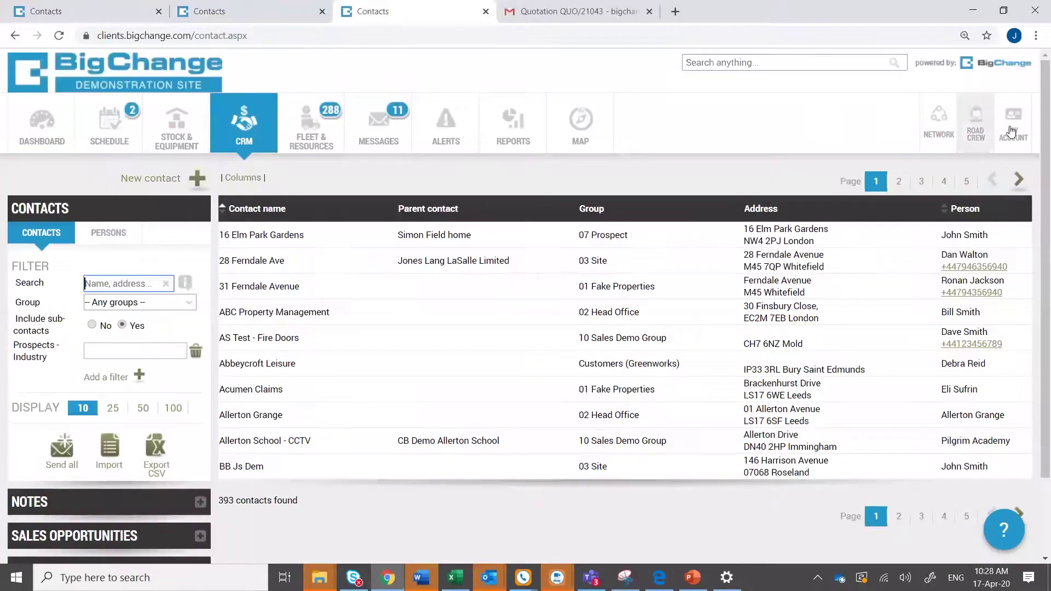
pyautogui.click(1011, 129)
pyautogui.click(940, 247)
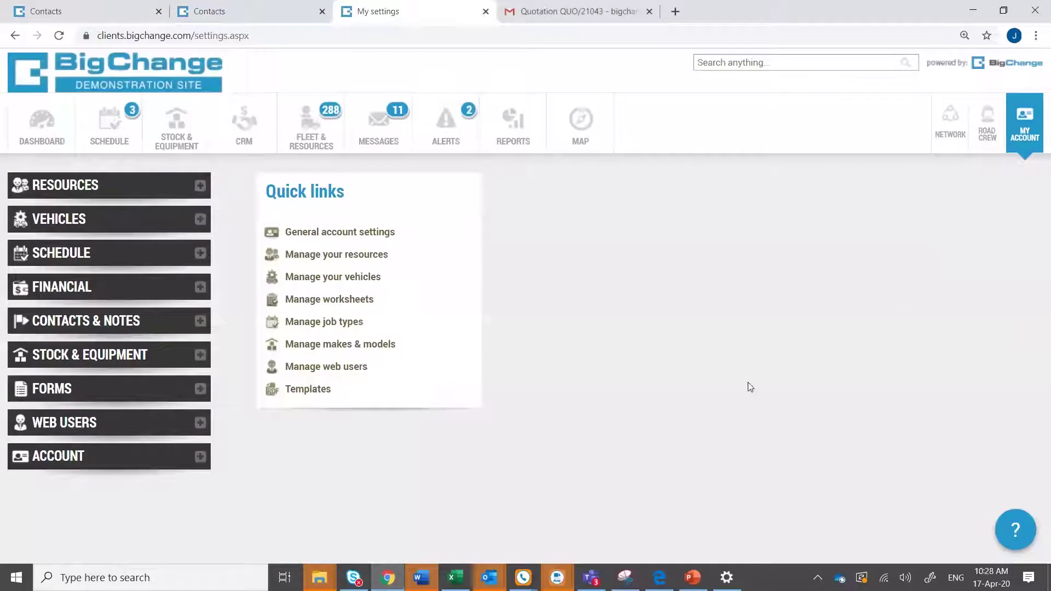
# Search the web users by name for the administrator with purchase order limits and open that user for editing.
pyautogui.click(45, 431)
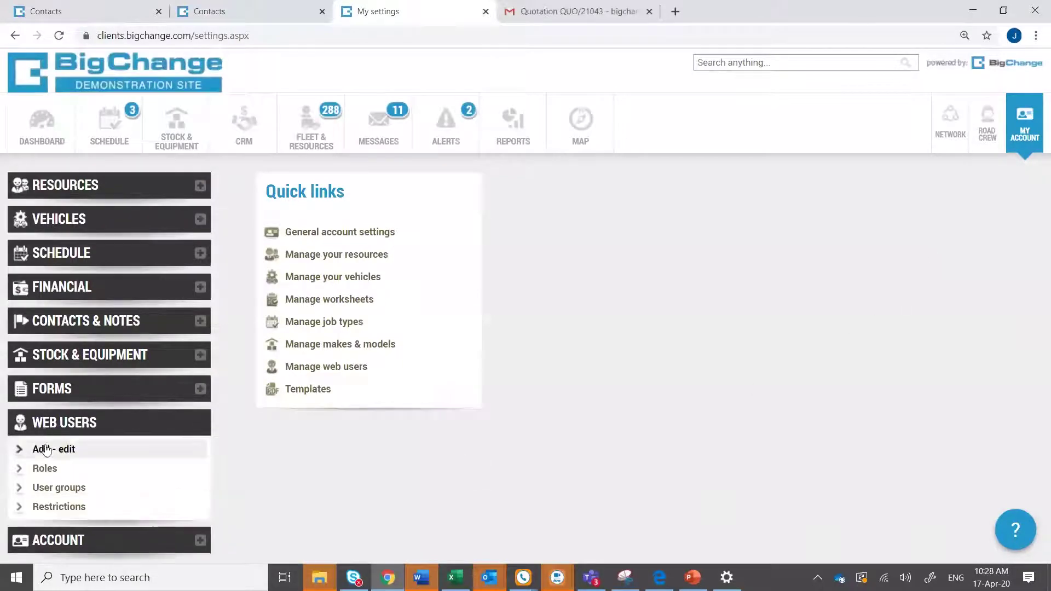
pyautogui.click(50, 449)
pyautogui.click(296, 185)
pyautogui.write('cin')
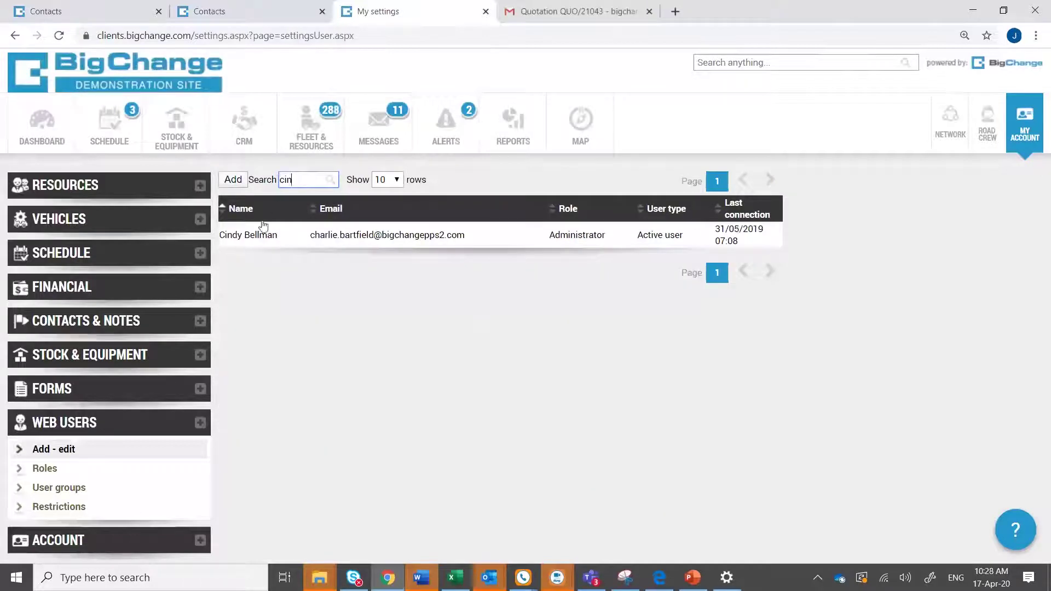
pyautogui.click(251, 239)
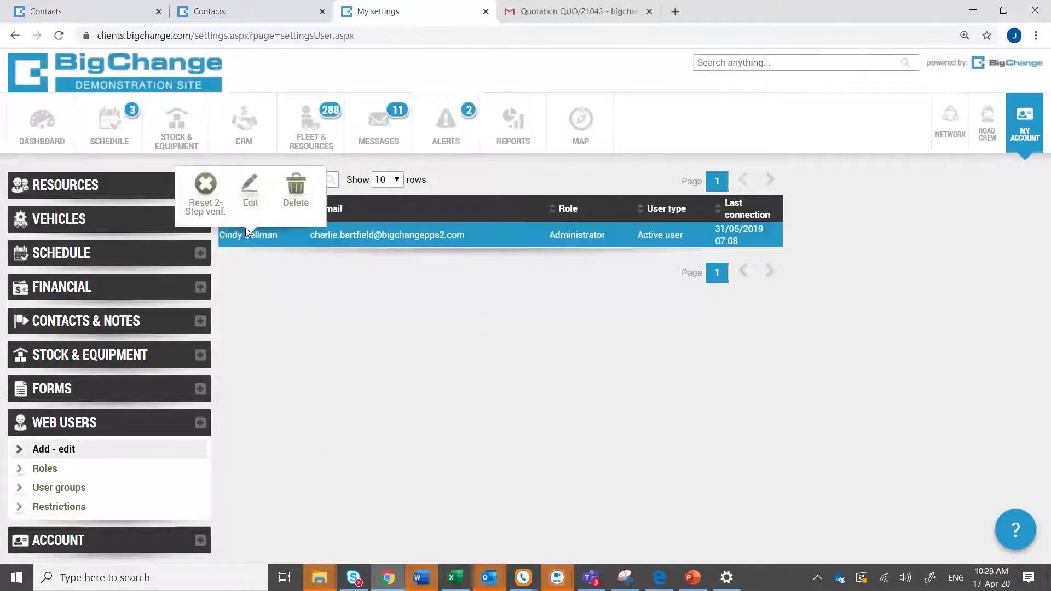
pyautogui.click(250, 193)
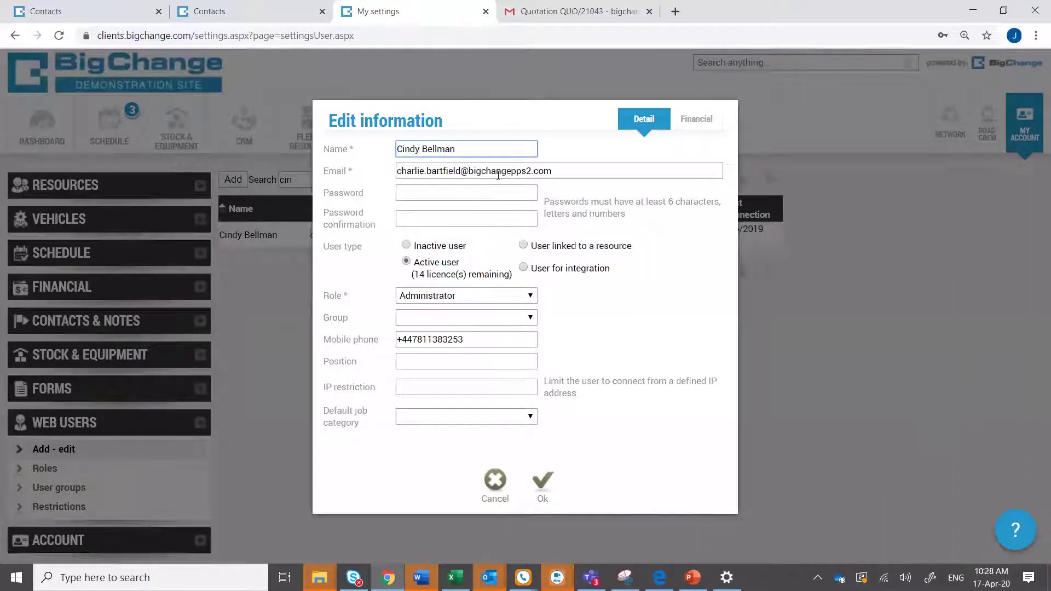
# Open the user's financial limit for the purchase order series "FD up to £100" for editing.
pyautogui.click(697, 122)
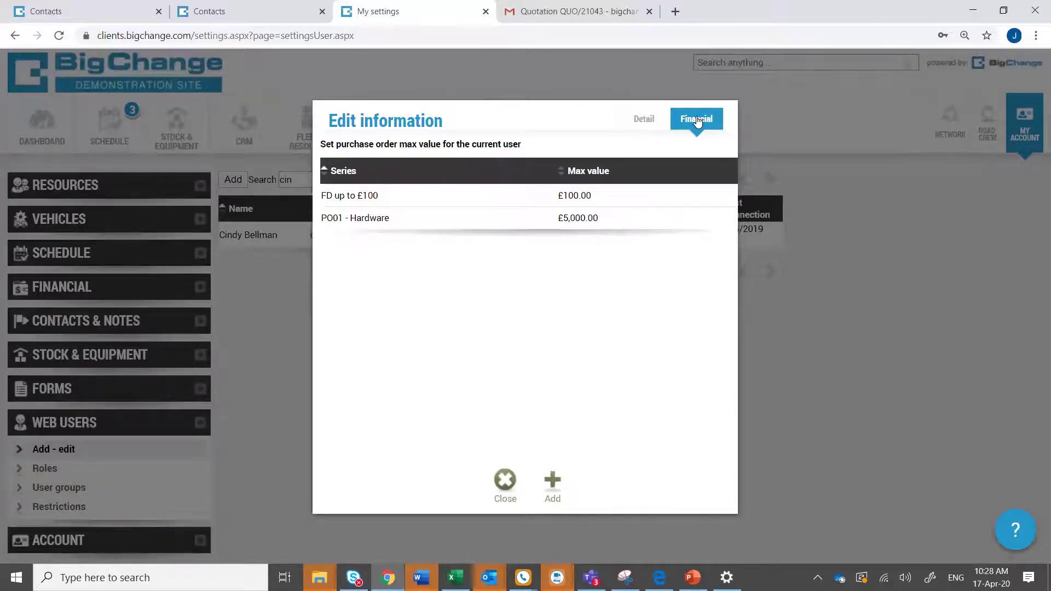
pyautogui.click(386, 197)
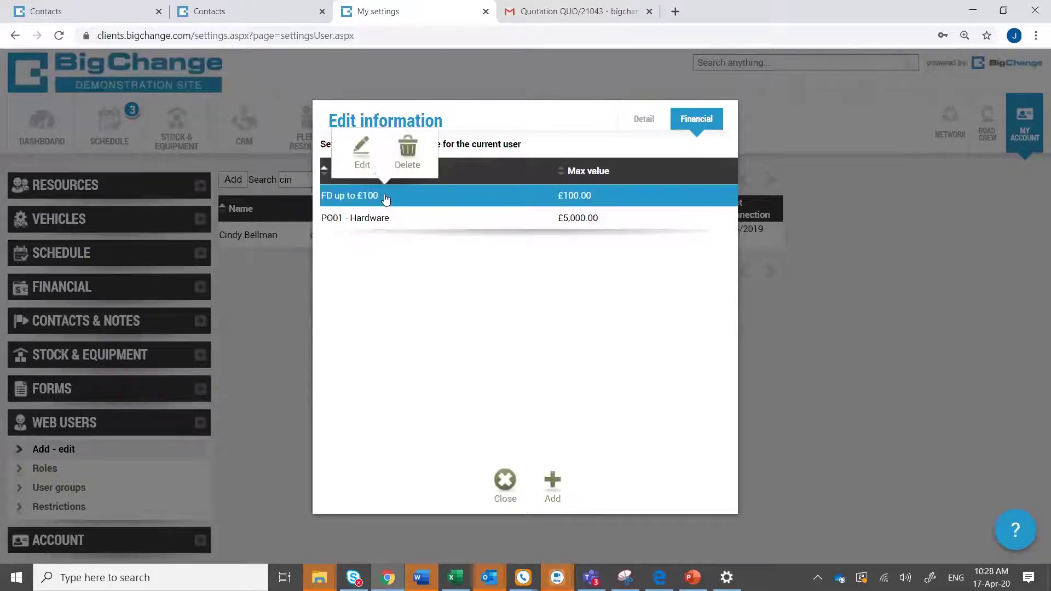
pyautogui.click(363, 164)
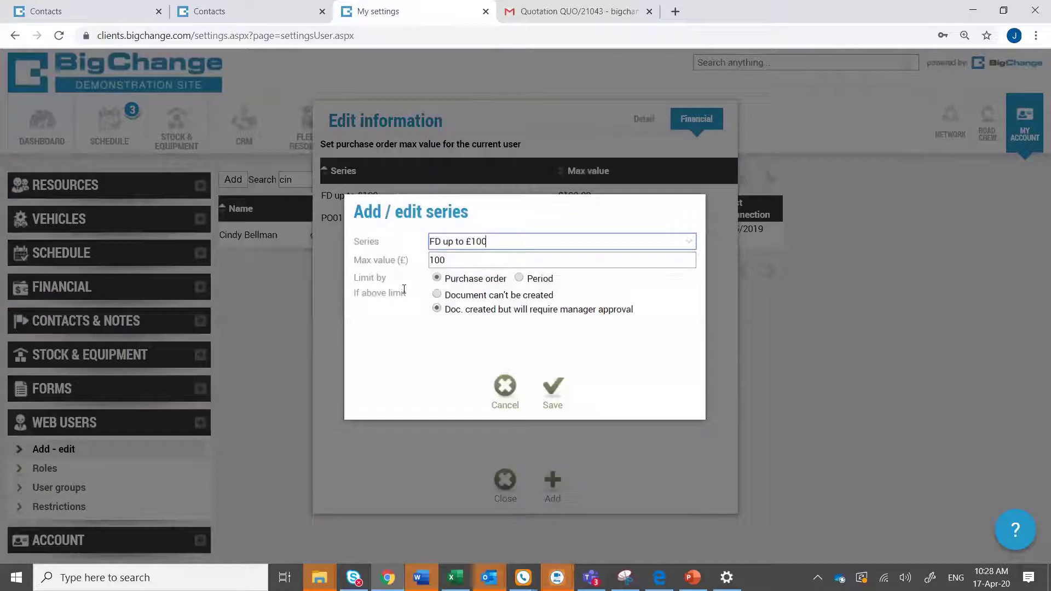
# Try to enter "FD upto £250" as the series of this purchase order limit.
pyautogui.moveTo(499, 241); pyautogui.dragTo(415, 265)
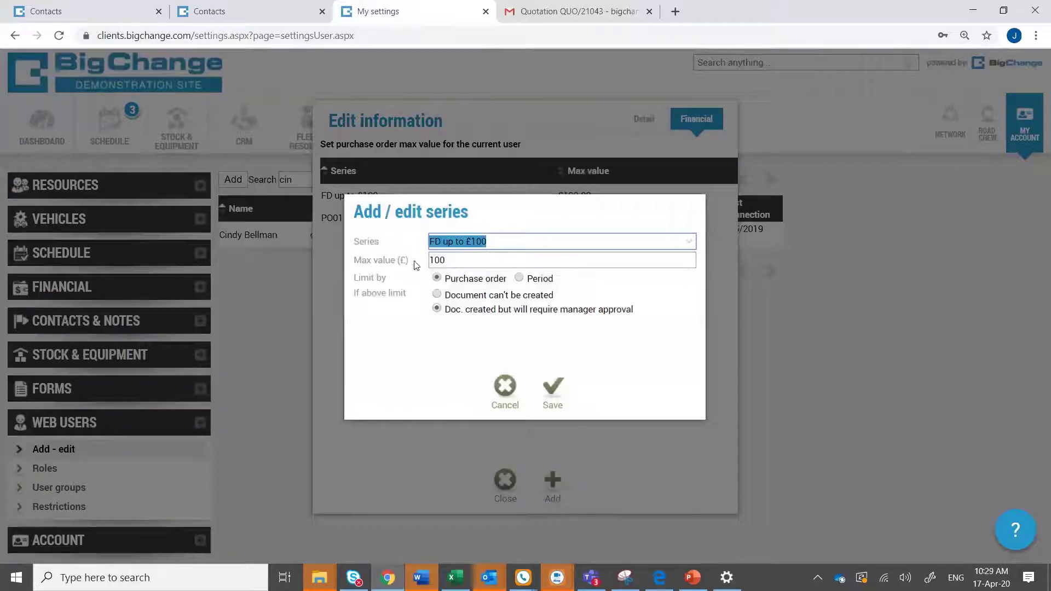
pyautogui.write('F')
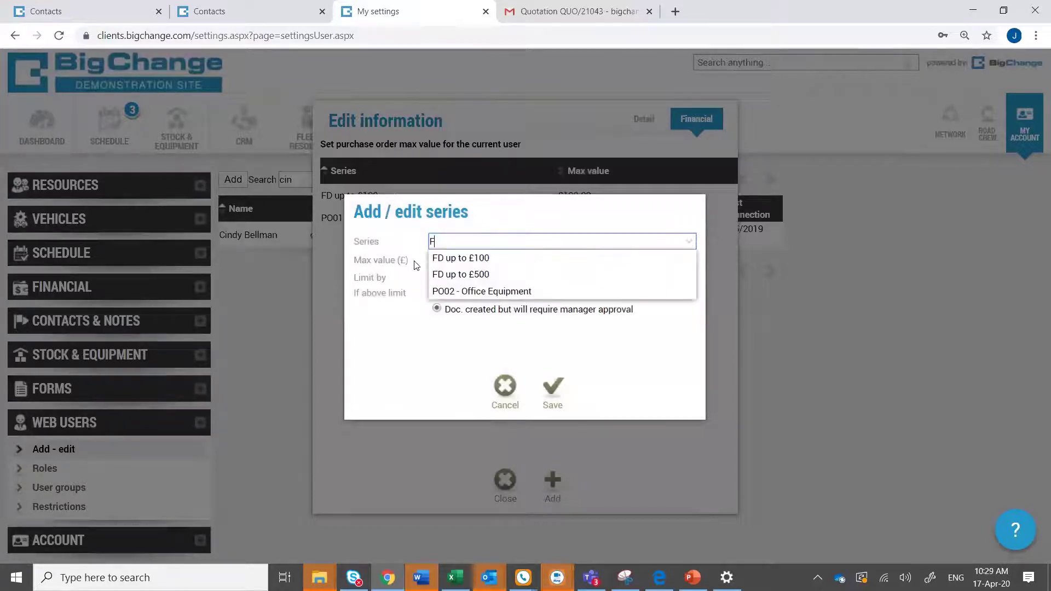
pyautogui.write('D upto')
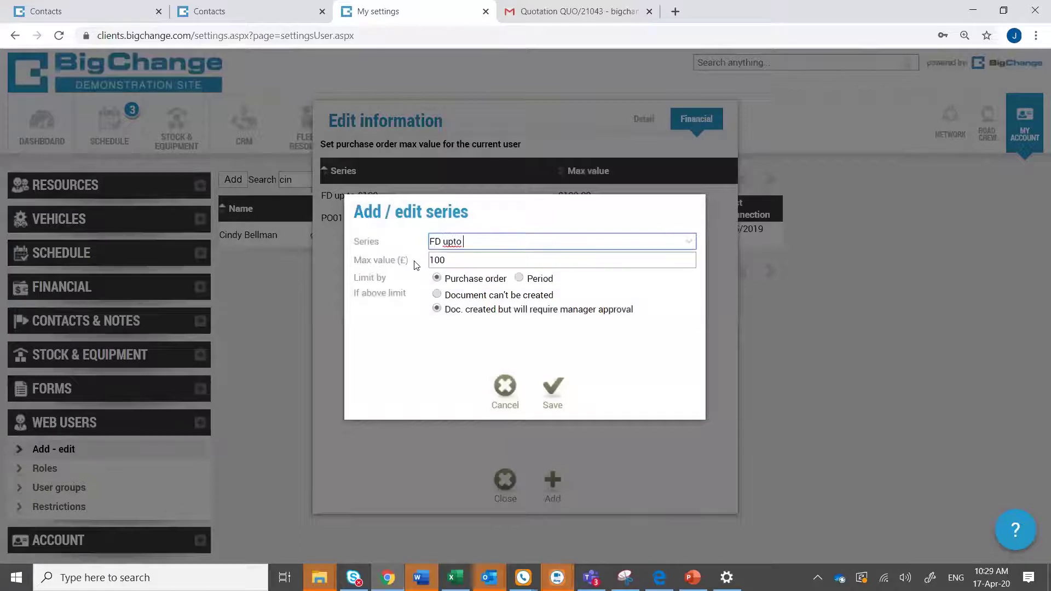
pyautogui.write(' £250')
pyautogui.press('Tab')
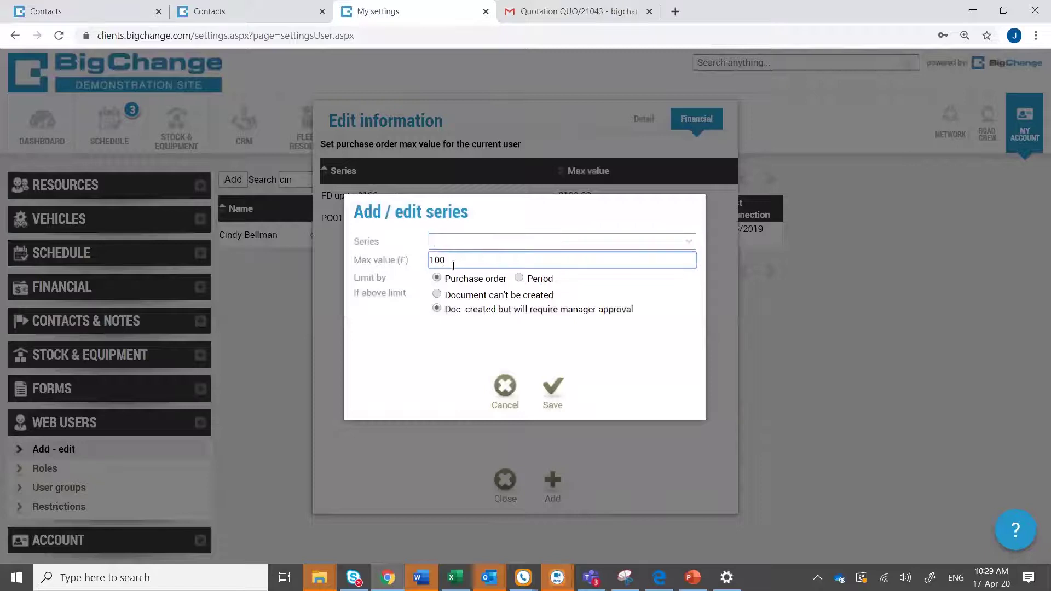
# Set the limit's series to "FD up to £500" and save it.
pyautogui.click(442, 241)
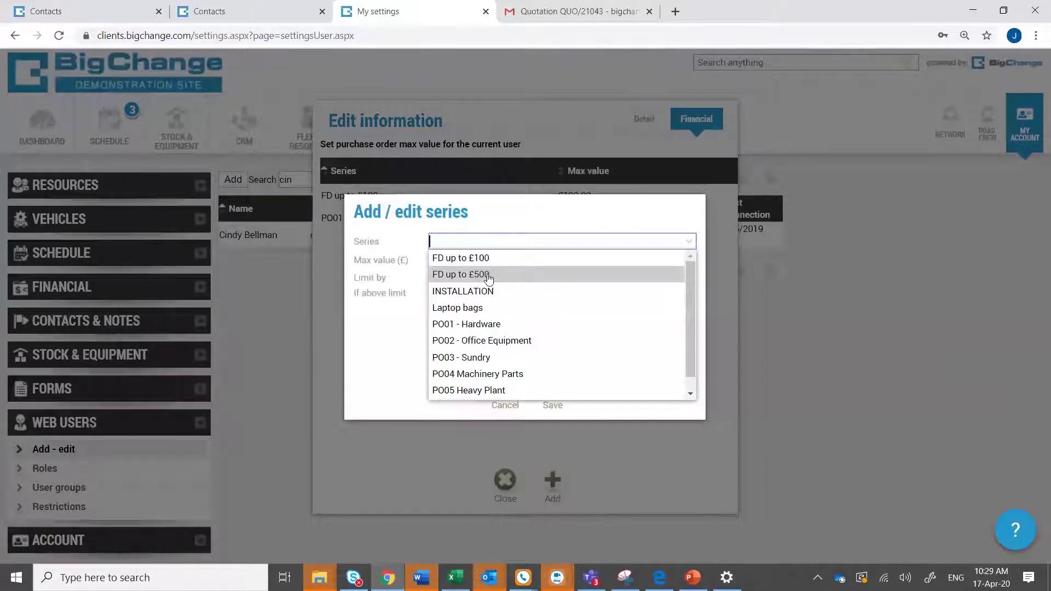
pyautogui.click(488, 275)
pyautogui.click(464, 259)
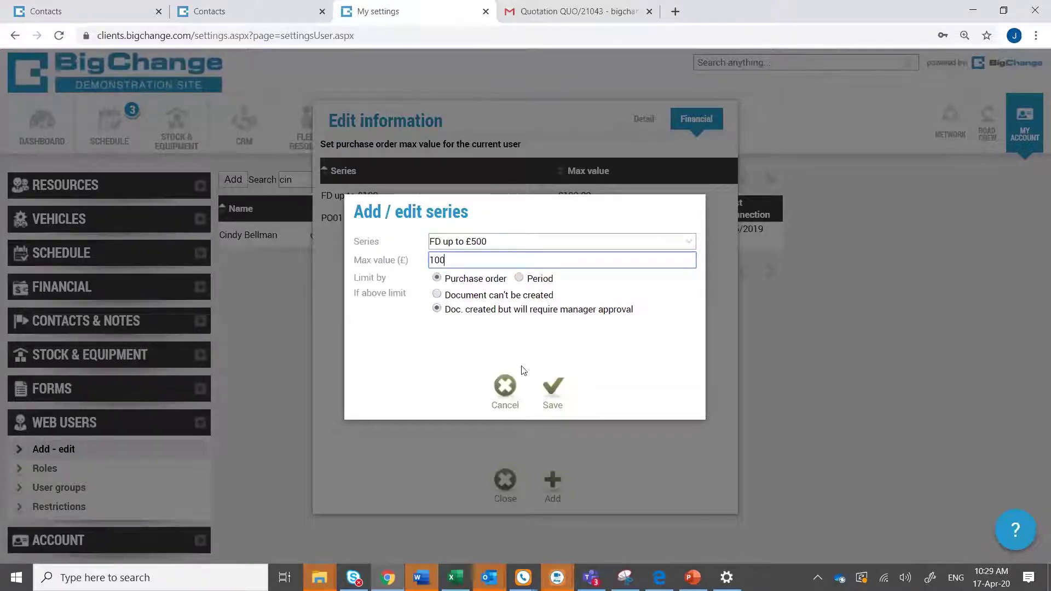
pyautogui.click(552, 398)
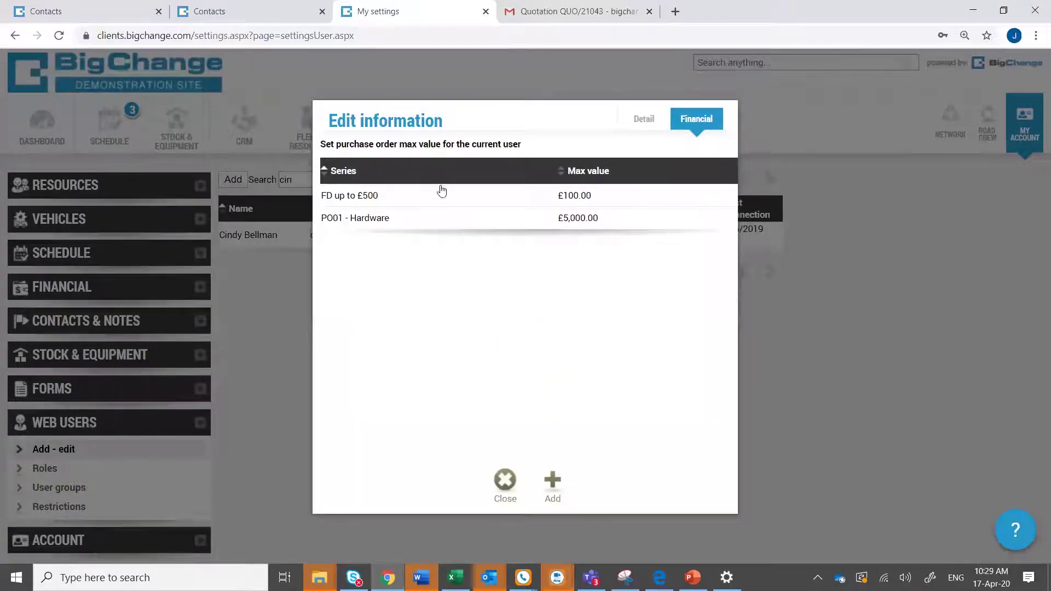
# Limit the user's "PO01 - Hardware" series by a period of 30 days and save it.
pyautogui.click(451, 218)
pyautogui.click(432, 175)
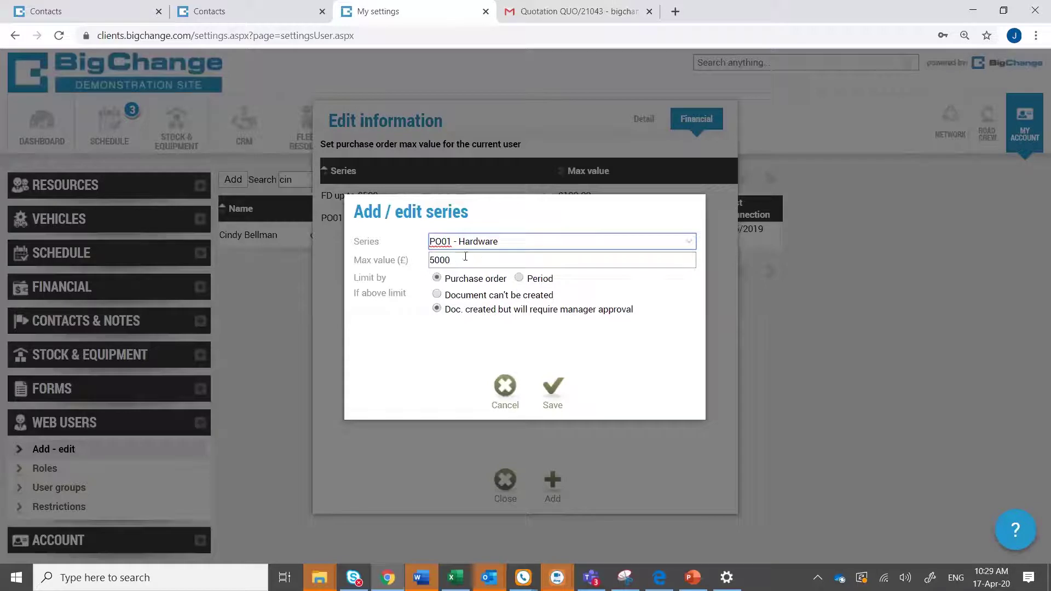
pyautogui.click(519, 278)
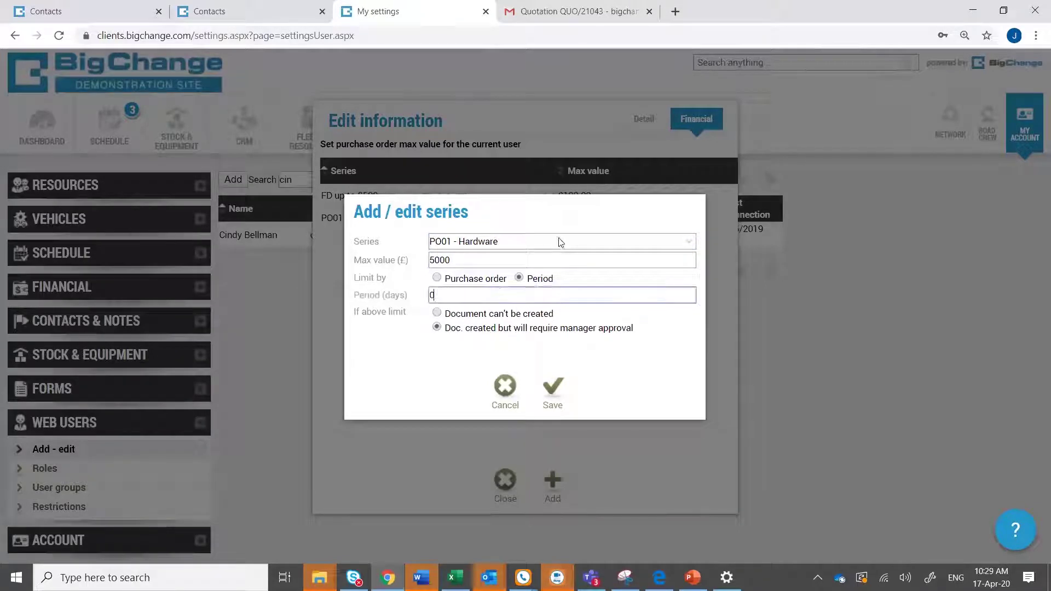
pyautogui.write('30')
pyautogui.click(552, 385)
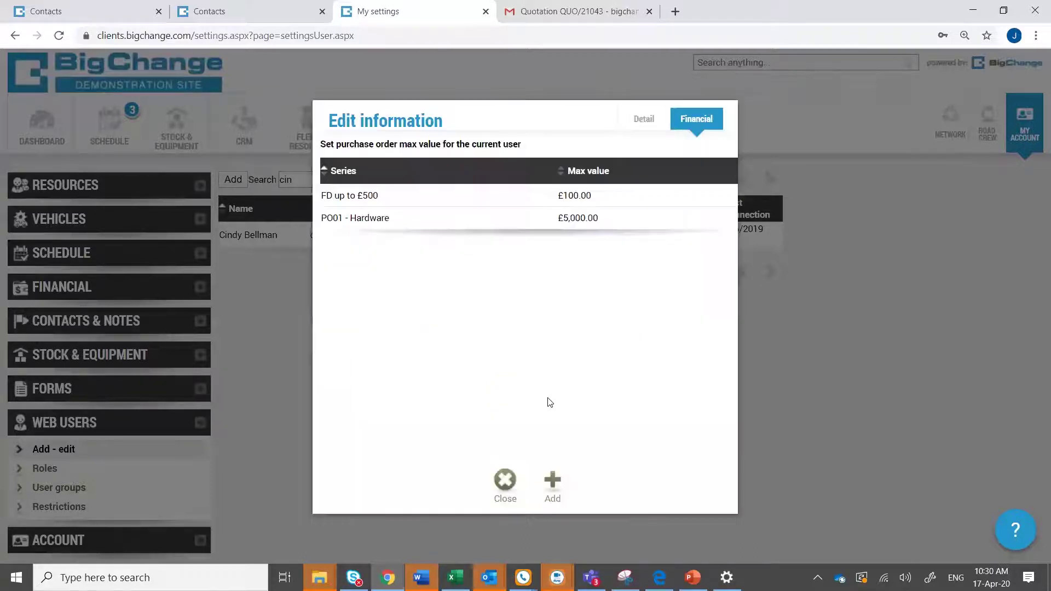
# Close the web user's details and return to the draft purchase order's item lines.
pyautogui.click(504, 481)
pyautogui.click(244, 11)
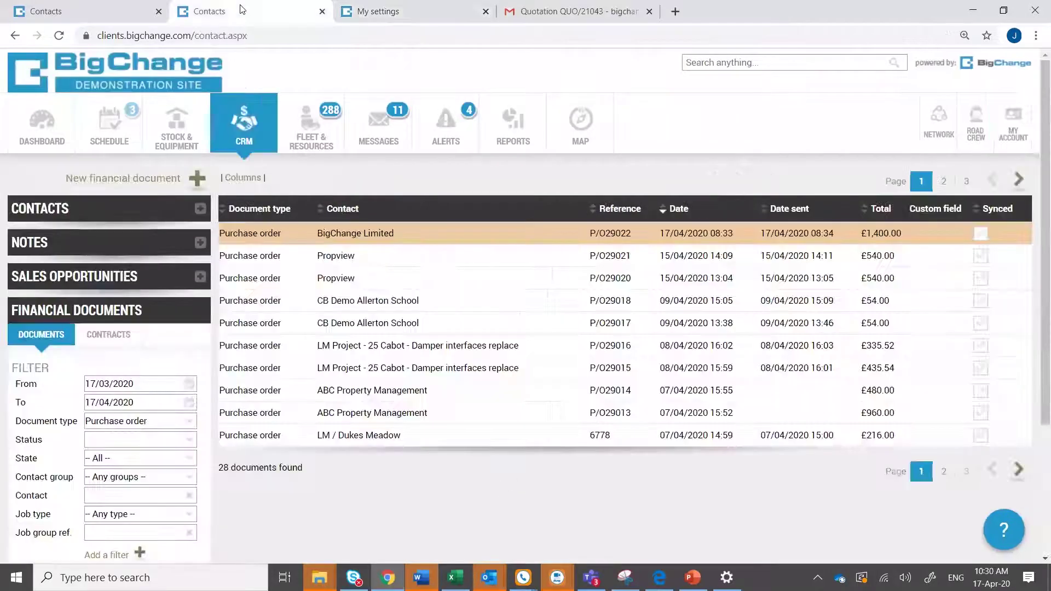
pyautogui.click(103, 14)
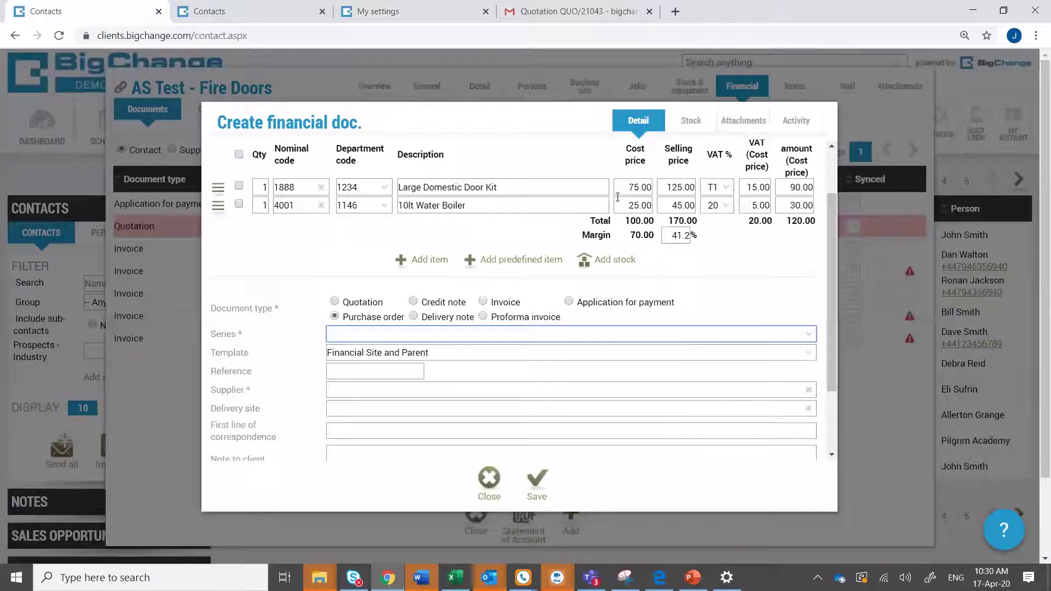
pyautogui.scroll(3, 564, 244)
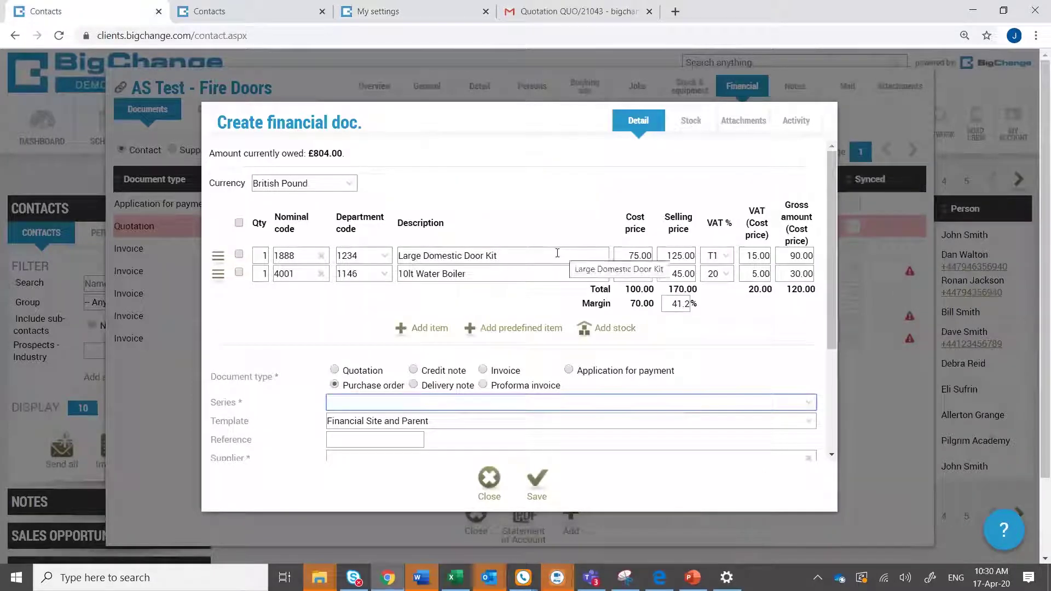
# Set the purchase order's series to "FD up to £500" and its supplier to AS Test - Fire Doors.
pyautogui.click(408, 404)
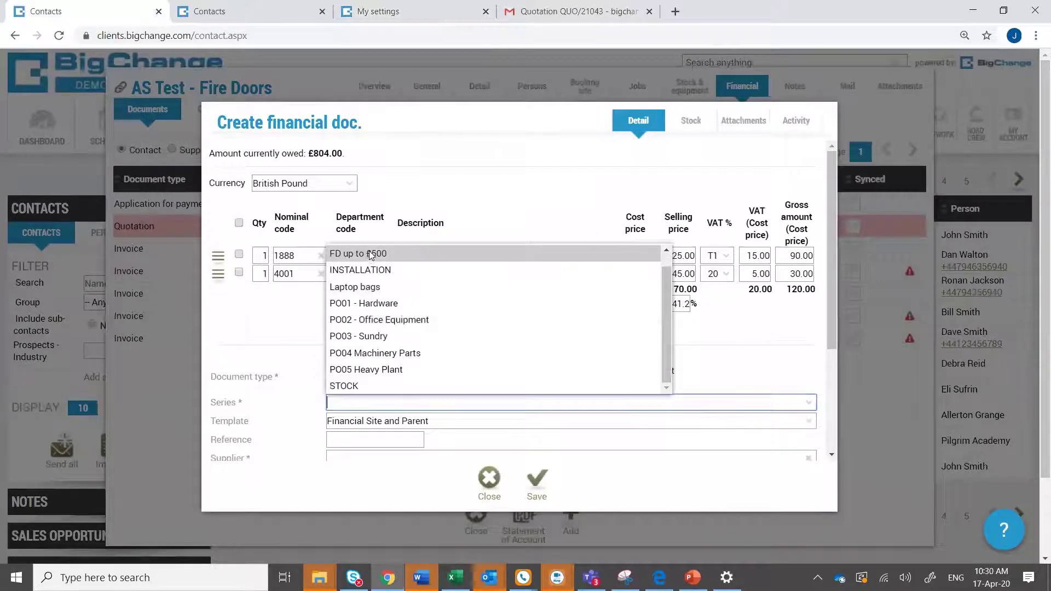
pyautogui.click(369, 252)
pyautogui.scroll(-1, 373, 261)
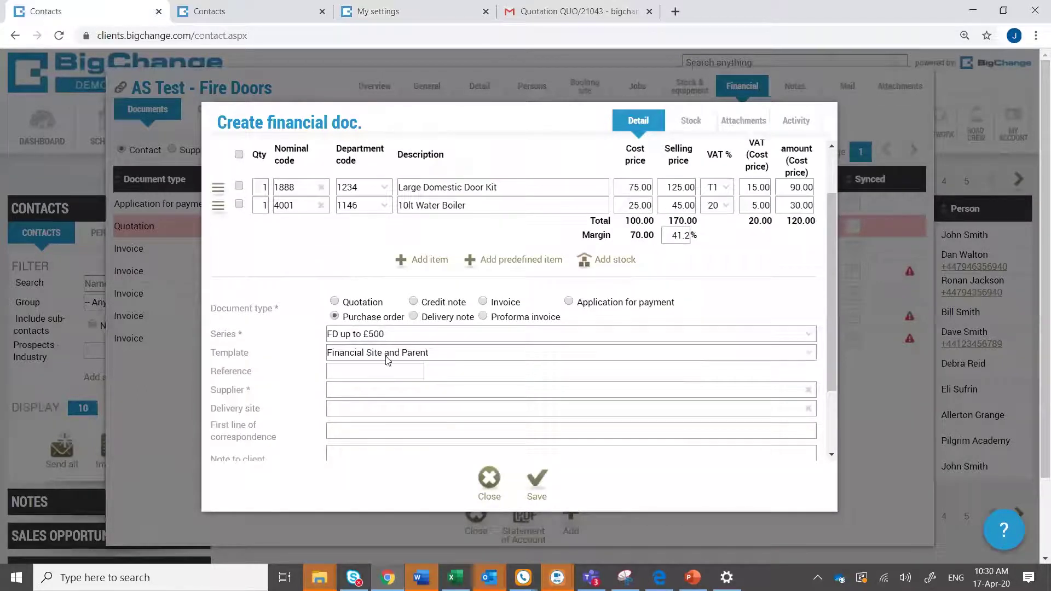
pyautogui.click(401, 389)
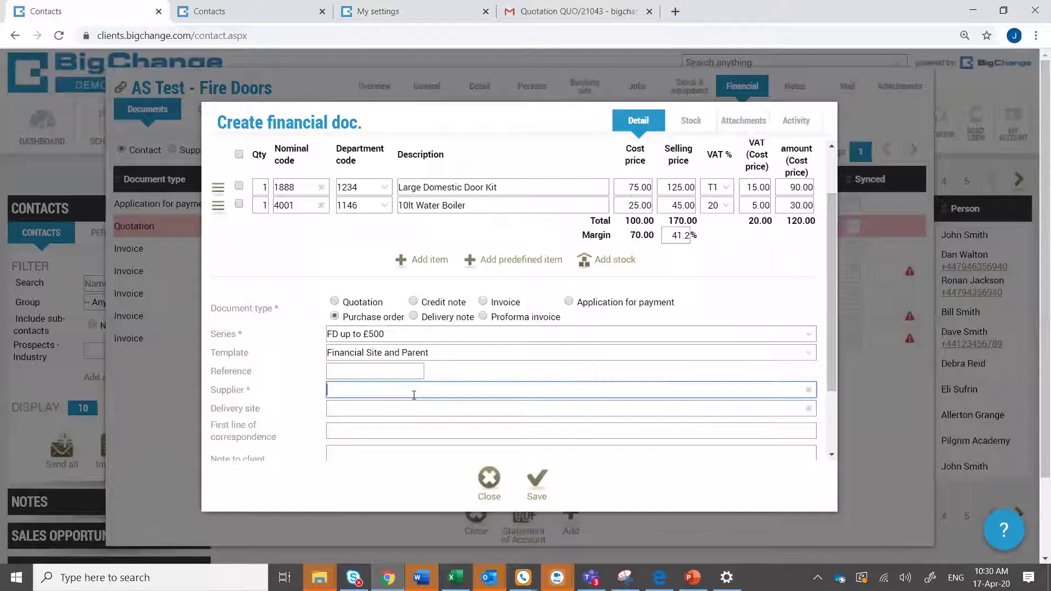
pyautogui.write('test fi')
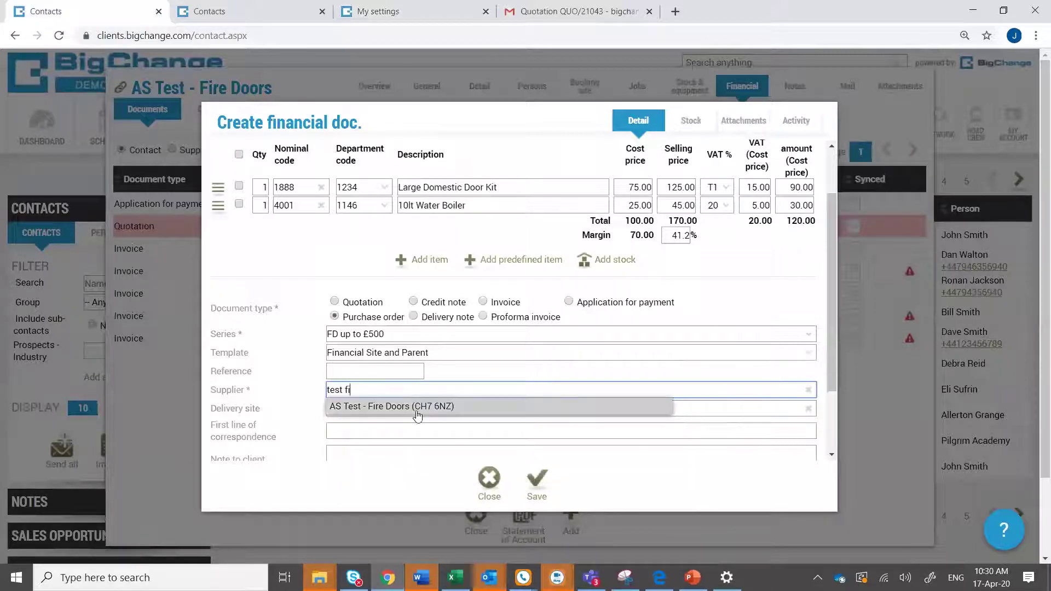
pyautogui.click(415, 411)
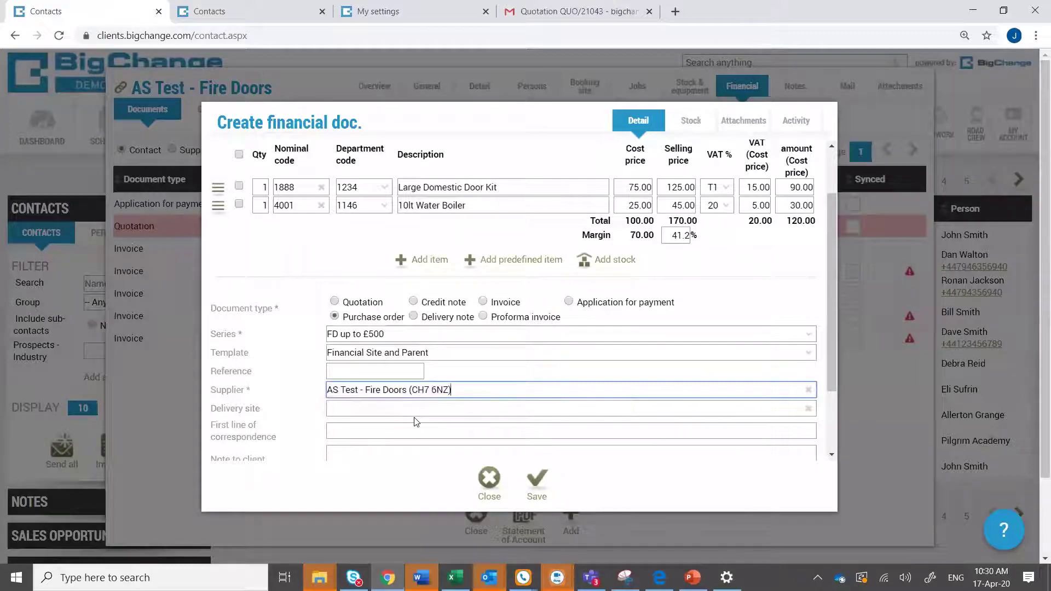
pyautogui.click(396, 410)
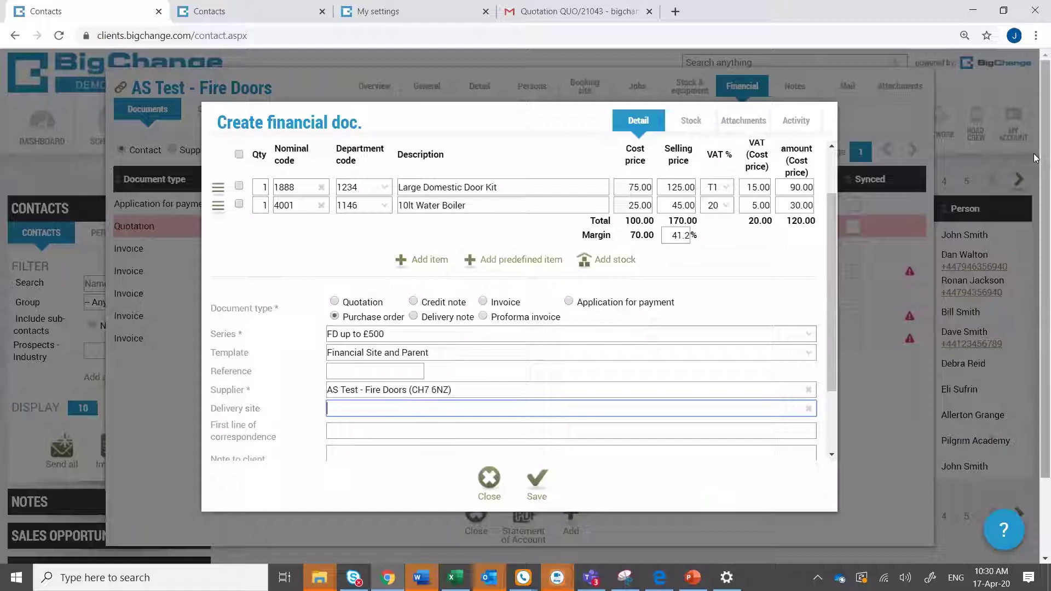
# Set the purchase order's delivery site to BigChange HQ (CH4) and save the order.
pyautogui.write('bigchan')
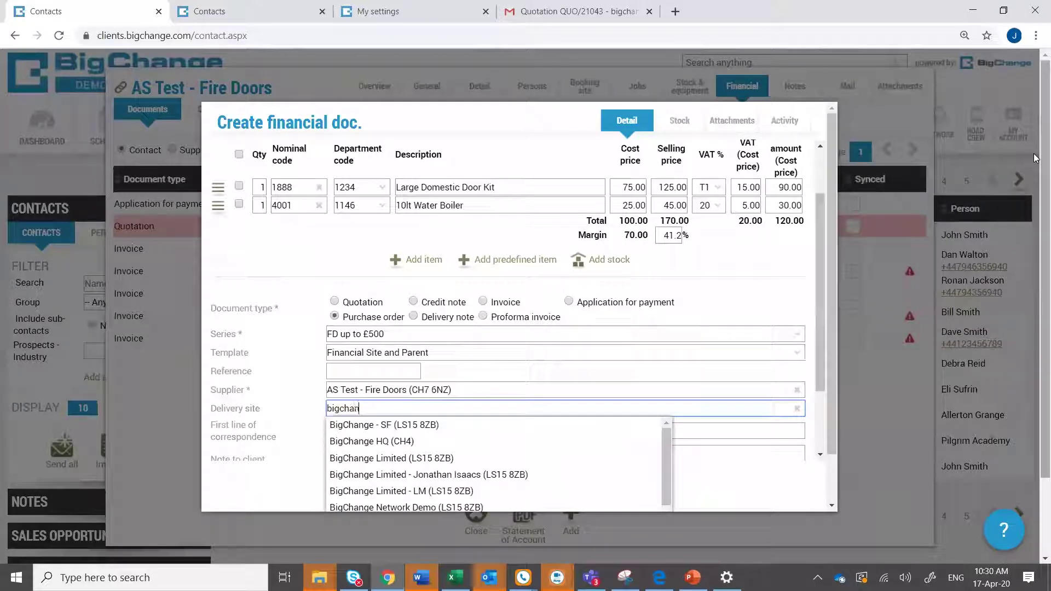
pyautogui.press('Down')
pyautogui.press('Down')
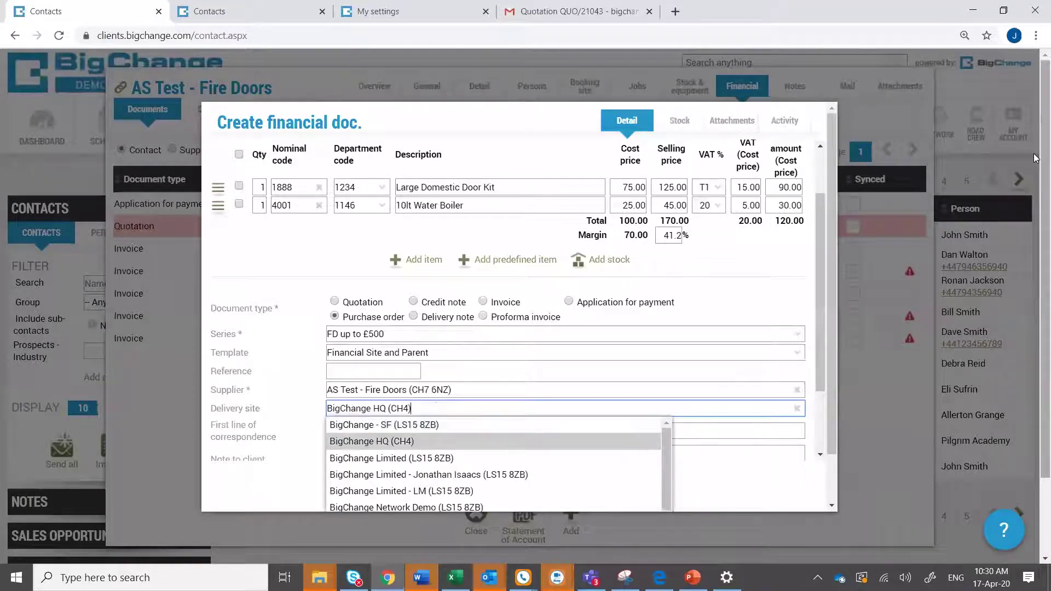
pyautogui.press('Return')
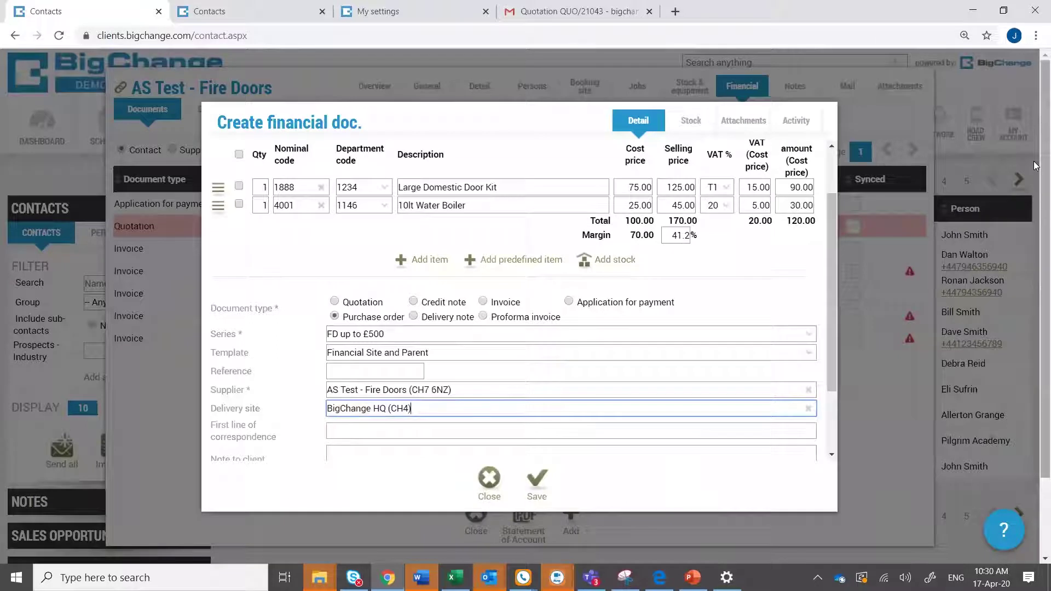
pyautogui.scroll(-1, 1034, 157)
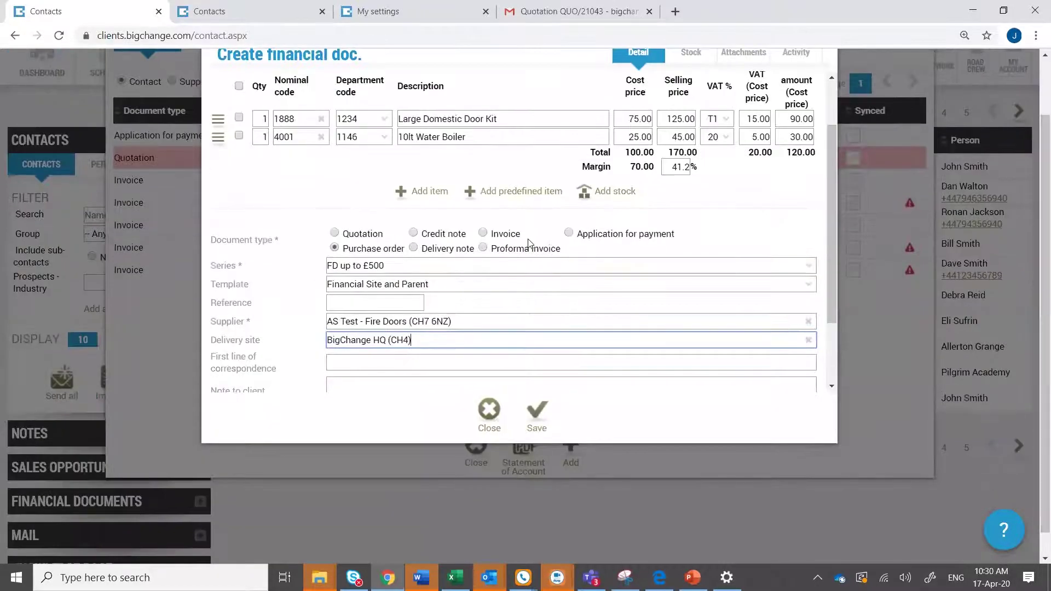
pyautogui.scroll(1, 566, 326)
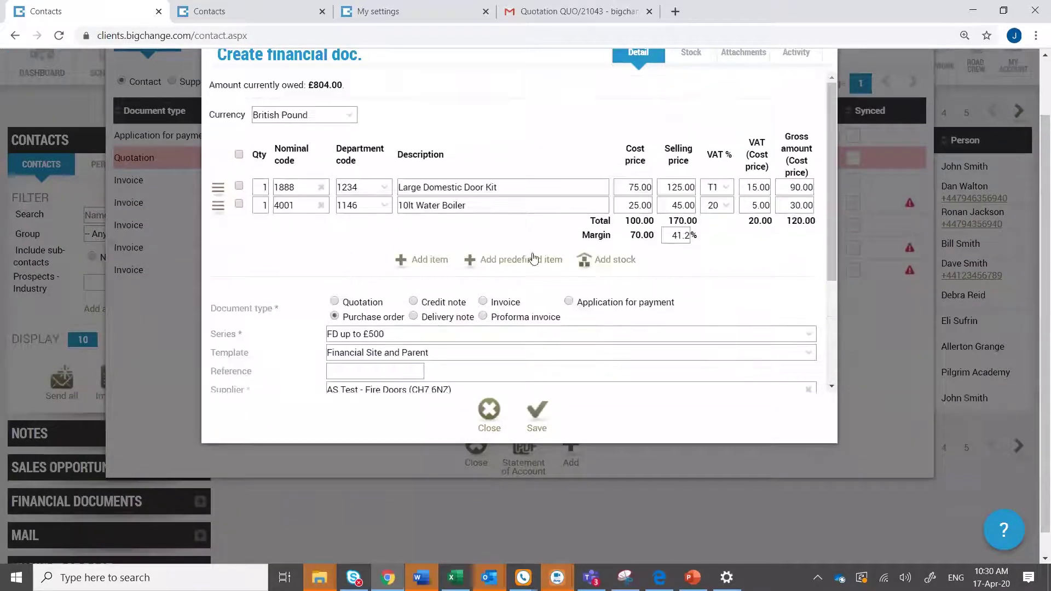
pyautogui.click(536, 412)
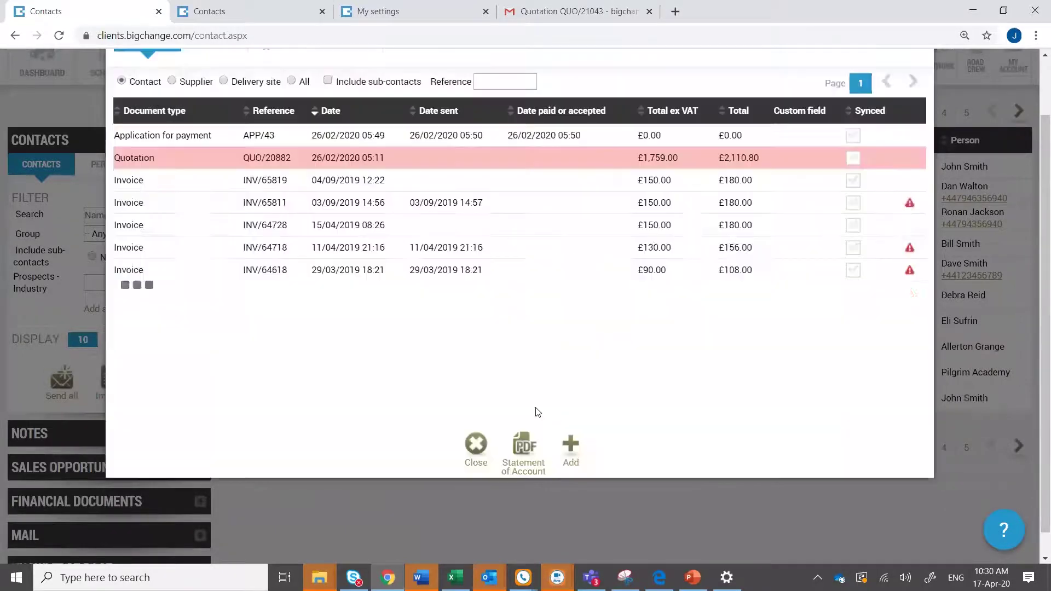
# Check the actions available for the new purchase order and close the AS Test - Fire Doors contact.
pyautogui.scroll(1, 234, 207)
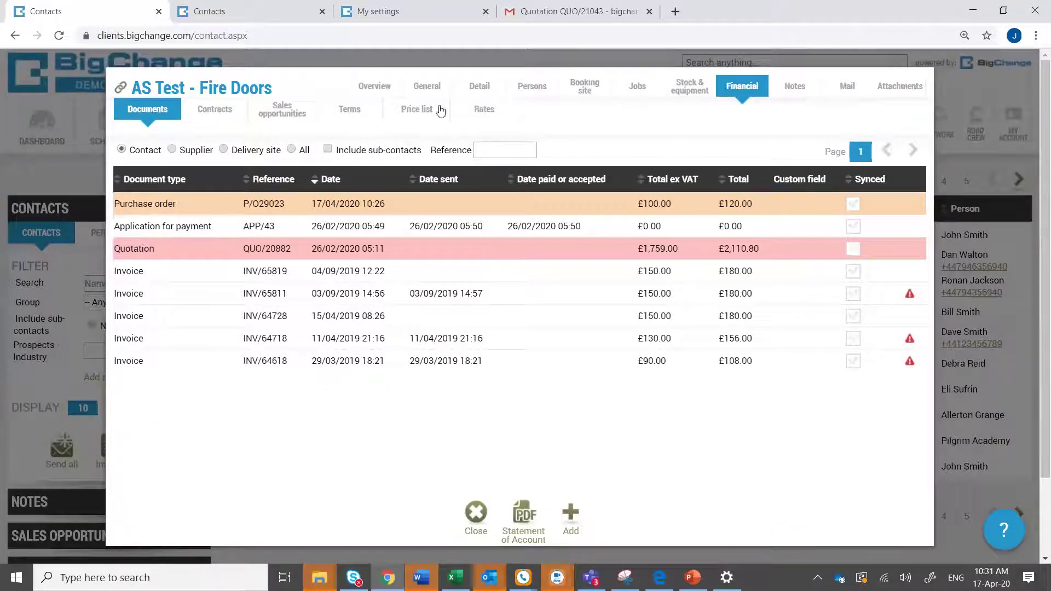
pyautogui.click(341, 203)
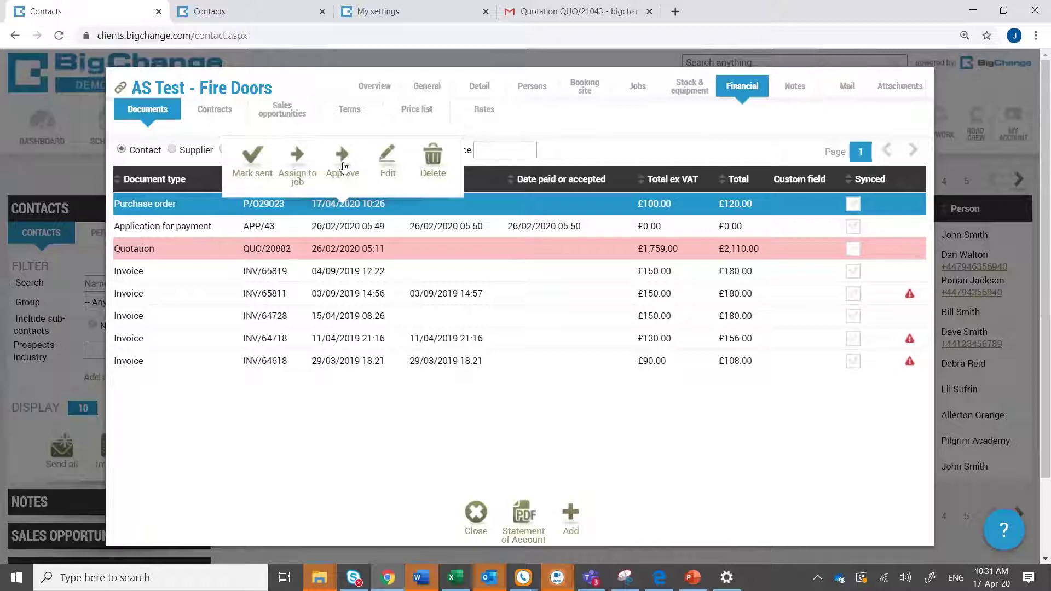
pyautogui.click(477, 525)
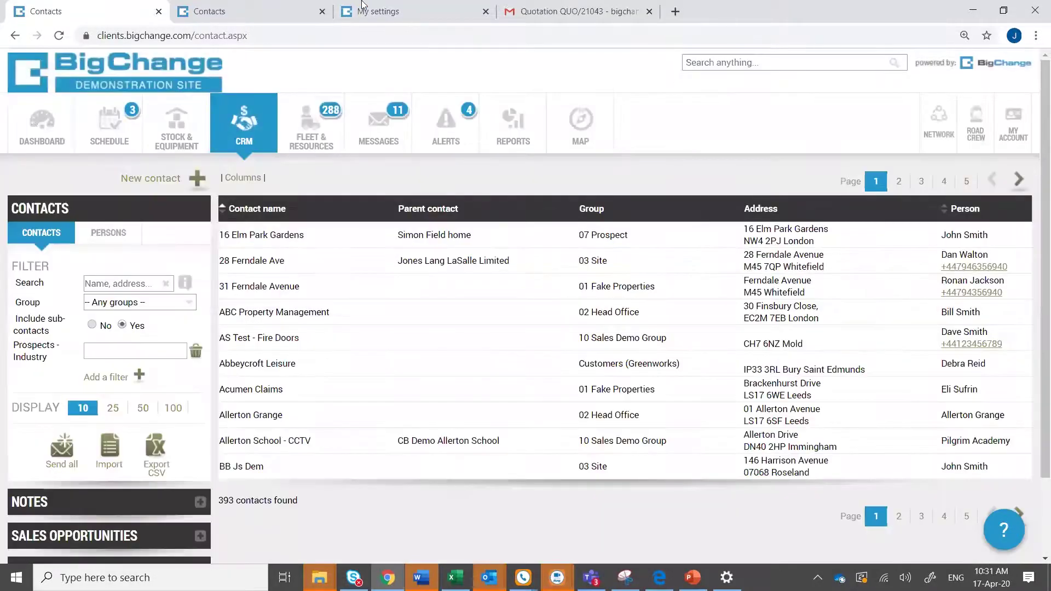
# Examine the actions offered for several sent purchase orders in the financial documents list.
pyautogui.click(269, 10)
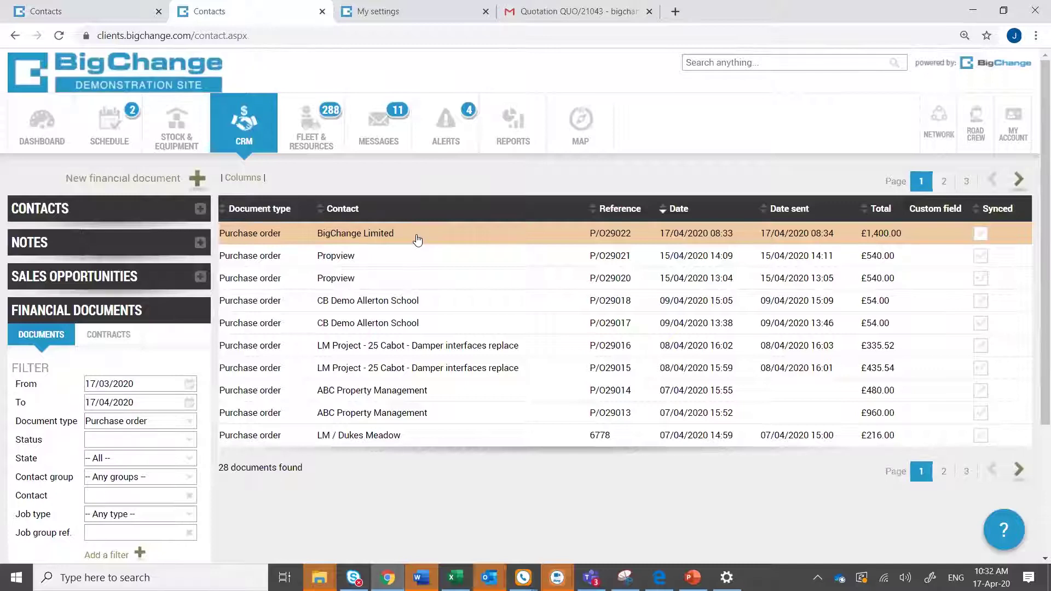
pyautogui.click(395, 272)
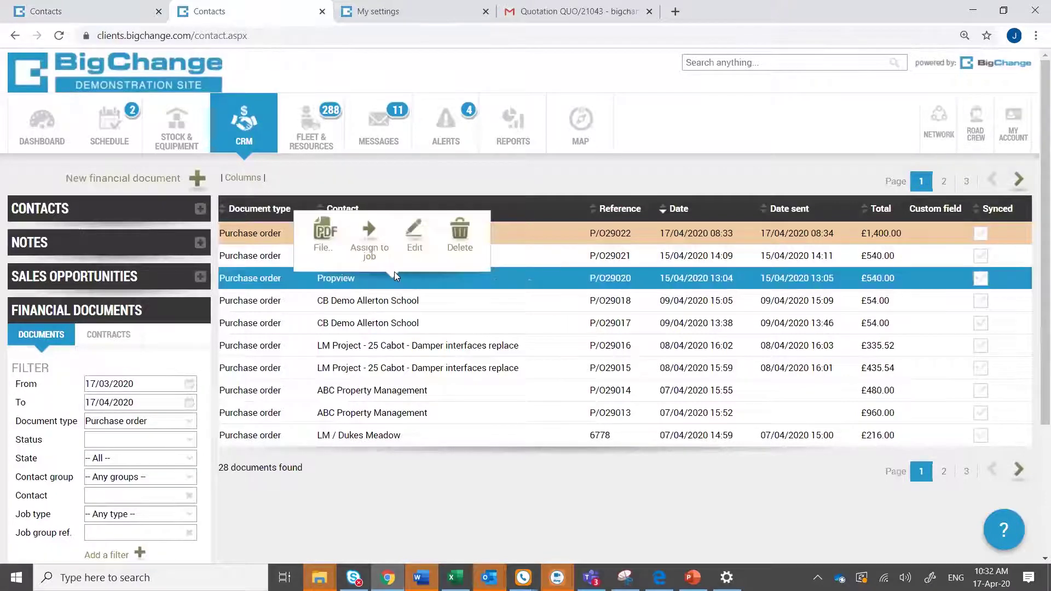
pyautogui.click(362, 321)
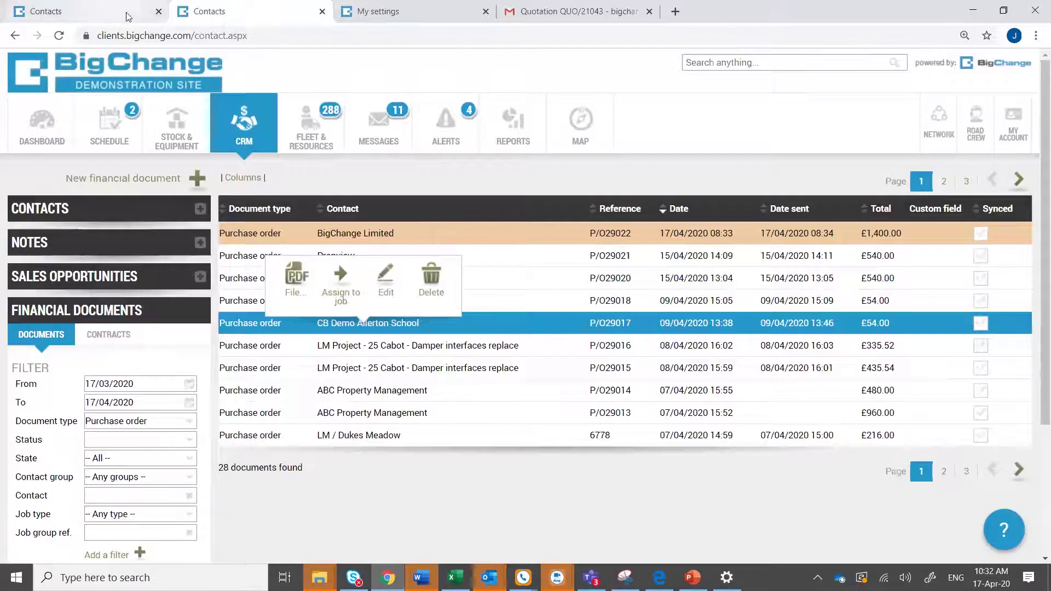
pyautogui.click(346, 436)
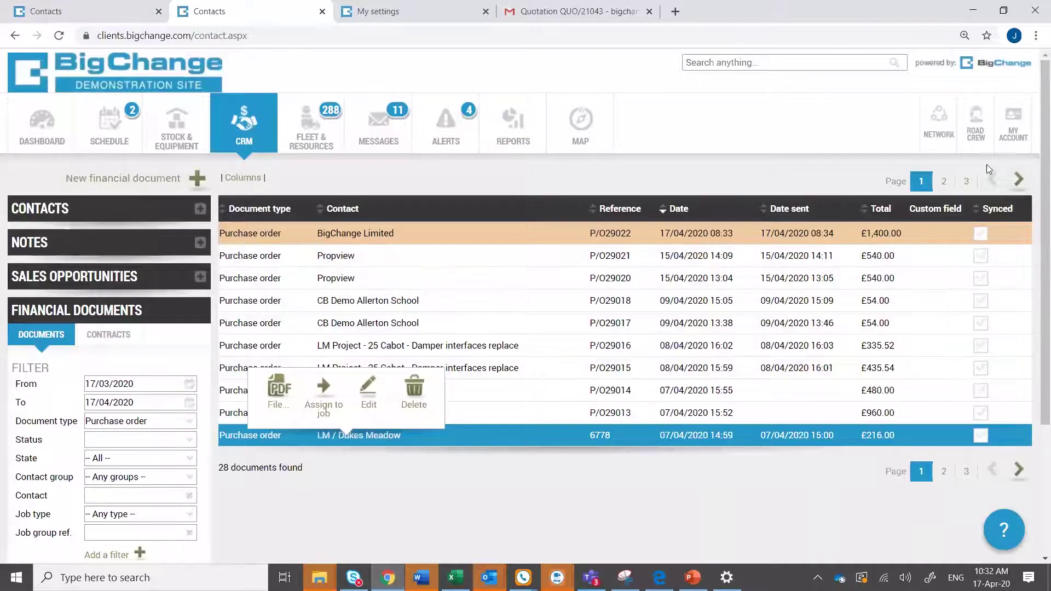
# Mark the fifth purchase order on the list's second page as sent and as received.
pyautogui.click(943, 181)
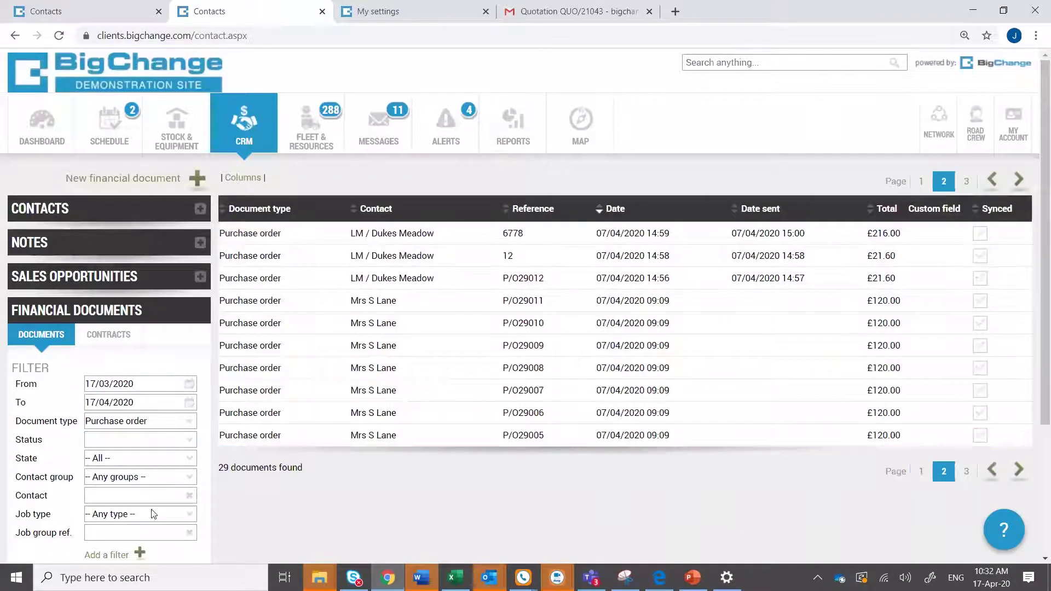
pyautogui.click(316, 322)
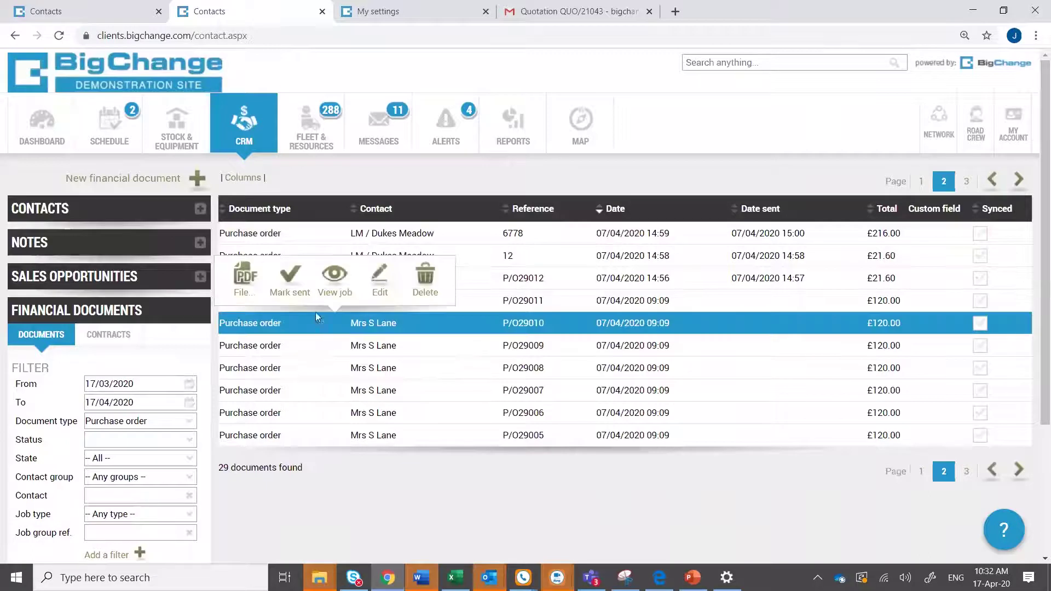
pyautogui.click(290, 289)
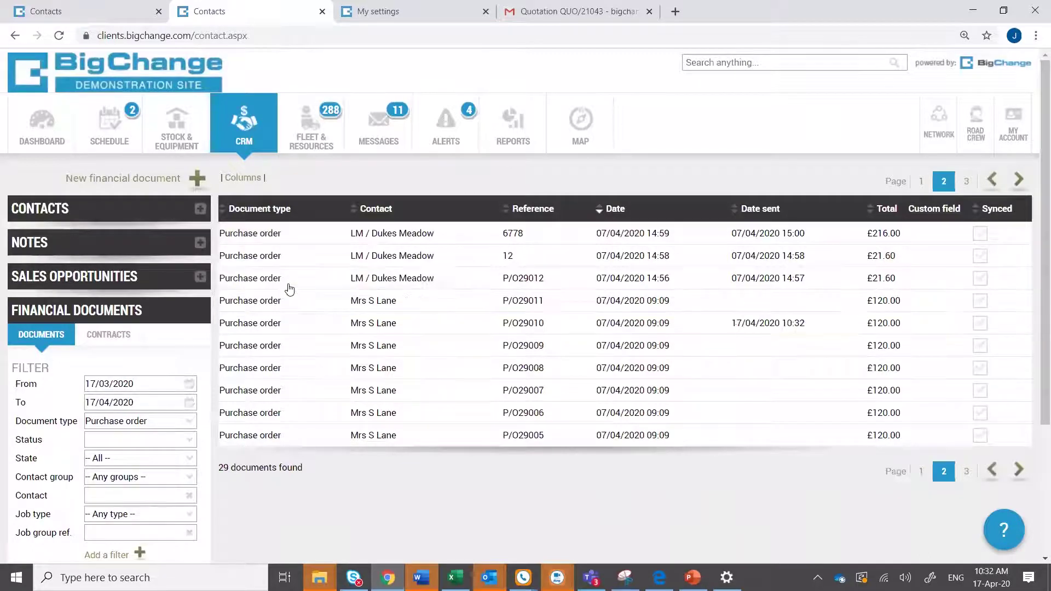
pyautogui.click(339, 330)
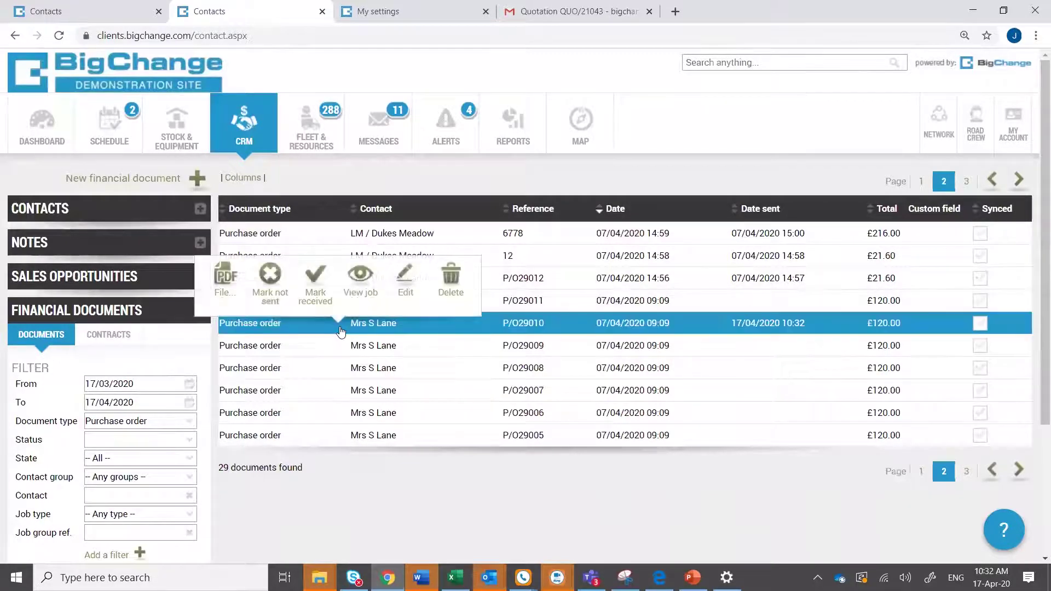
pyautogui.click(310, 278)
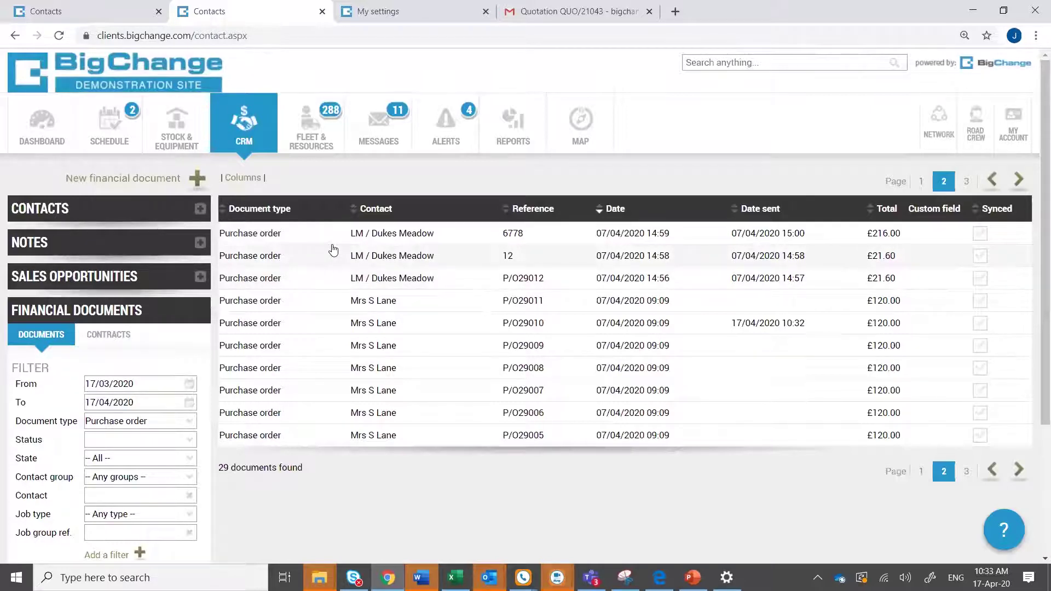
# List the CRM sales opportunities with the owner filter set to All.
pyautogui.click(130, 286)
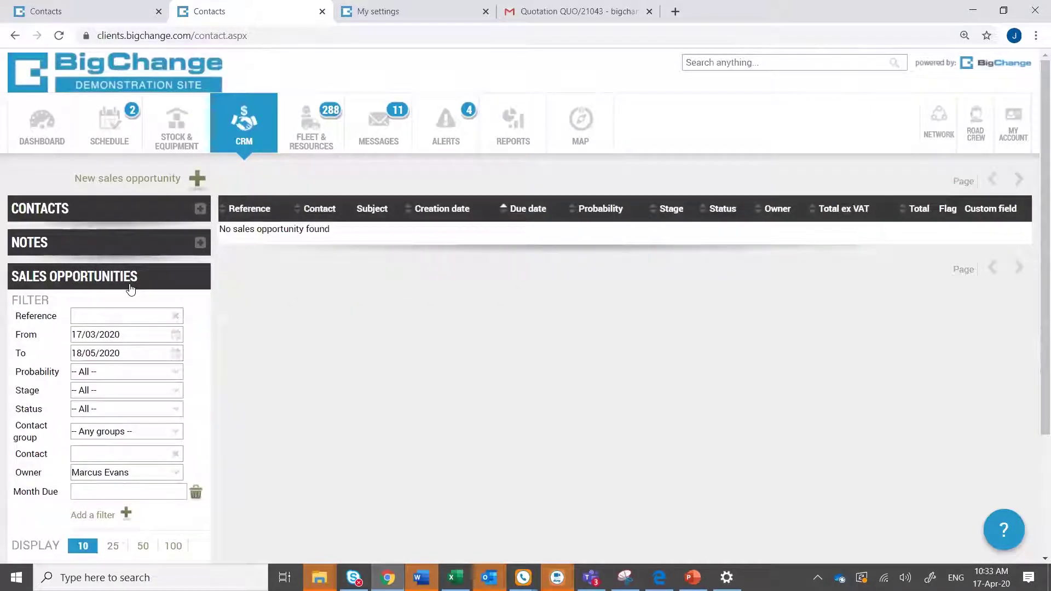
pyautogui.click(173, 472)
pyautogui.scroll(1, 117, 336)
pyautogui.click(112, 323)
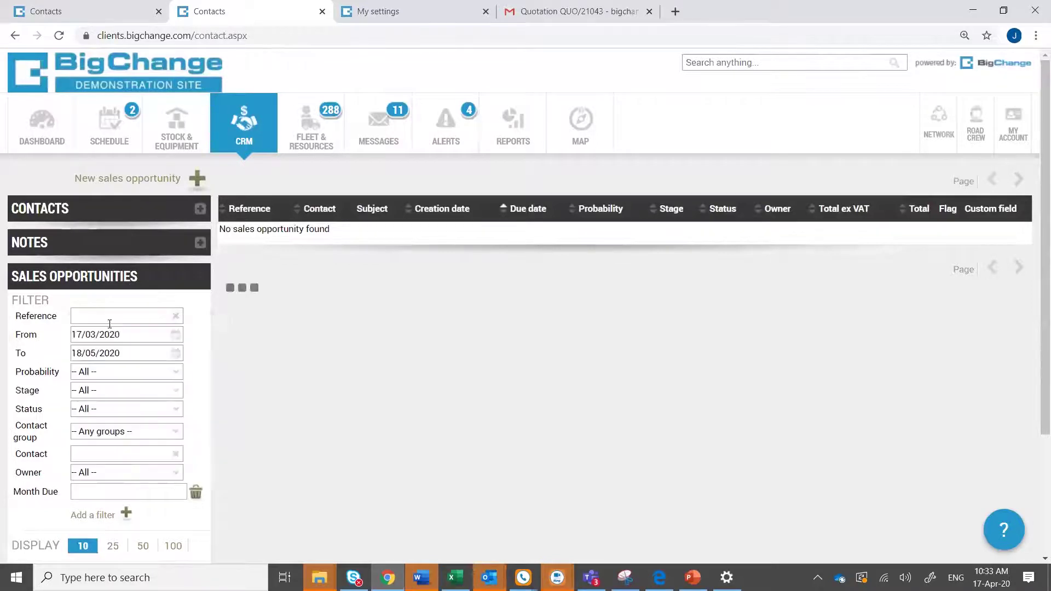
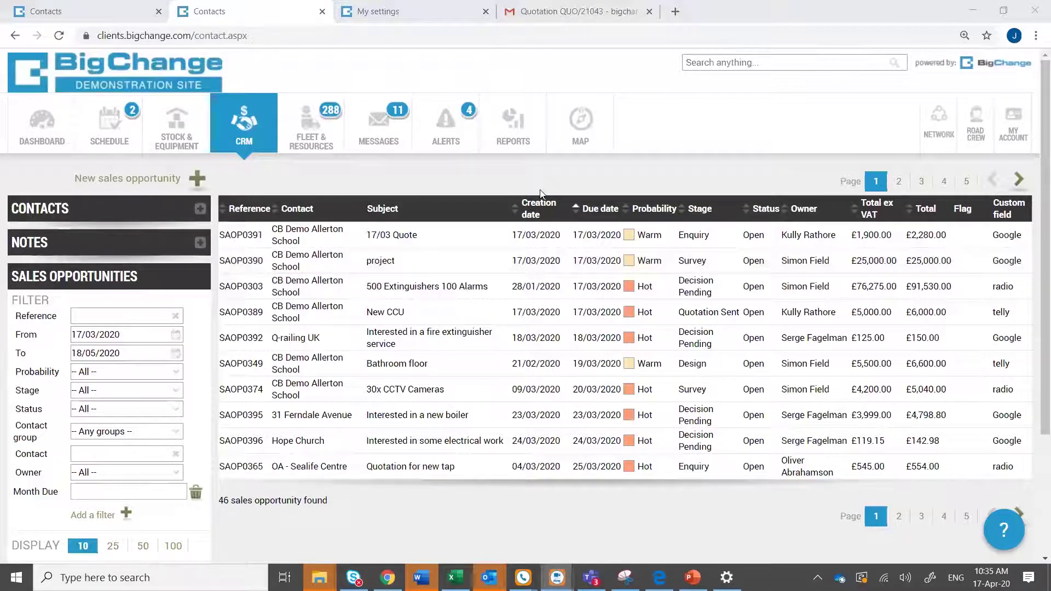
# Open the list of sales opportunity stages in the account's financial settings.
pyautogui.click(1013, 118)
pyautogui.click(945, 245)
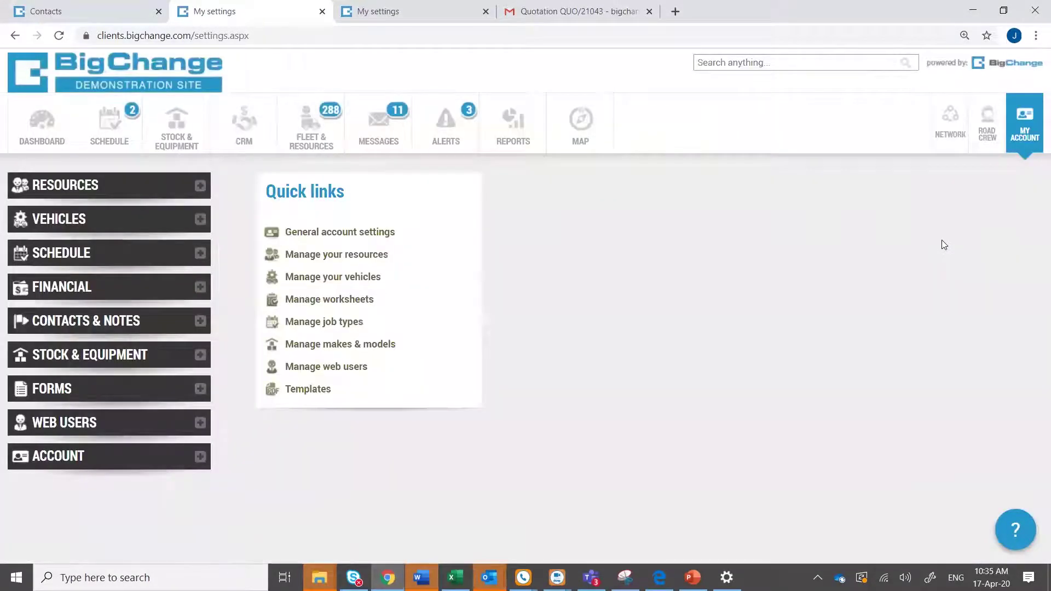
pyautogui.click(79, 290)
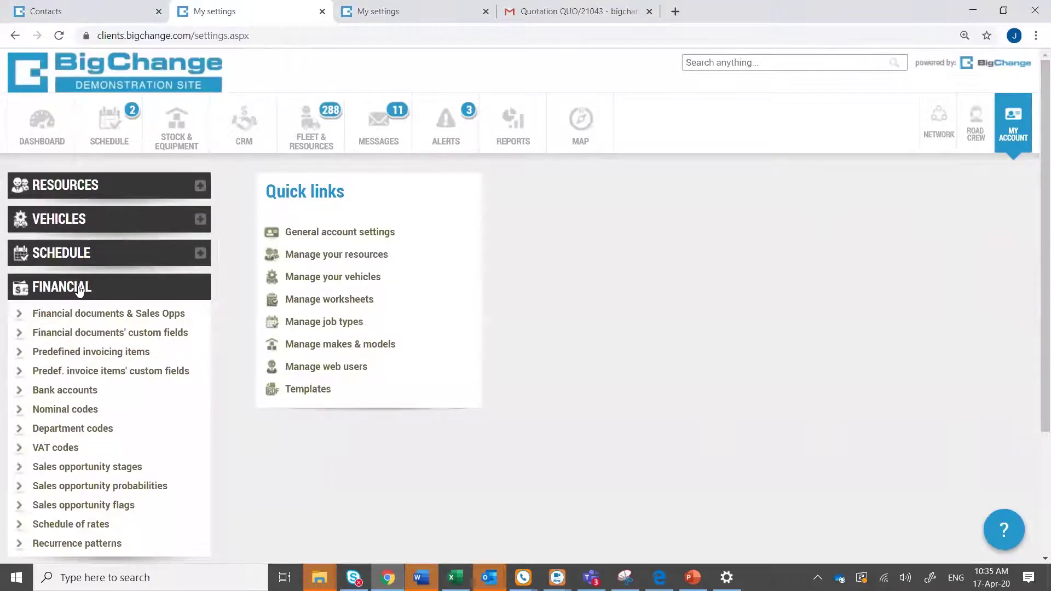
pyautogui.click(89, 471)
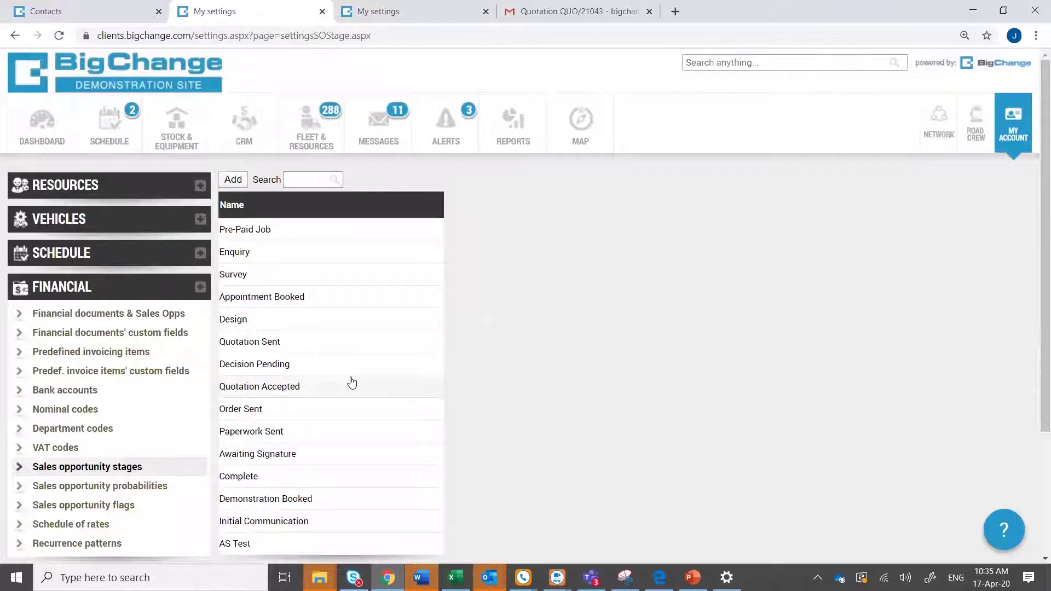
pyautogui.scroll(-1, 302, 386)
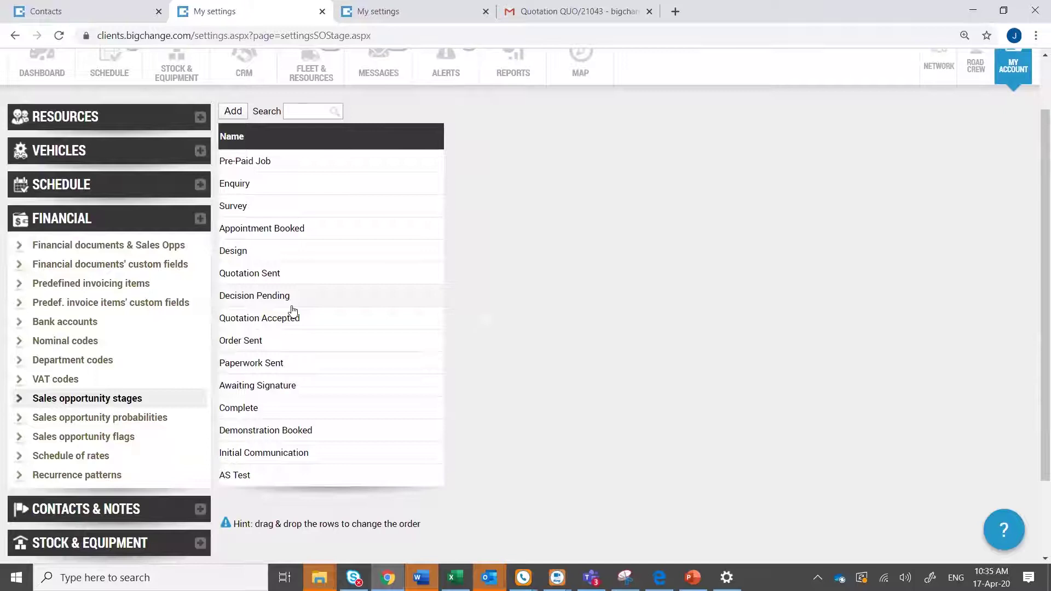
# Add a sales opportunity stage named "Charlie Testing" and place it directly below Pre-Paid Job.
pyautogui.click(233, 114)
pyautogui.write('Charlie')
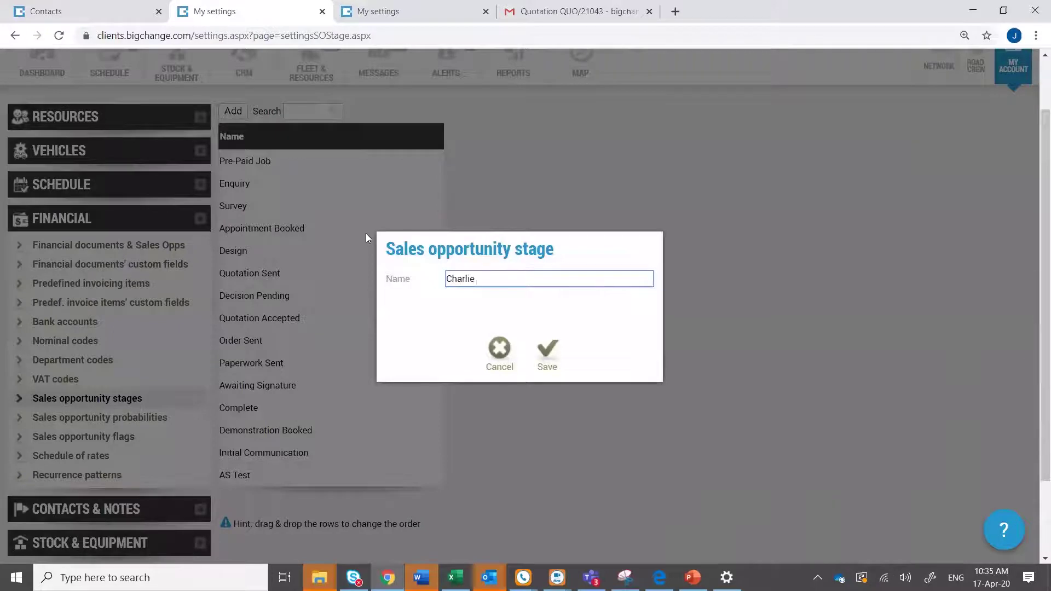
pyautogui.write(' Testing')
pyautogui.click(547, 349)
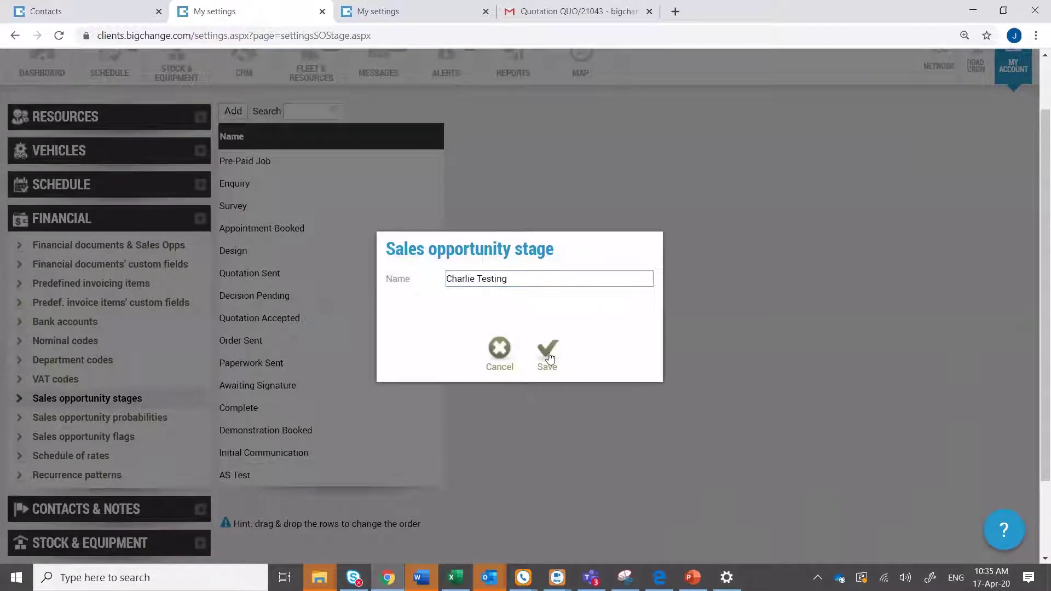
pyautogui.moveTo(276, 497); pyautogui.dragTo(278, 168)
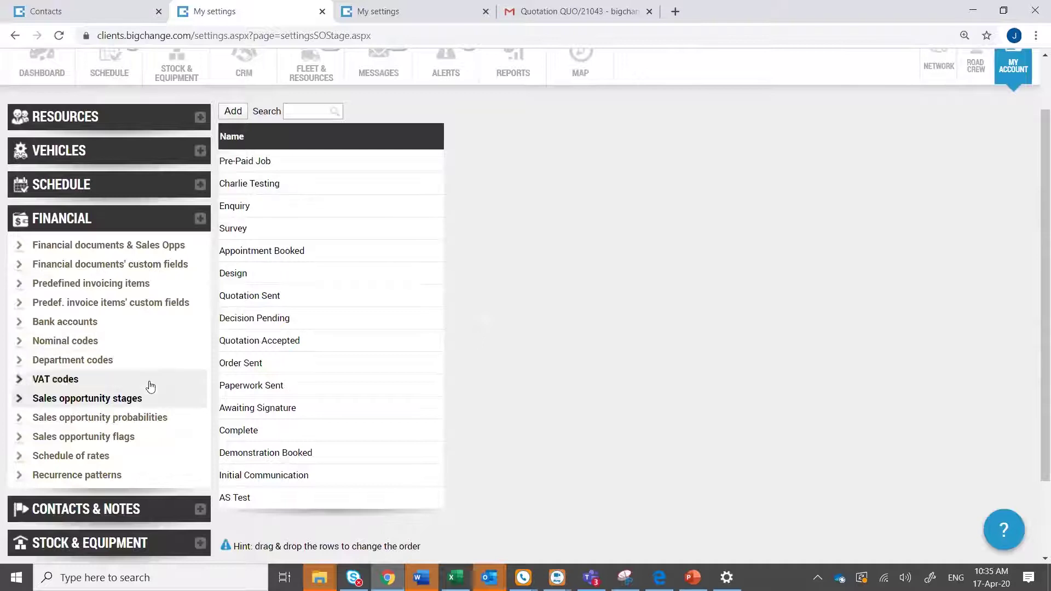
# Add a sales opportunity probability named "Really Really Hot" with the purple colour.
pyautogui.click(128, 419)
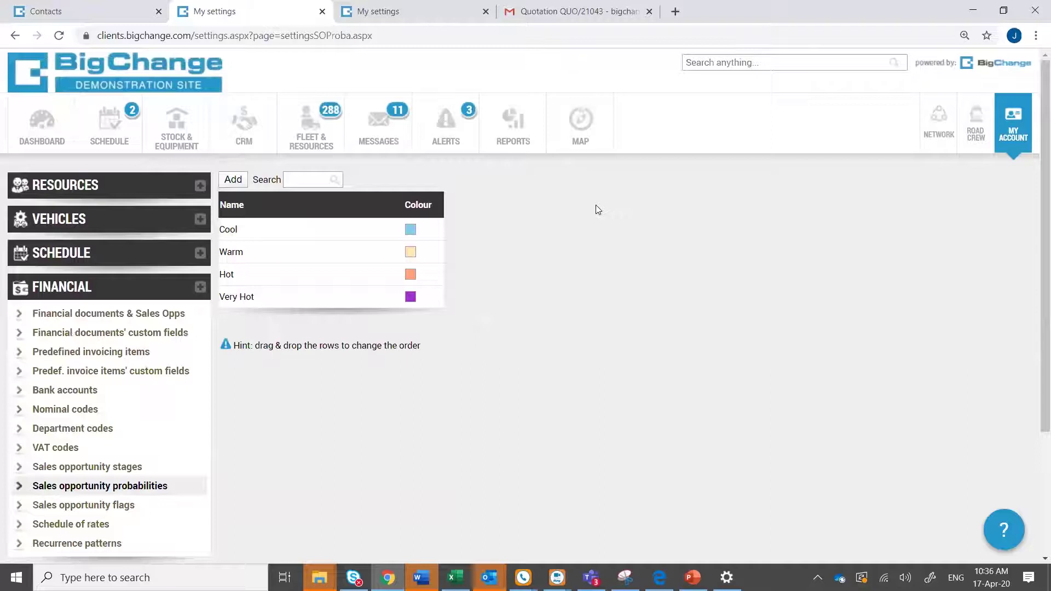
pyautogui.click(233, 181)
pyautogui.write('Really Rea')
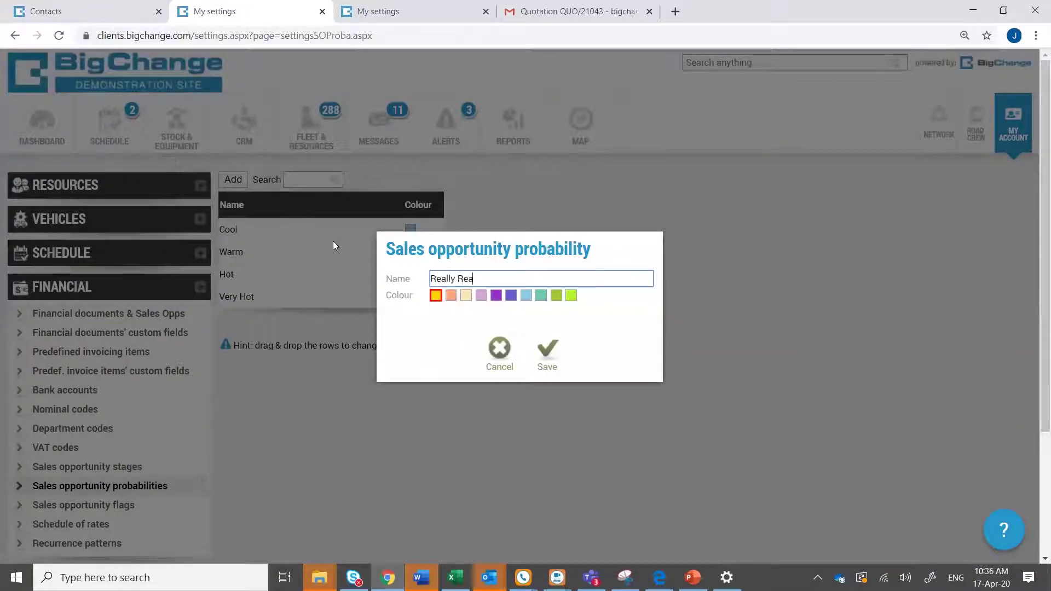
pyautogui.write('lly  Hot')
pyautogui.click(496, 297)
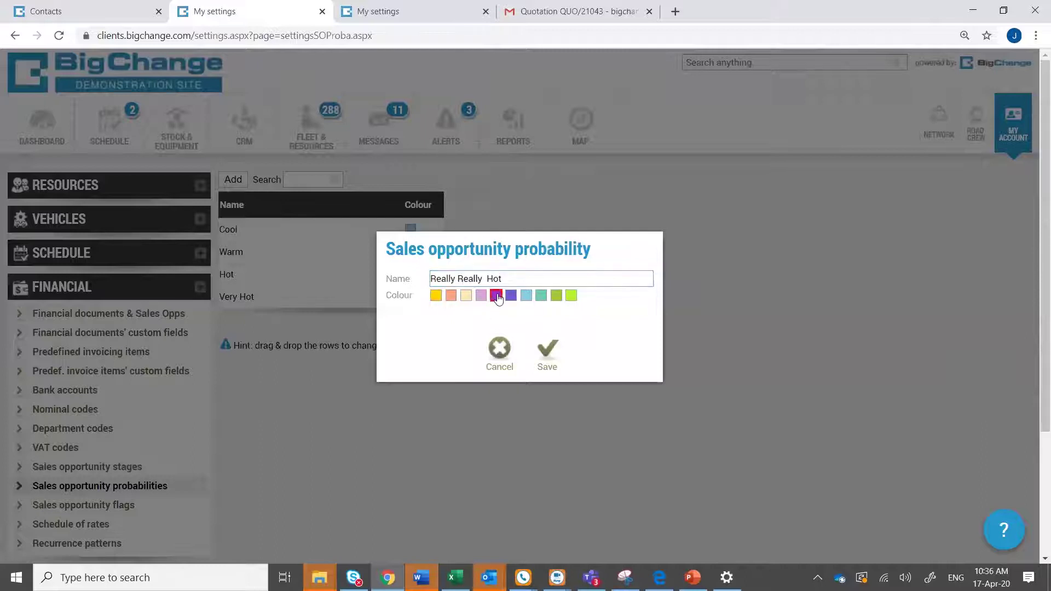
pyautogui.click(547, 351)
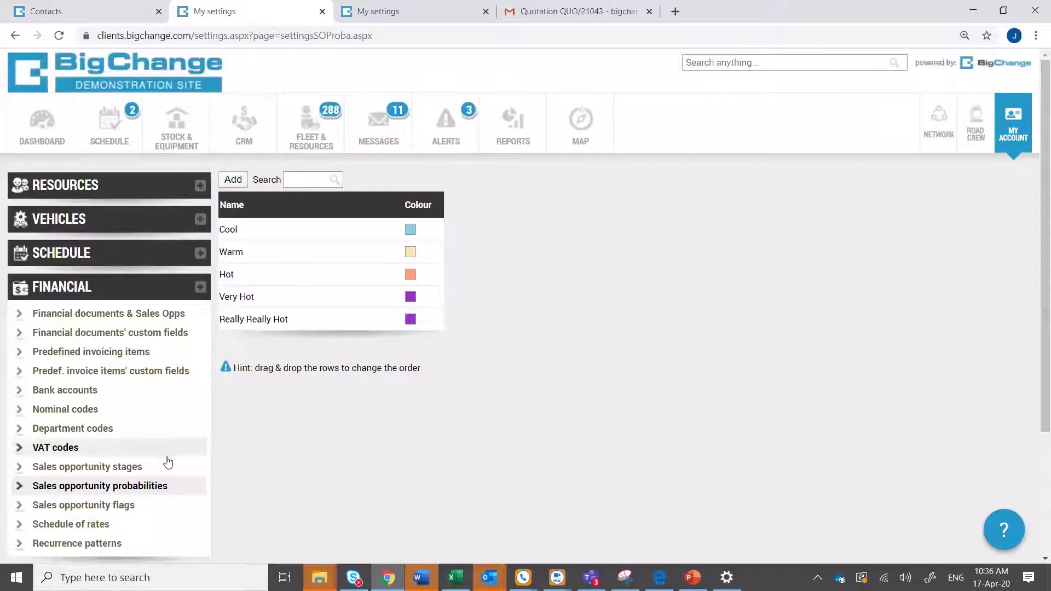
# Review the sales opportunity flags in the financial settings, and return to the CRM sales opportunities list.
pyautogui.click(113, 507)
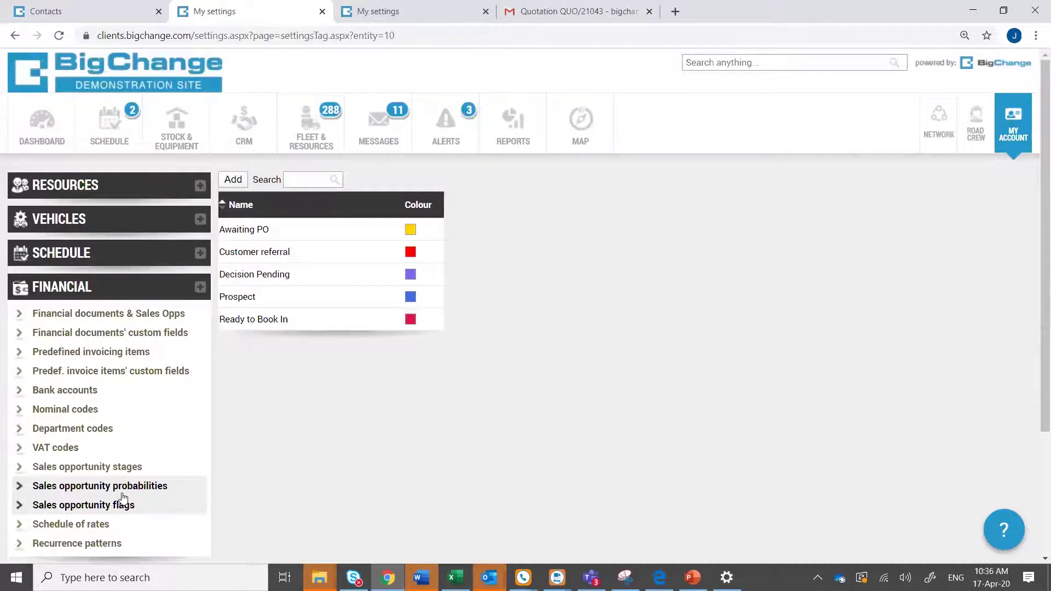
pyautogui.click(253, 133)
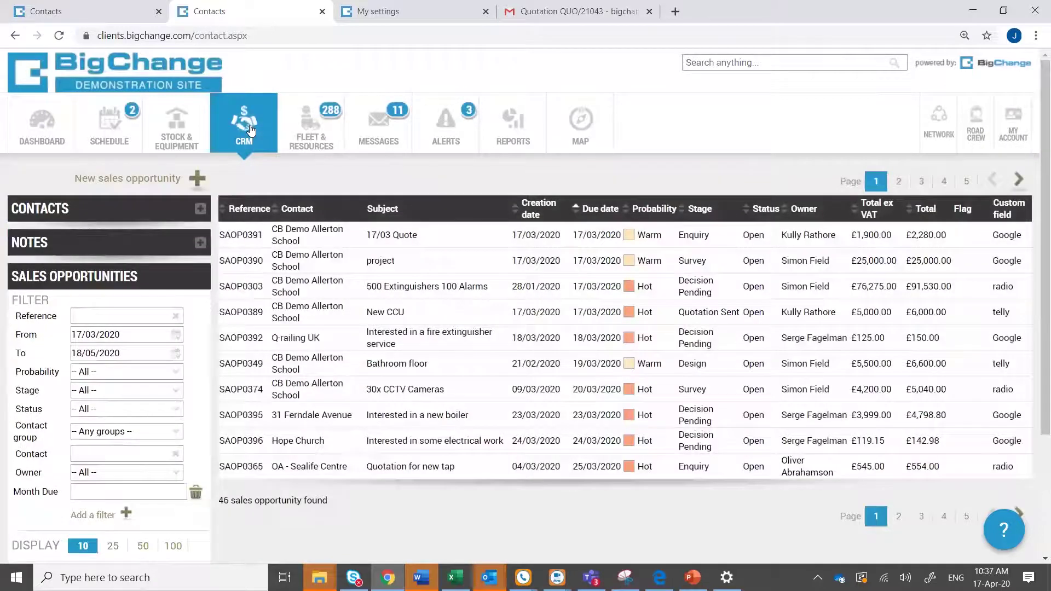
pyautogui.click(197, 178)
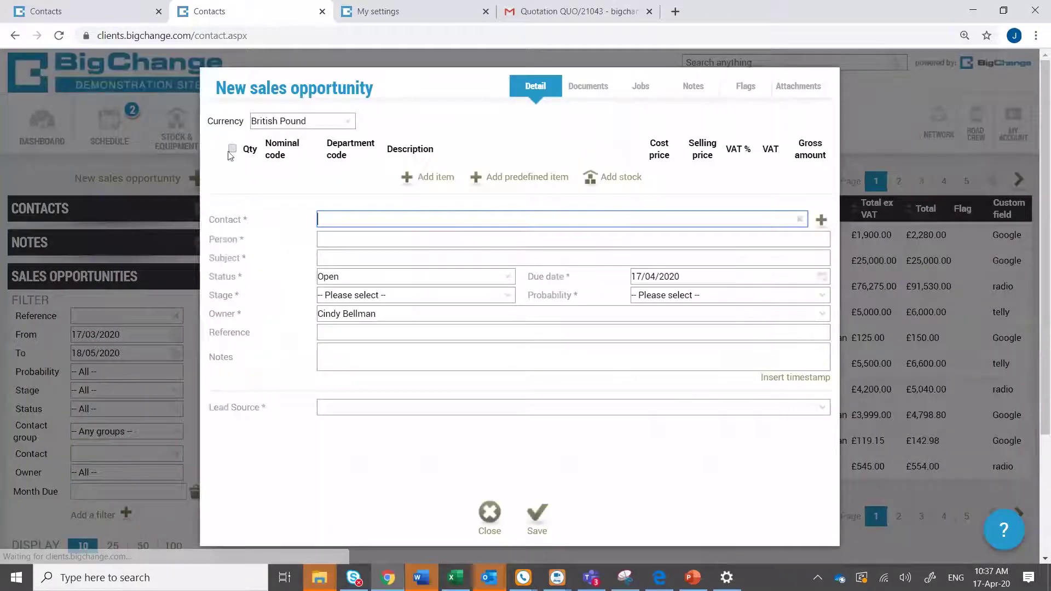
pyautogui.write('aller')
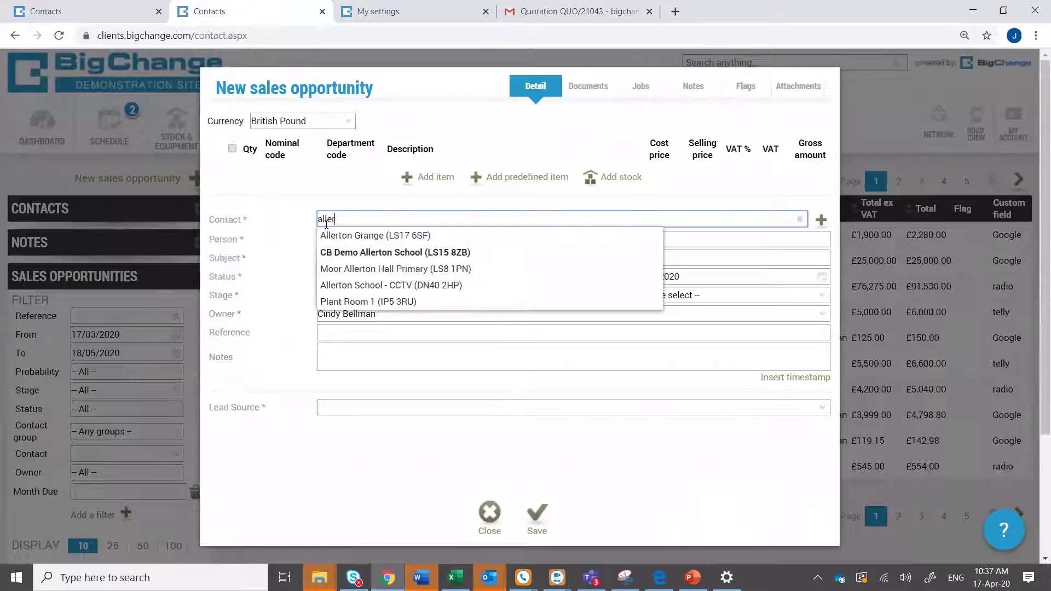
pyautogui.click(363, 253)
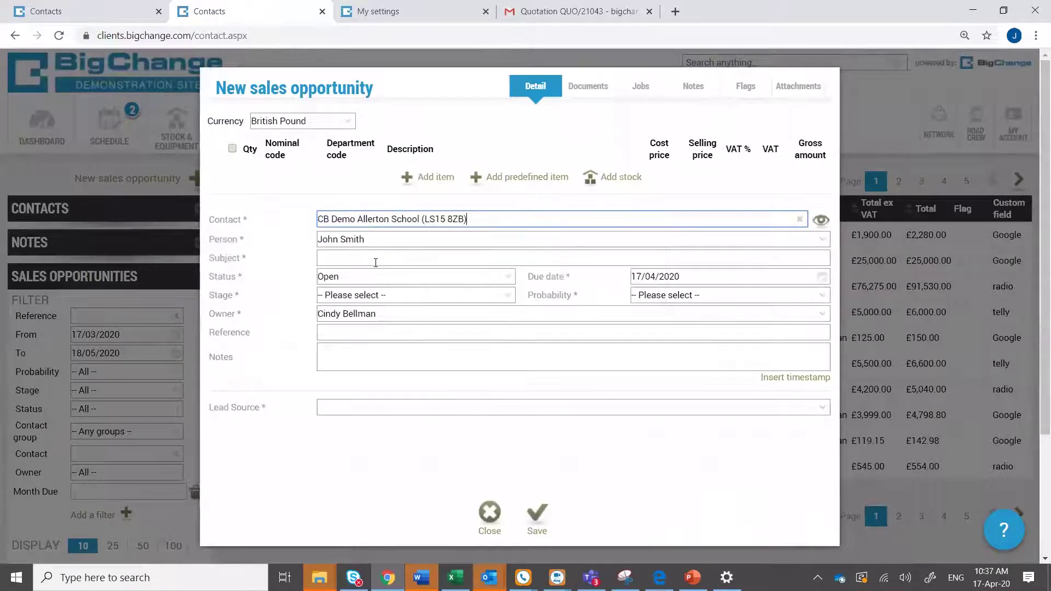
pyautogui.click(489, 512)
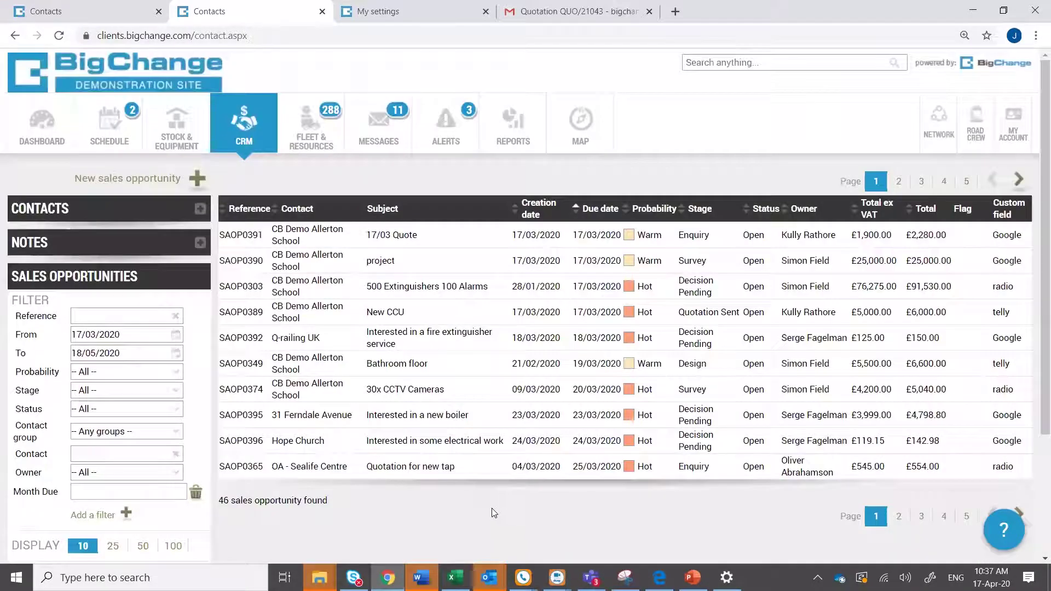
# Search the CRM contacts for "aller" and open the Allerton Grange contact's financial sales opportunities.
pyautogui.click(104, 209)
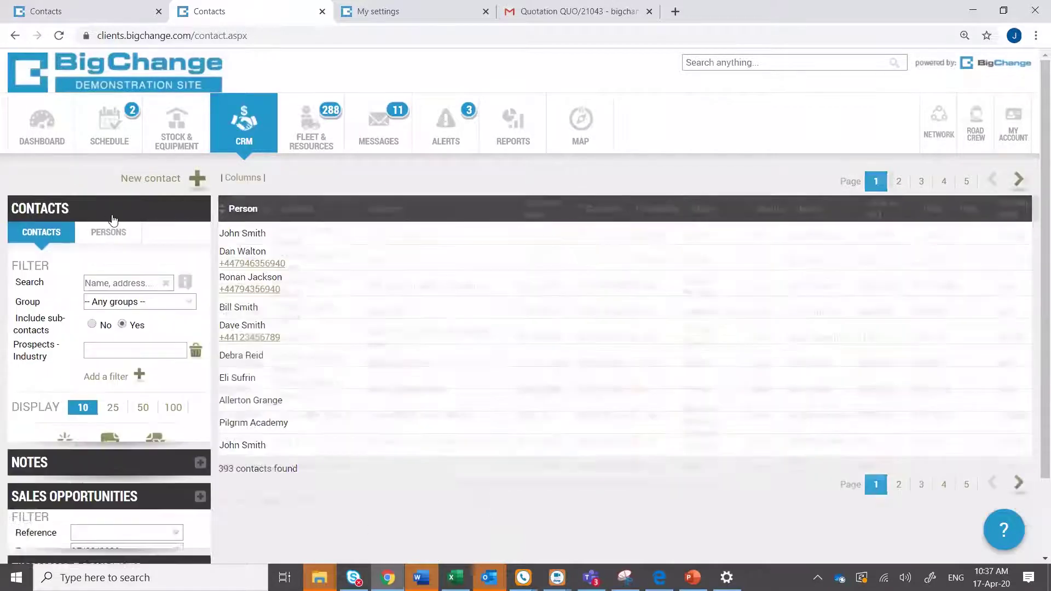
pyautogui.click(119, 282)
pyautogui.write('aller')
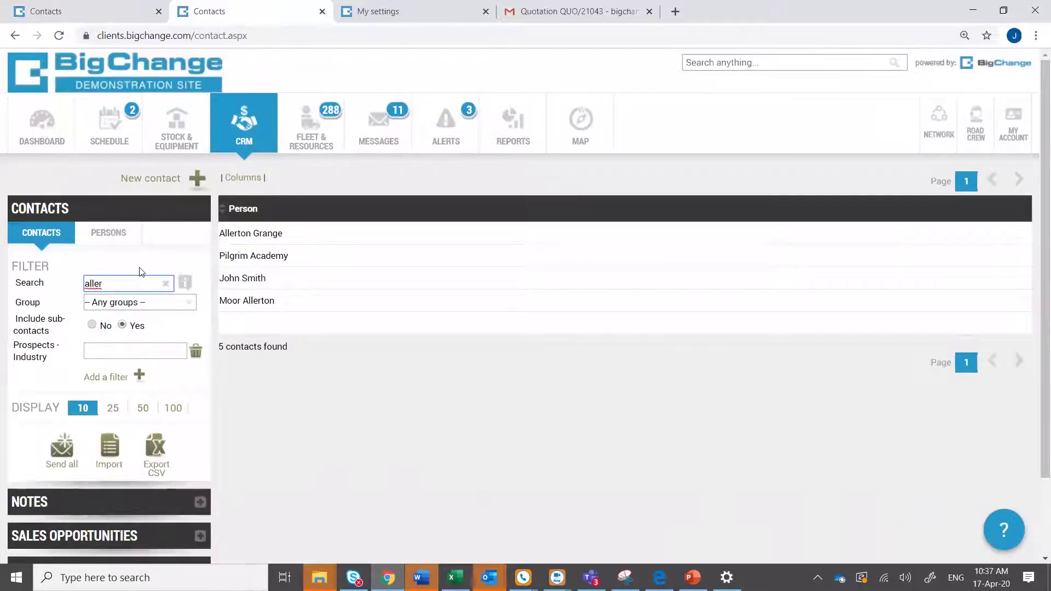
pyautogui.click(107, 233)
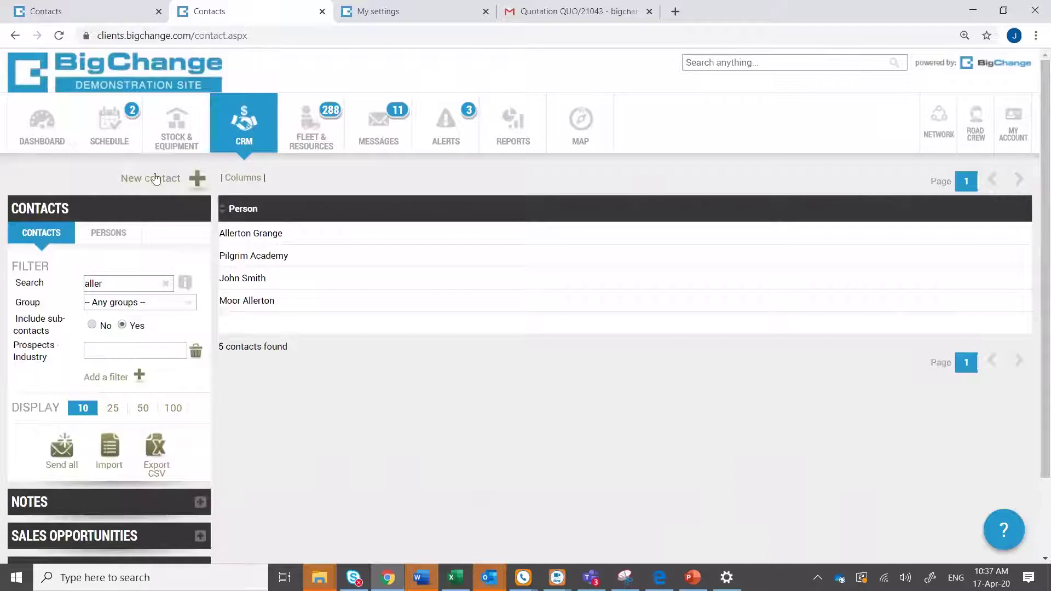
pyautogui.click(244, 238)
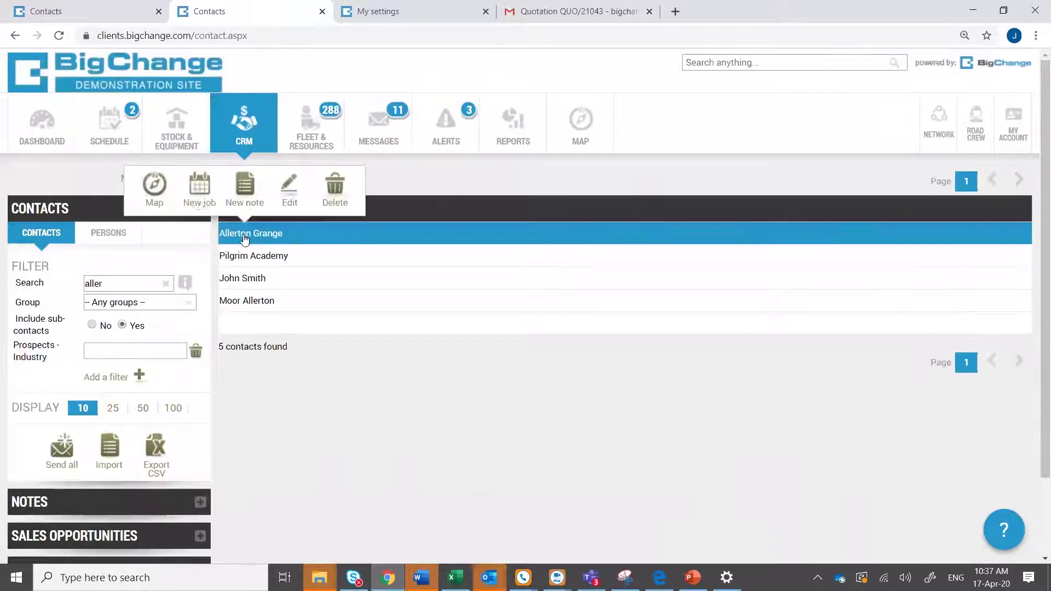
pyautogui.click(290, 190)
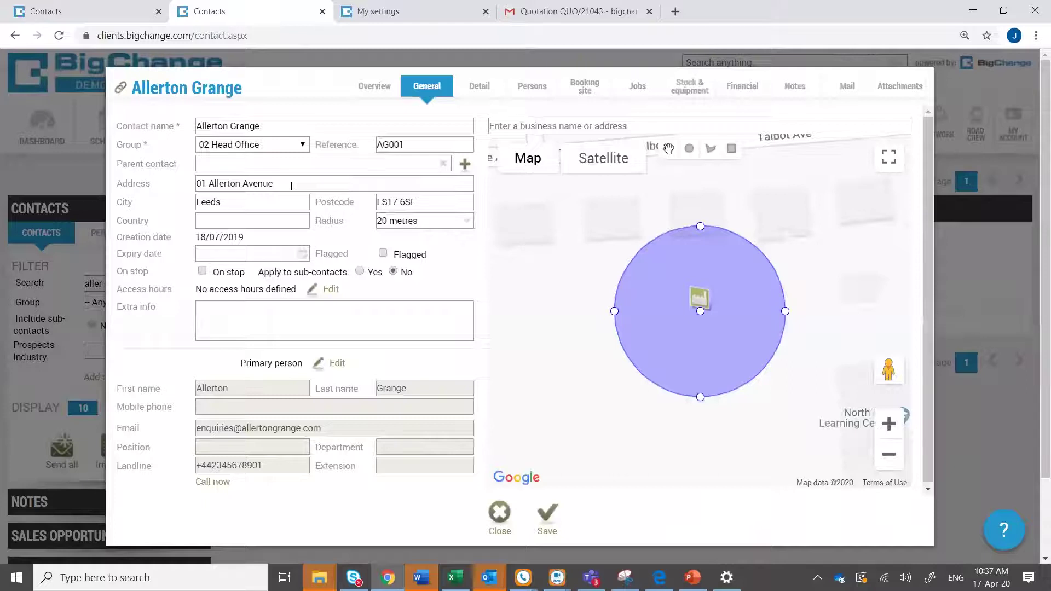
pyautogui.click(753, 90)
pyautogui.click(280, 113)
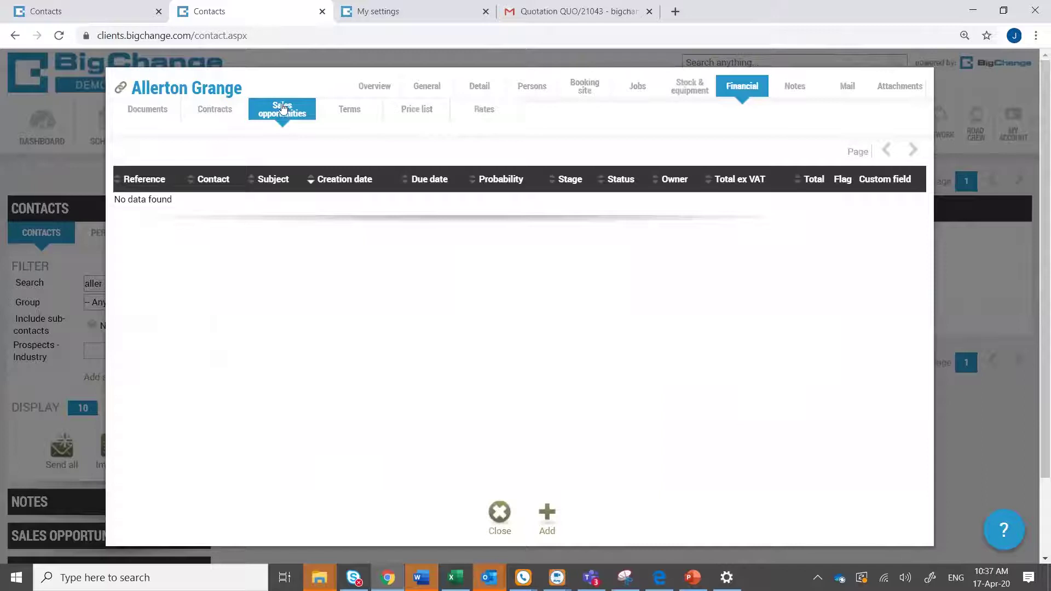
# Start a new sales opportunity for Allerton Grange with the predefined item Baxi Boiler at a selling price of 25000.00.
pyautogui.click(546, 513)
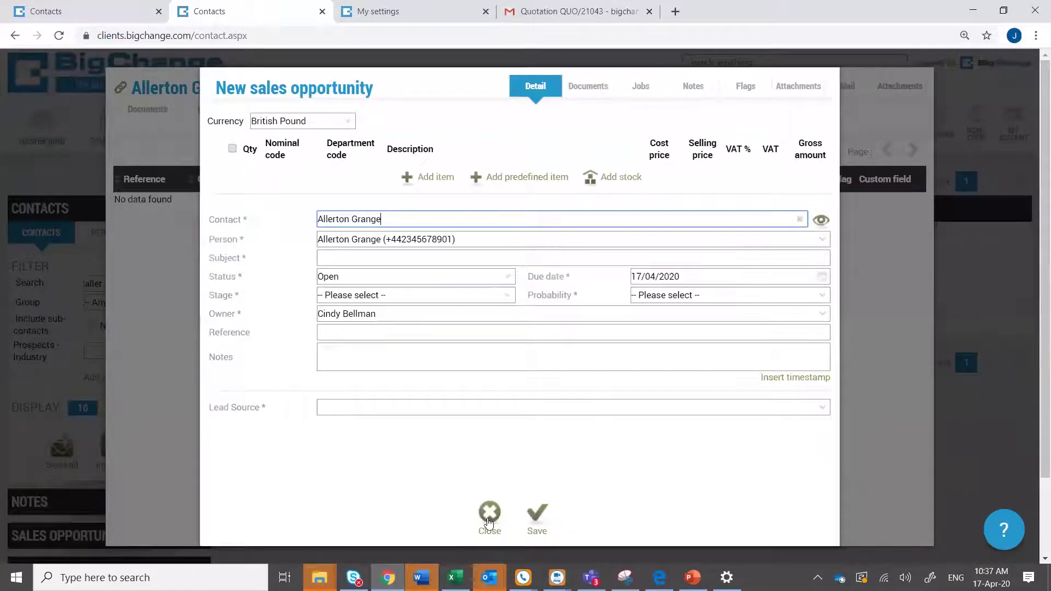
pyautogui.click(489, 518)
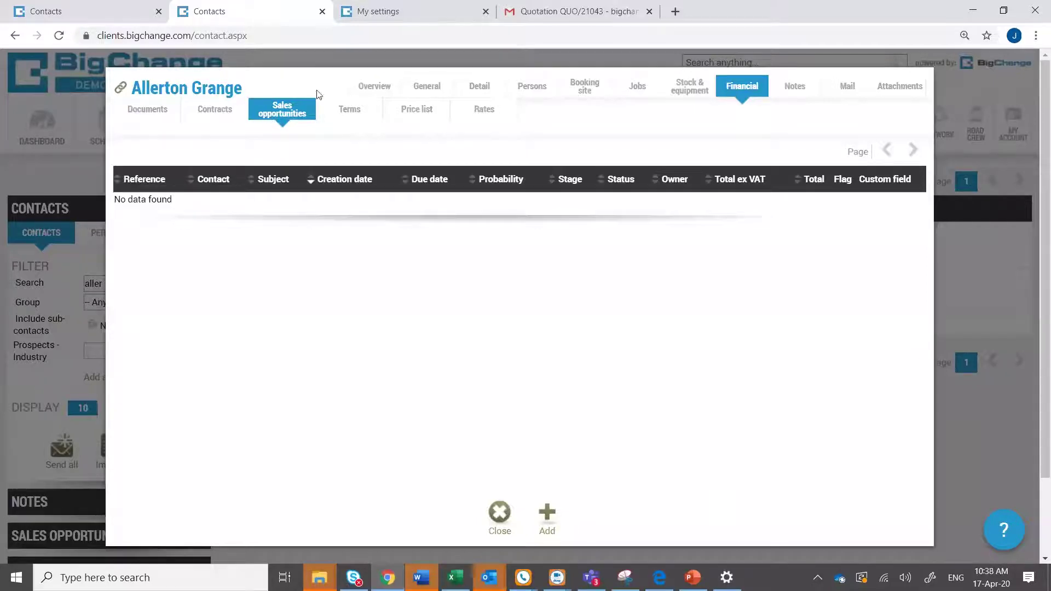
pyautogui.click(547, 510)
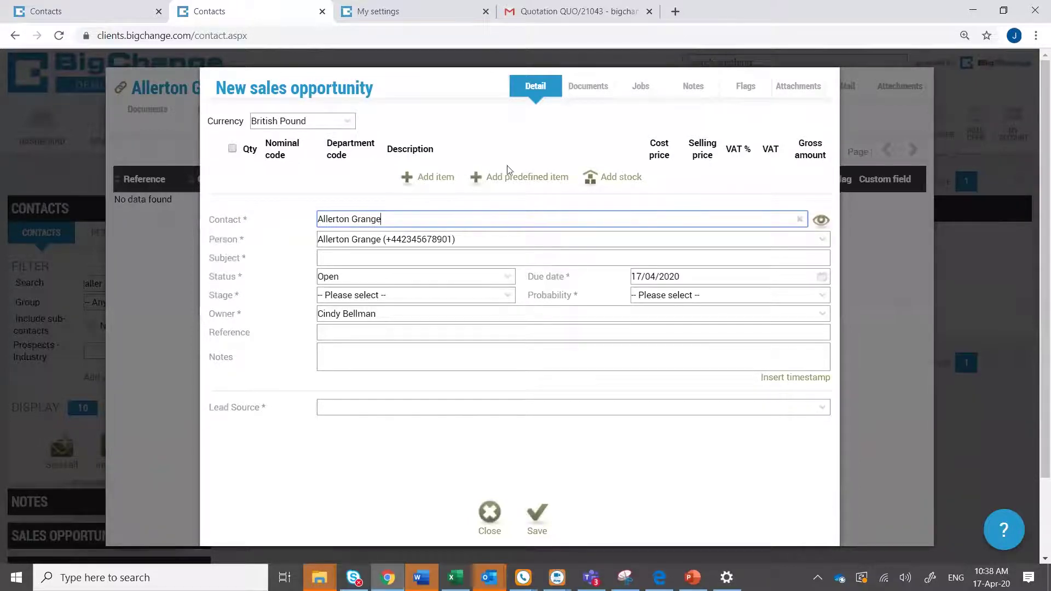
pyautogui.click(474, 179)
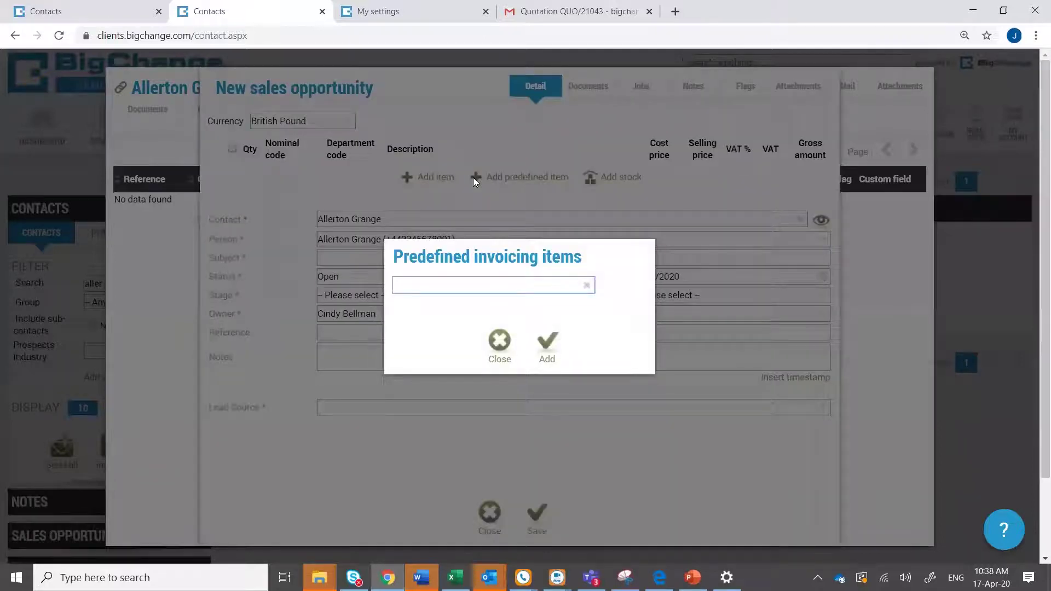
pyautogui.write('boiler')
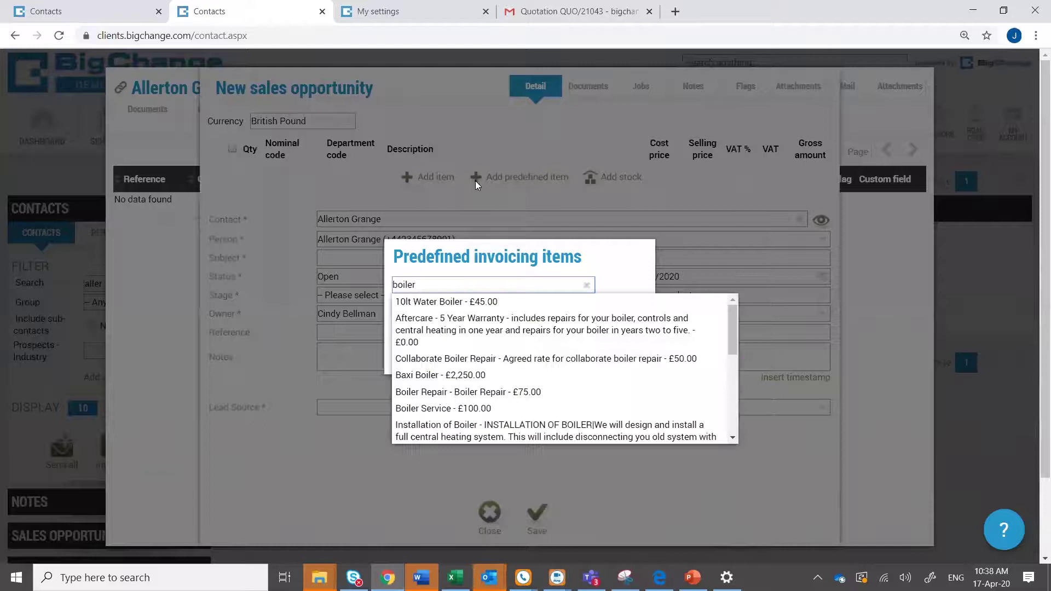
pyautogui.click(445, 376)
pyautogui.click(543, 341)
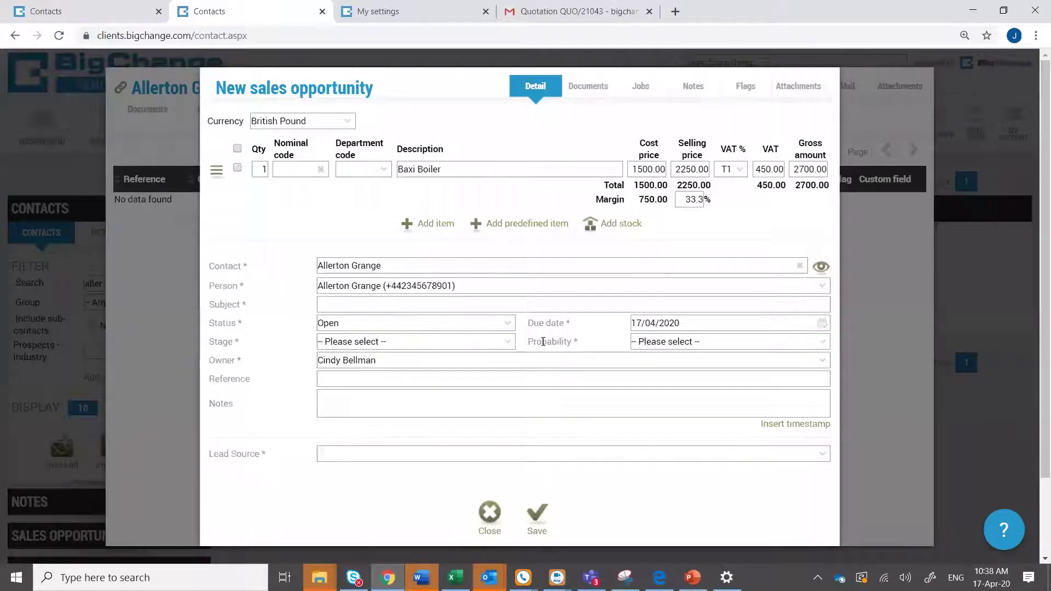
pyautogui.click(673, 170)
pyautogui.write('25')
# Enter the subject "domestic baxi install" with status Open, and set the due date to 31/05/2020.
pyautogui.click(344, 305)
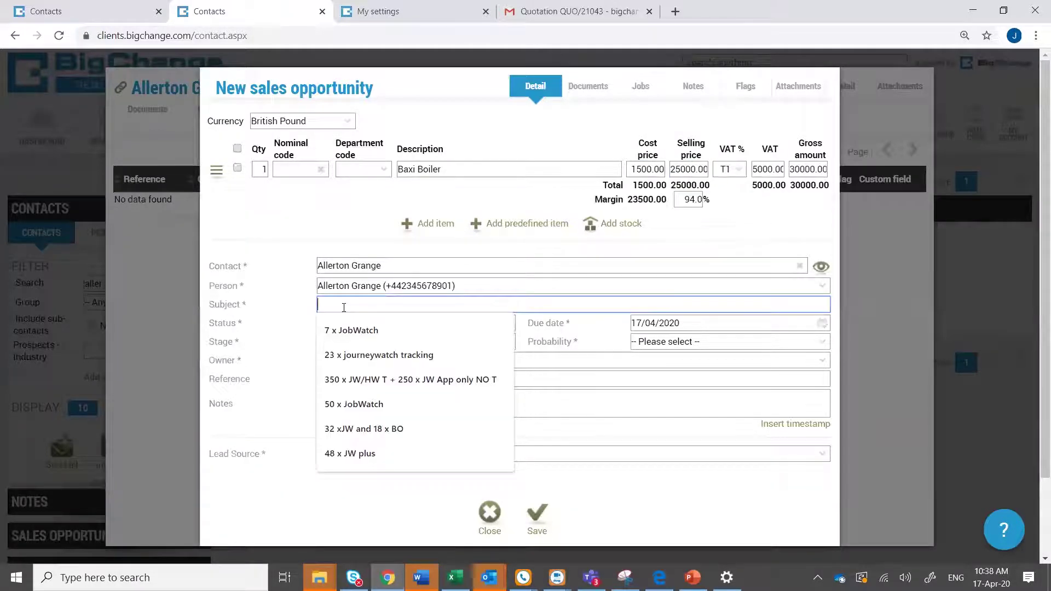
pyautogui.write('domestic baxi install')
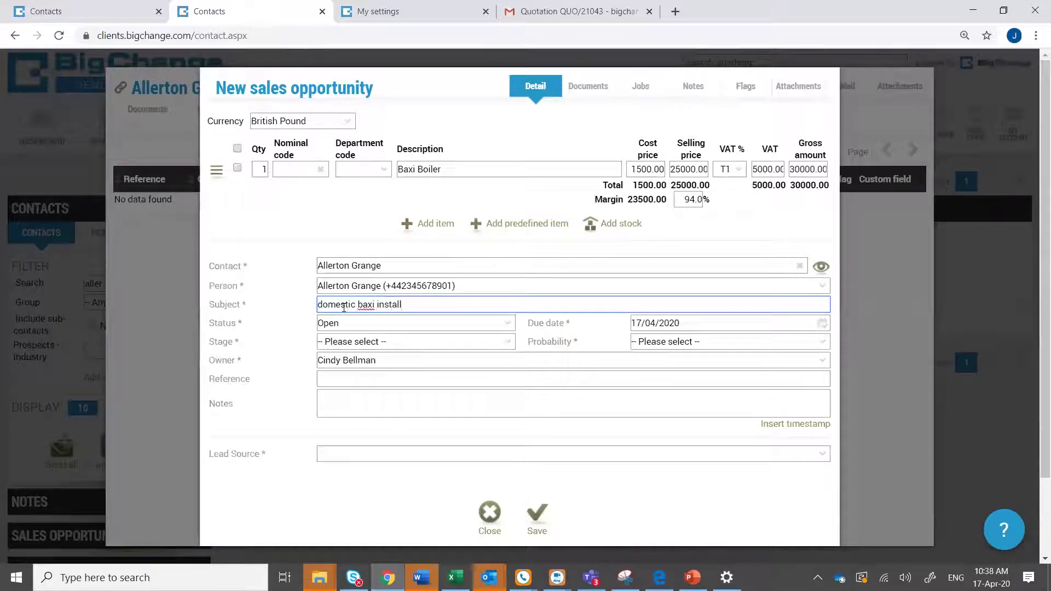
pyautogui.click(509, 325)
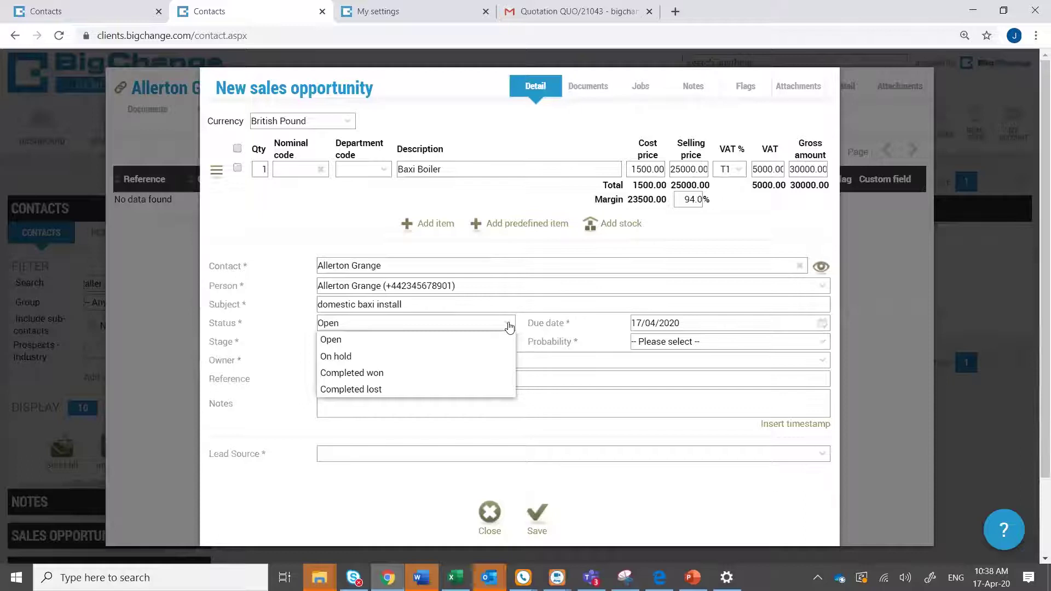
pyautogui.click(476, 342)
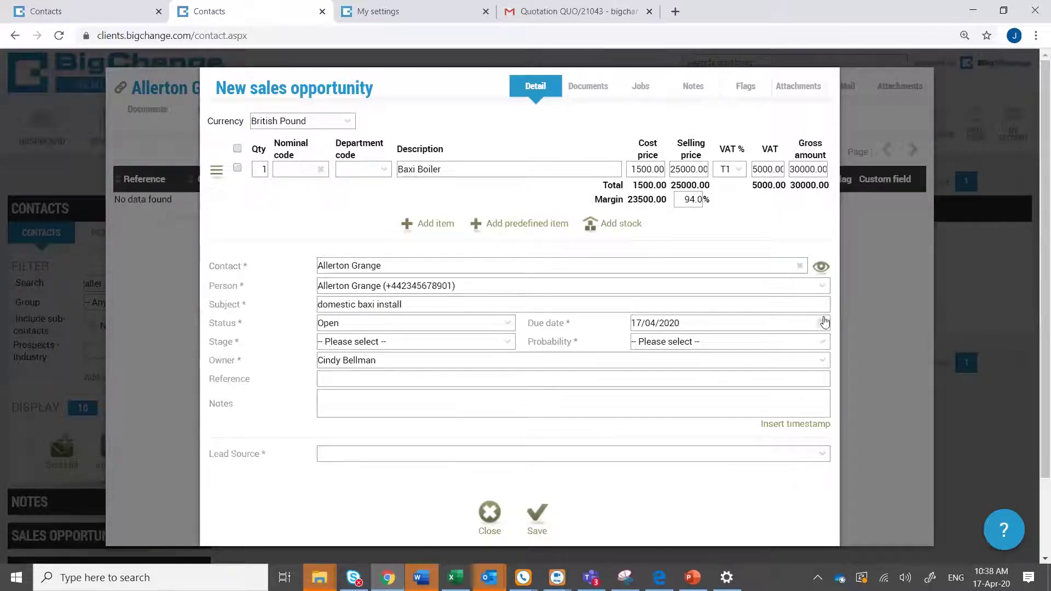
pyautogui.click(824, 322)
pyautogui.click(778, 343)
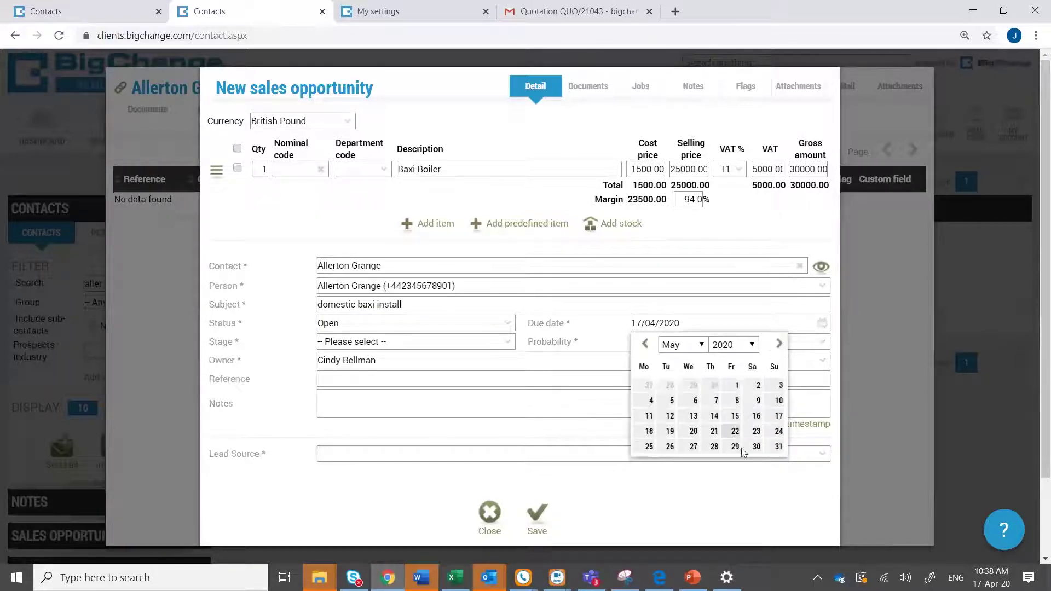
pyautogui.click(777, 446)
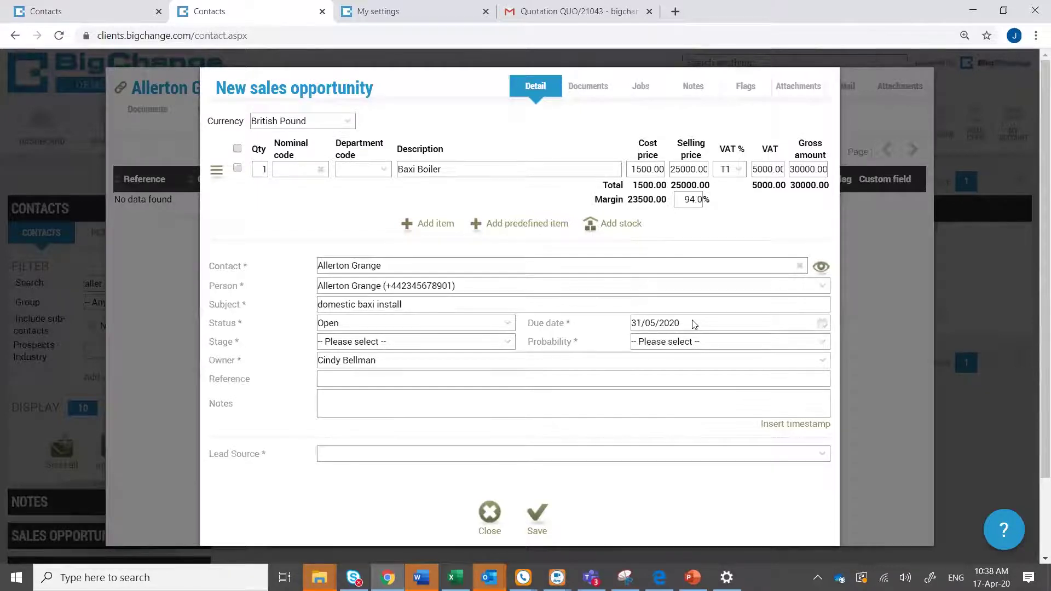
# Set the opportunity's stage to Charlie Testing and its probability to Really Really Hot.
pyautogui.click(504, 345)
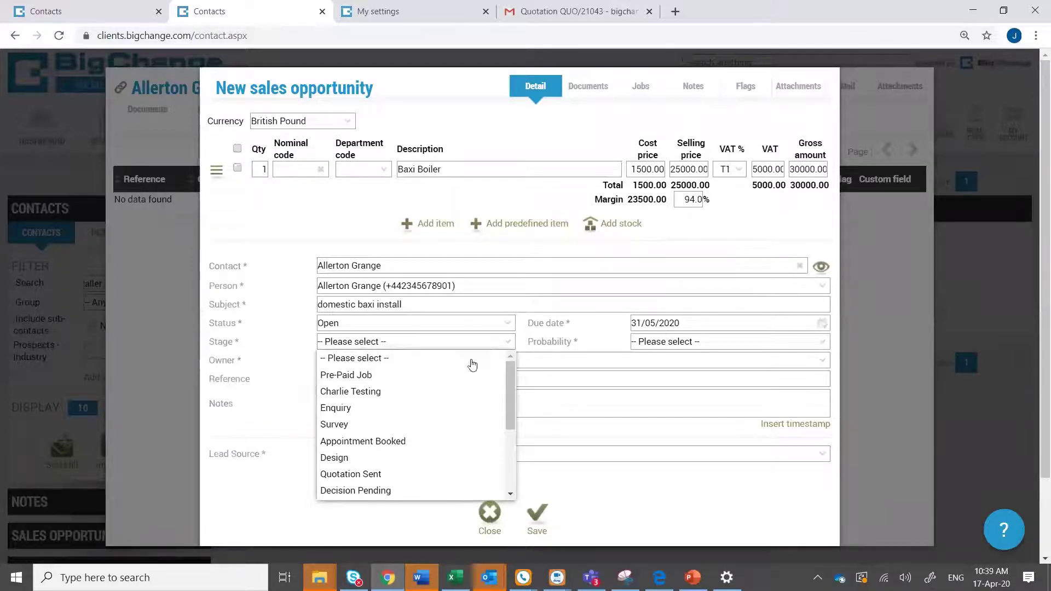
pyautogui.click(437, 391)
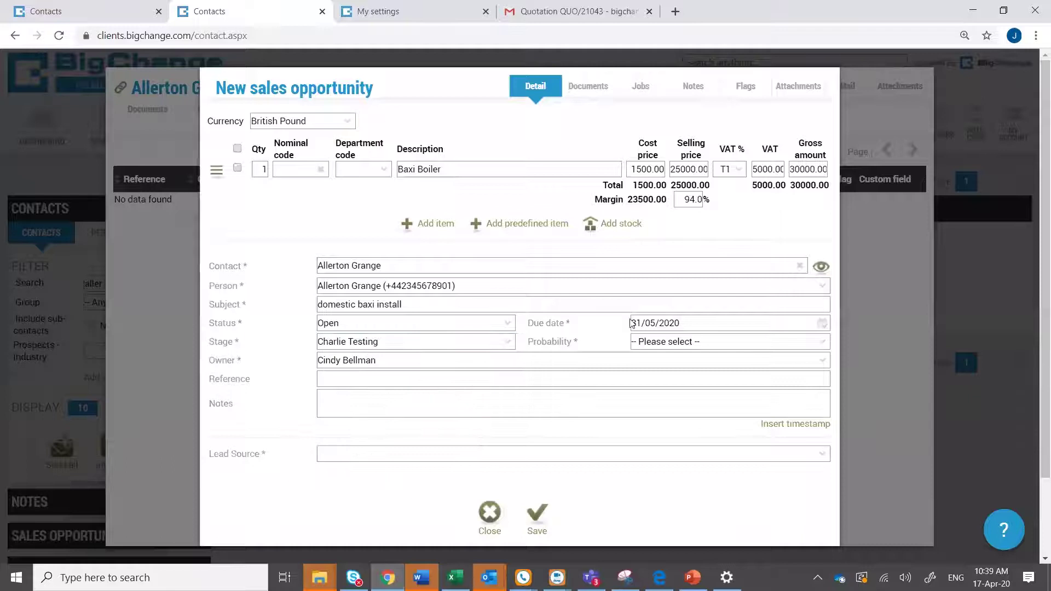
pyautogui.click(688, 342)
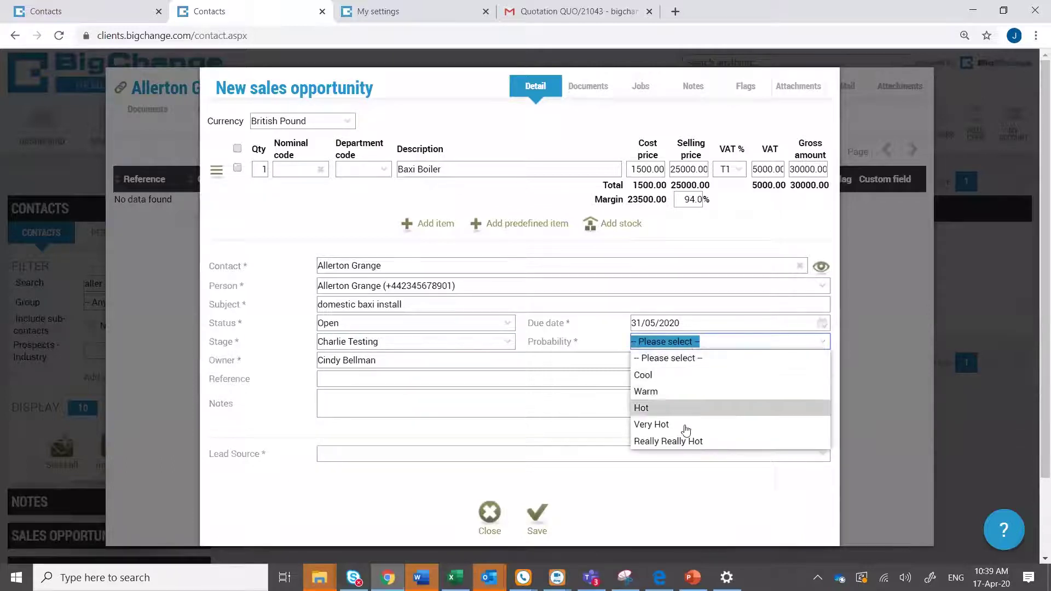
pyautogui.click(684, 446)
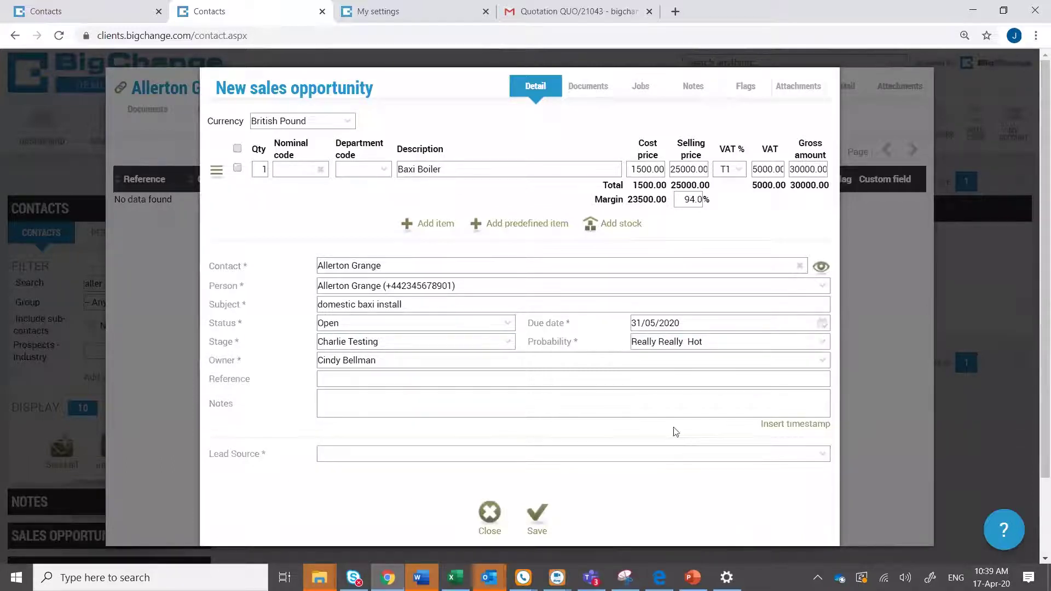
# Set the lead source to "Existing customer" and save the new sales opportunity.
pyautogui.click(391, 458)
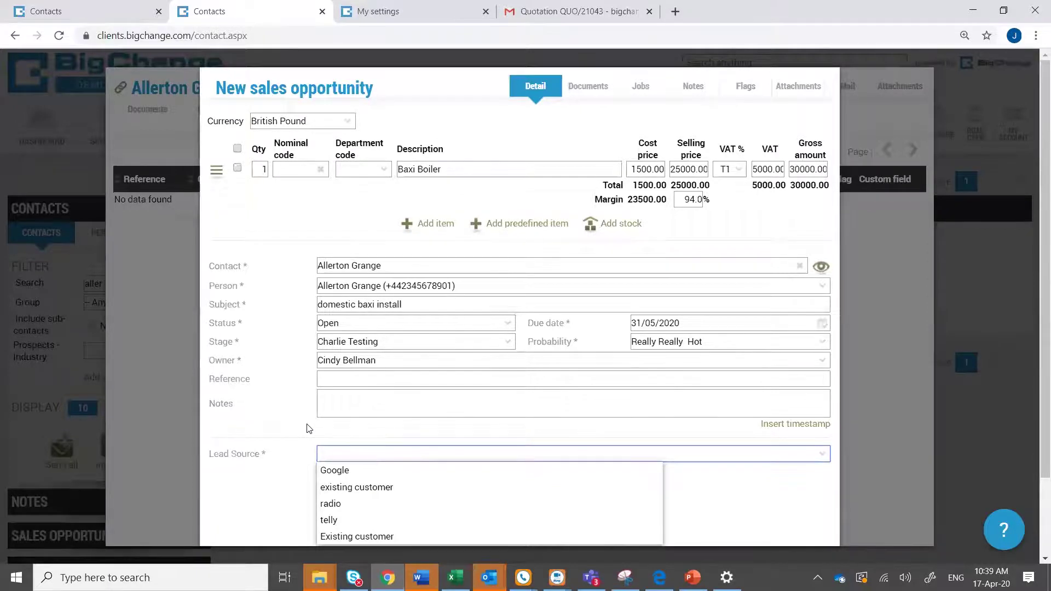
pyautogui.scroll(-1, 307, 428)
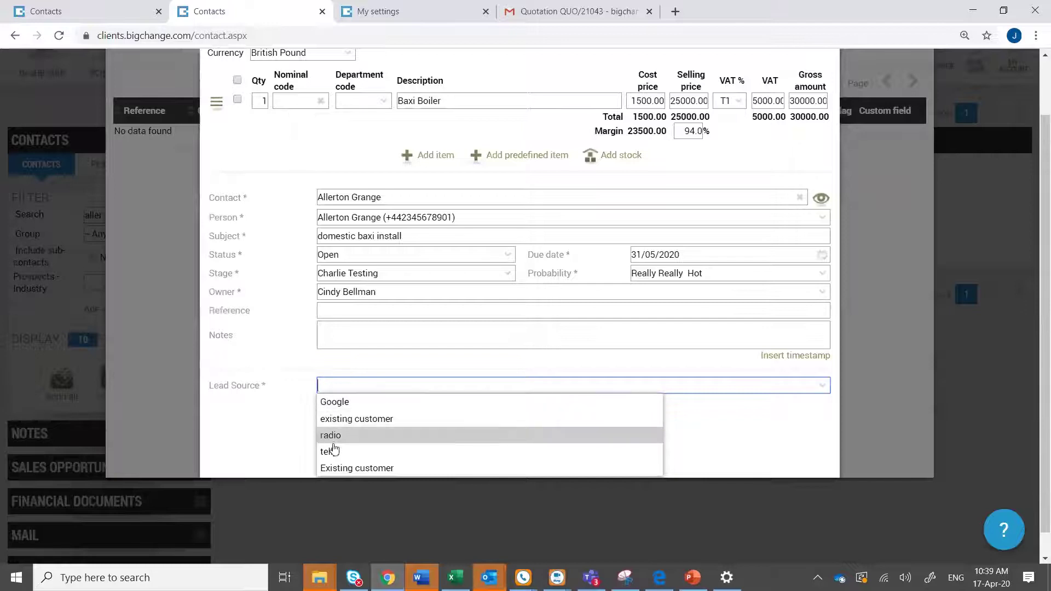
pyautogui.click(336, 467)
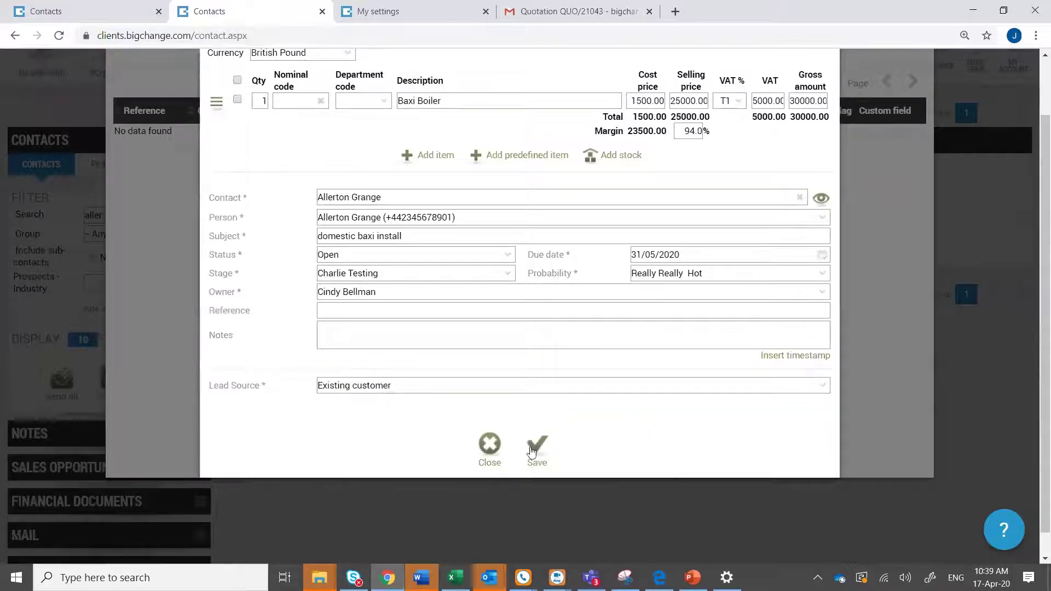
pyautogui.scroll(2, 481, 315)
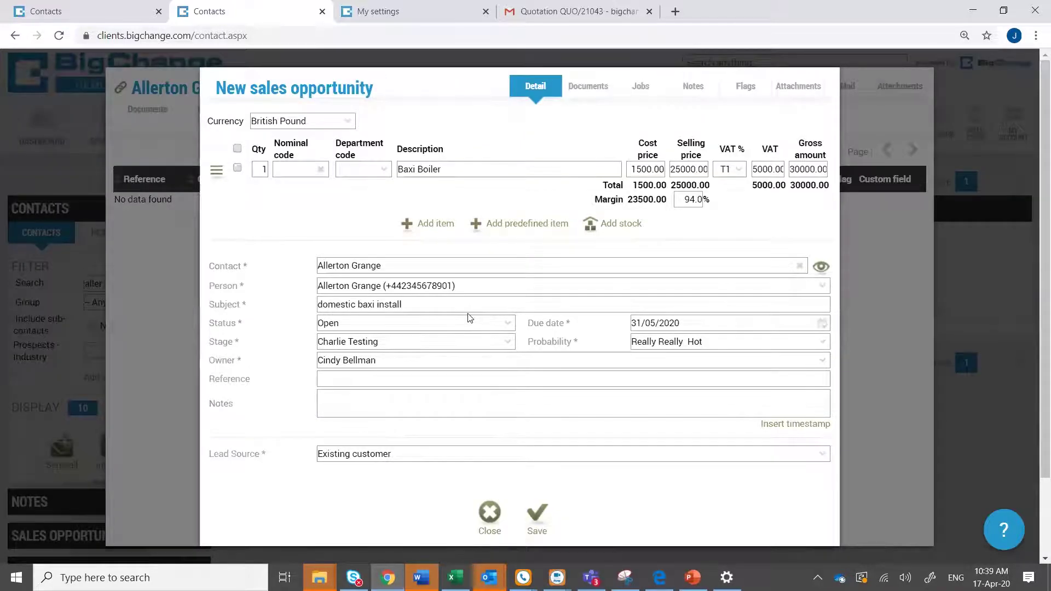
pyautogui.click(535, 520)
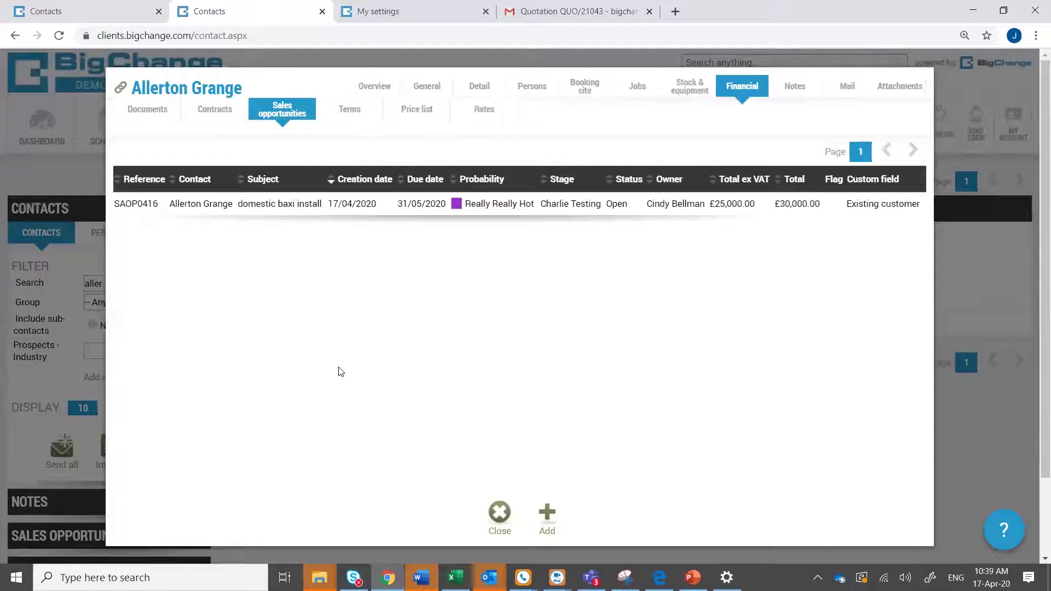
# Add a Customer referral flag to Allerton Grange's "domestic baxi install" sales opportunity and save the opportunity.
pyautogui.click(499, 206)
pyautogui.click(497, 168)
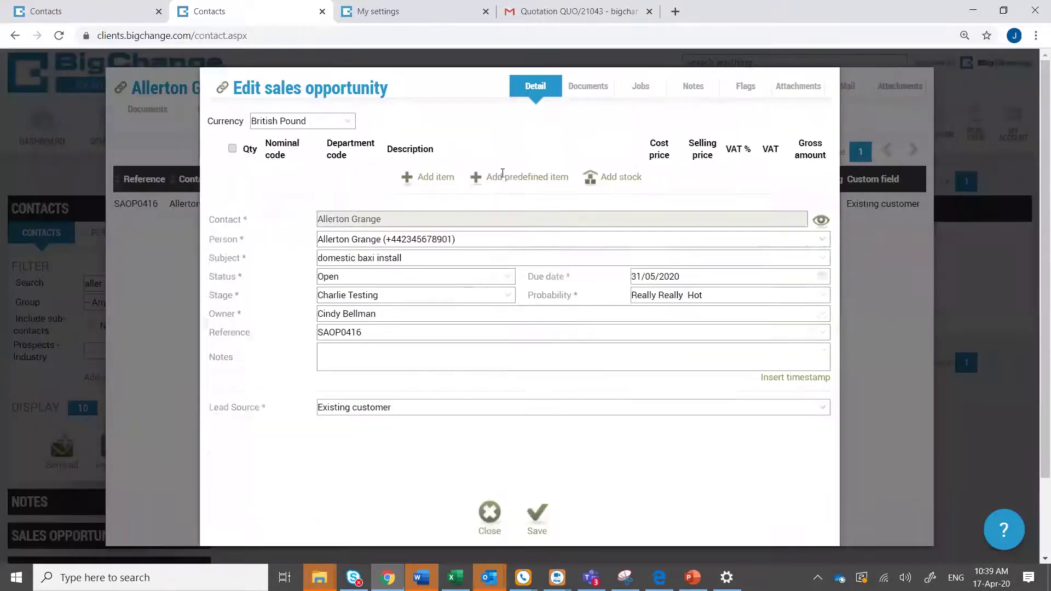
pyautogui.click(749, 88)
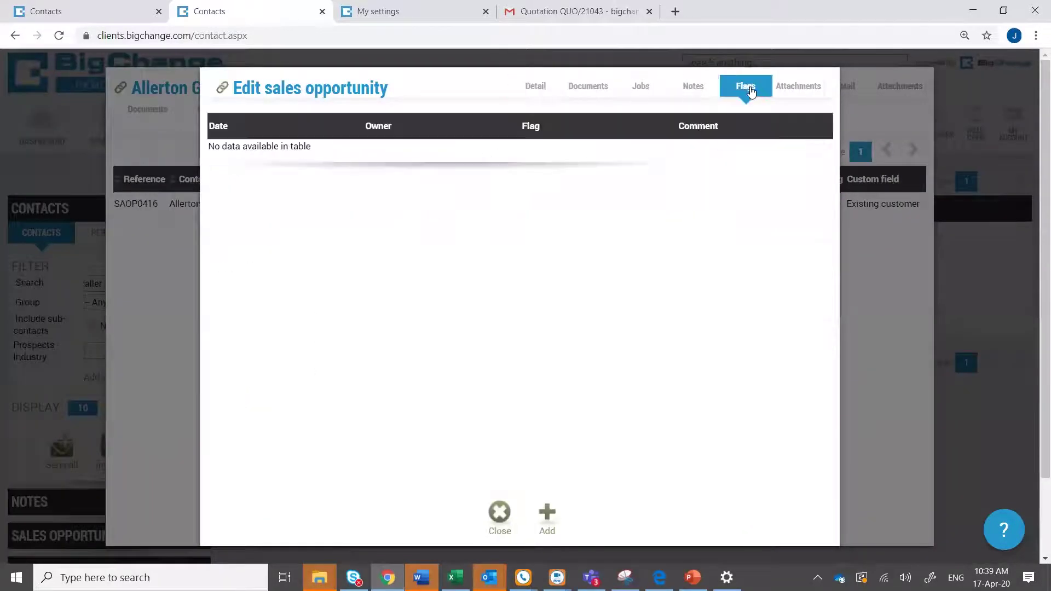
pyautogui.click(546, 518)
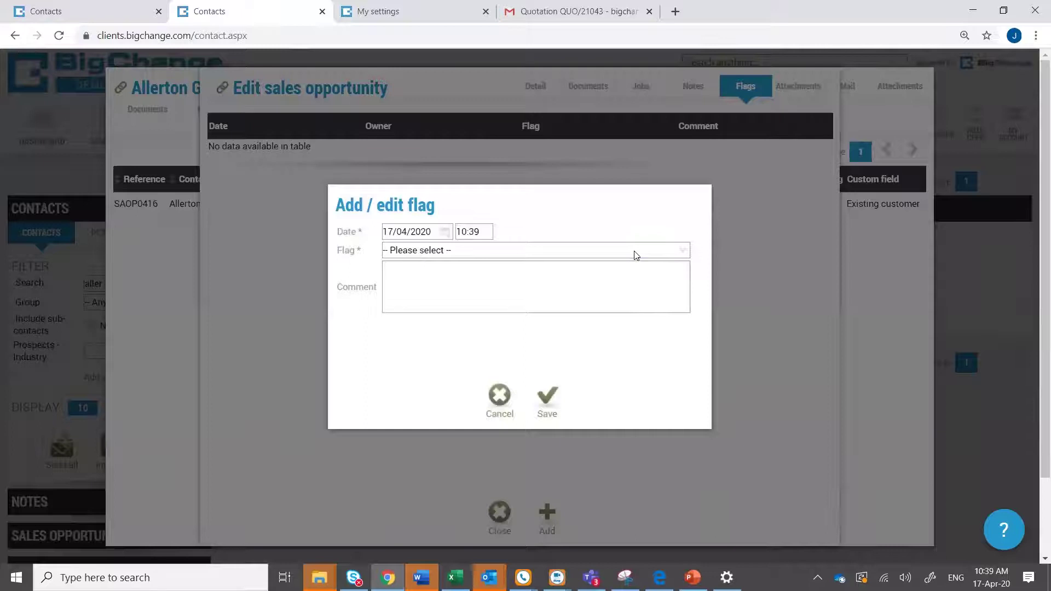
pyautogui.click(647, 253)
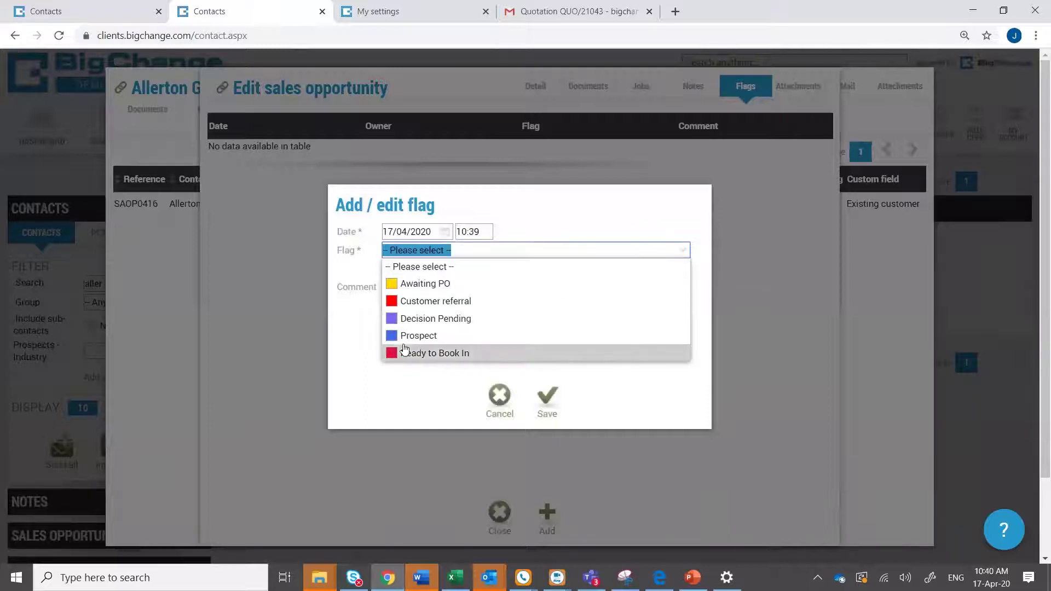
pyautogui.click(437, 301)
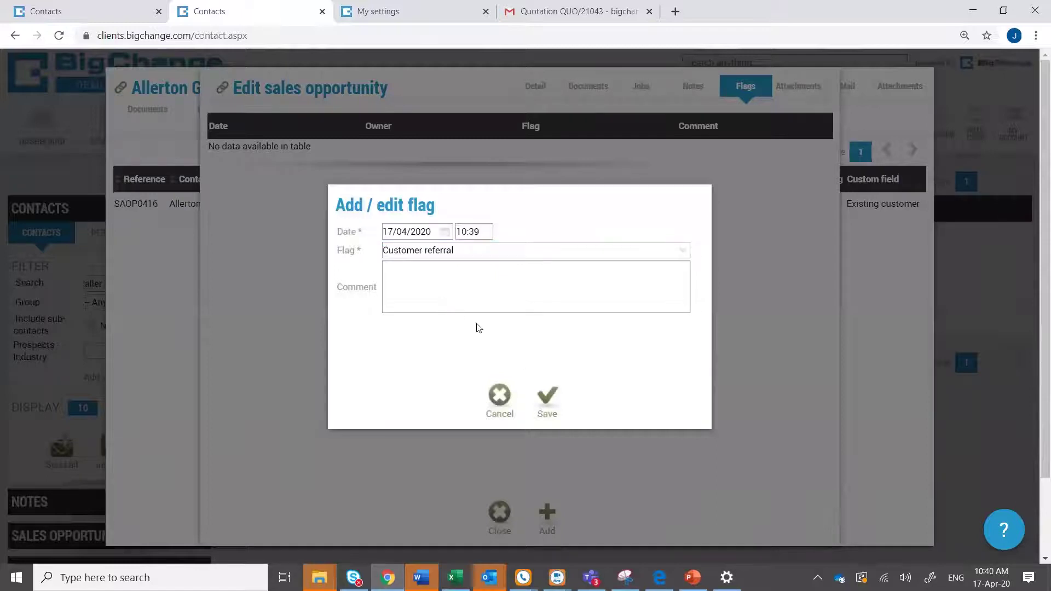
pyautogui.click(547, 403)
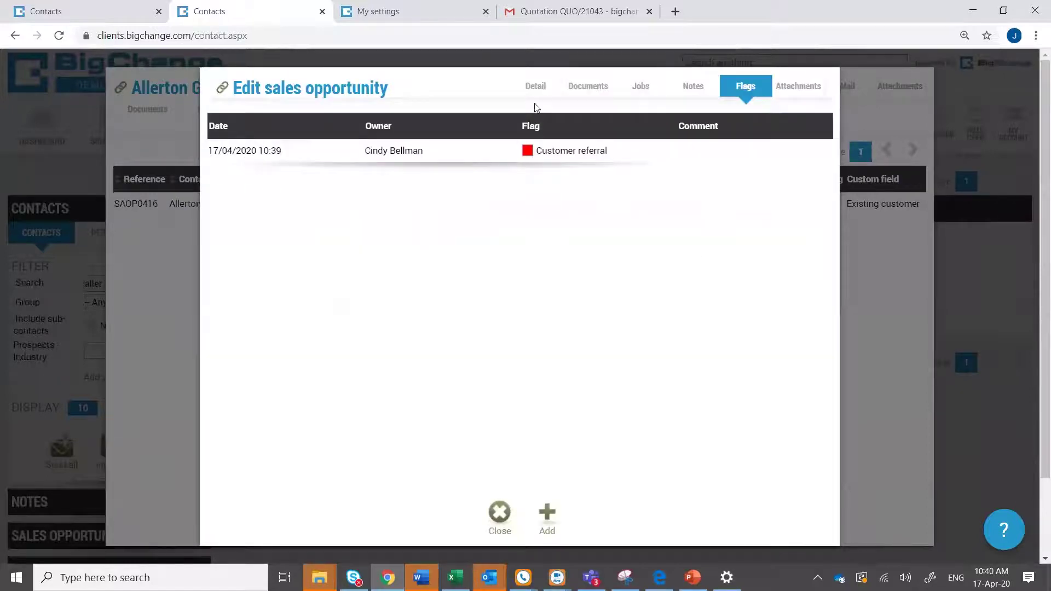
pyautogui.click(533, 105)
pyautogui.click(537, 517)
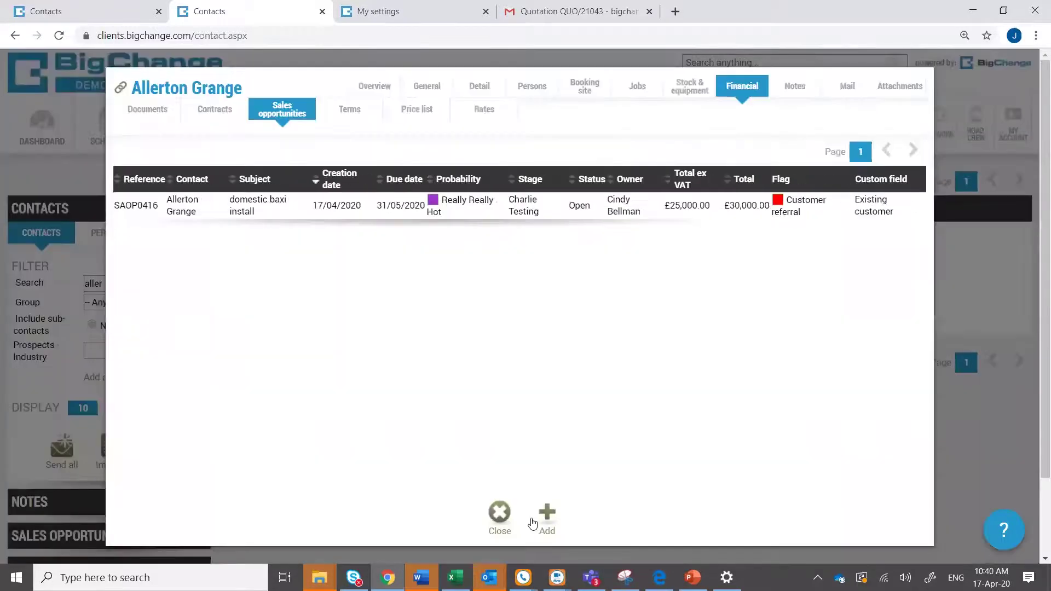
# Close the contact and view the CRM-wide sales opportunities list, sorting it by creation date, probability and finally due date.
pyautogui.click(499, 514)
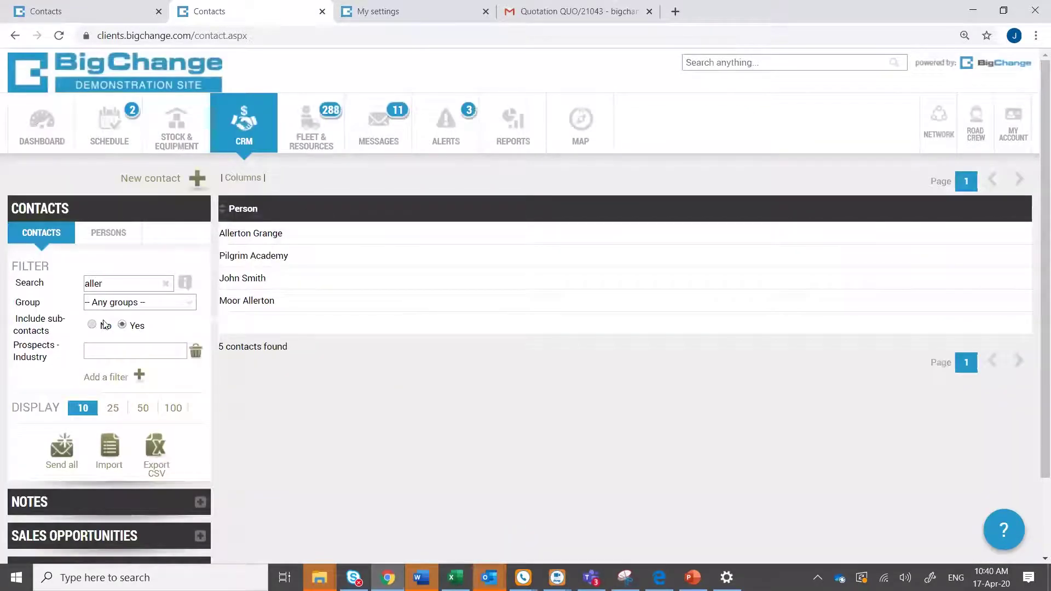
pyautogui.click(103, 536)
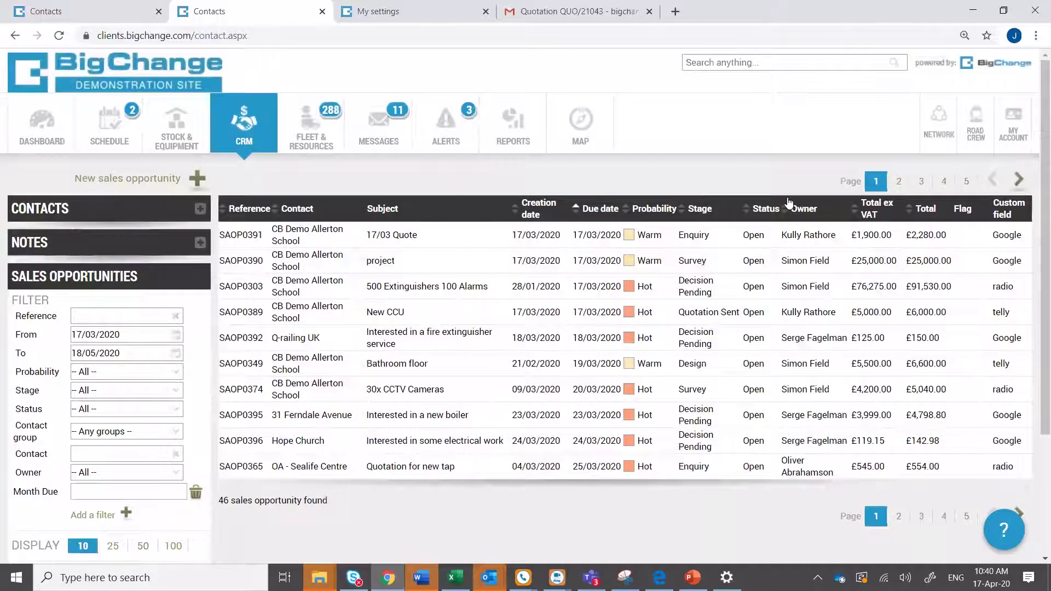
pyautogui.click(539, 214)
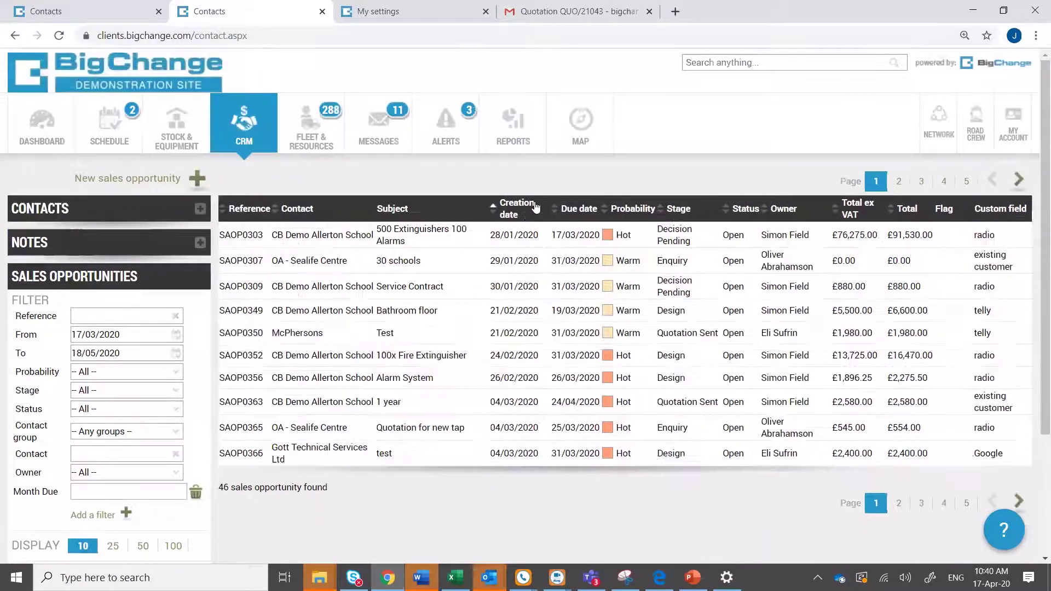
pyautogui.click(508, 214)
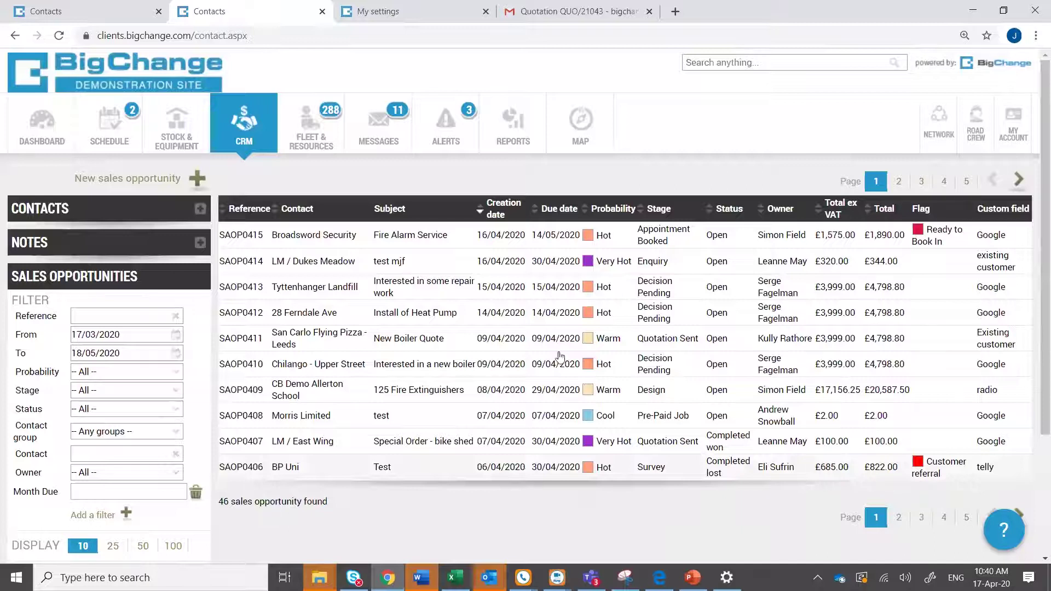
pyautogui.click(604, 212)
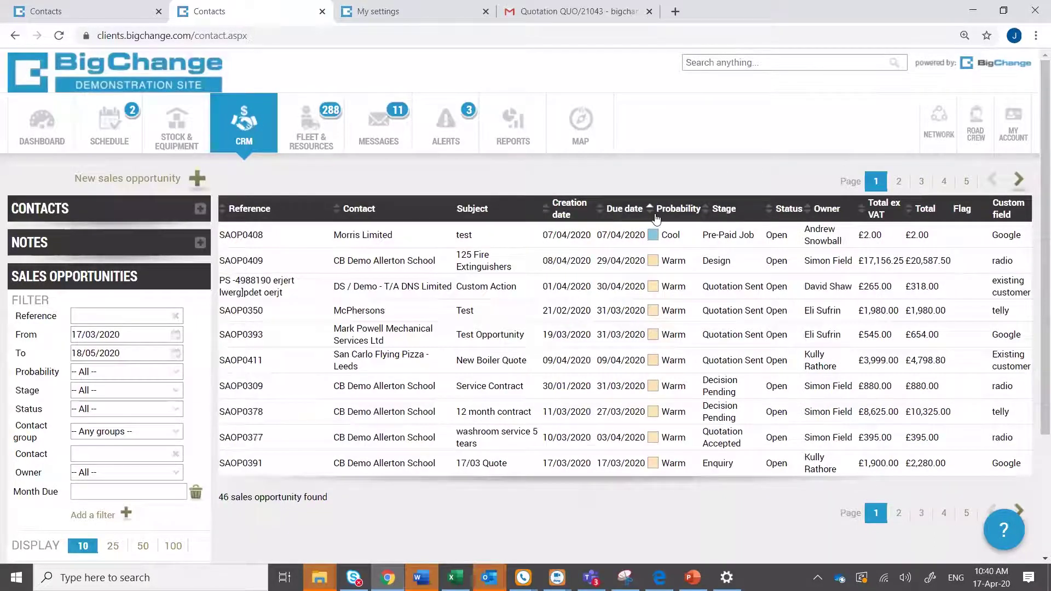
pyautogui.click(556, 211)
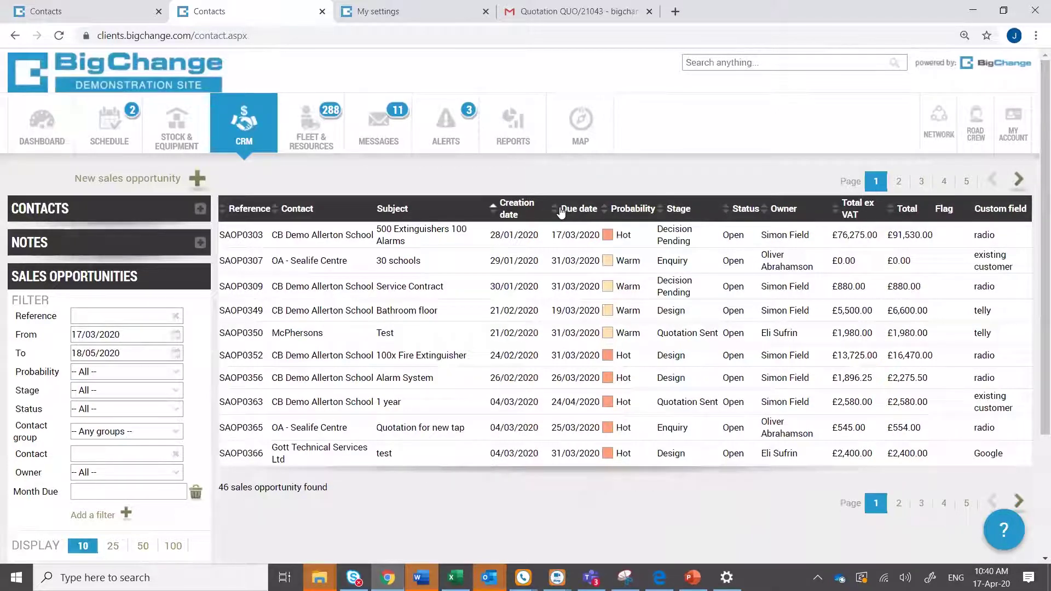
pyautogui.click(560, 212)
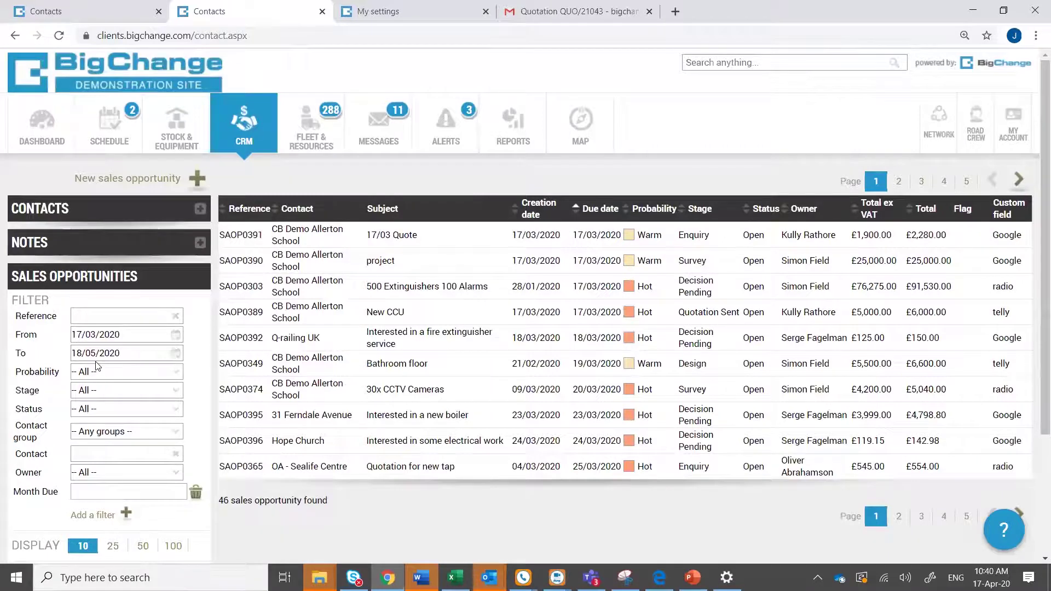
# Filter the sales opportunities by the owner's name and extend the end date of the period to 31/05/2020.
pyautogui.click(112, 472)
pyautogui.write('cind')
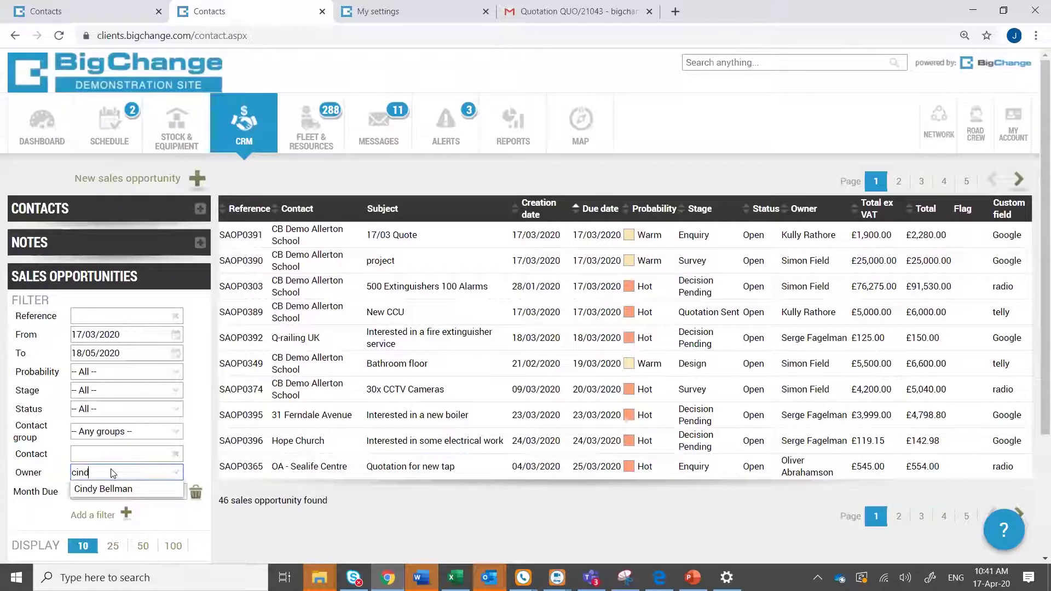
pyautogui.click(100, 487)
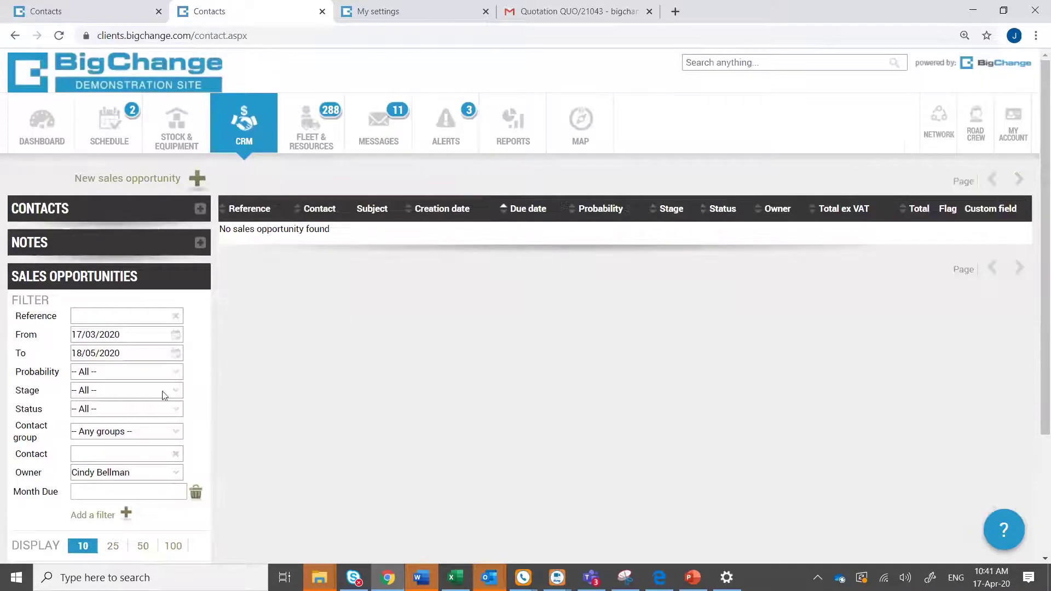
pyautogui.click(176, 353)
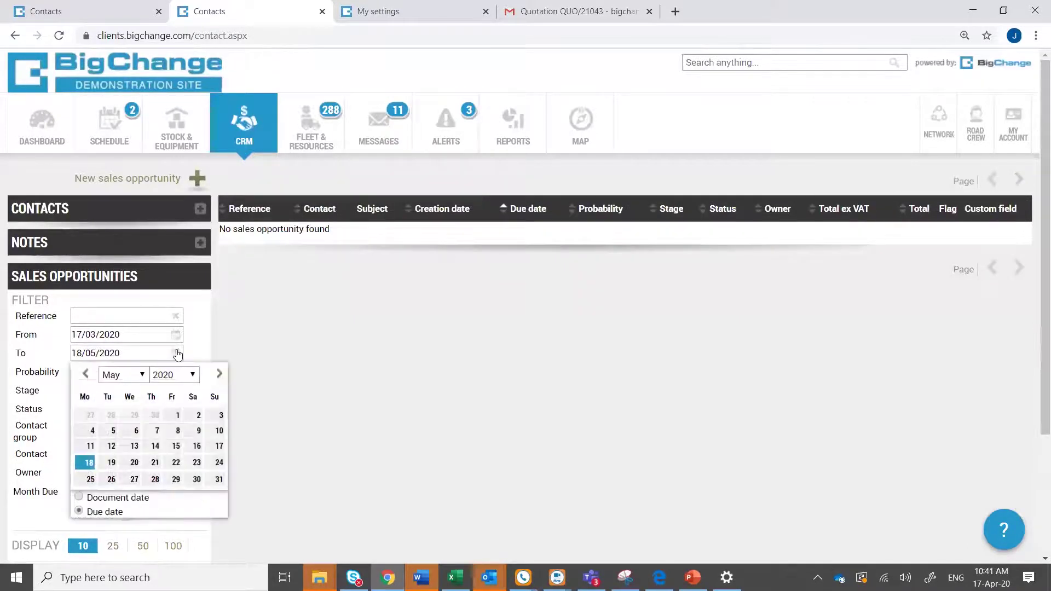
pyautogui.click(214, 480)
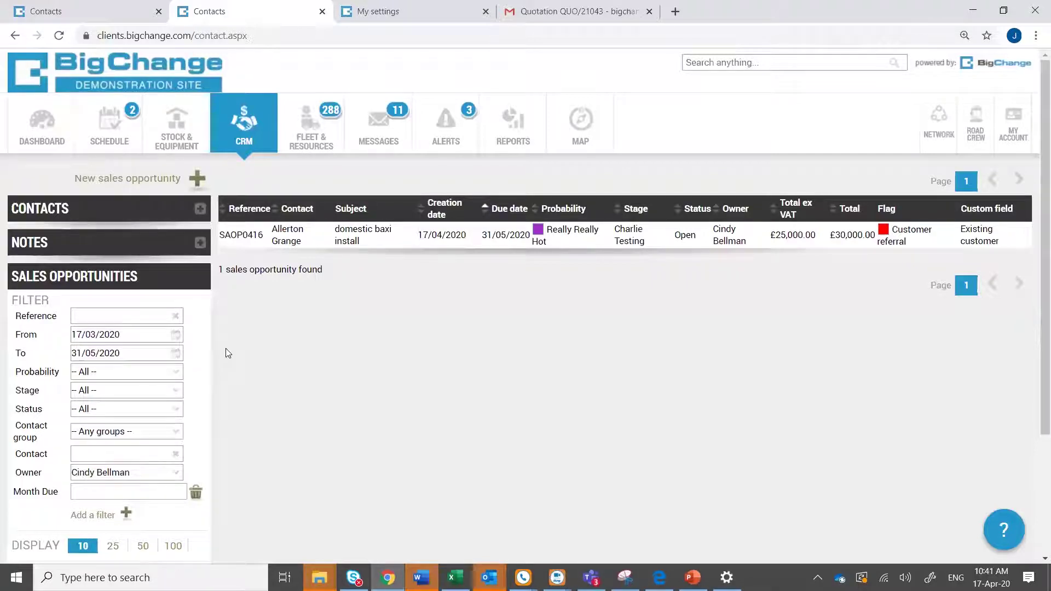
# Reset the owner filter to All and look over the sales opportunities list and its export options.
pyautogui.click(167, 474)
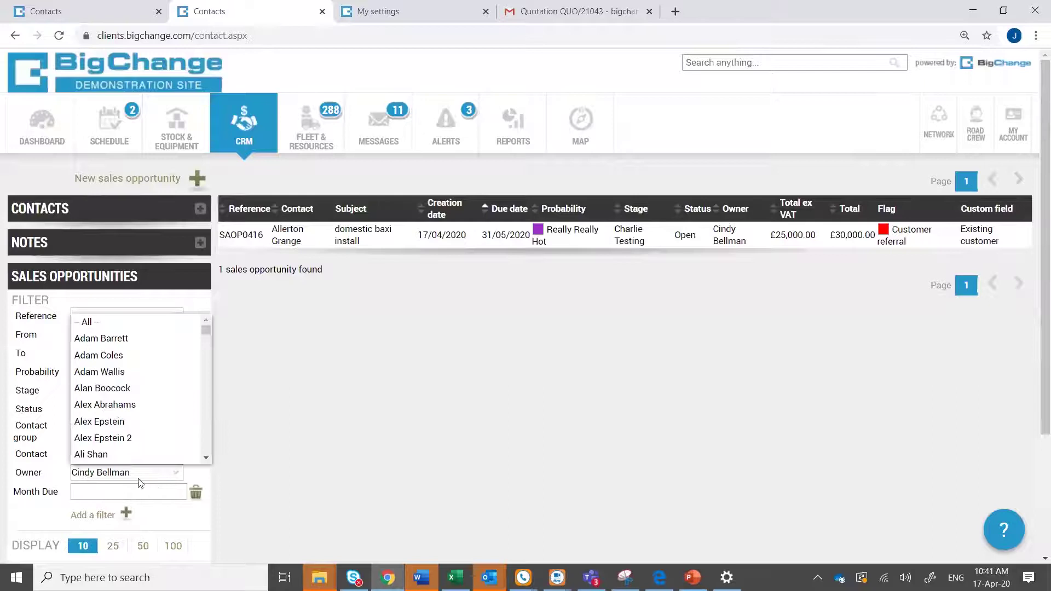
pyautogui.click(105, 321)
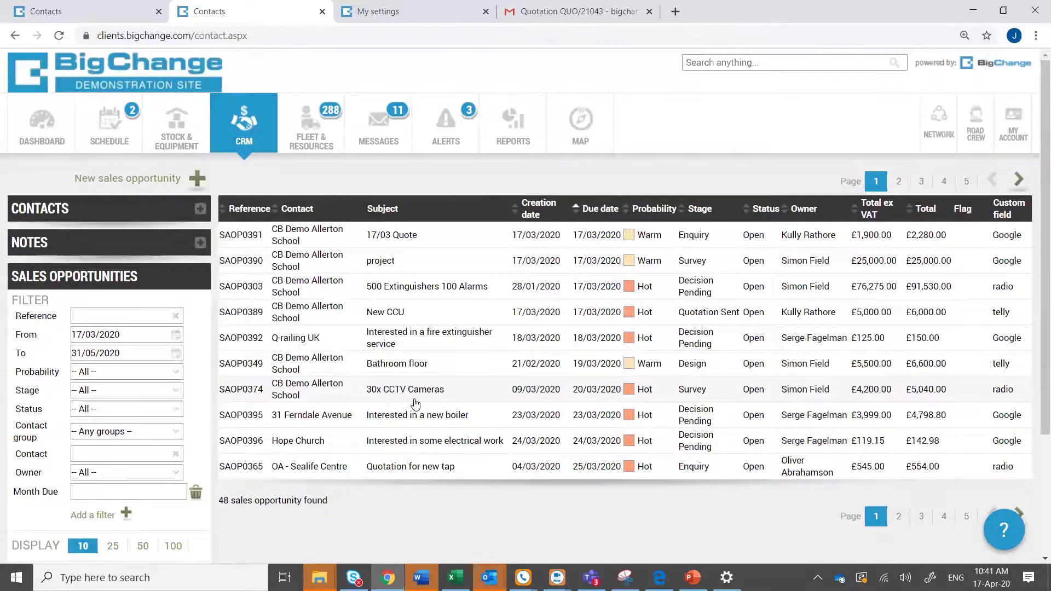
pyautogui.scroll(-2, 413, 405)
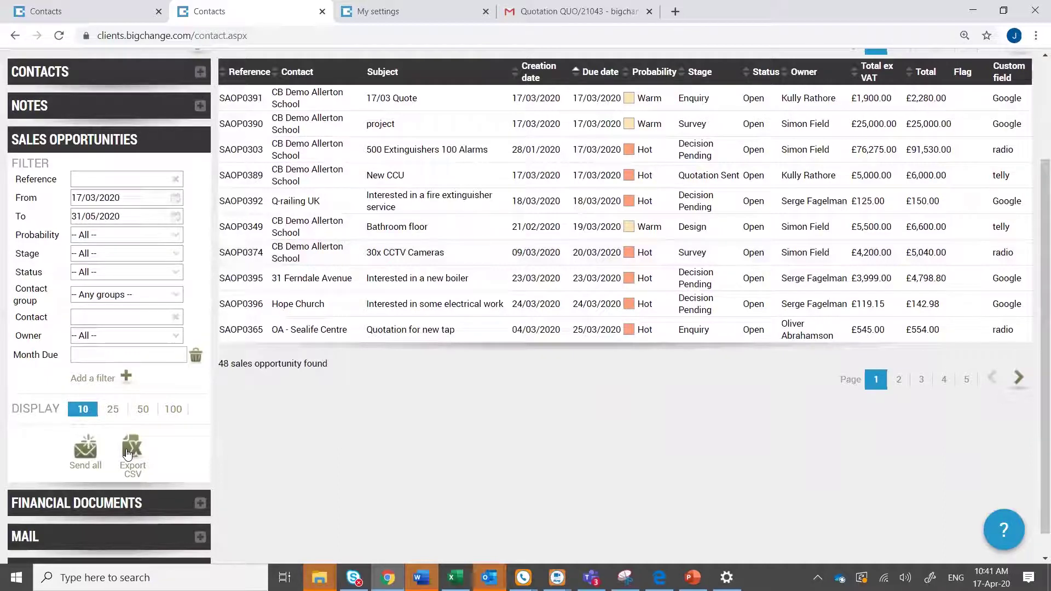
pyautogui.scroll(2, 298, 440)
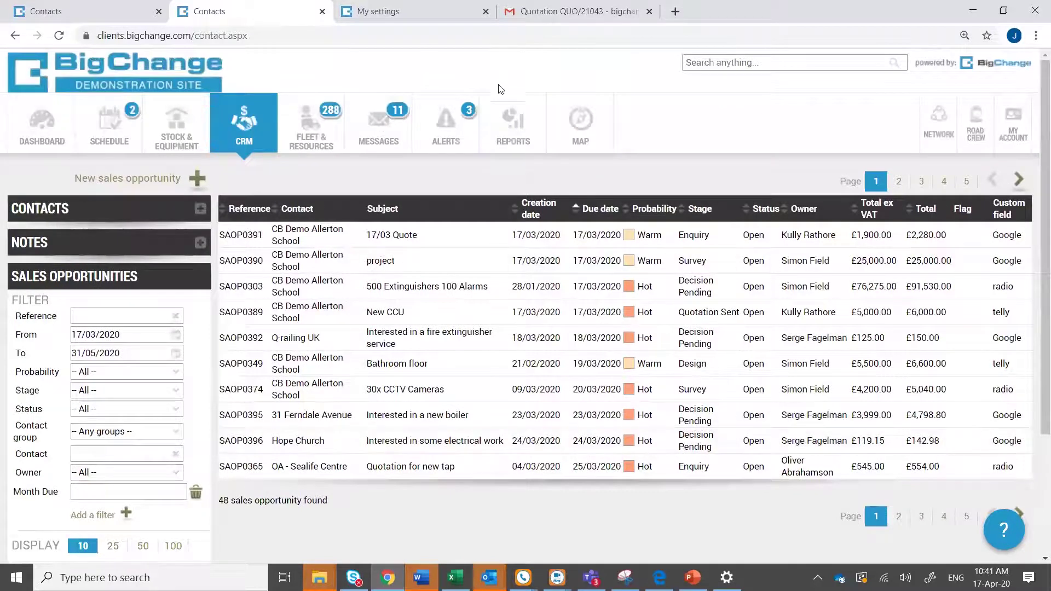
# Generate the Sale Opportunity PipeLine report with its default filters and examine the probability table, chart and opportunity list.
pyautogui.click(506, 121)
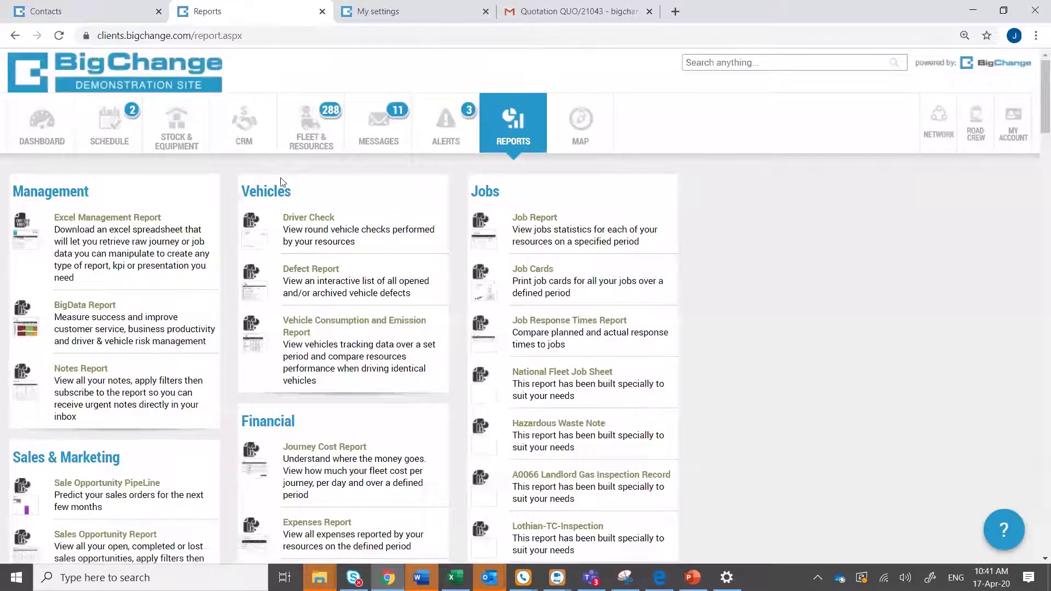
pyautogui.scroll(-1, 274, 188)
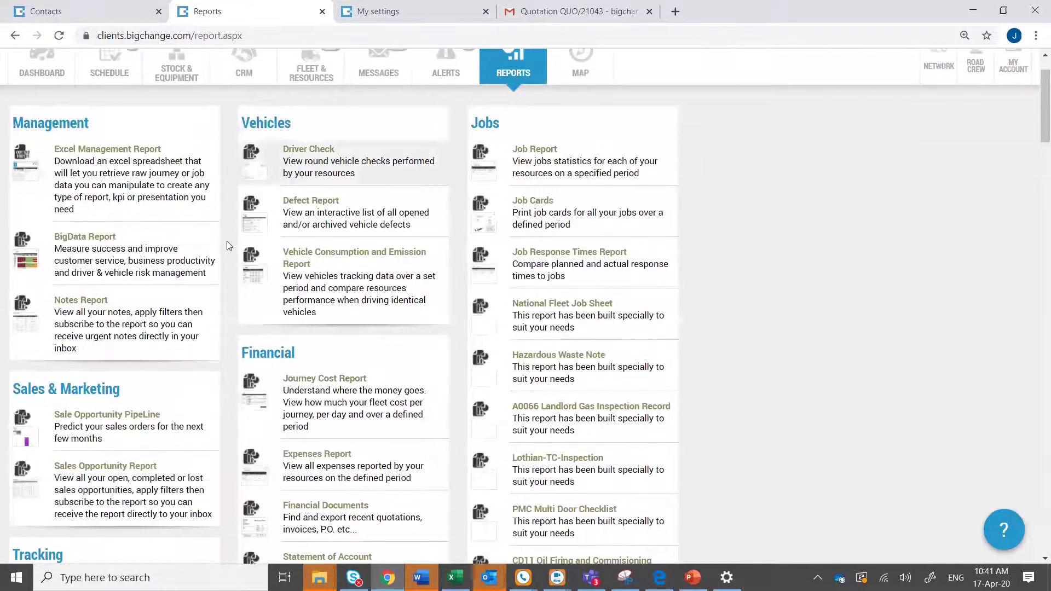
pyautogui.click(126, 435)
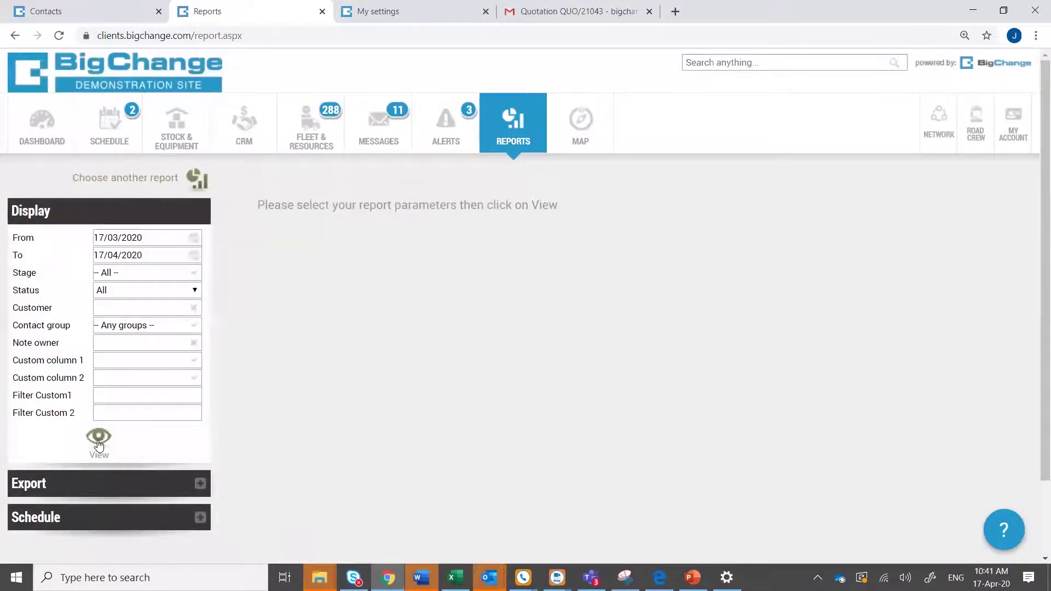
pyautogui.click(98, 441)
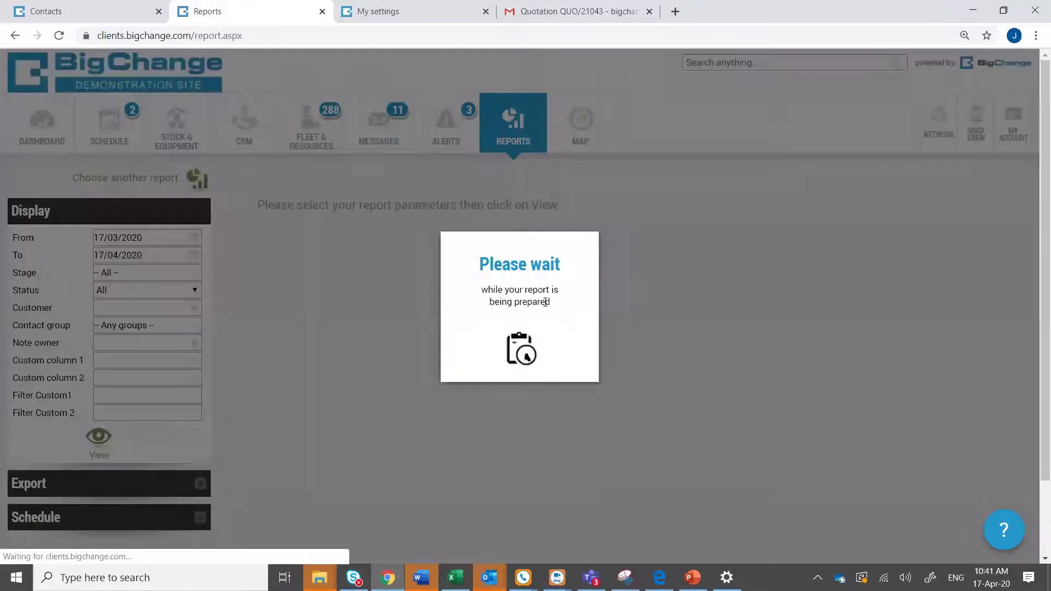
pyautogui.scroll(-3, 392, 328)
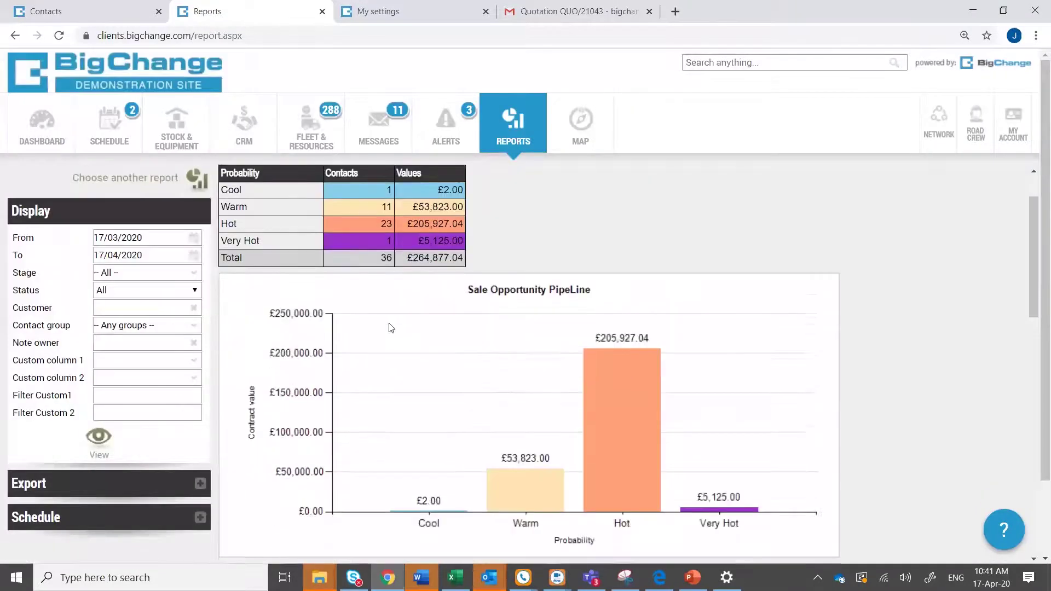
pyautogui.scroll(-2, 392, 328)
pyautogui.scroll(2, 390, 327)
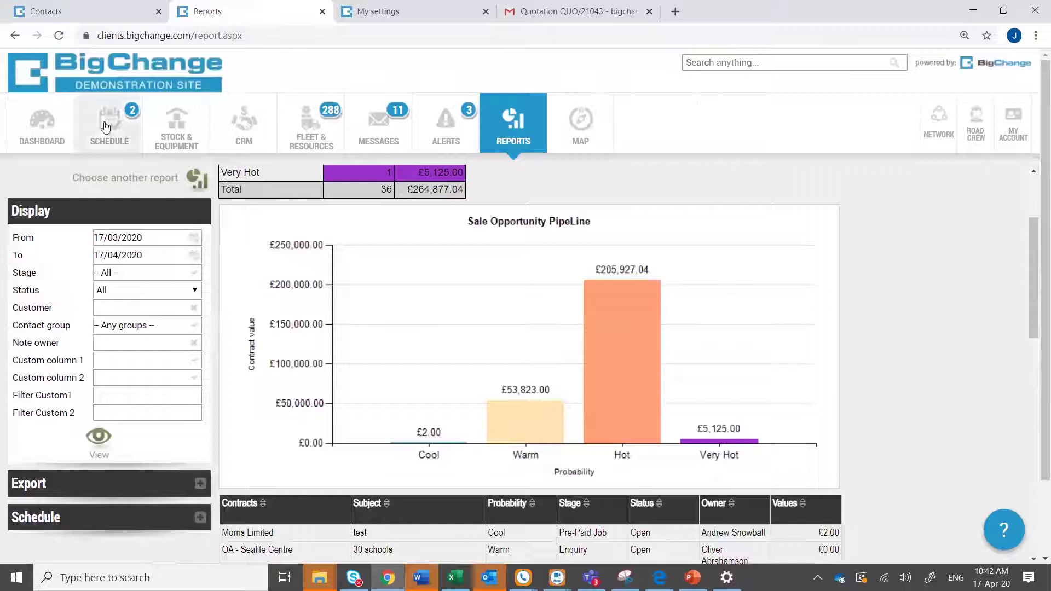
# Open the RoadCrew Help Centre and read the Financials article within the Key Features topic.
pyautogui.click(969, 120)
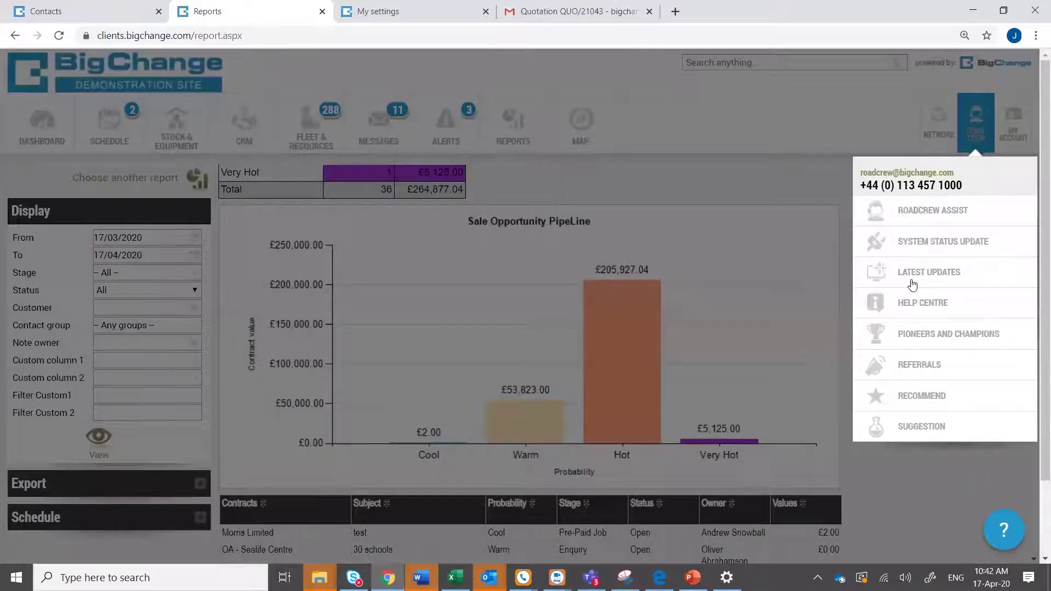
pyautogui.click(912, 303)
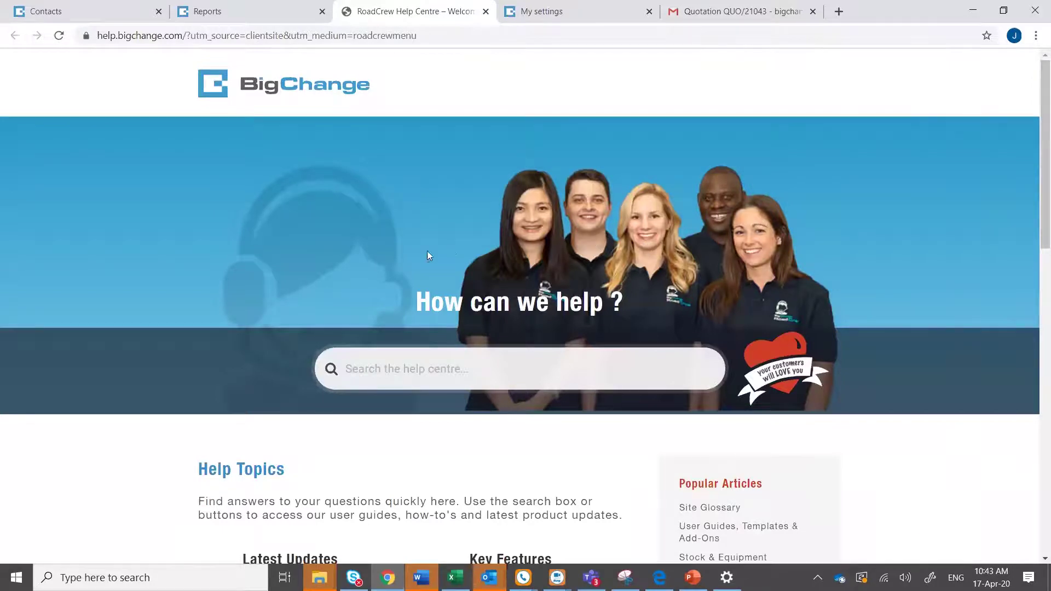
pyautogui.scroll(-1, 455, 281)
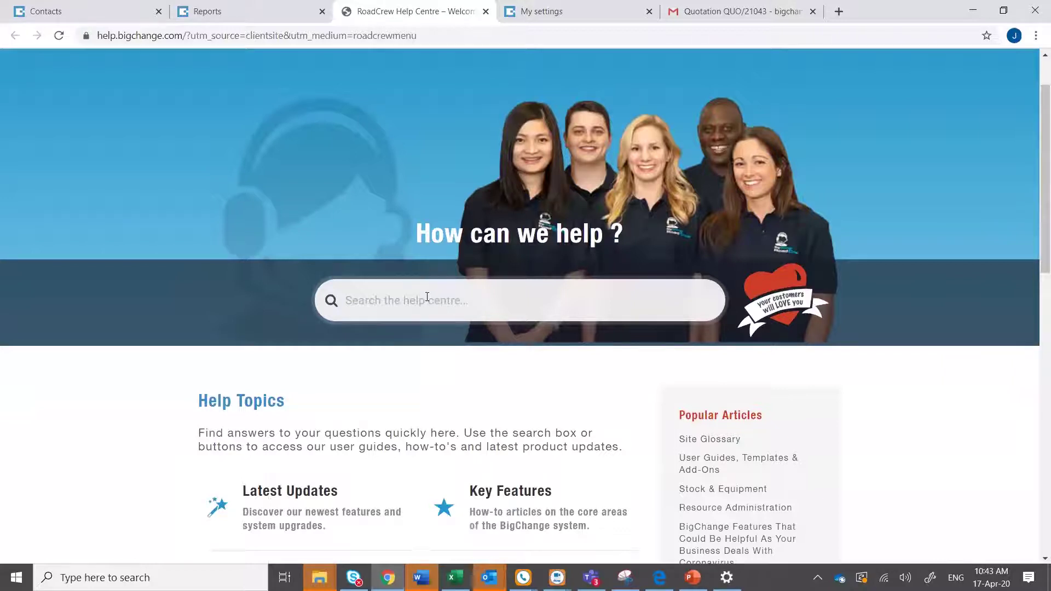
pyautogui.scroll(-1, 423, 300)
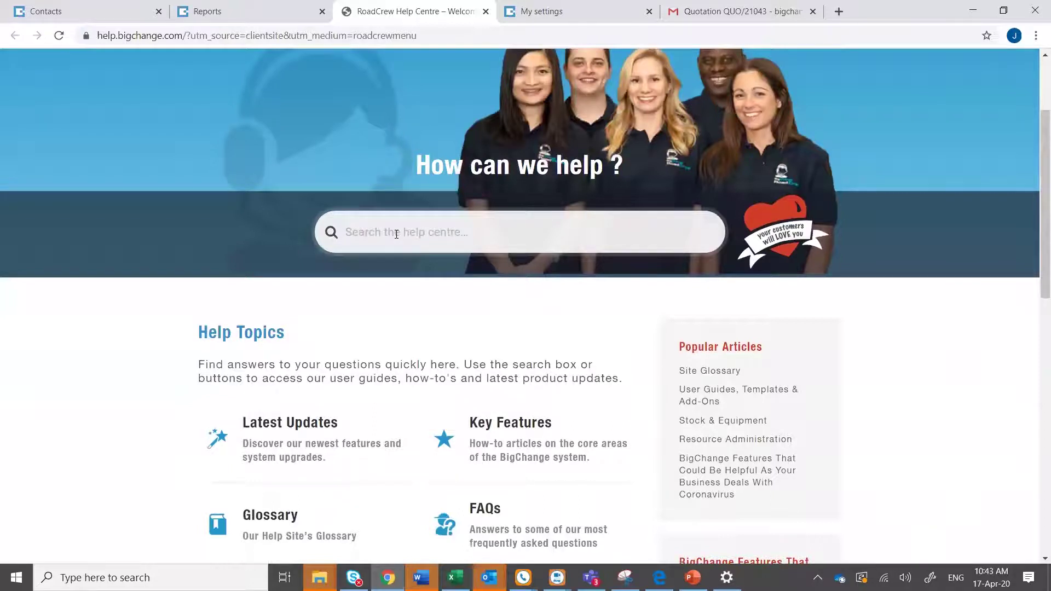
pyautogui.scroll(-1, 396, 234)
pyautogui.click(512, 365)
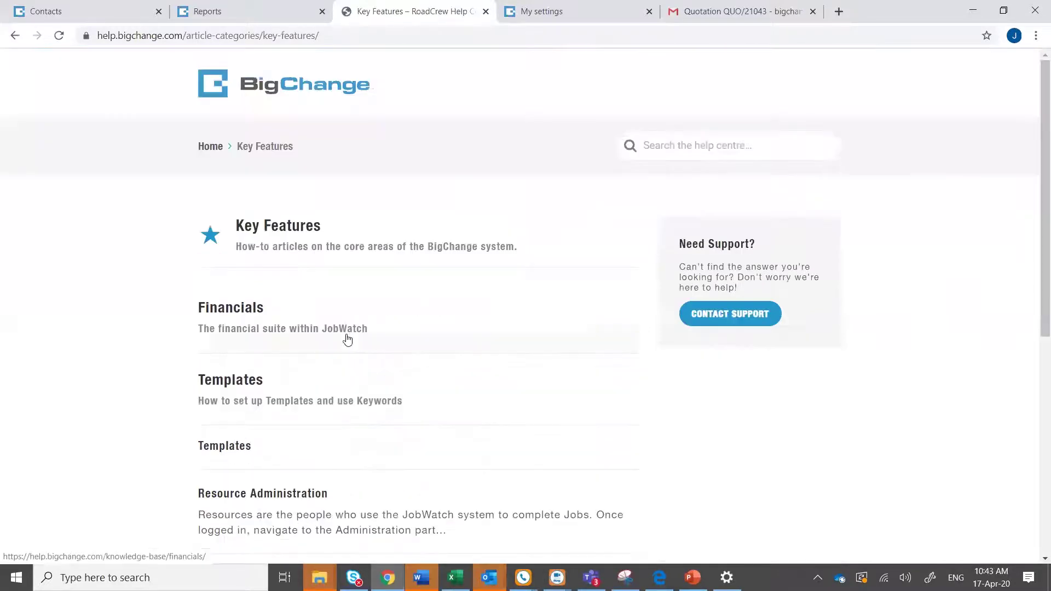
pyautogui.click(238, 312)
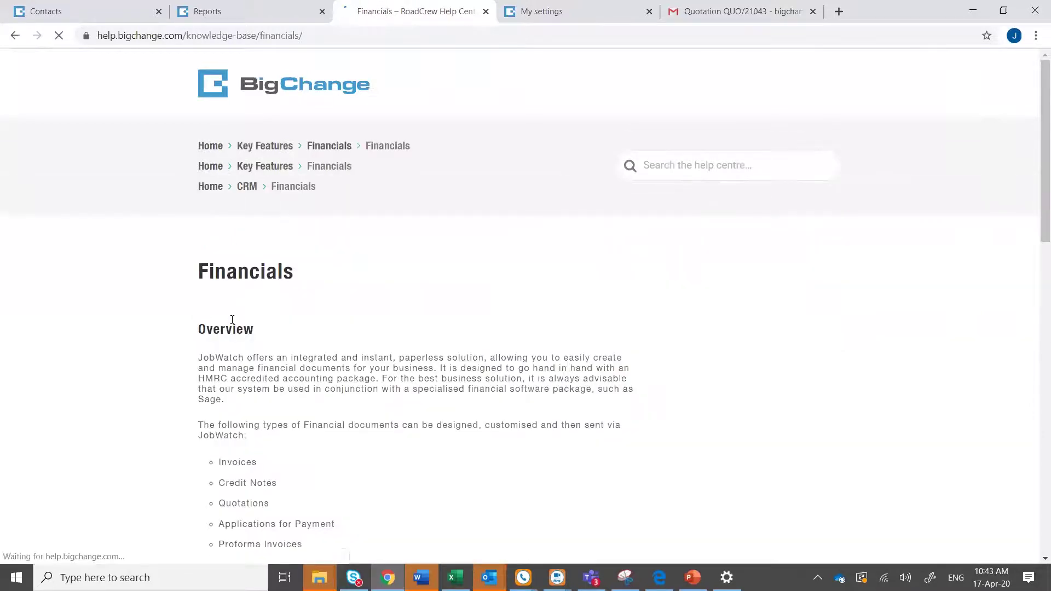
pyautogui.scroll(-3, 233, 327)
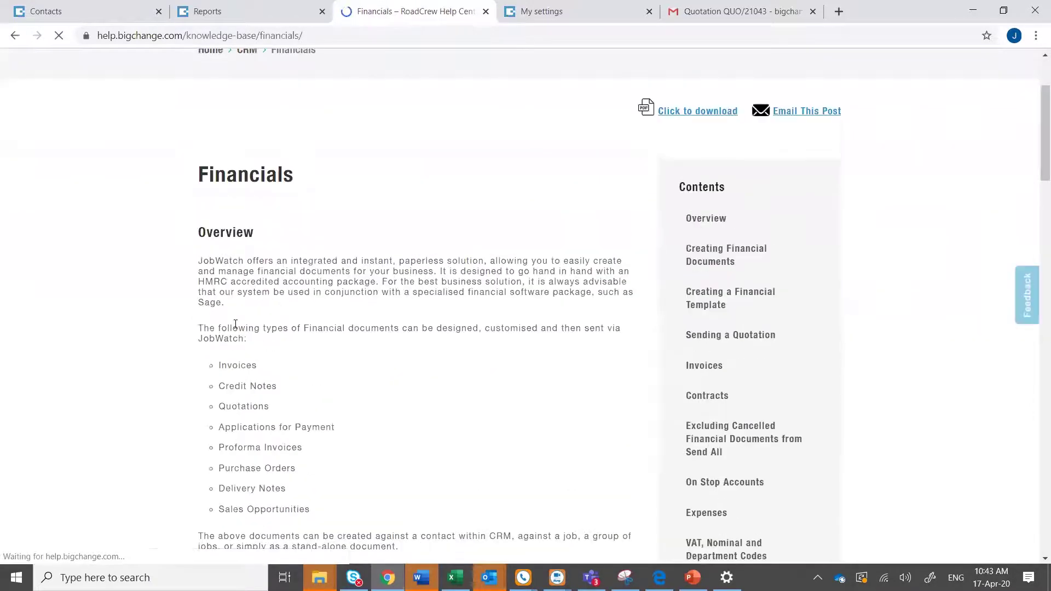
# Look through the Financials article's sections on creating financial documents, invoices, contracts, cancelled documents and on stop accounts.
pyautogui.scroll(-5, 235, 324)
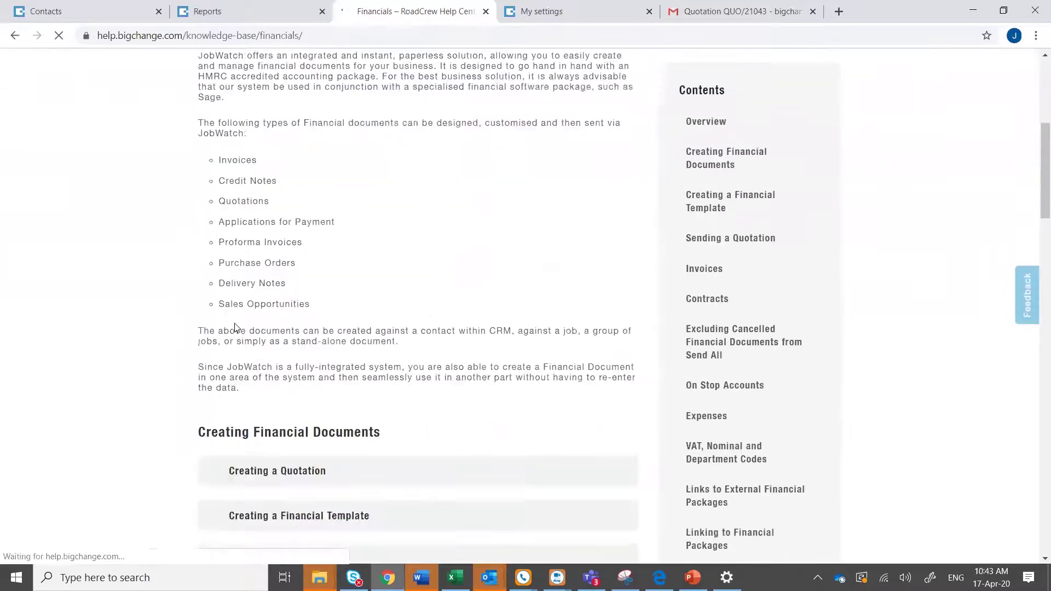
pyautogui.scroll(-1, 236, 324)
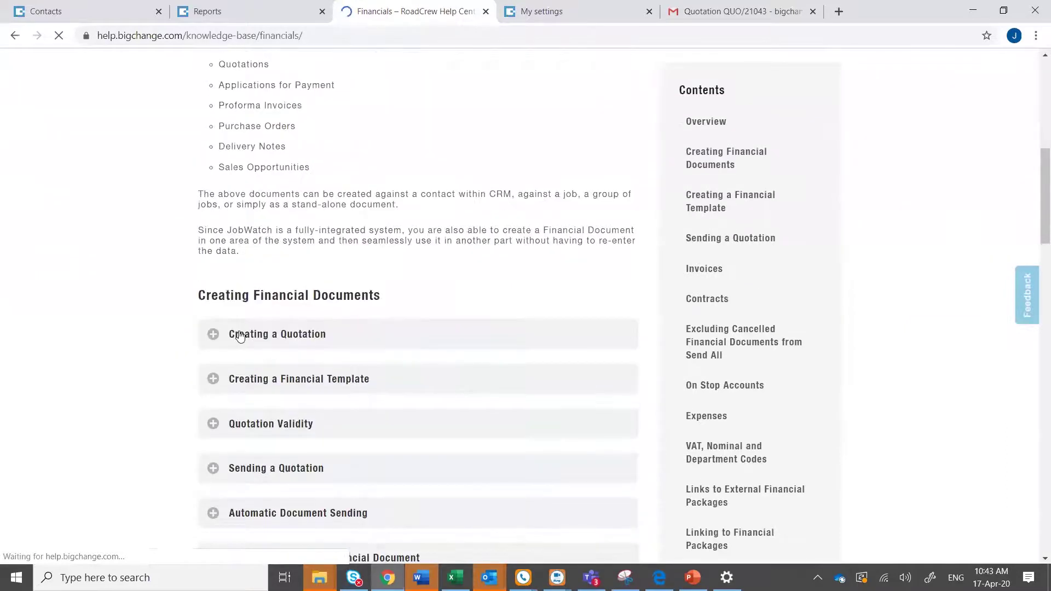
pyautogui.scroll(-1, 264, 427)
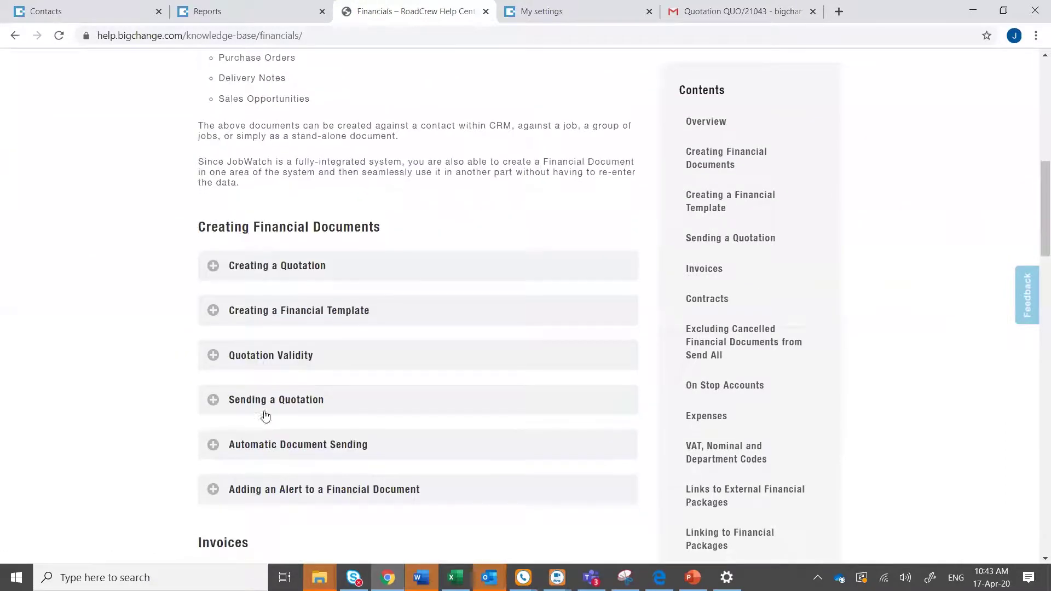
pyautogui.scroll(-1, 263, 402)
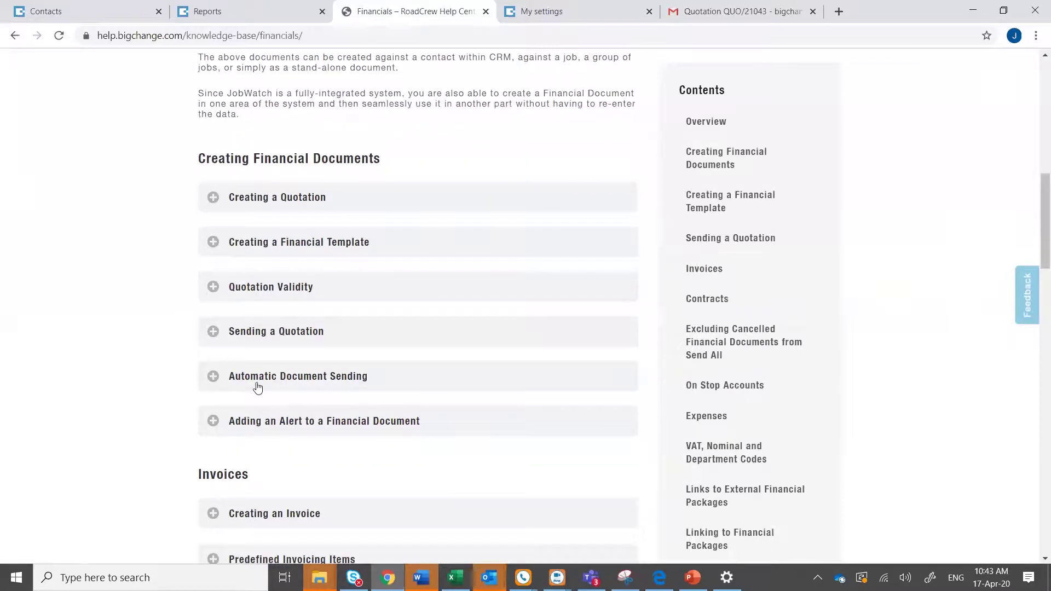
pyautogui.scroll(-1, 258, 387)
pyautogui.scroll(-5, 257, 387)
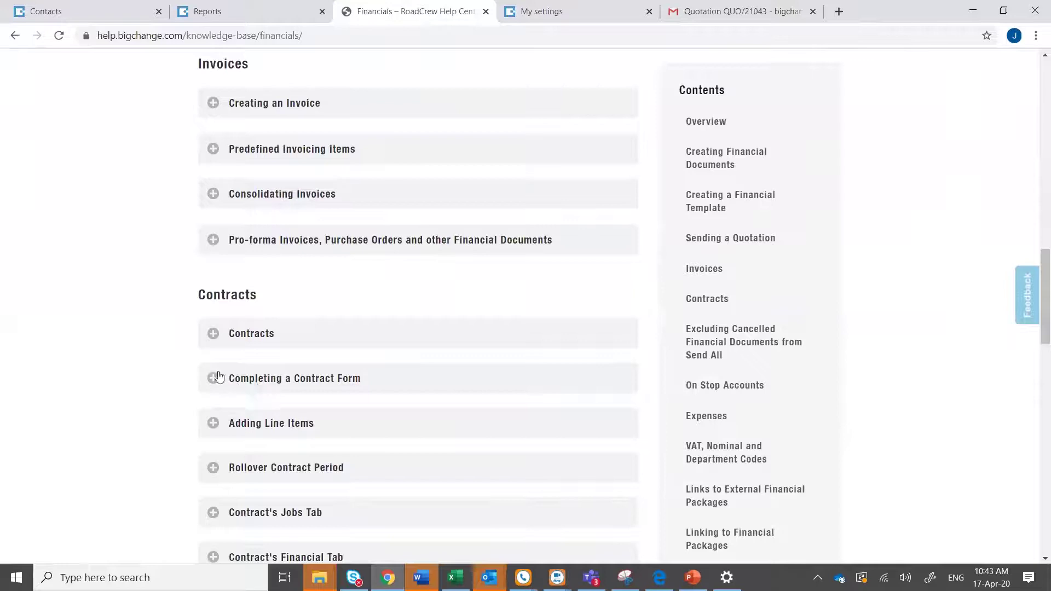
pyautogui.scroll(-5, 230, 372)
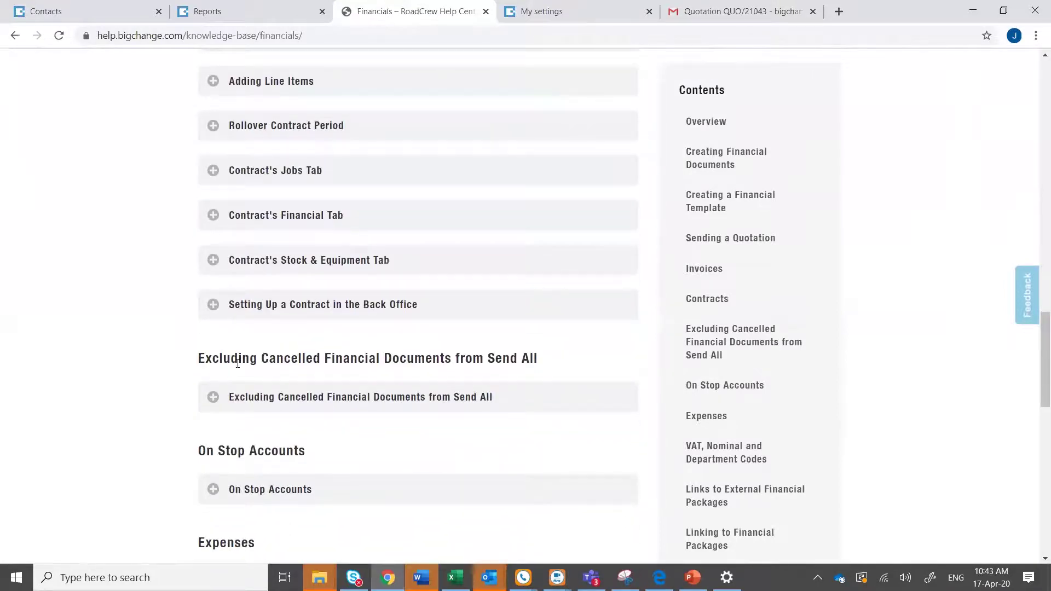
pyautogui.scroll(6, 233, 375)
pyautogui.scroll(15, 232, 377)
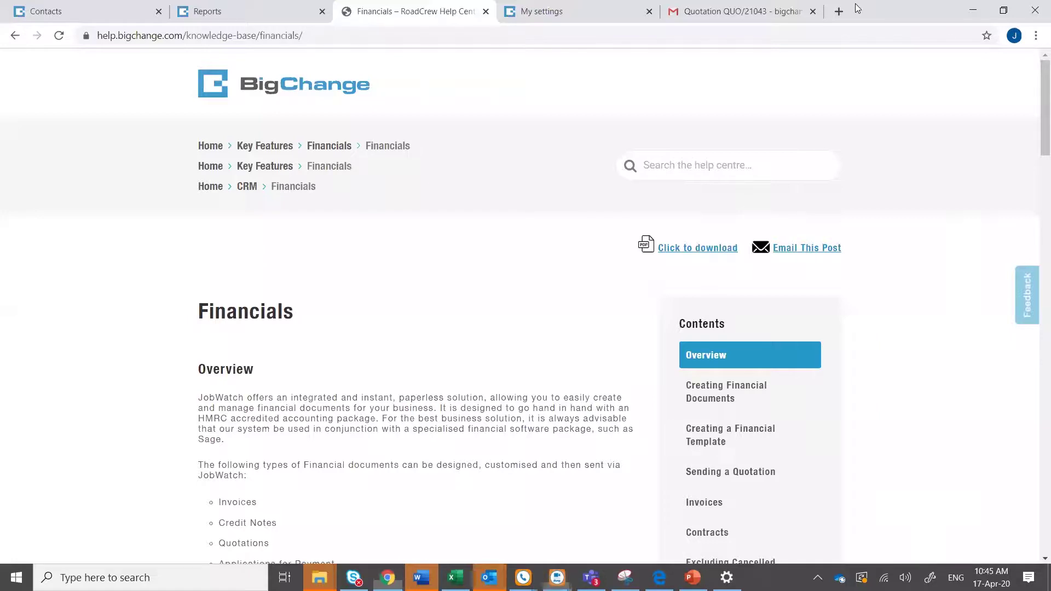
# Switch from the help article back to BigChange and open the web user roles in the account settings.
pyautogui.click(255, 12)
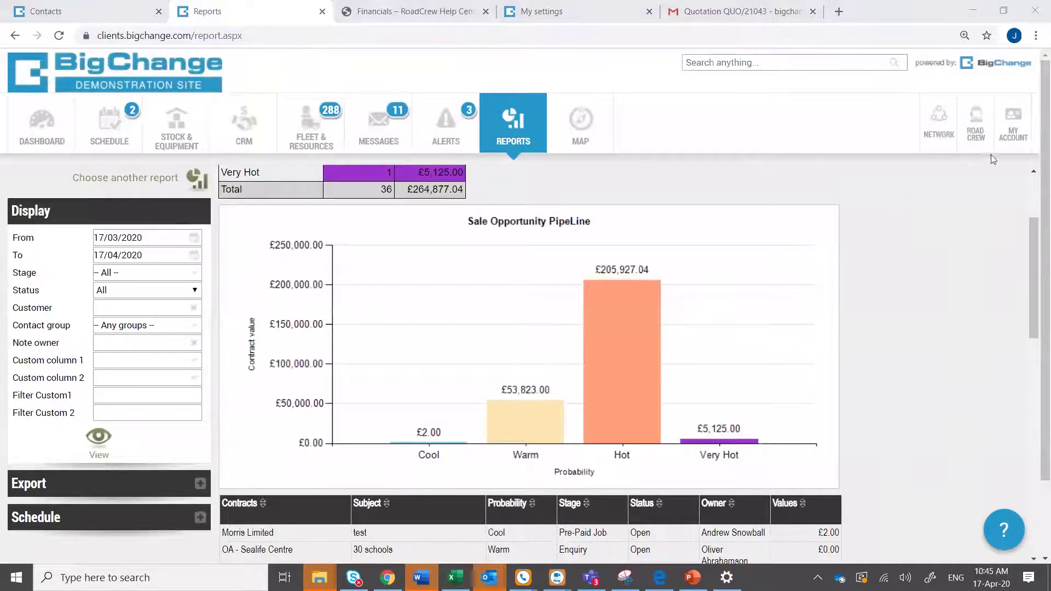
pyautogui.click(1008, 125)
pyautogui.click(902, 243)
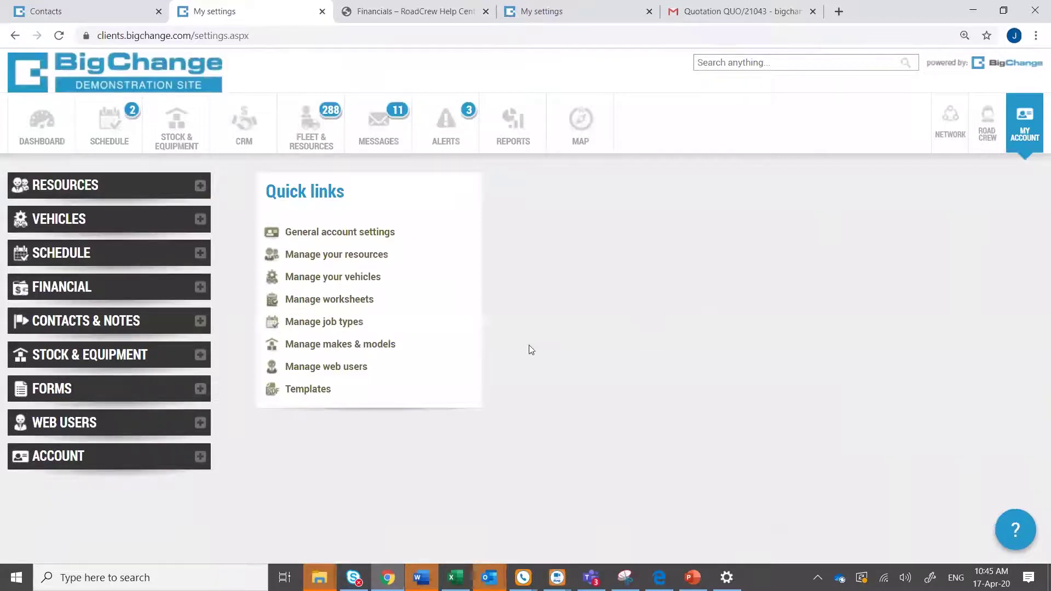
pyautogui.click(60, 426)
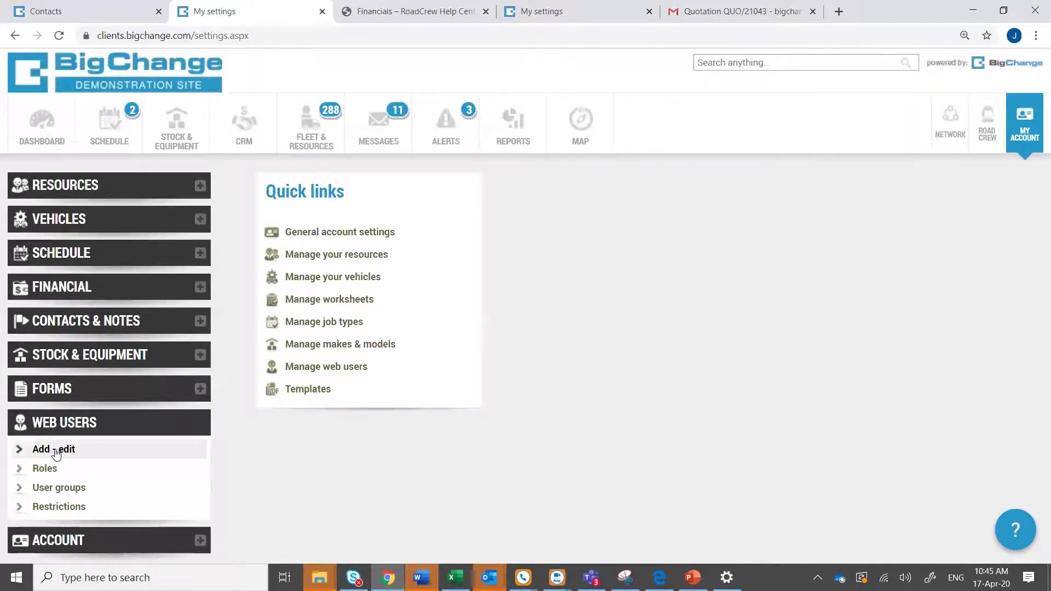
pyautogui.click(46, 469)
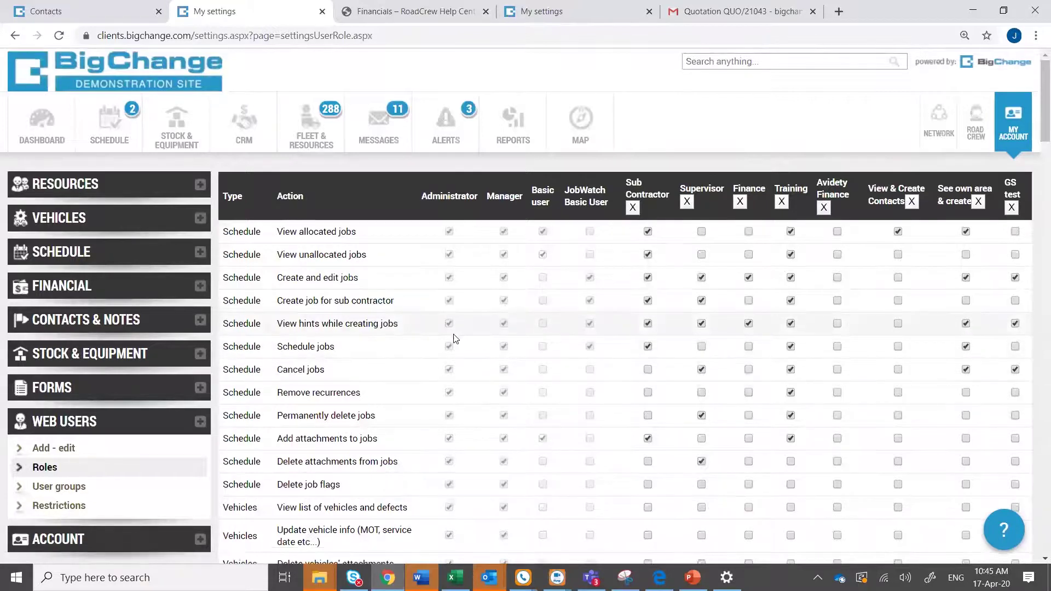
# Examine the role permissions table, especially the export, send all and financial rights of each role.
pyautogui.scroll(-5, 454, 339)
pyautogui.scroll(-8, 454, 338)
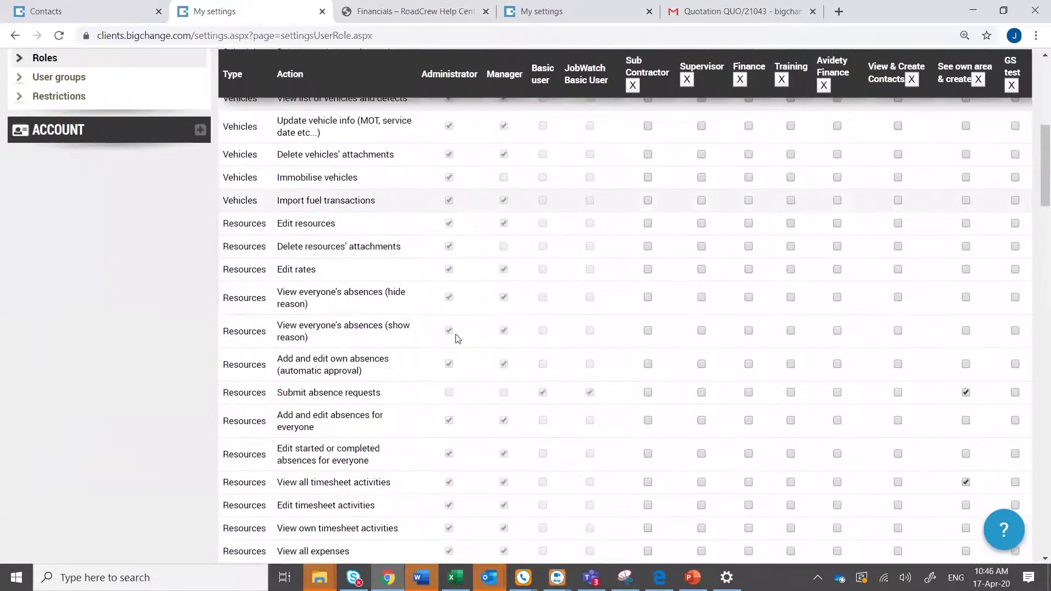
pyautogui.scroll(-13, 459, 337)
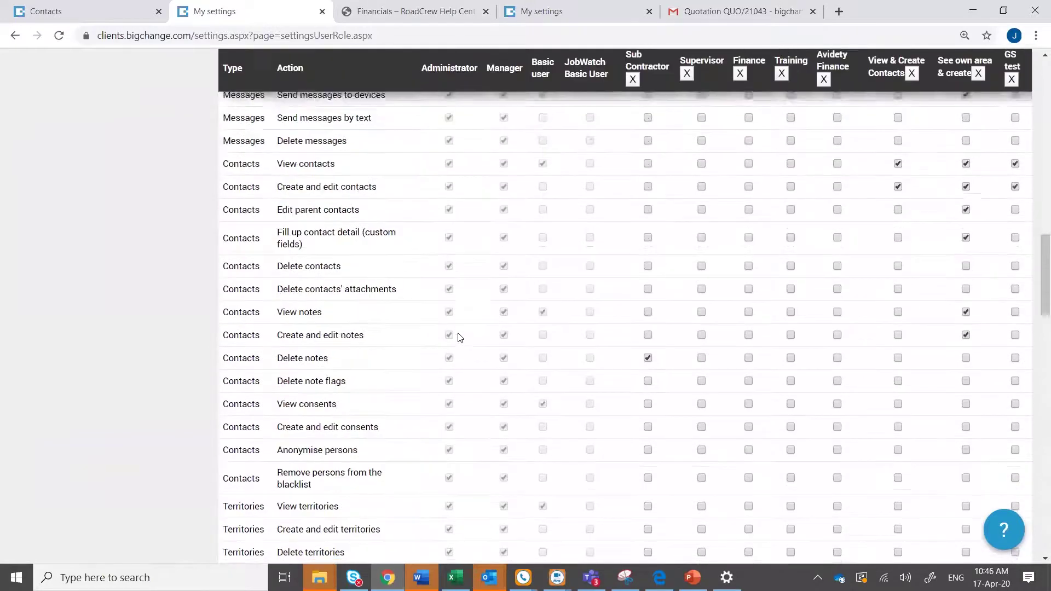
pyautogui.scroll(-6, 459, 337)
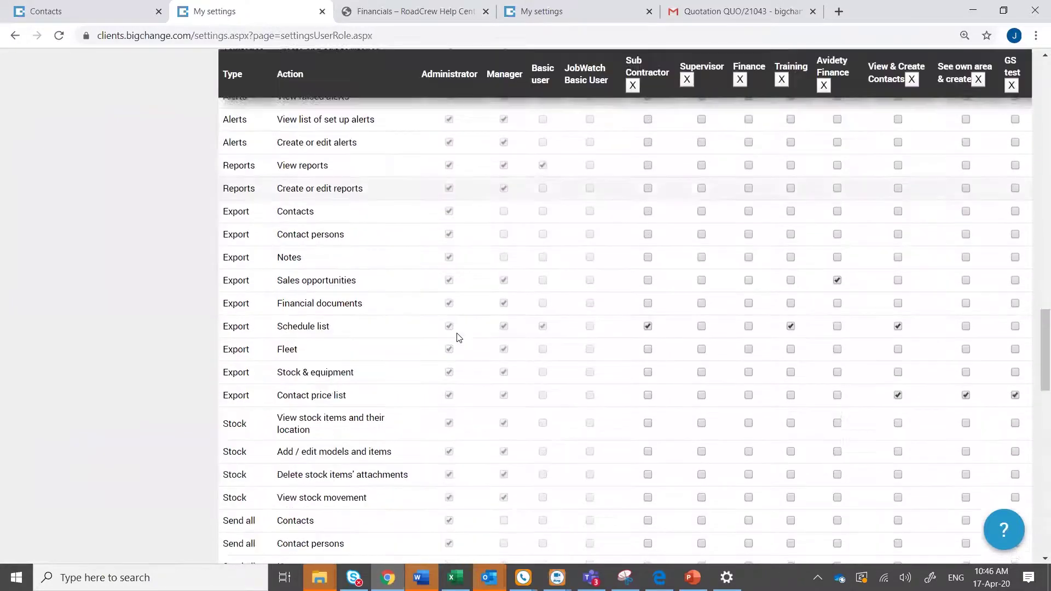
pyautogui.scroll(-5, 458, 337)
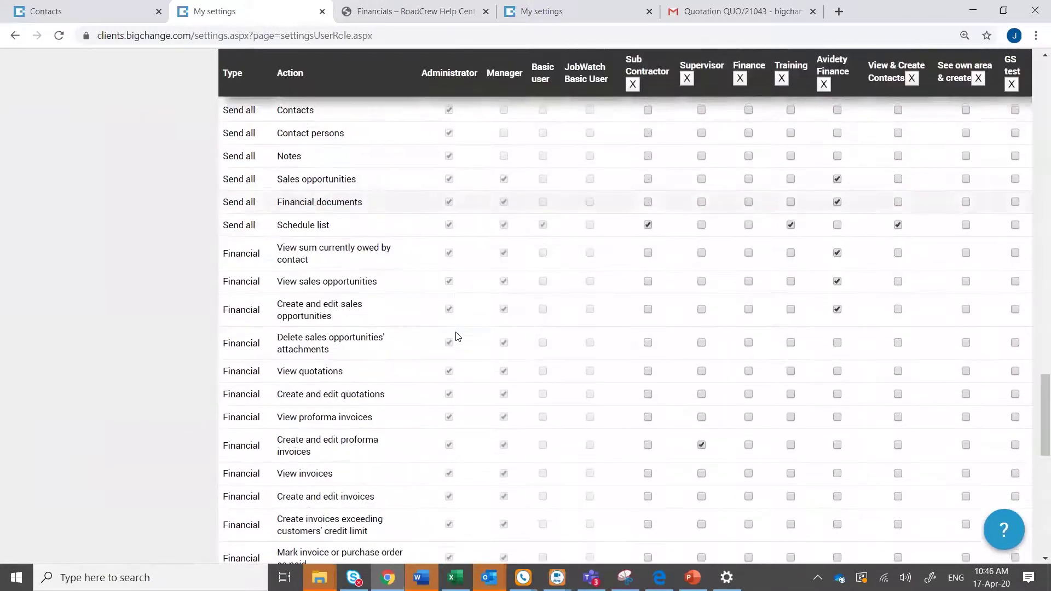
pyautogui.scroll(-4, 459, 337)
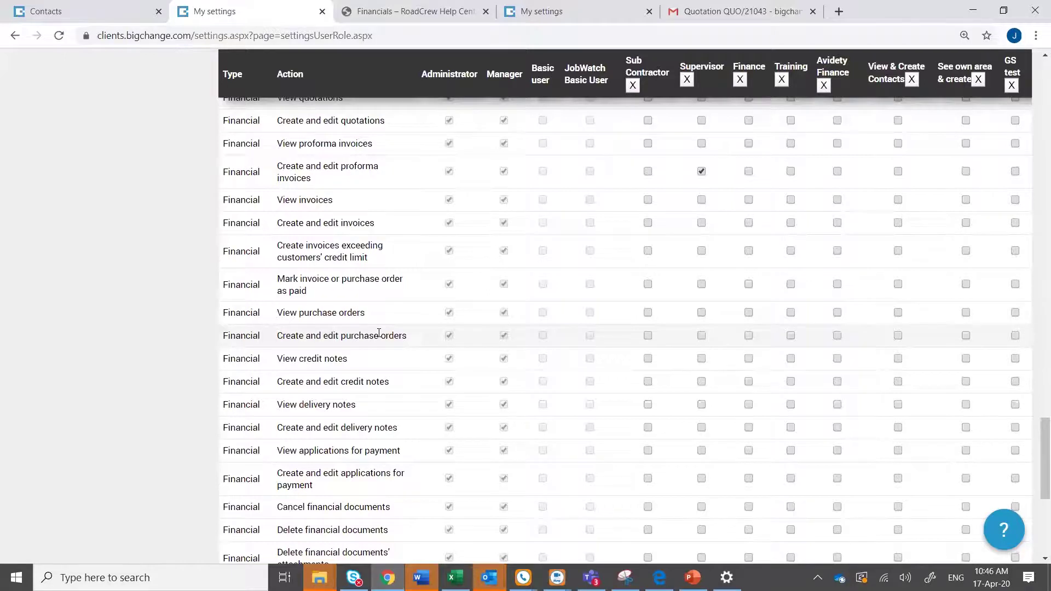
pyautogui.scroll(15, 383, 330)
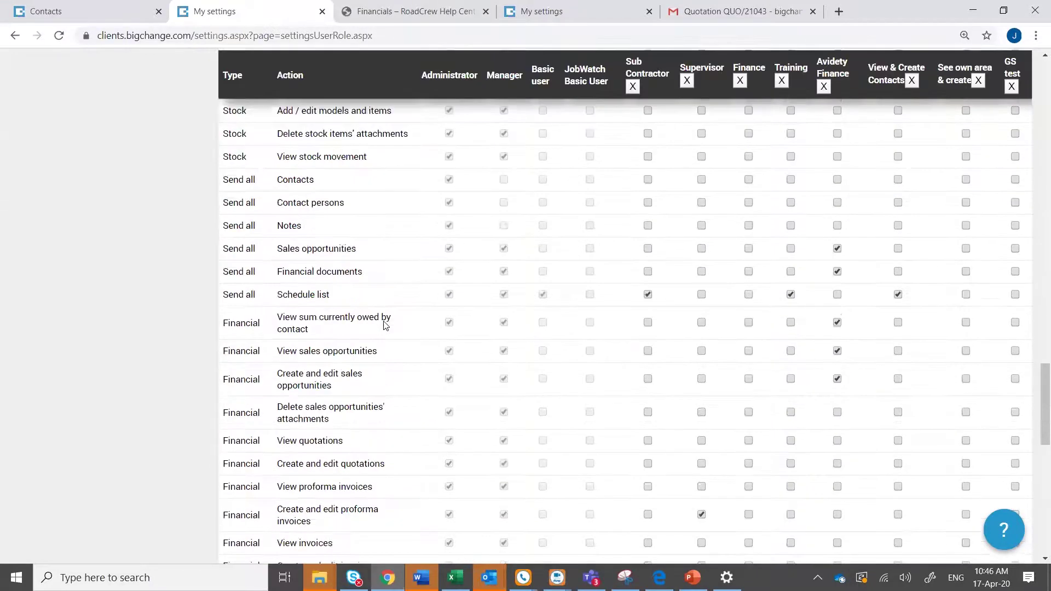
pyautogui.scroll(20, 385, 326)
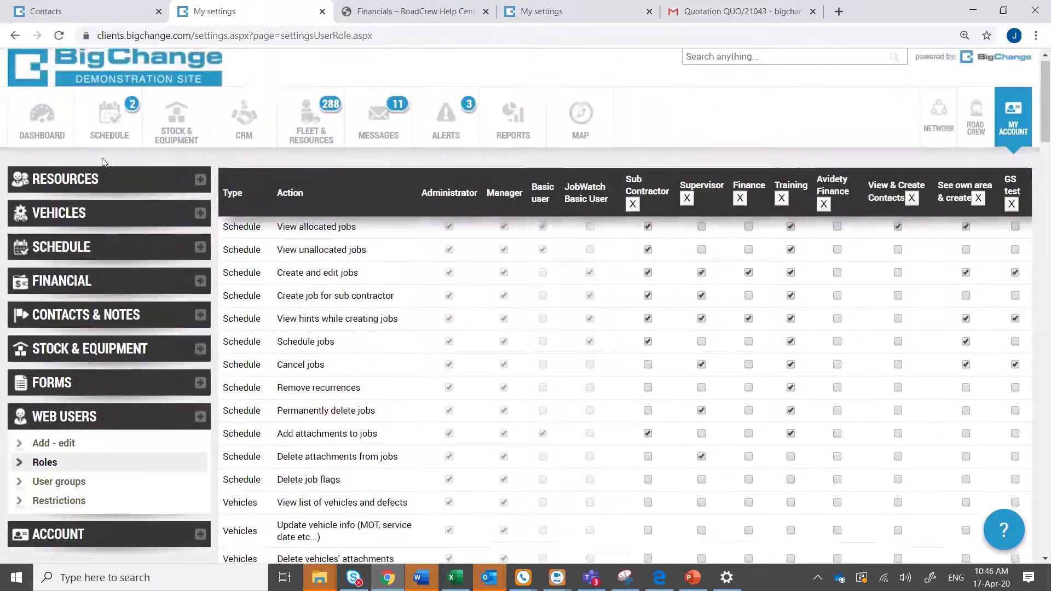
# Open an existing web user's details, view the roles that can be assigned, and close the record without saving.
pyautogui.click(53, 449)
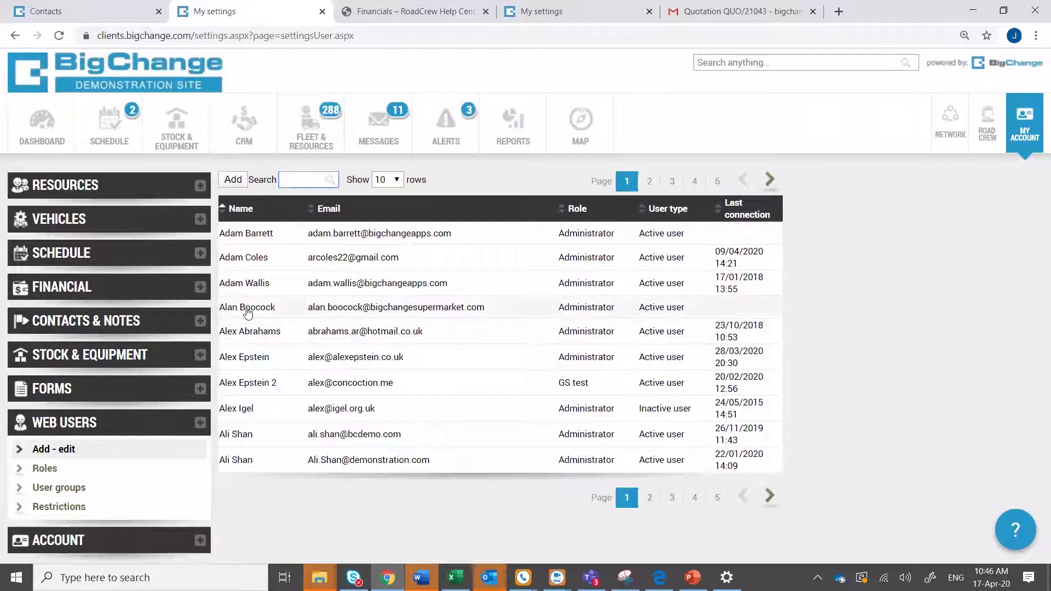
pyautogui.click(250, 332)
pyautogui.click(249, 294)
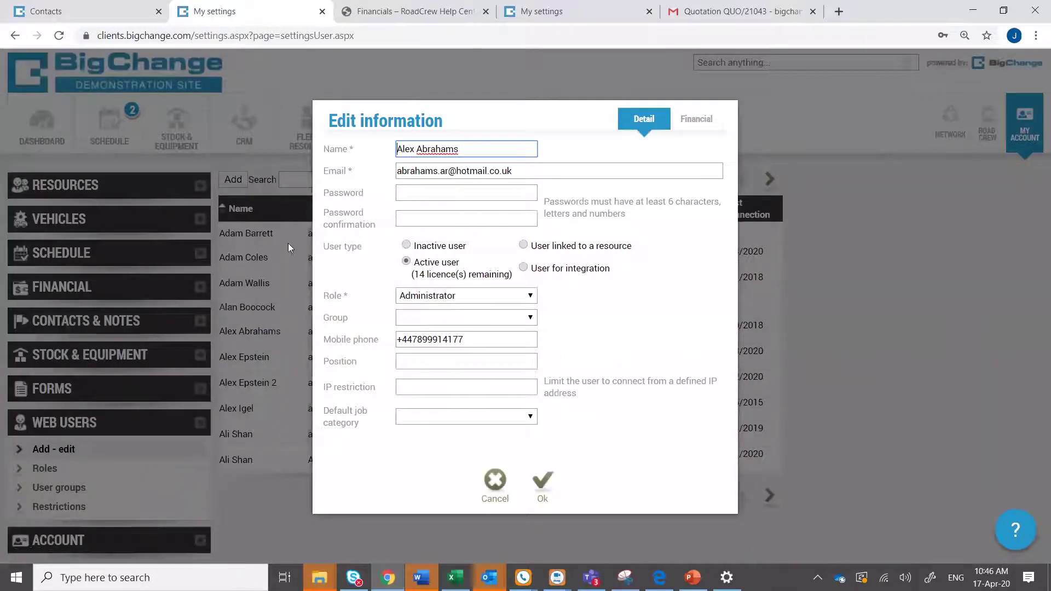
pyautogui.click(470, 298)
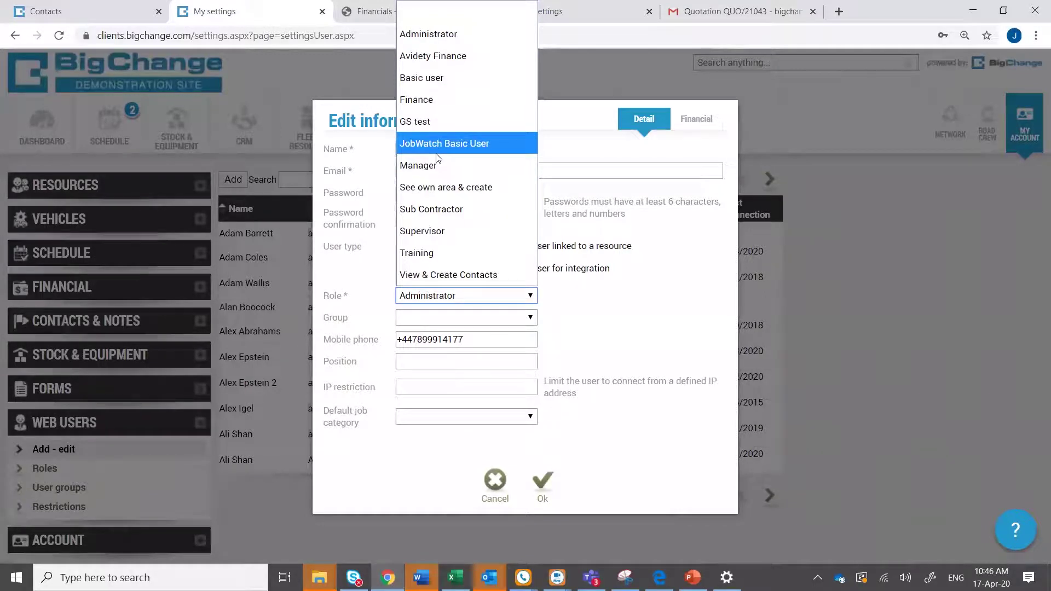
pyautogui.click(352, 266)
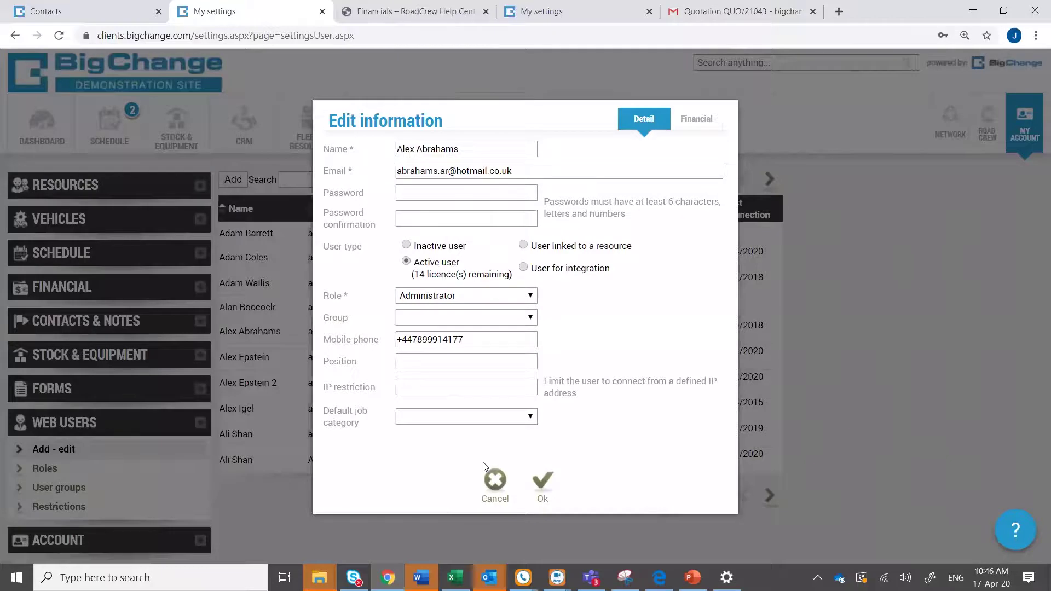
pyautogui.click(494, 480)
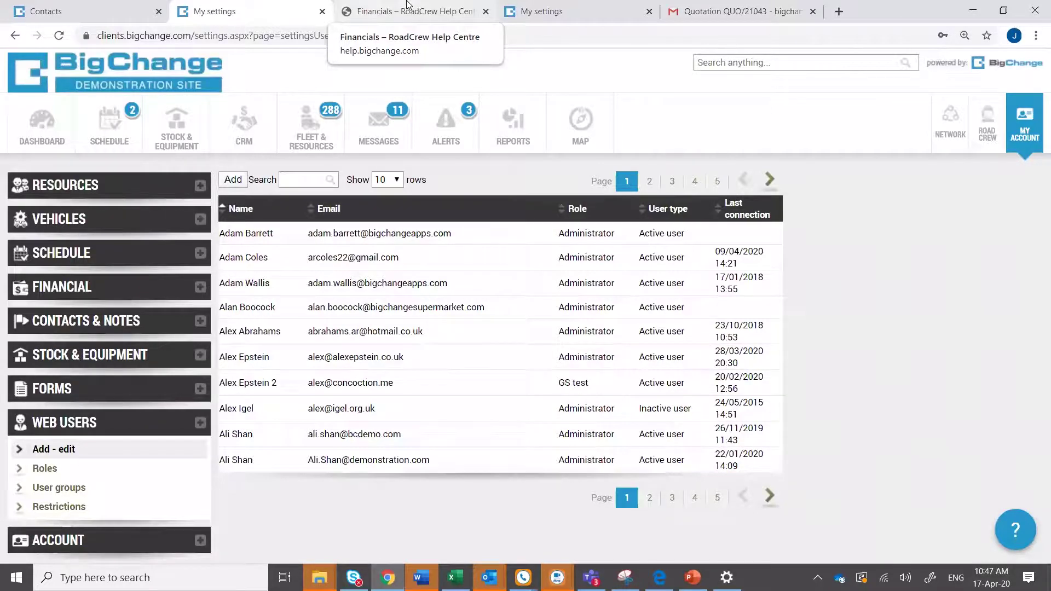
# Open the CRM financial documents and change the document type filter from Purchase order to Invoice.
pyautogui.click(246, 133)
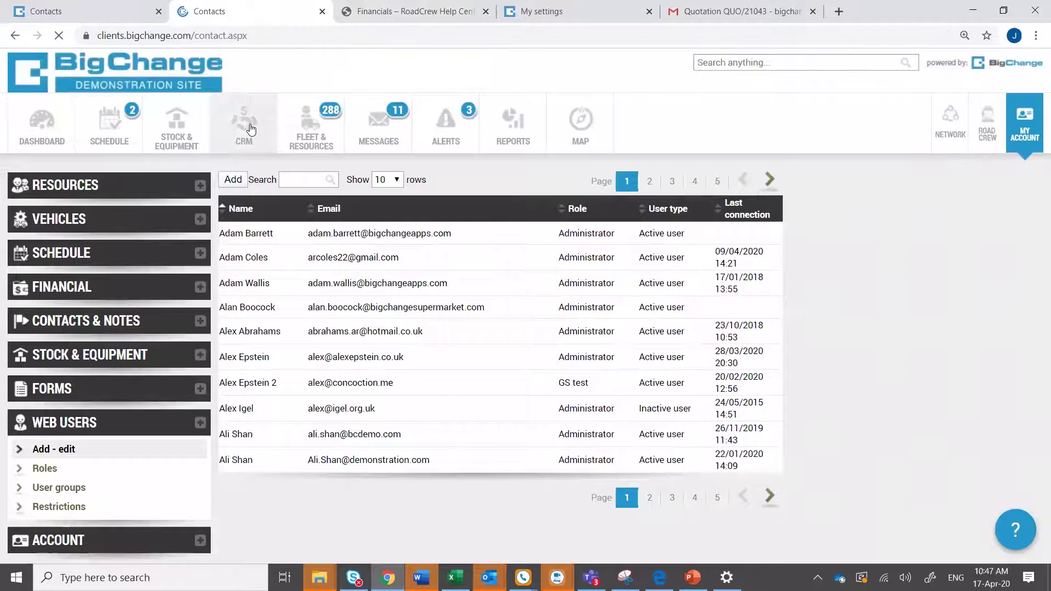
pyautogui.scroll(-3, 113, 224)
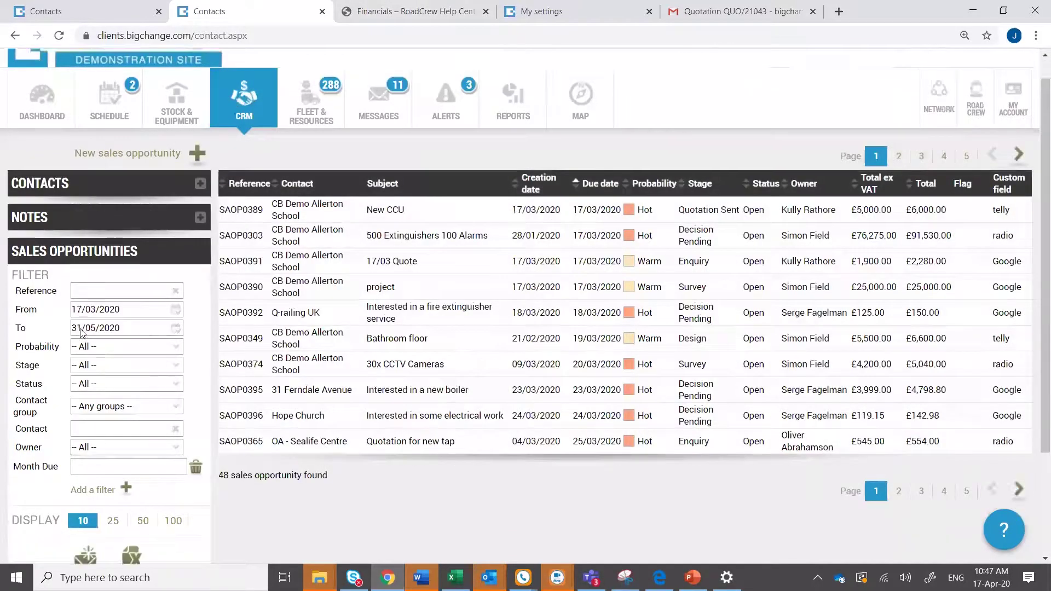
pyautogui.click(83, 508)
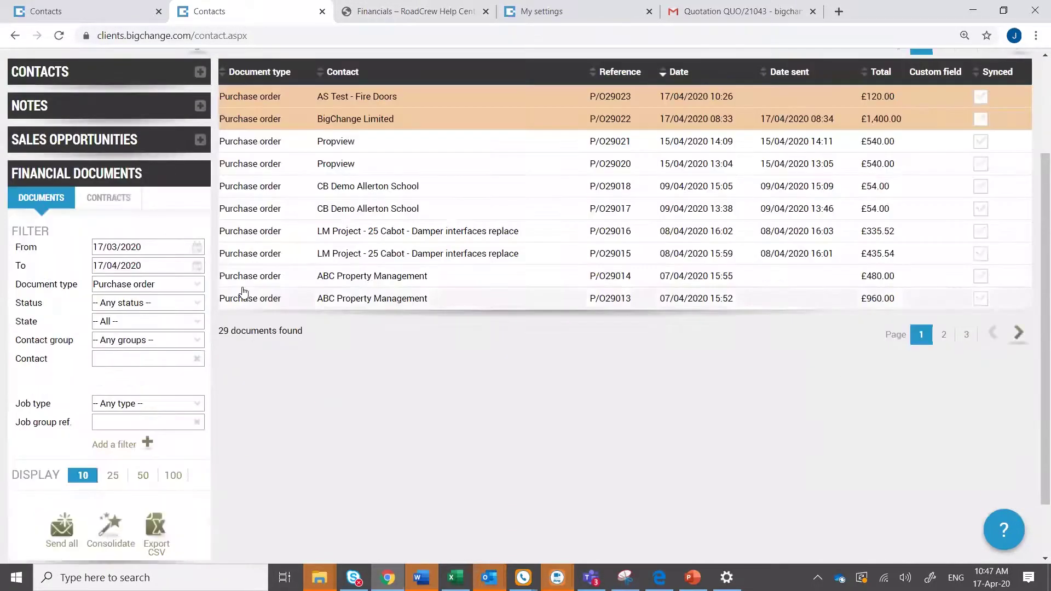
pyautogui.click(189, 285)
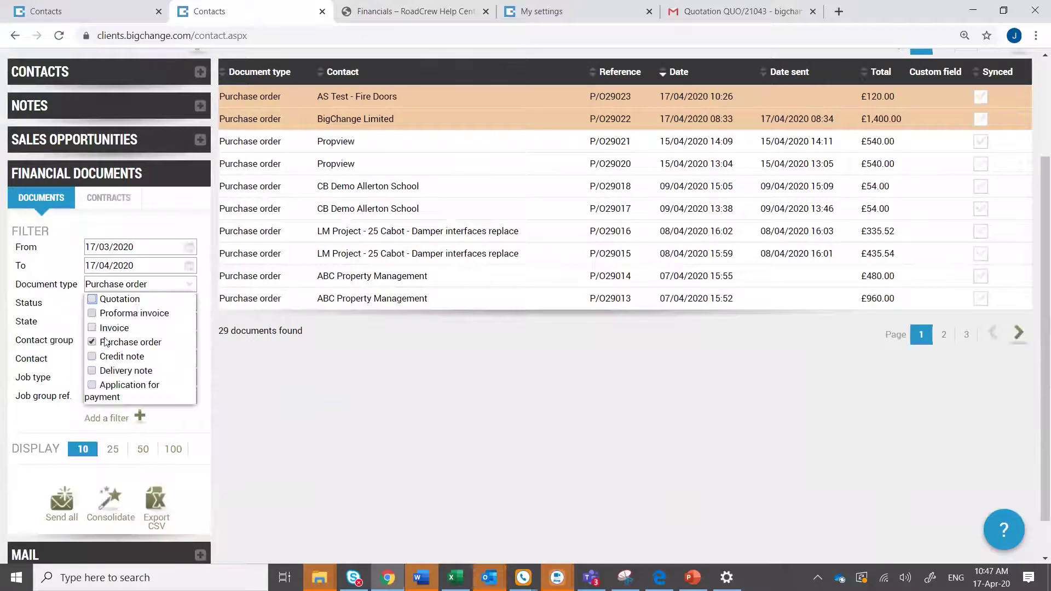
pyautogui.click(91, 343)
pyautogui.click(91, 327)
pyautogui.click(191, 284)
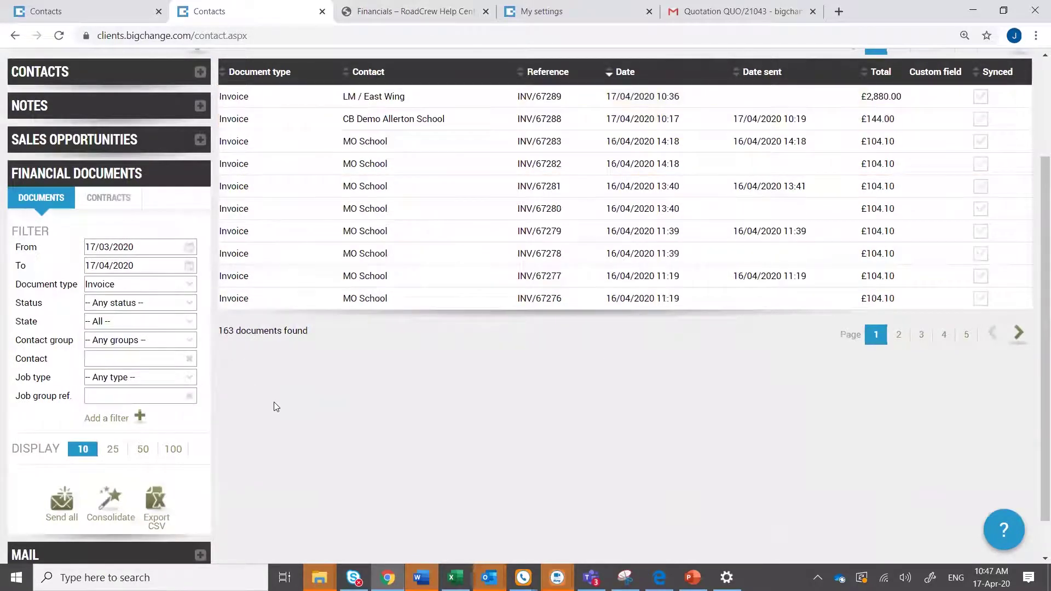
# Add the Date paid or accepted column to the invoice list.
pyautogui.scroll(1, 274, 405)
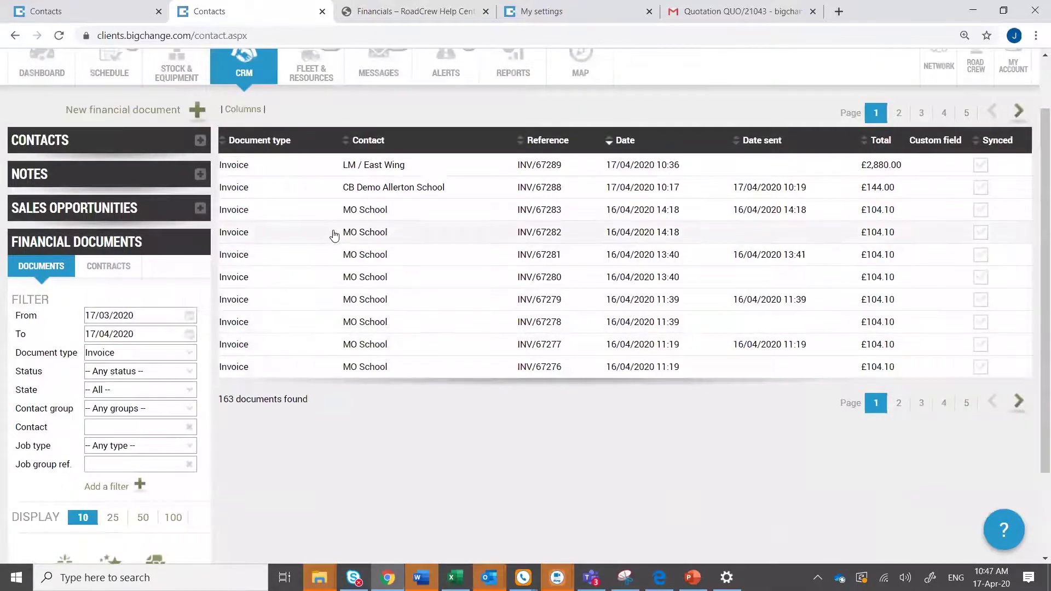
pyautogui.scroll(1, 335, 234)
pyautogui.click(249, 179)
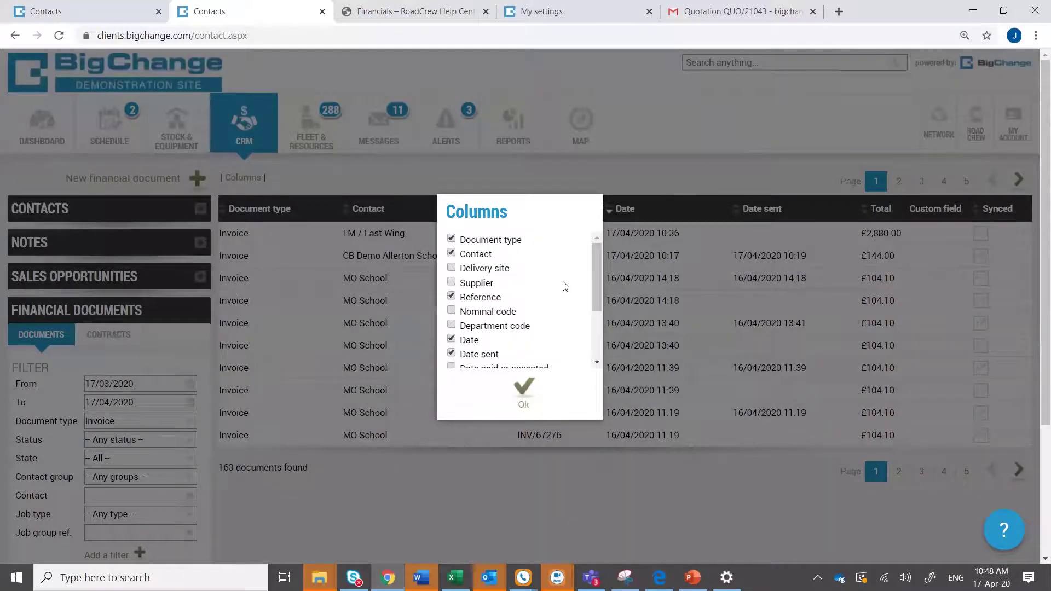
pyautogui.scroll(-1, 580, 295)
pyautogui.click(451, 296)
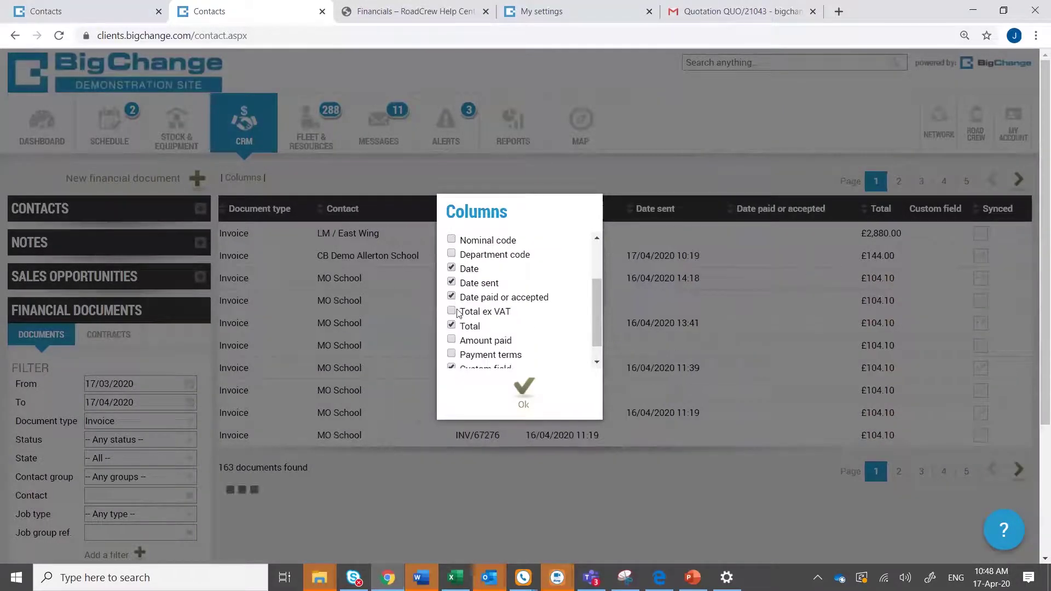
pyautogui.click(524, 390)
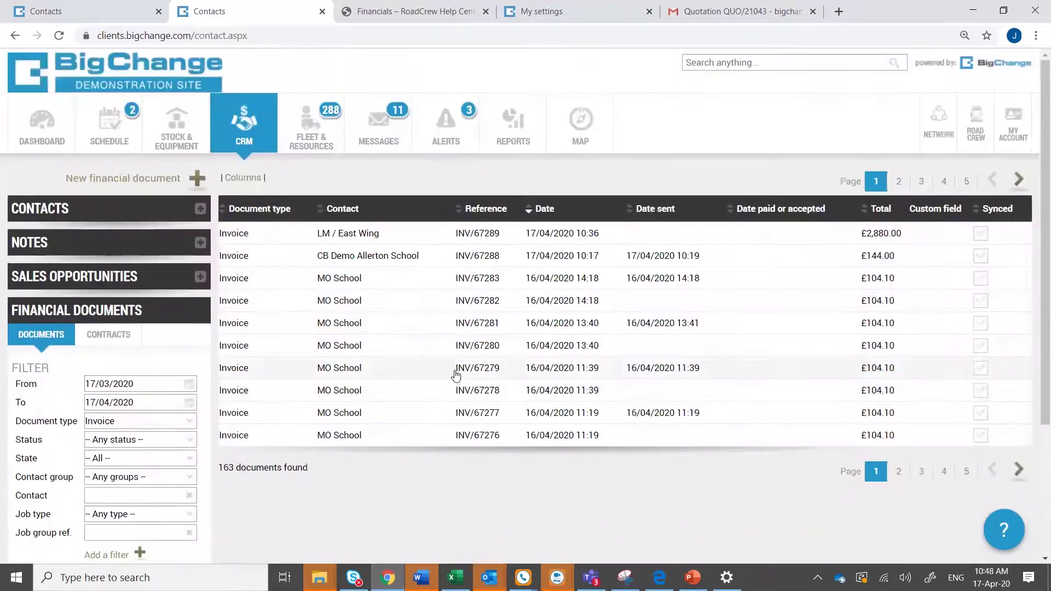
# Filter the invoices by the status Sent, not paid or accepted, and reopen the status options.
pyautogui.click(190, 443)
pyautogui.click(91, 469)
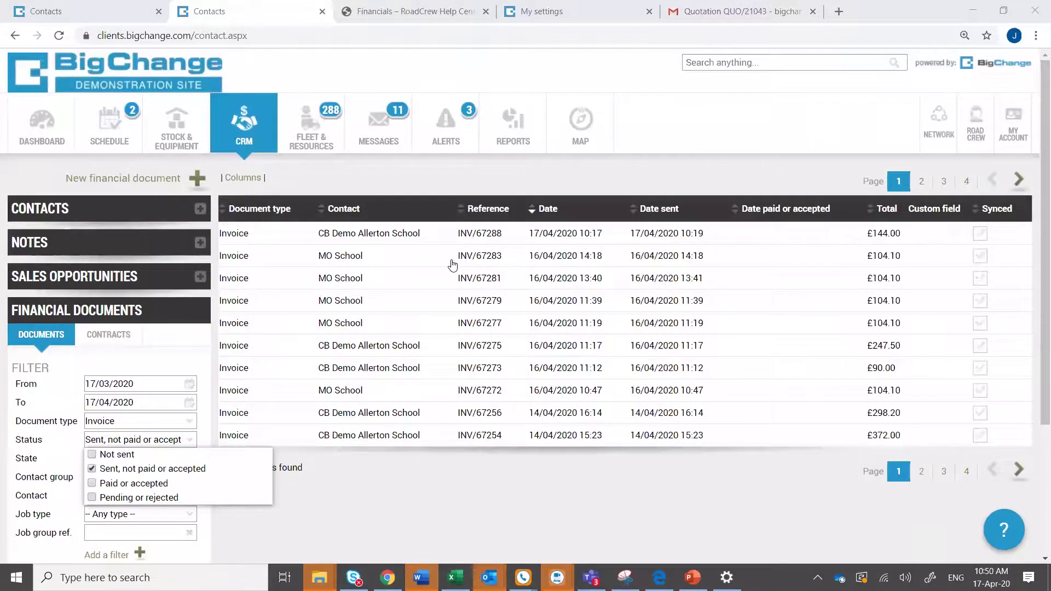
pyautogui.click(327, 502)
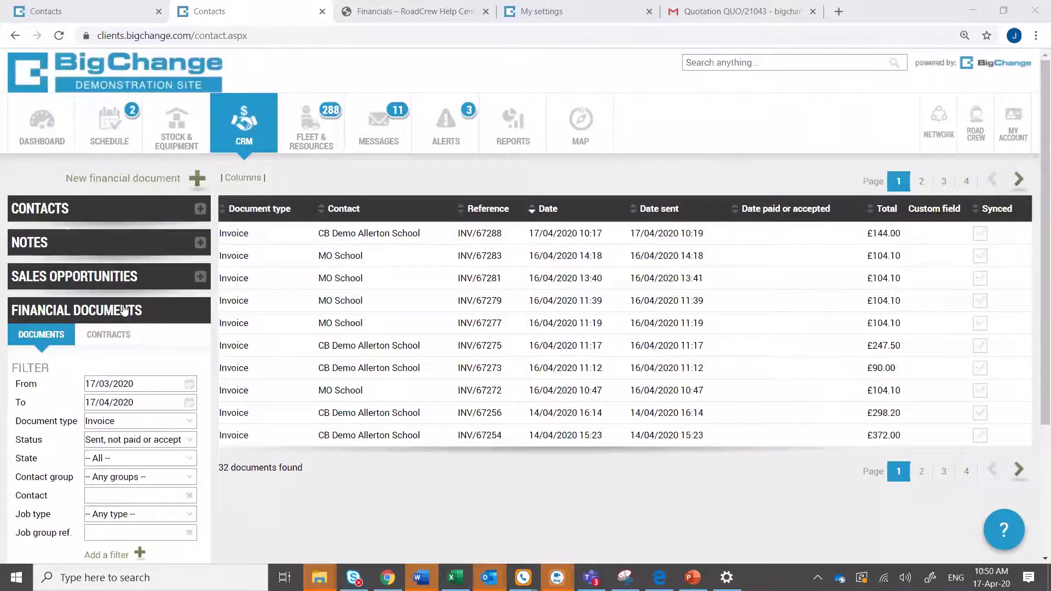
pyautogui.click(191, 442)
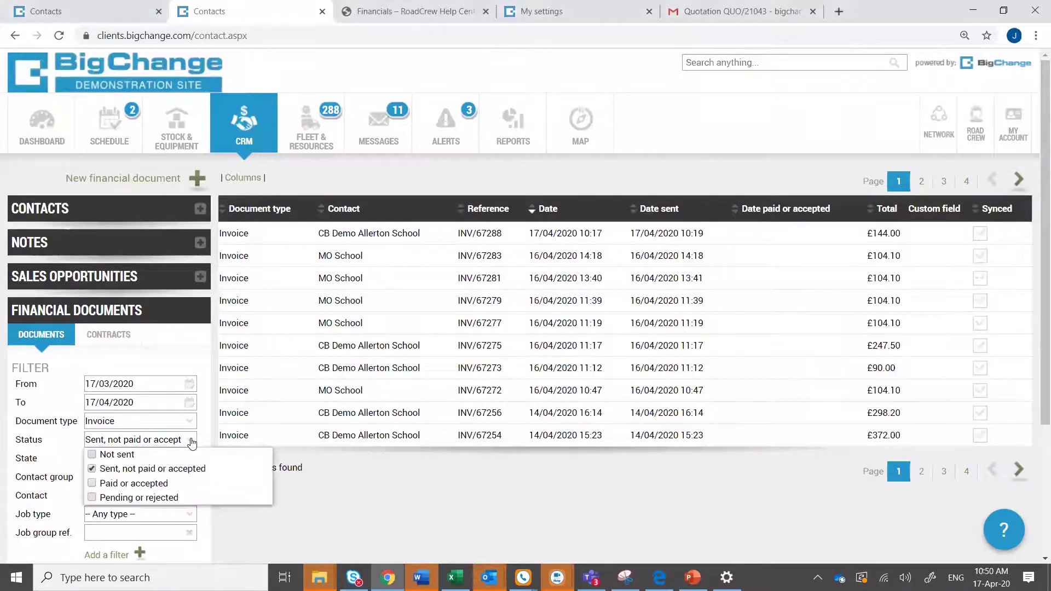
# Change the invoice status filter to Not sent and limit the list to the contact MO School.
pyautogui.click(91, 472)
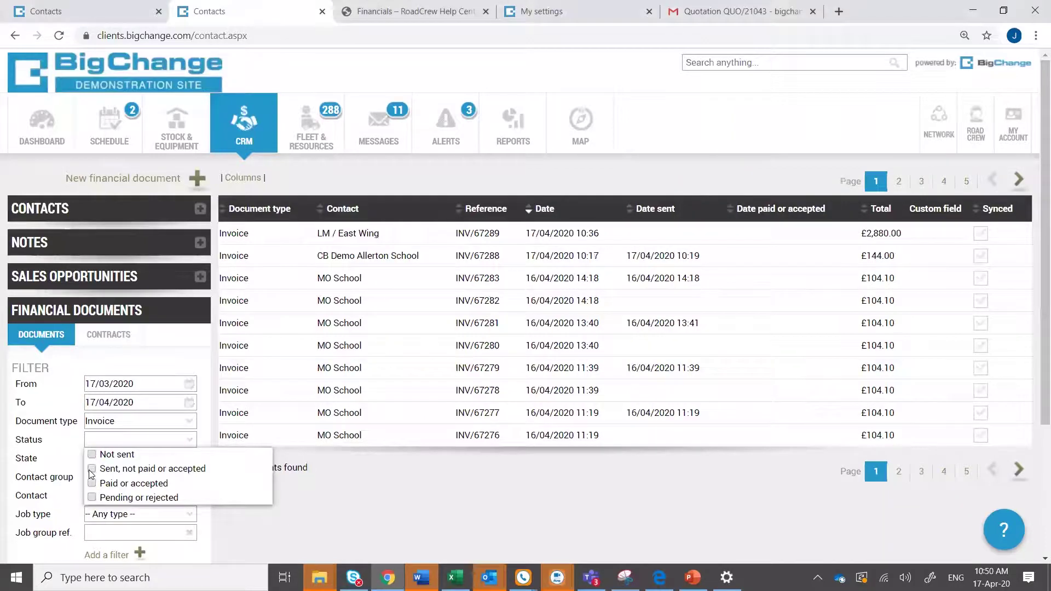
pyautogui.click(92, 455)
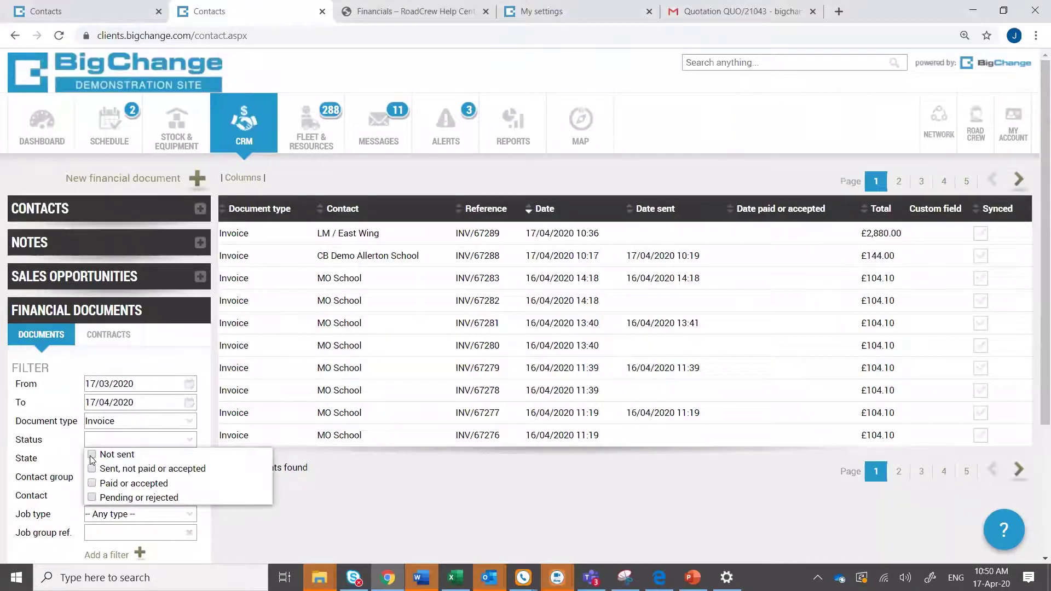
pyautogui.click(339, 535)
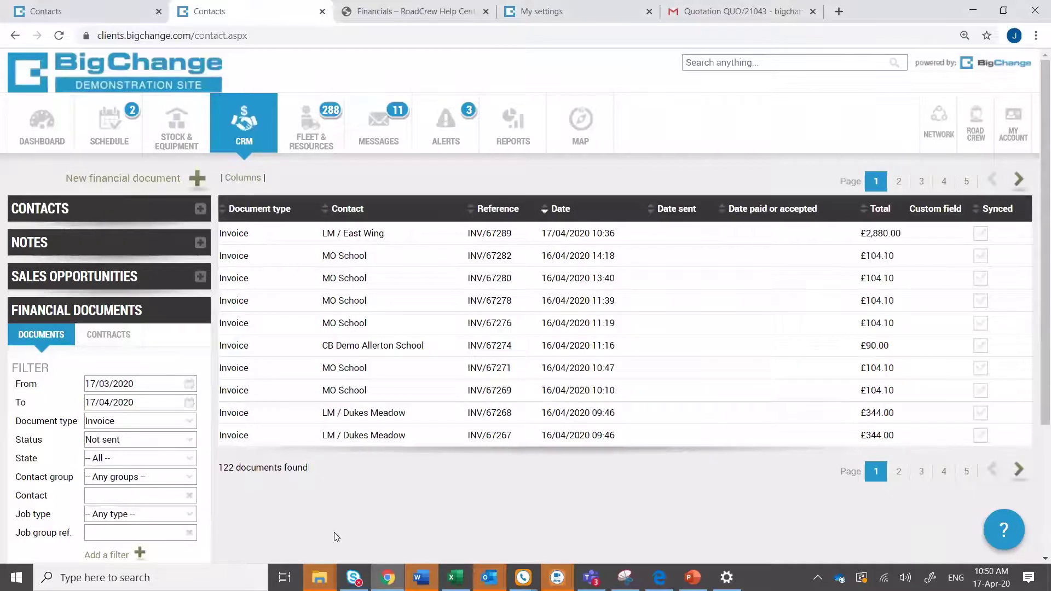
pyautogui.click(132, 495)
pyautogui.write('mo schoo')
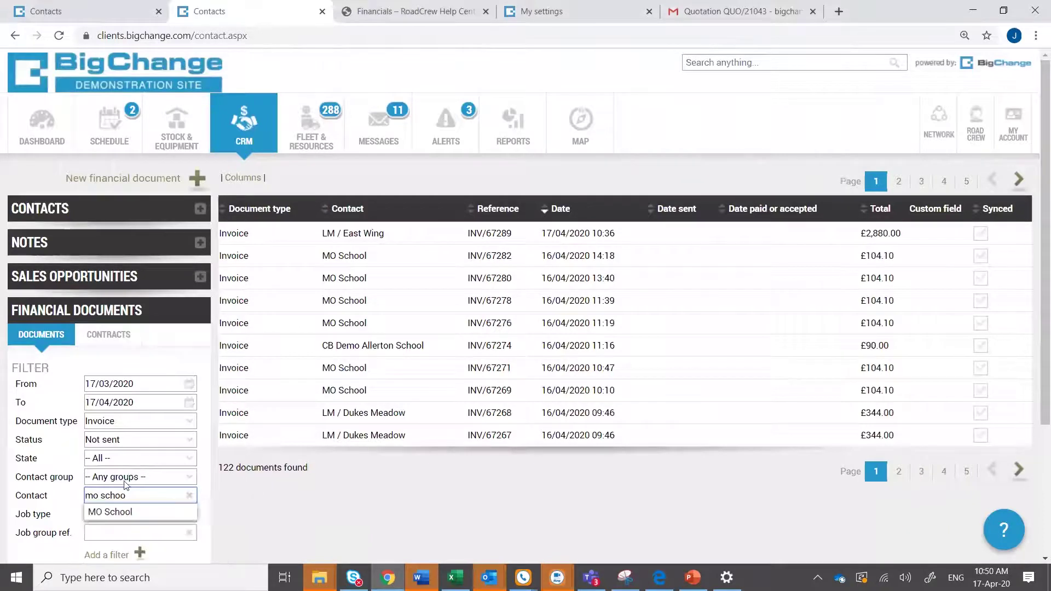
pyautogui.click(137, 512)
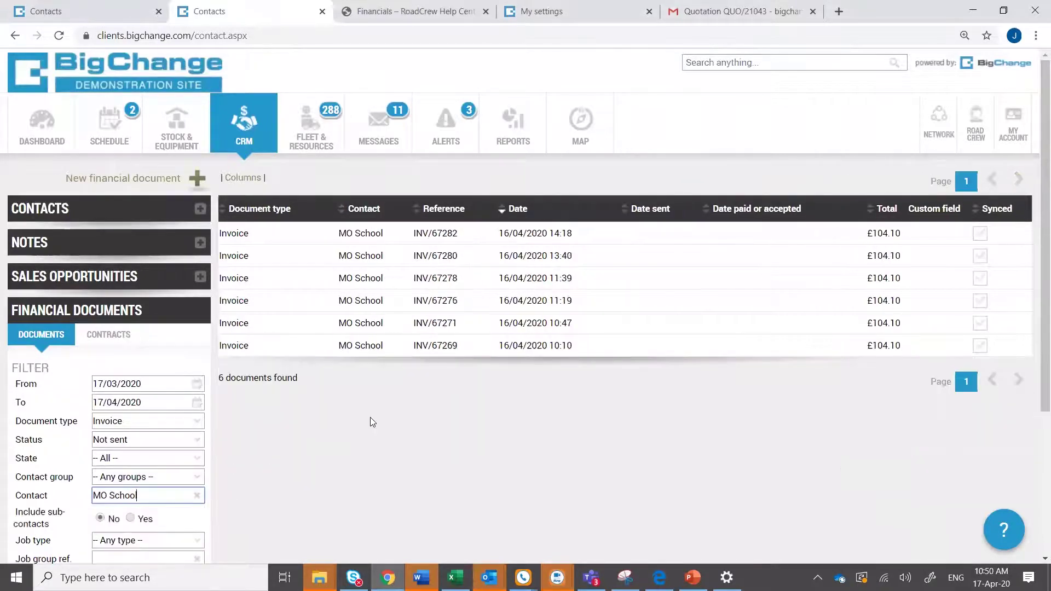
# Open the consolidation options for the filtered MO School invoices and close them without consolidating.
pyautogui.scroll(-4, 370, 417)
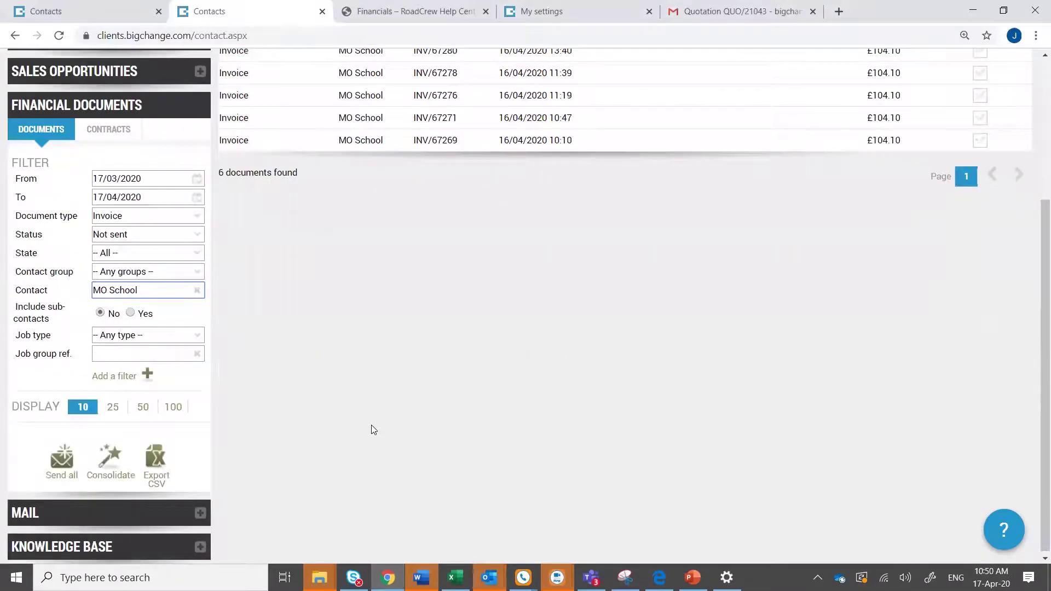
pyautogui.click(110, 458)
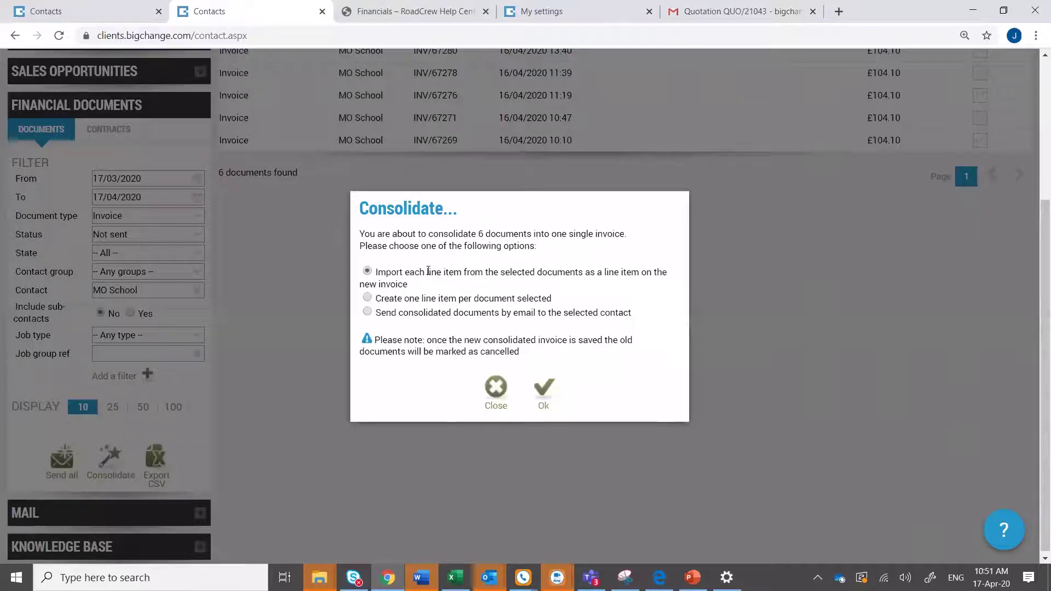
pyautogui.click(489, 391)
# Reopen the consolidation options, choose to create one line item per document selected, and close without consolidating.
pyautogui.scroll(1, 438, 385)
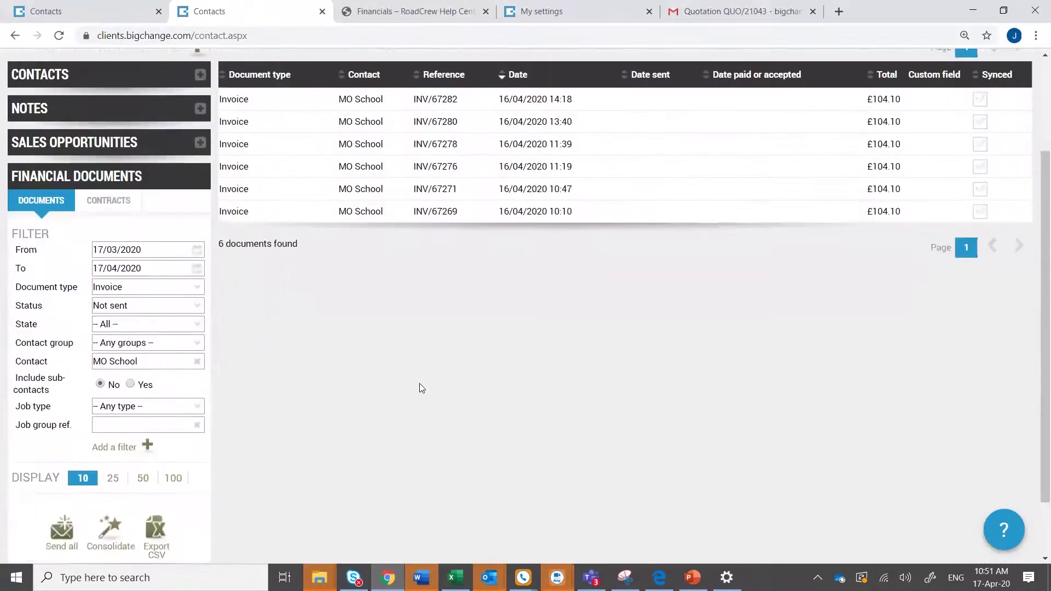
pyautogui.scroll(1, 422, 388)
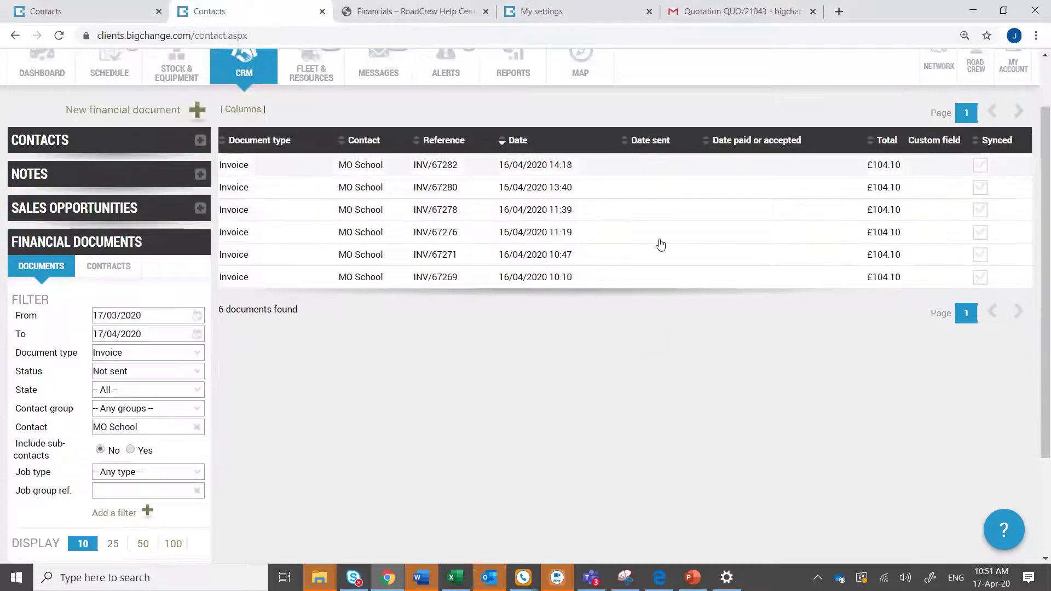
pyautogui.scroll(-2, 361, 371)
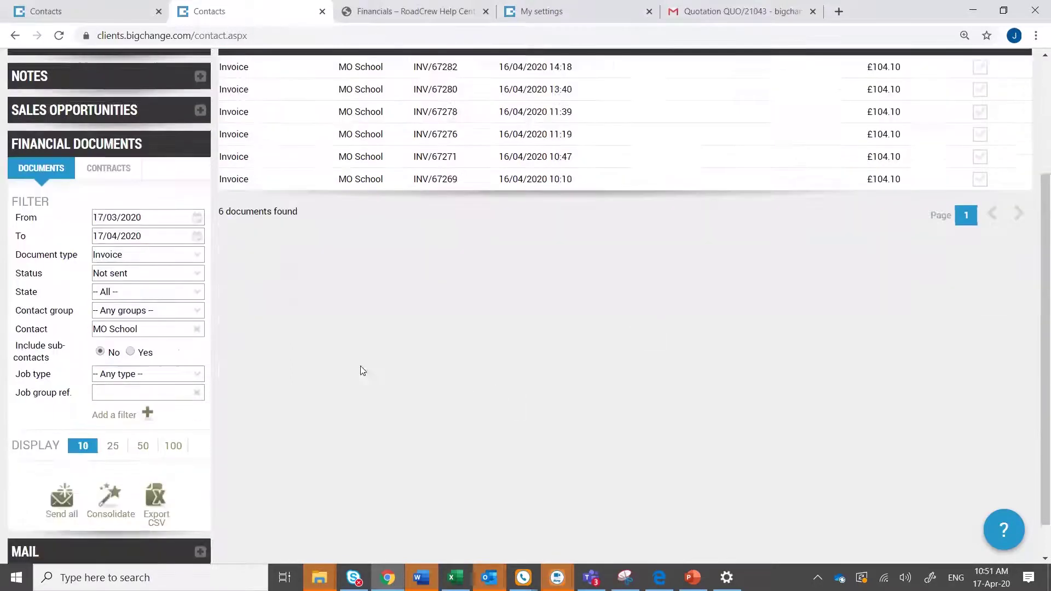
pyautogui.scroll(-1, 361, 371)
pyautogui.click(110, 459)
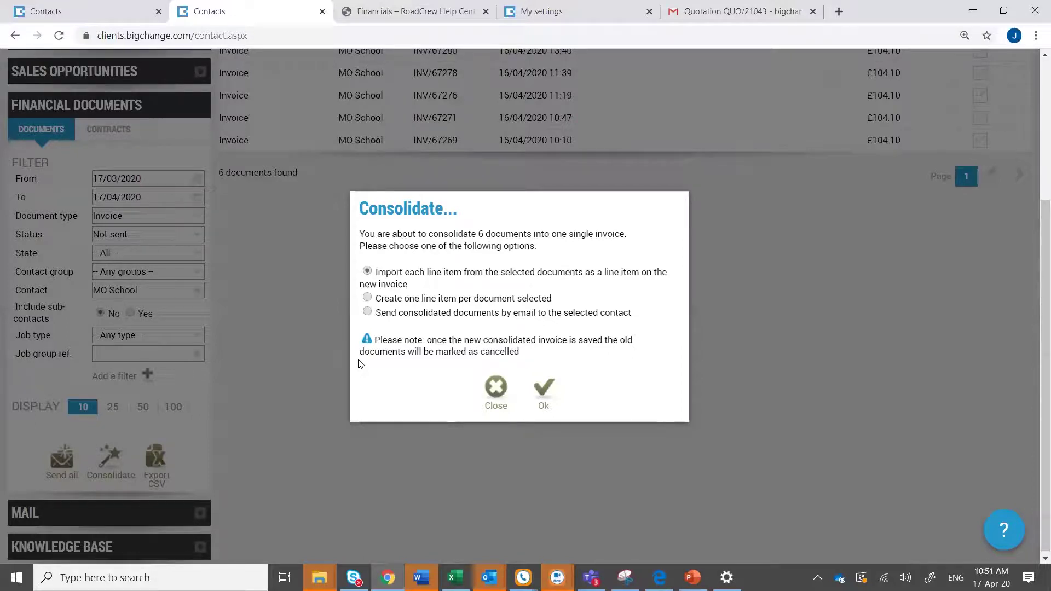
pyautogui.click(366, 302)
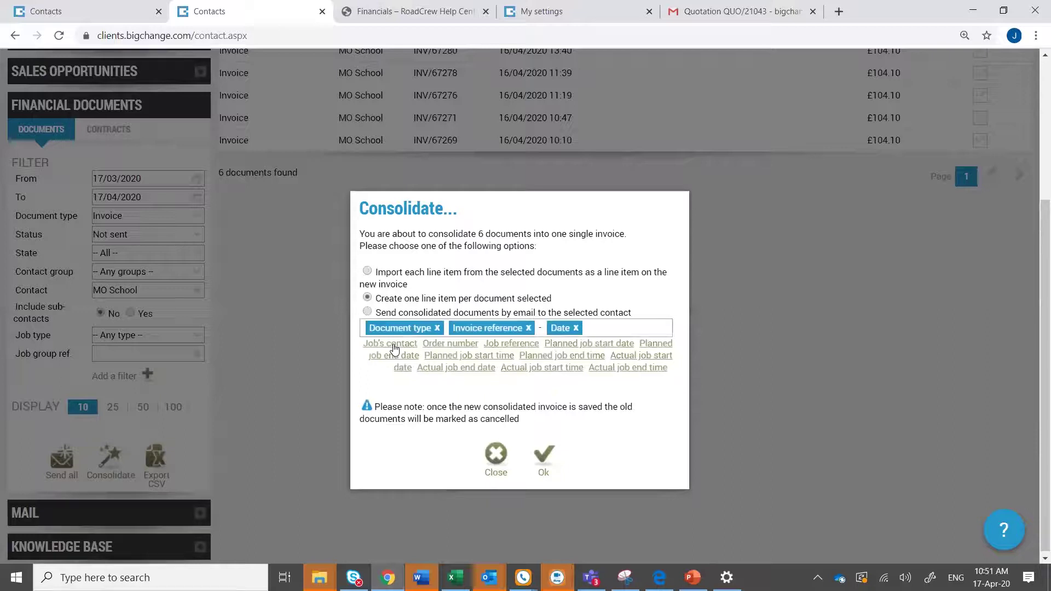
pyautogui.click(495, 460)
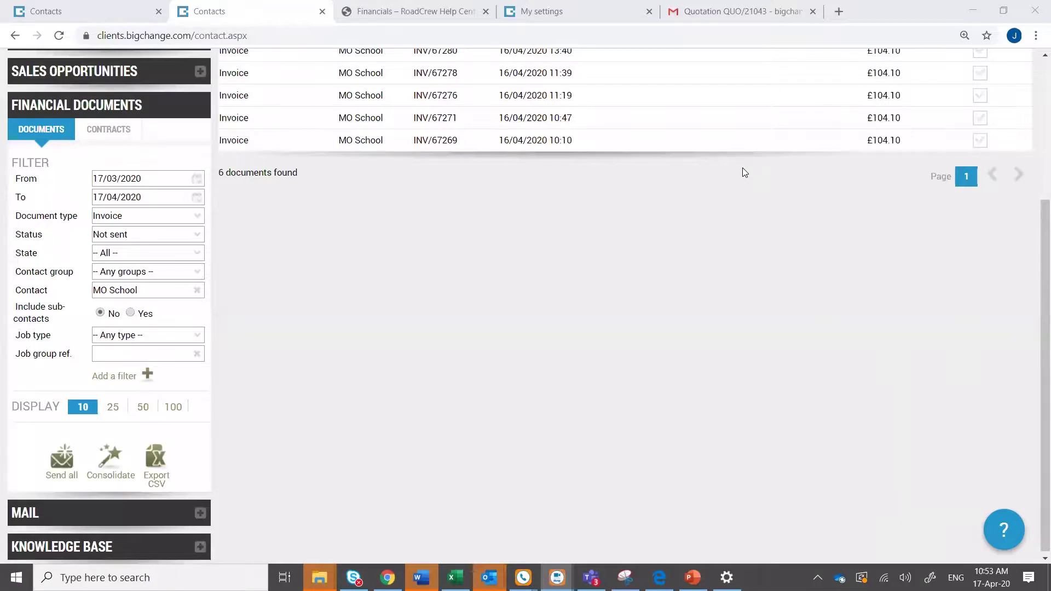
# Change the document type filter from Invoice to Purchase order and clear the contact filter.
pyautogui.scroll(4, 321, 291)
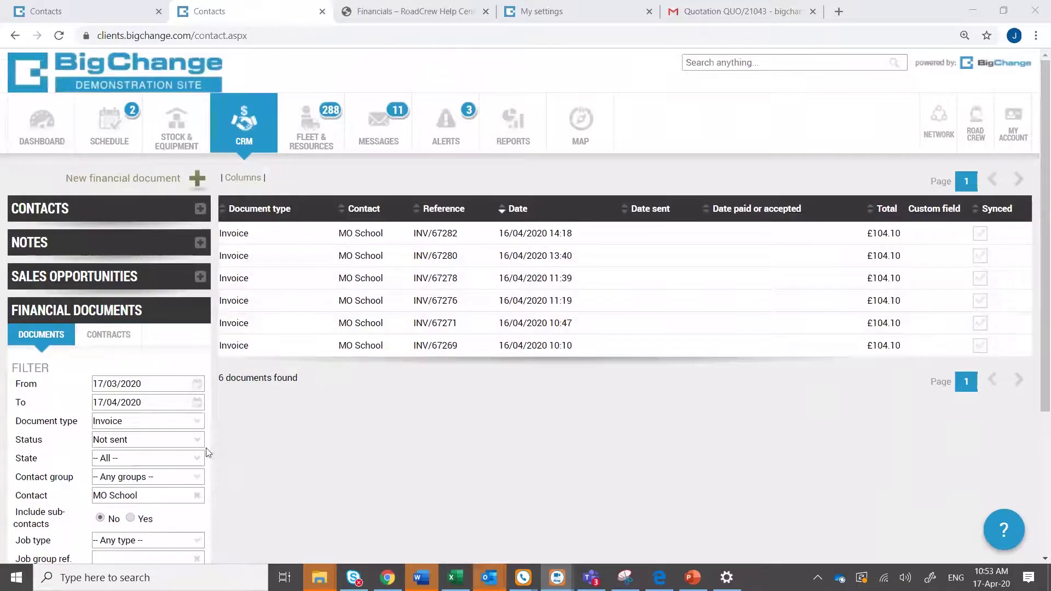
pyautogui.click(197, 420)
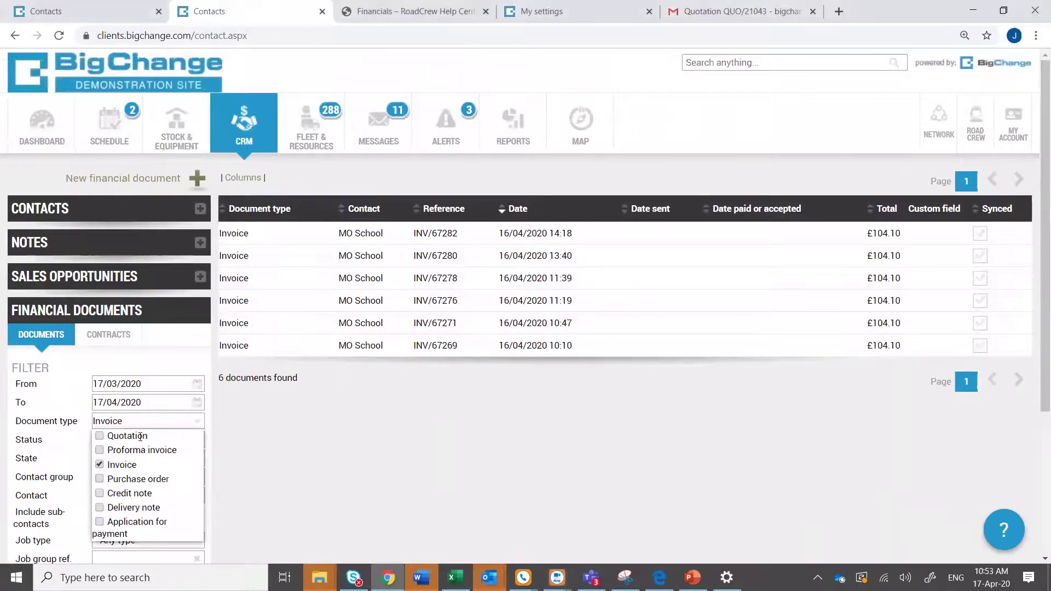
pyautogui.click(99, 465)
pyautogui.click(100, 479)
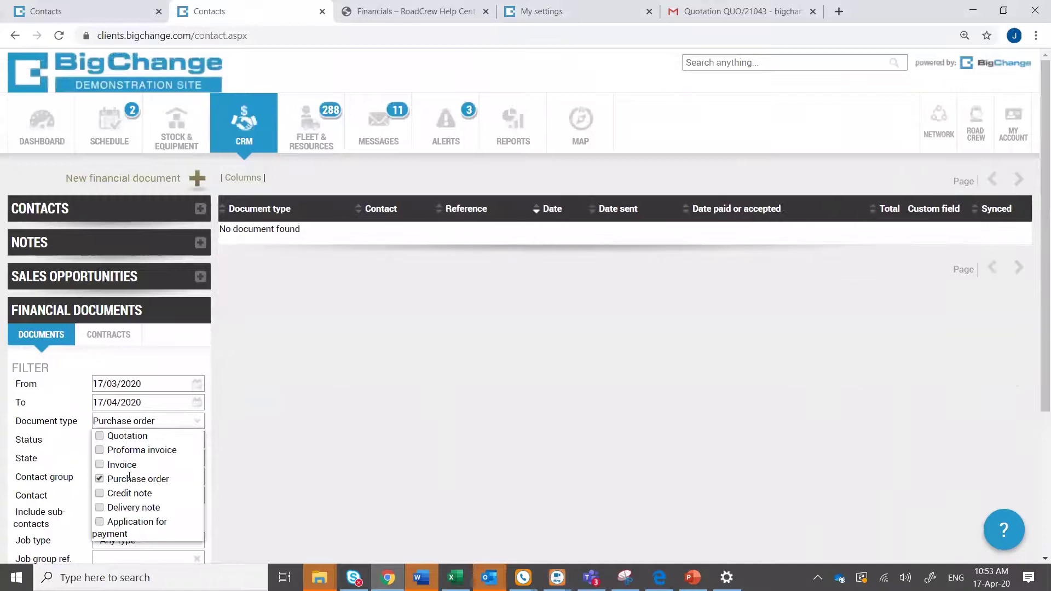
pyautogui.click(196, 421)
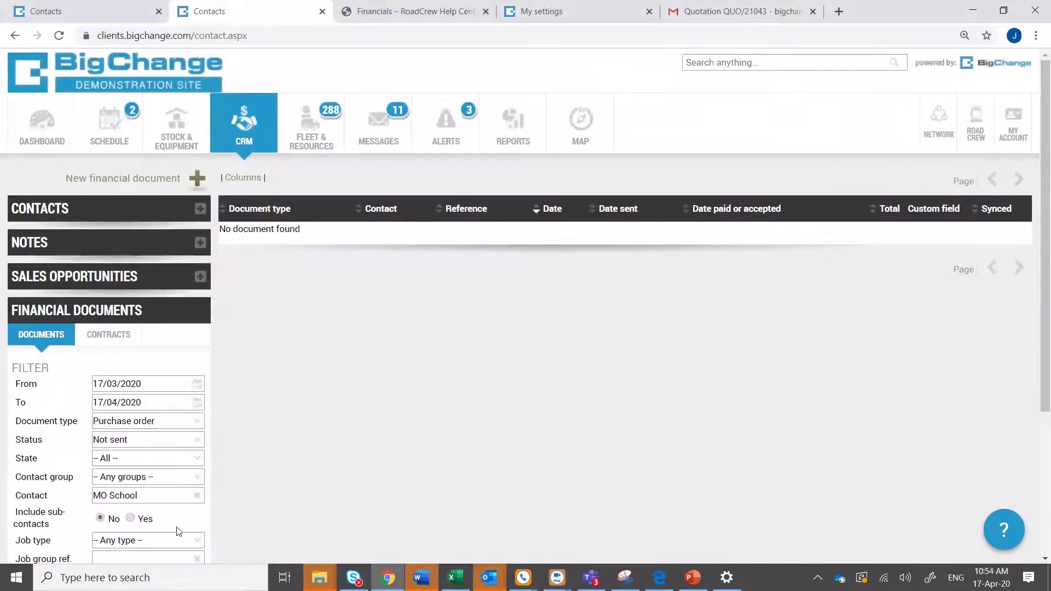
pyautogui.scroll(-1, 178, 509)
pyautogui.scroll(-1, 180, 476)
pyautogui.click(197, 427)
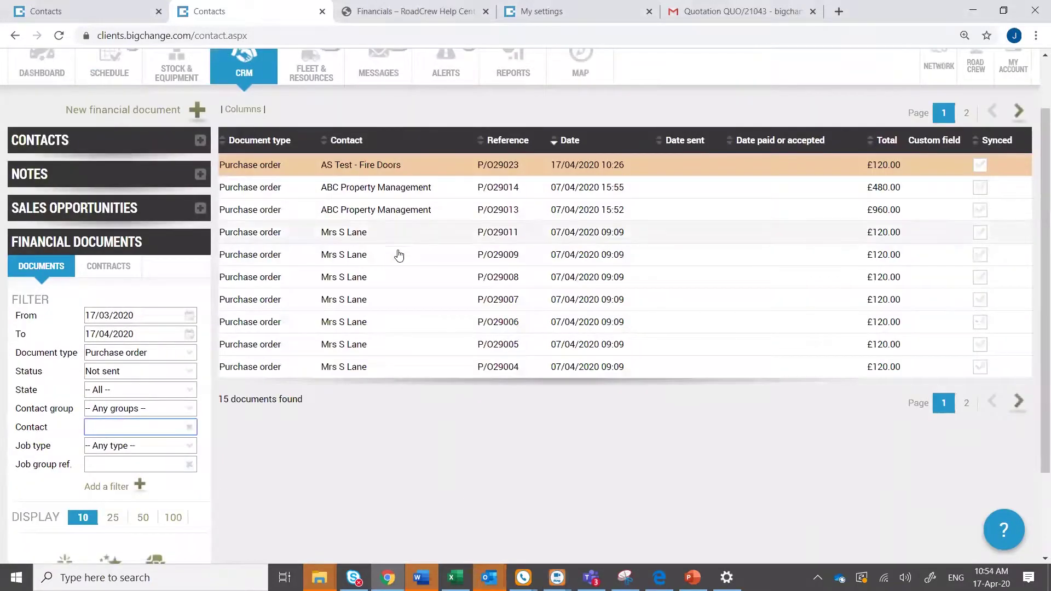
# Open the fourth purchase order's attachments, bring up the file picker, and close everything without adding a file.
pyautogui.click(393, 234)
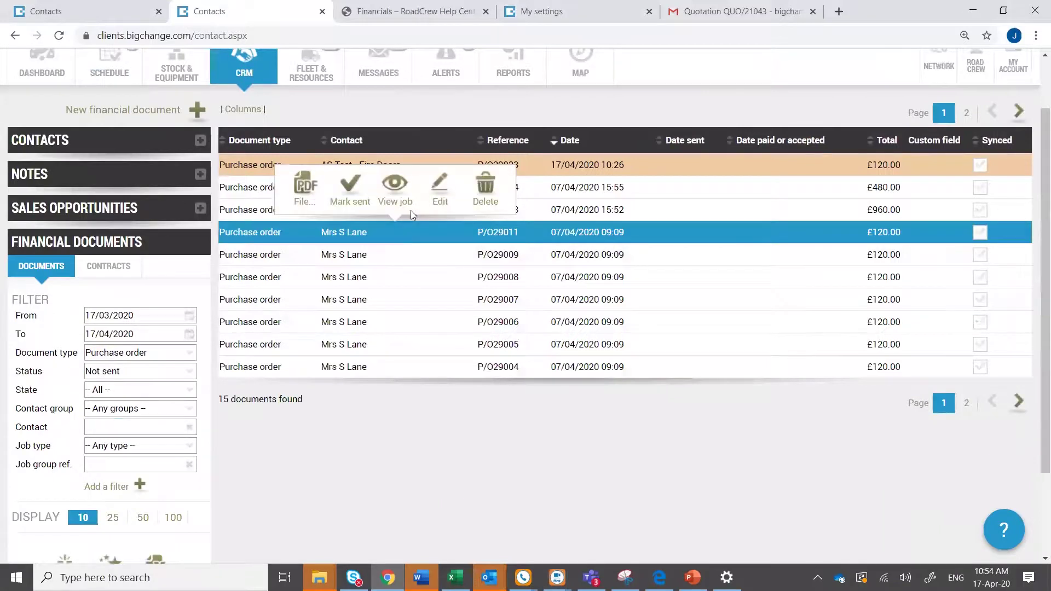
pyautogui.click(440, 195)
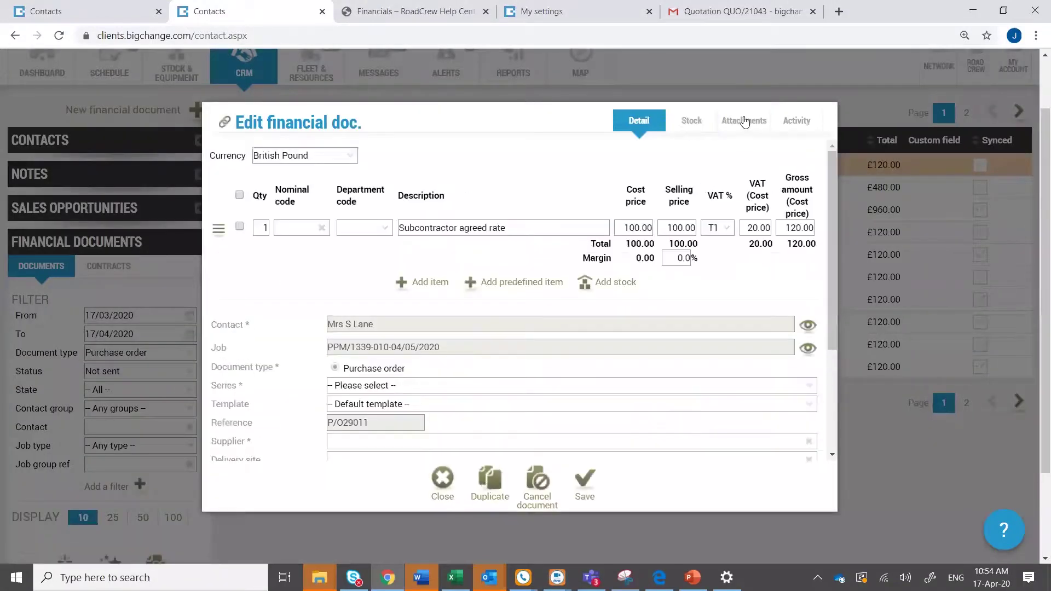
pyautogui.click(745, 119)
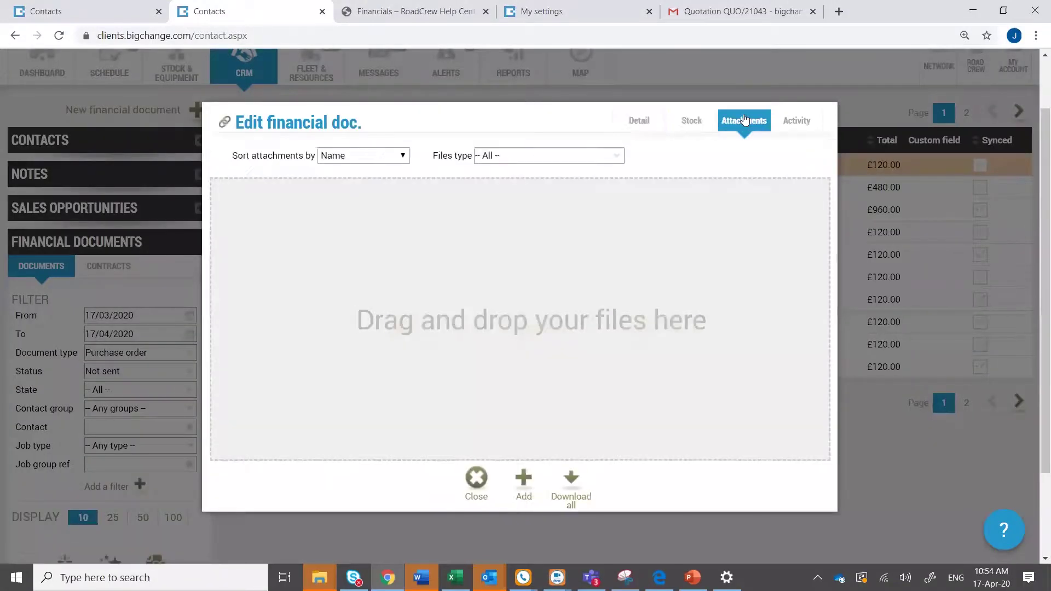
pyautogui.click(524, 477)
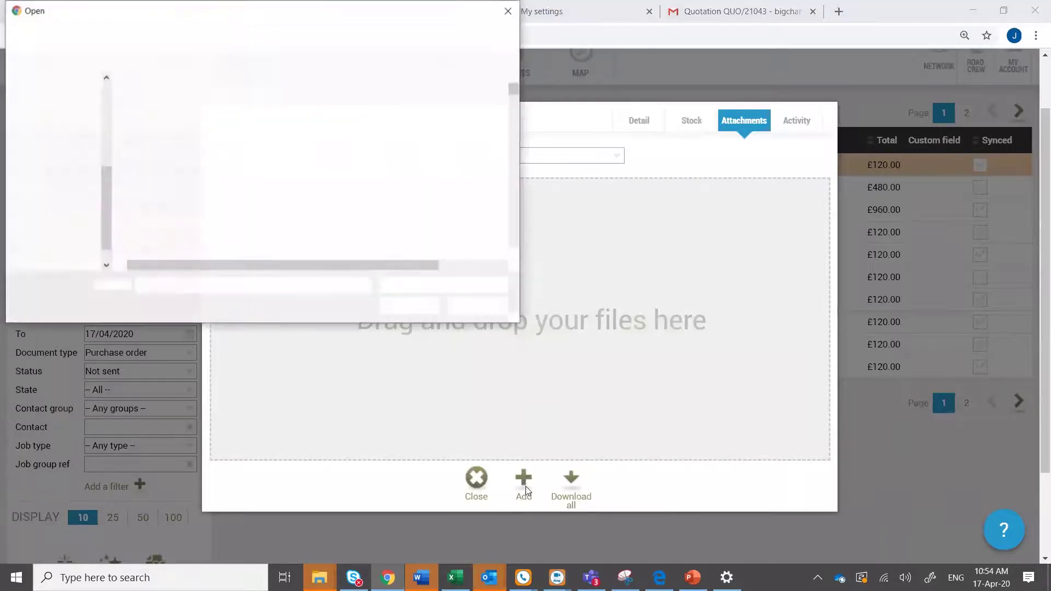
pyautogui.click(492, 305)
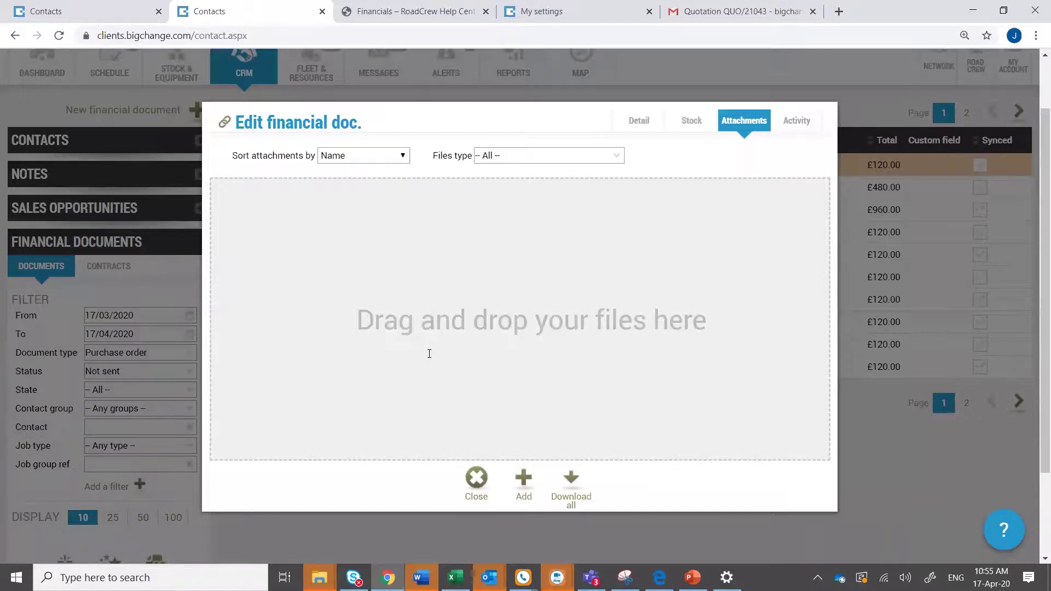
pyautogui.click(477, 478)
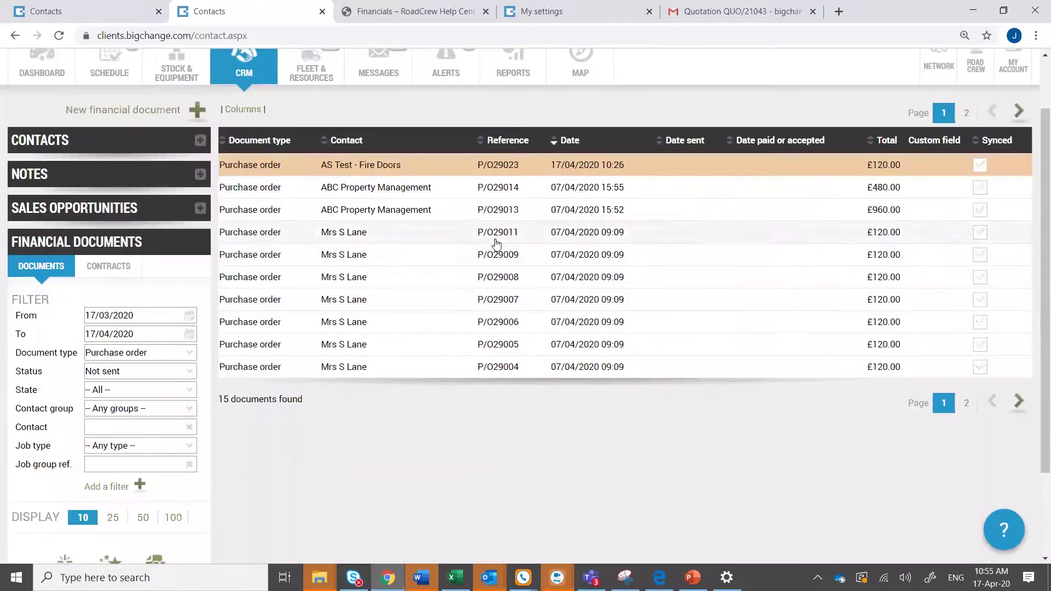
# Open the fourth purchase order in the list for editing and bring its Delivery site field into view.
pyautogui.click(377, 235)
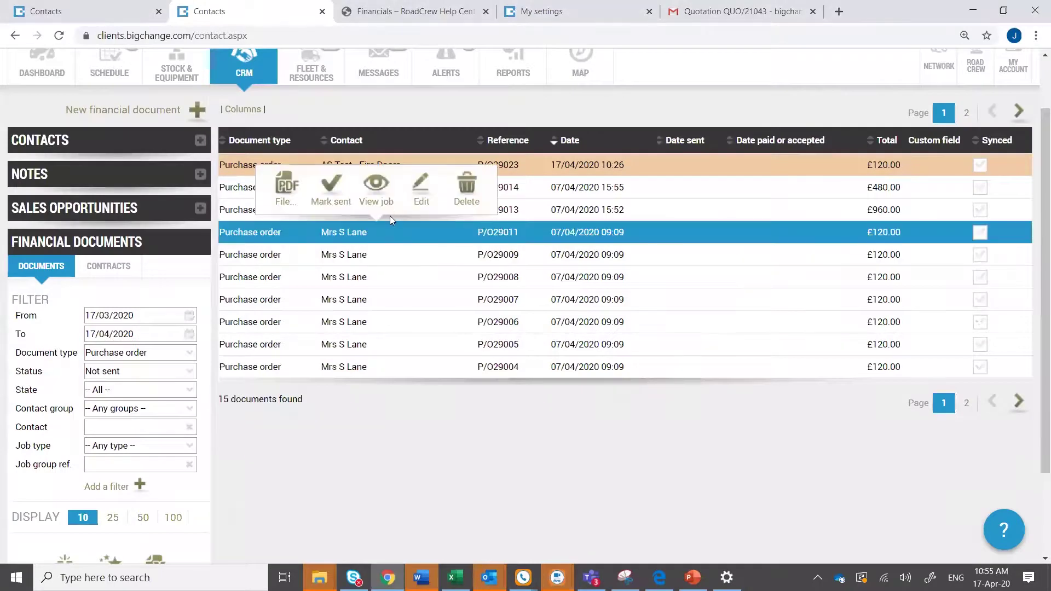
pyautogui.click(425, 195)
pyautogui.scroll(-1, 392, 247)
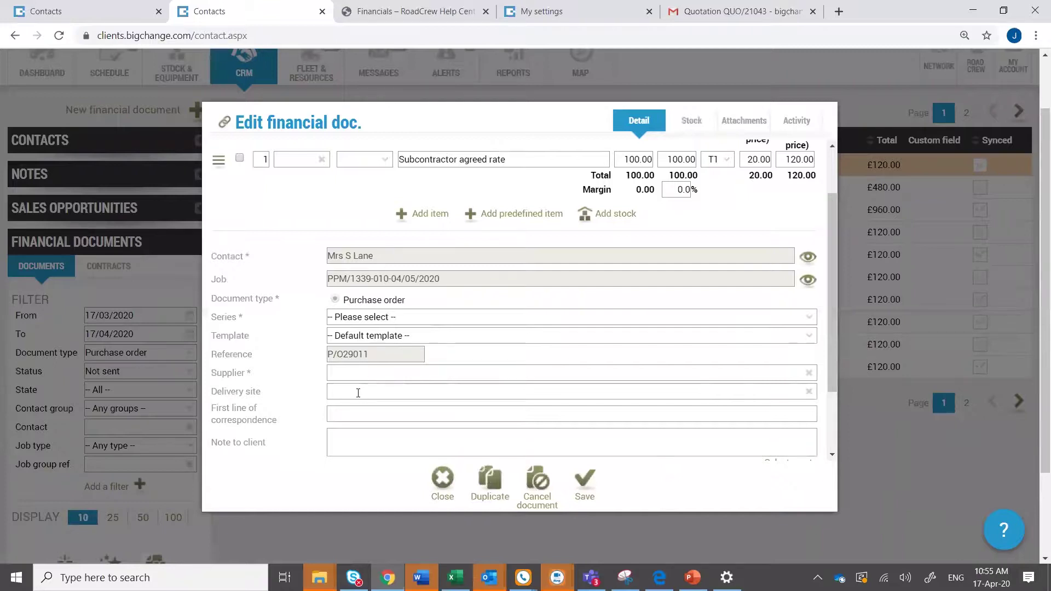
pyautogui.moveTo(270, 394); pyautogui.dragTo(211, 396)
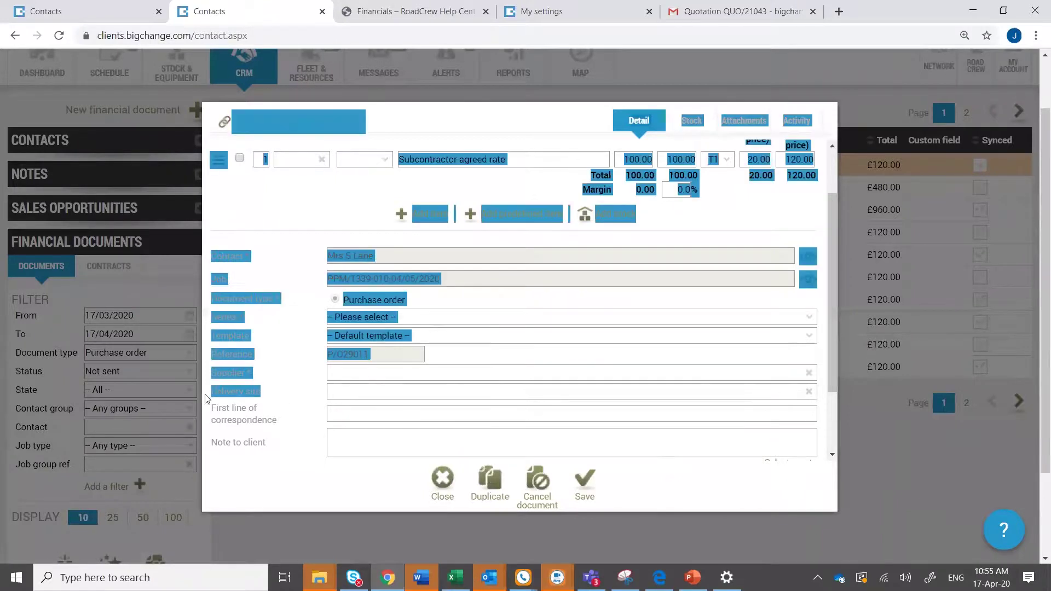
pyautogui.click(266, 401)
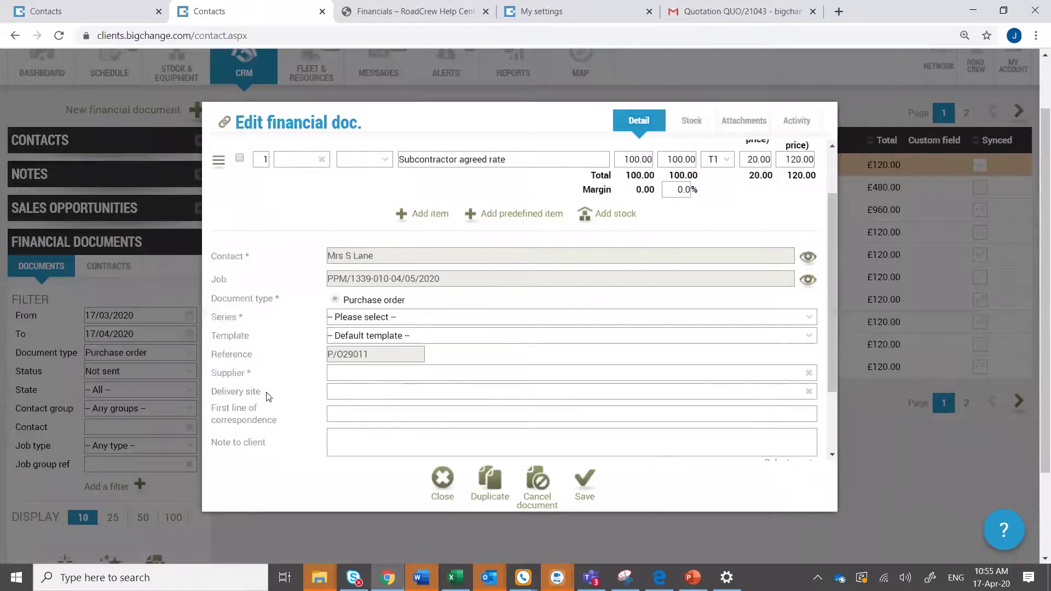
# Try "aller" as the purchase order's delivery site, then clear the entry.
pyautogui.click(344, 394)
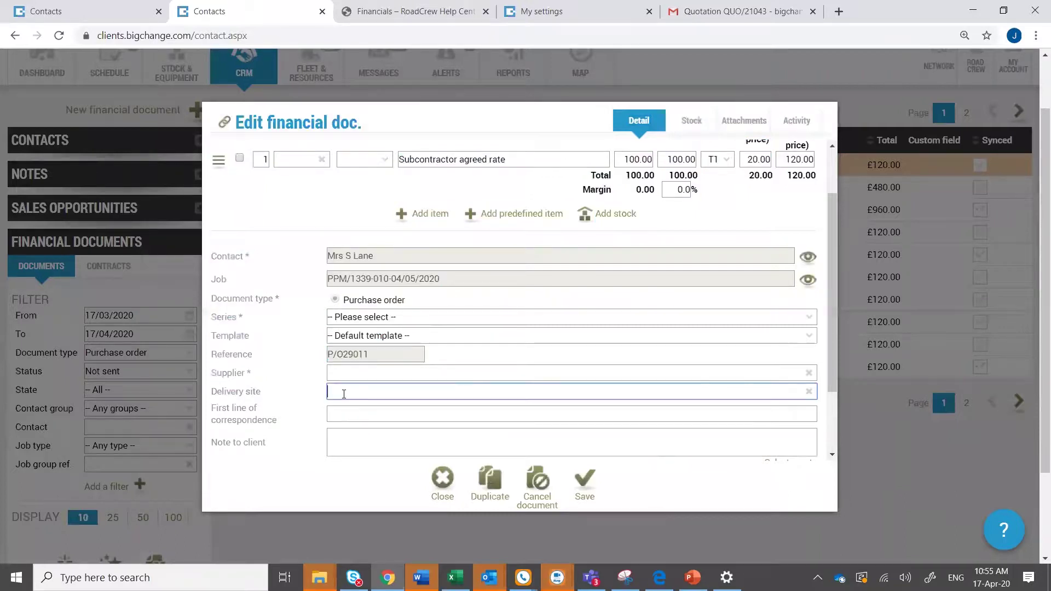
pyautogui.write('aller')
pyautogui.press('BackSpace')
pyautogui.press('BackSpace')
pyautogui.press('BackSpace')
pyautogui.press('BackSpace')
pyautogui.press('BackSpace')
pyautogui.click(270, 411)
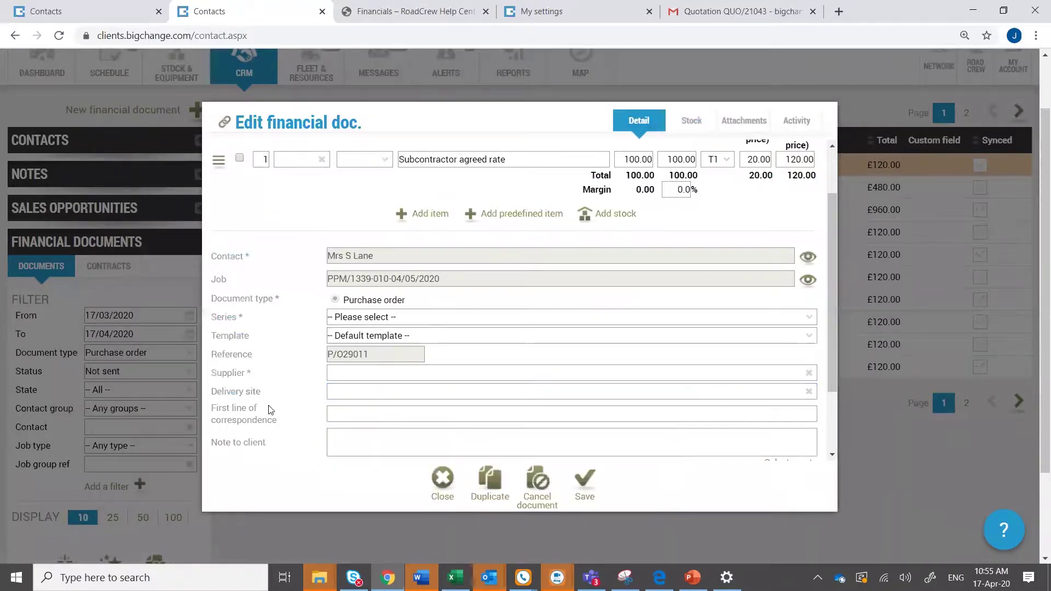
# Enter "df;igbdi;dabg" as the purchase order's note to client.
pyautogui.scroll(-1, 271, 410)
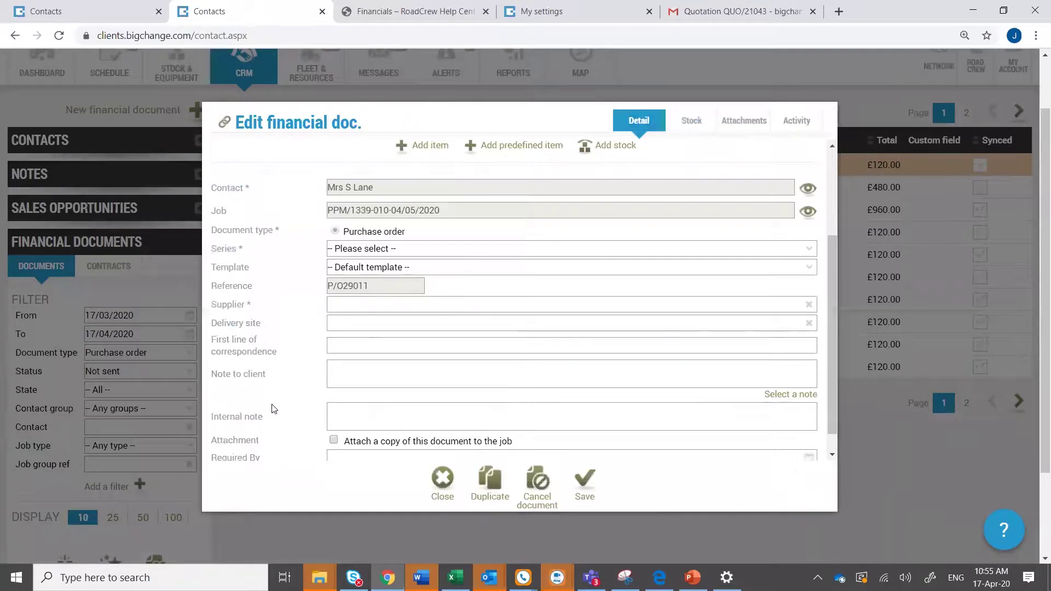
pyautogui.click(393, 367)
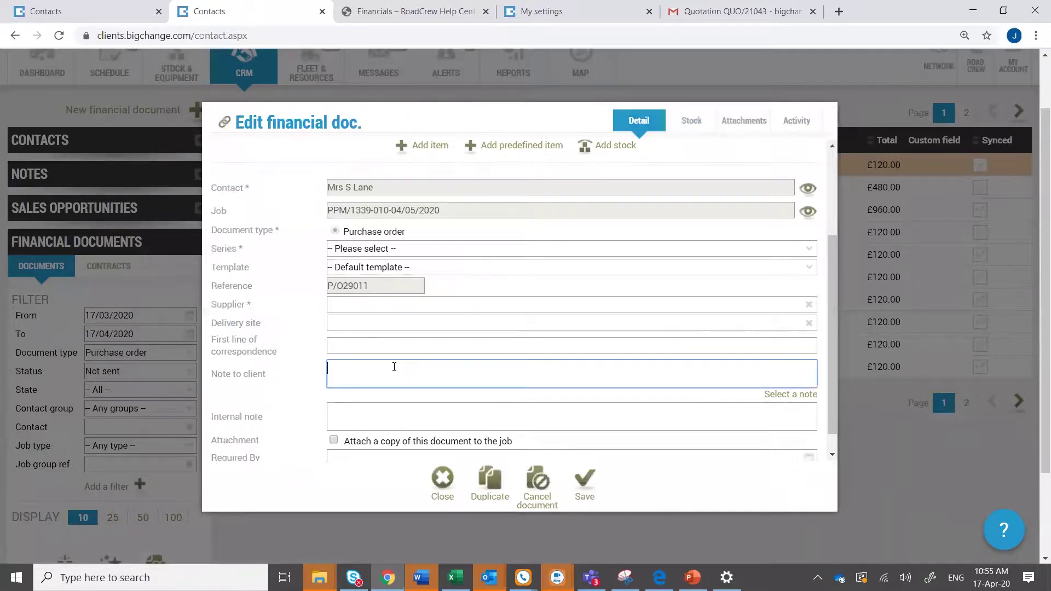
pyautogui.write('df;igbdi;dabg')
# Add "Collect from your depot" below "Subcontractor agreed rate" in the line item's description, separated by a blank line.
pyautogui.scroll(3, 394, 366)
pyautogui.click(558, 228)
pyautogui.press('Return')
pyautogui.press('Return')
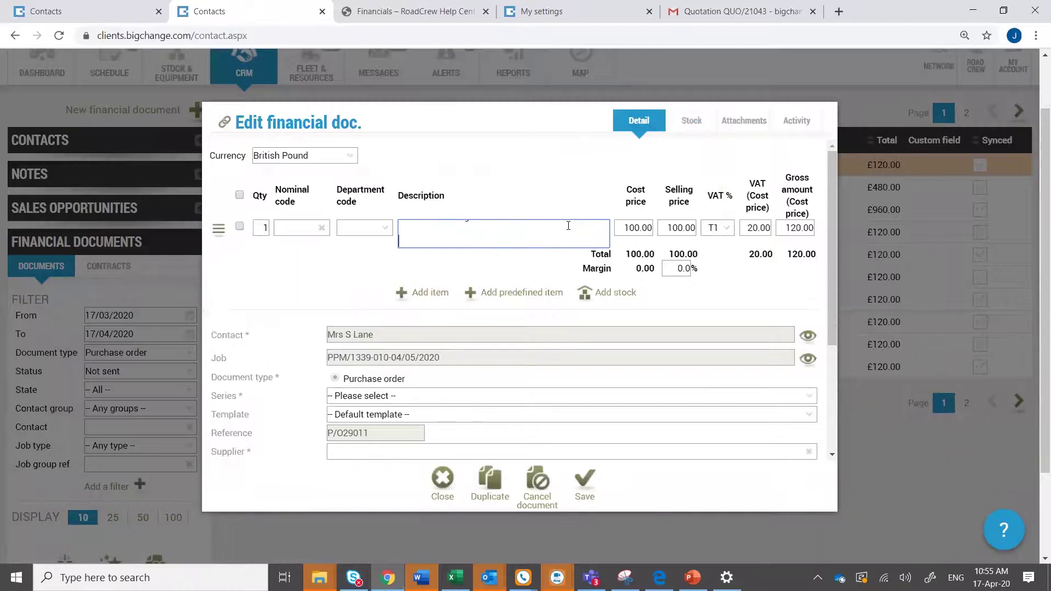
pyautogui.write('Collectf')
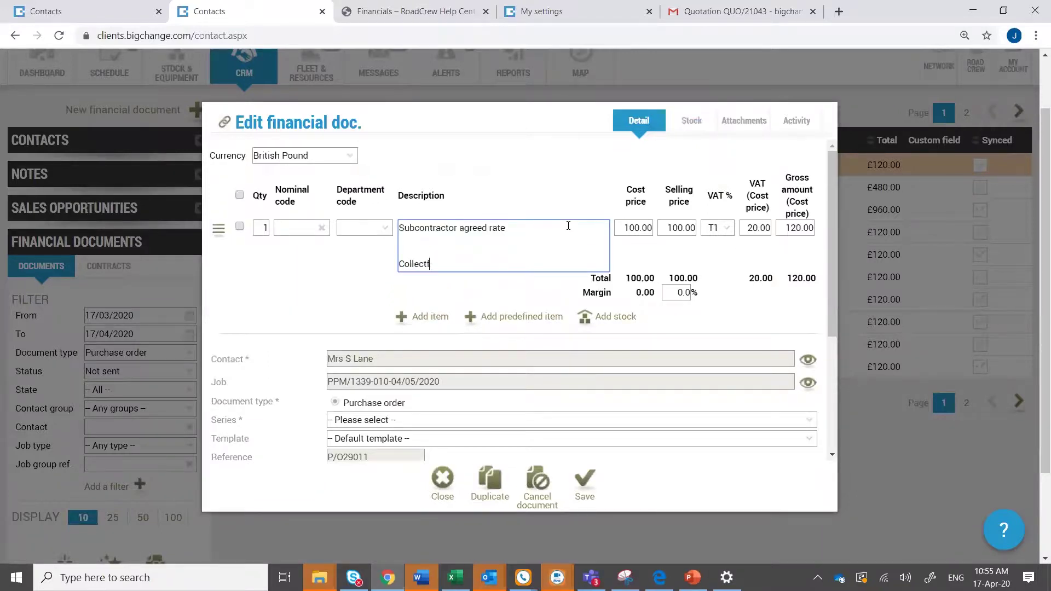
pyautogui.press('BackSpace')
pyautogui.write('from your depot')
pyautogui.scroll(-1, 429, 343)
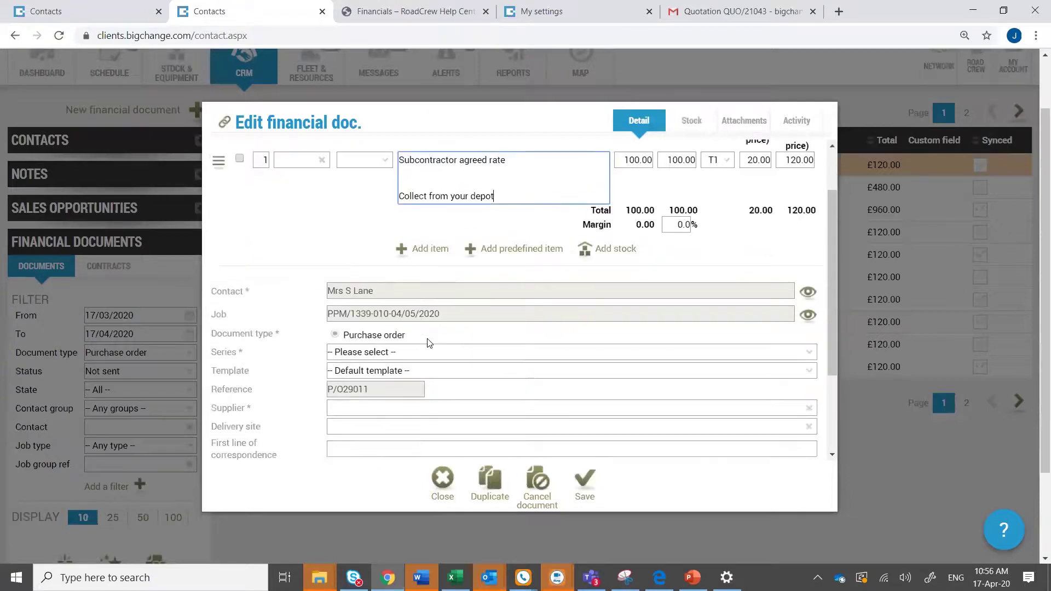
# Try adding a second line item described as "fdbdnfghfg", clear its text, and close the purchase order without saving.
pyautogui.scroll(-1, 430, 343)
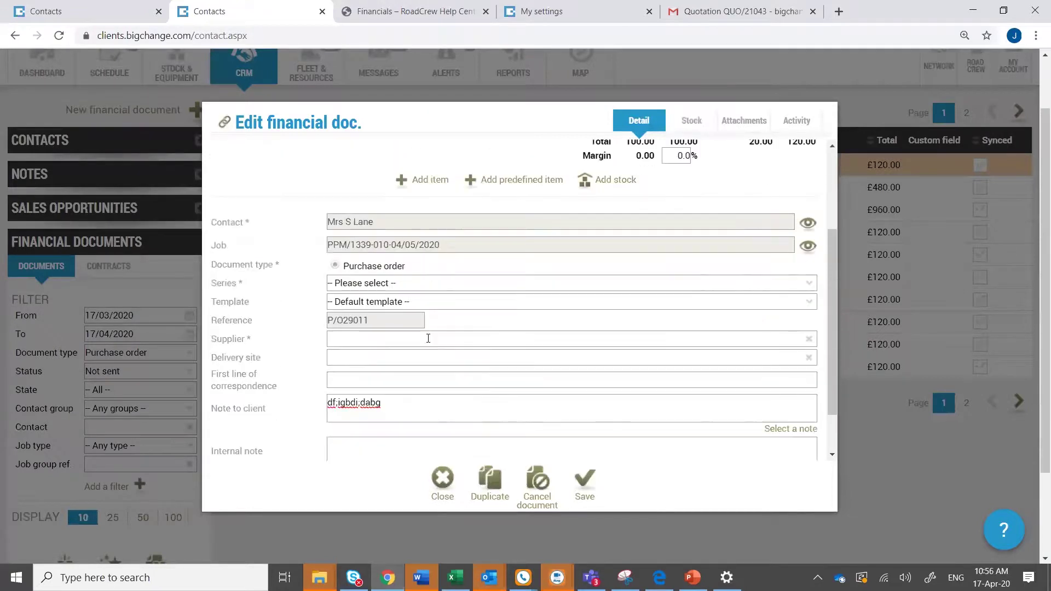
pyautogui.scroll(2, 428, 338)
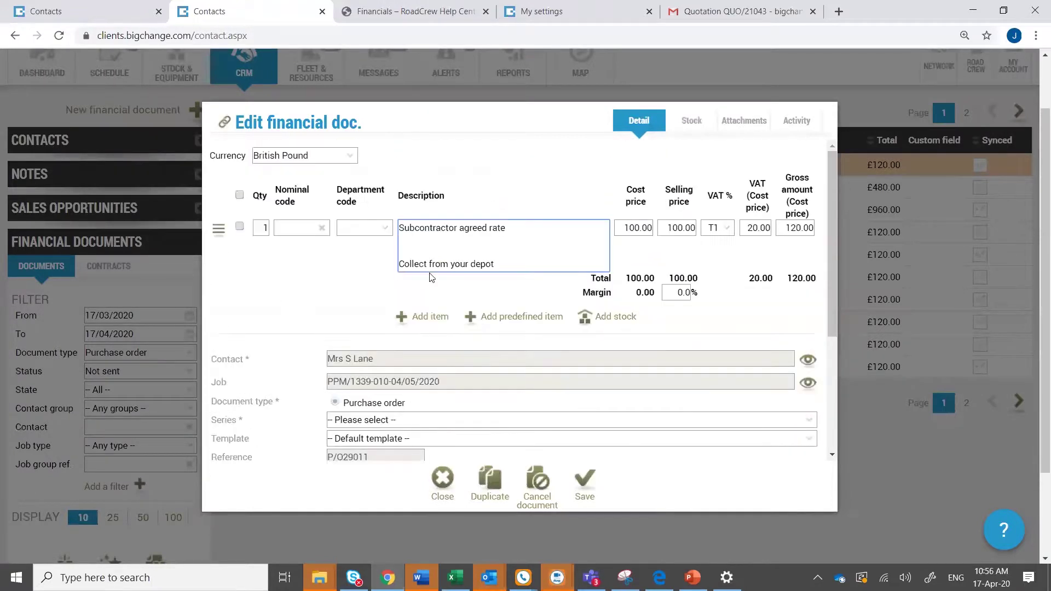
pyautogui.click(405, 317)
pyautogui.write('fdbdnfghfg')
pyautogui.press('BackSpace')
pyautogui.press('BackSpace')
pyautogui.press('BackSpace')
pyautogui.press('BackSpace')
pyautogui.press('BackSpace')
pyautogui.press('BackSpace')
pyautogui.press('BackSpace')
pyautogui.press('BackSpace')
pyautogui.press('BackSpace')
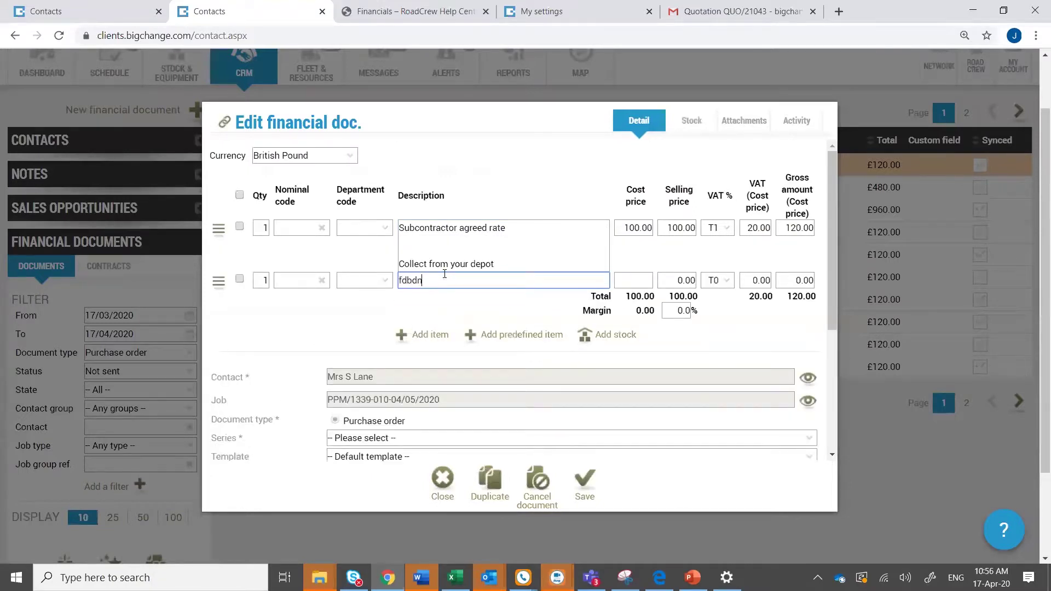
pyautogui.press('BackSpace')
pyautogui.click(442, 478)
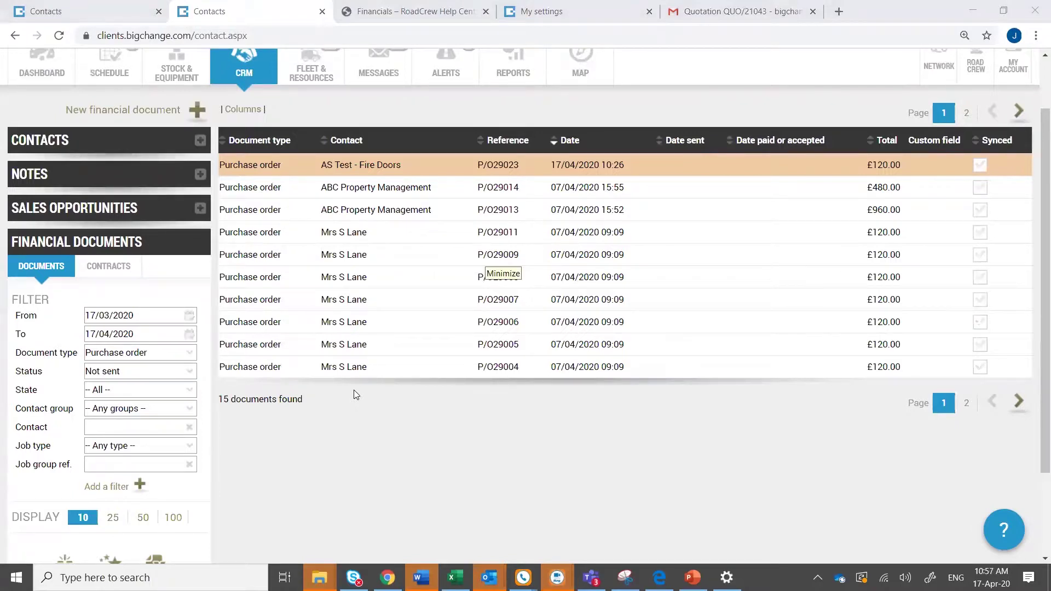
# Check the financial price list of the Allerton Grange contact, then close the contact record.
pyautogui.scroll(2, 373, 448)
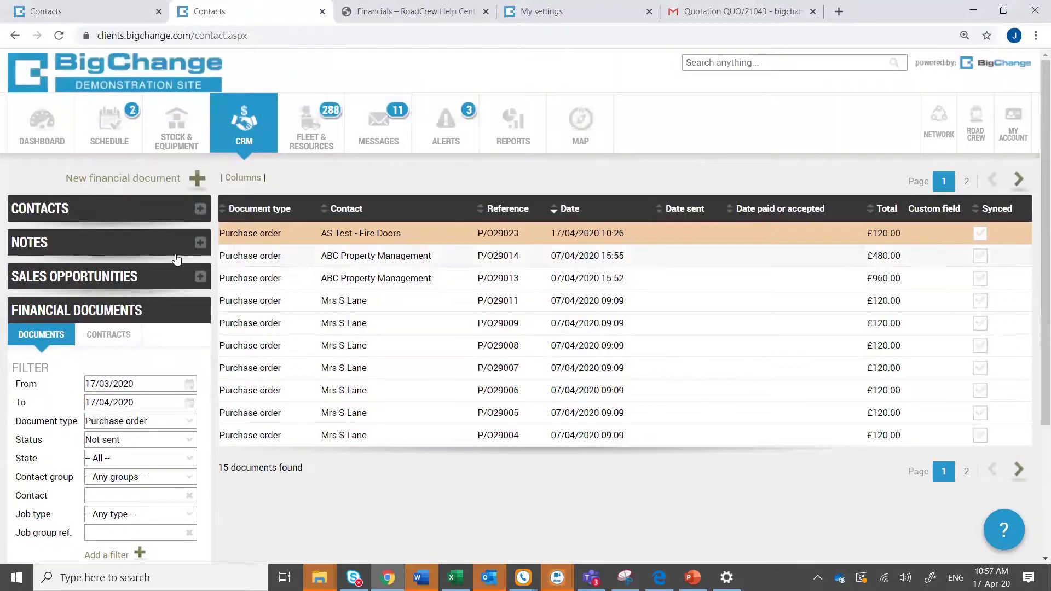
pyautogui.click(52, 213)
pyautogui.moveTo(123, 299); pyautogui.dragTo(74, 306)
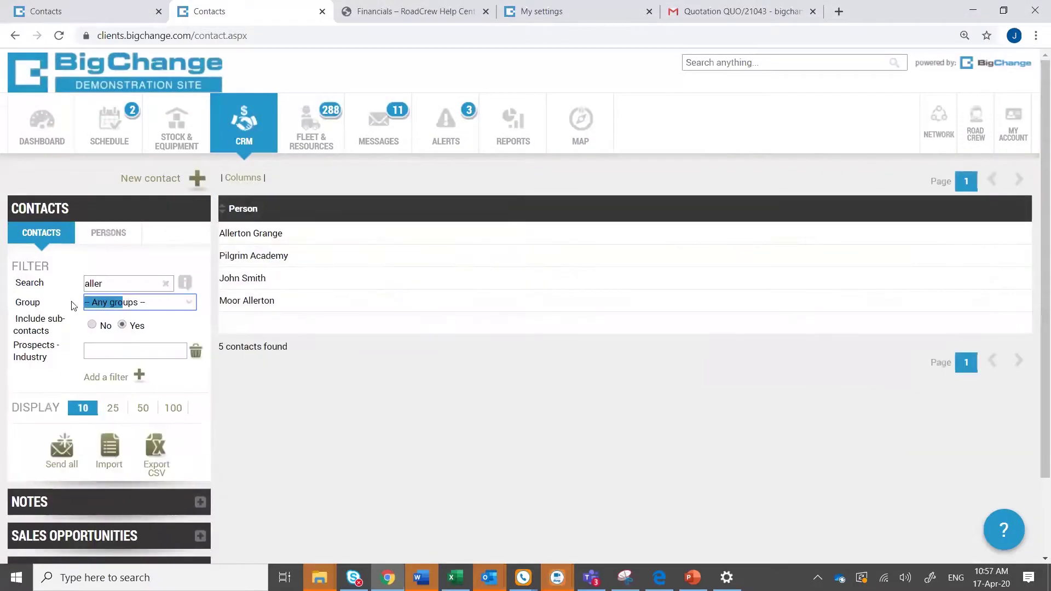
pyautogui.click(252, 234)
pyautogui.click(290, 193)
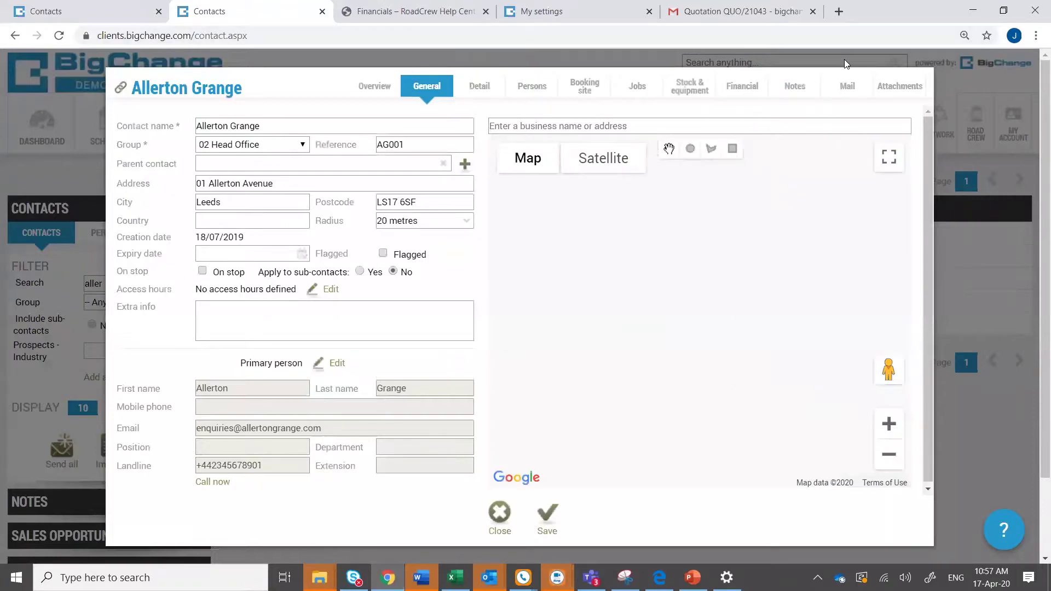
pyautogui.click(728, 89)
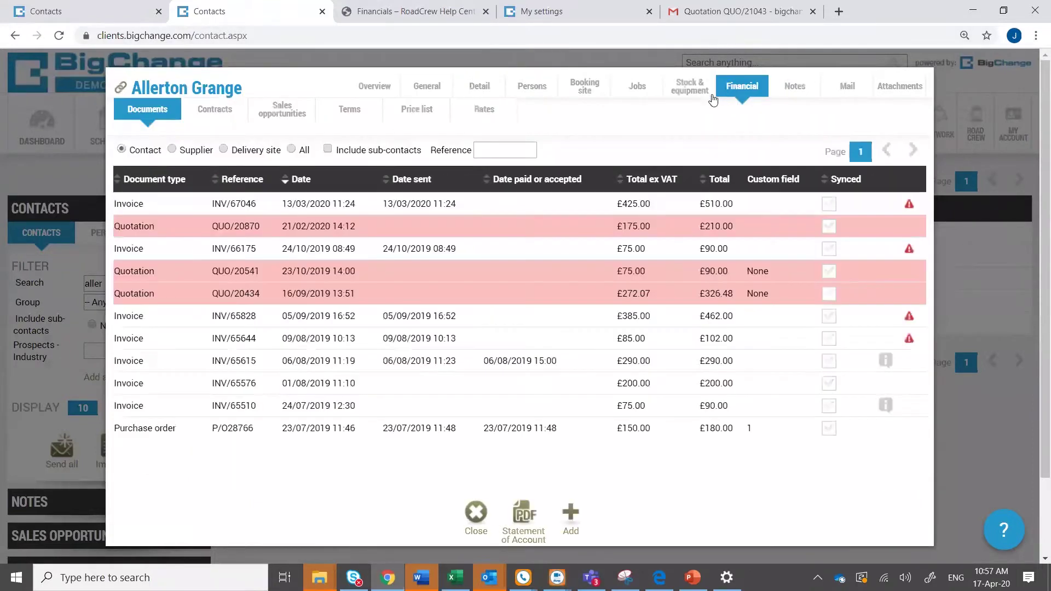
pyautogui.click(408, 111)
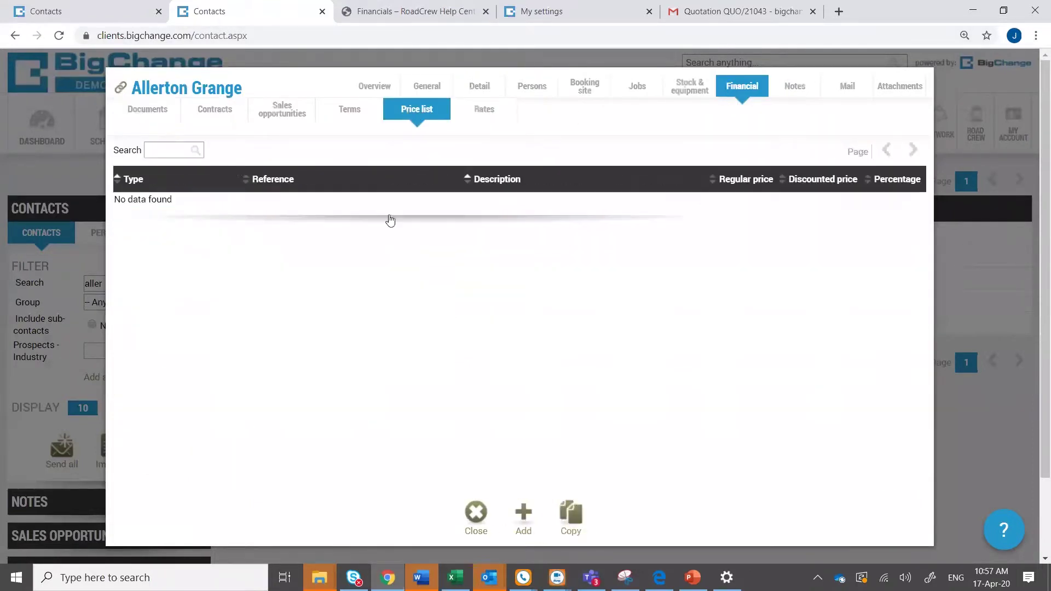
pyautogui.click(476, 519)
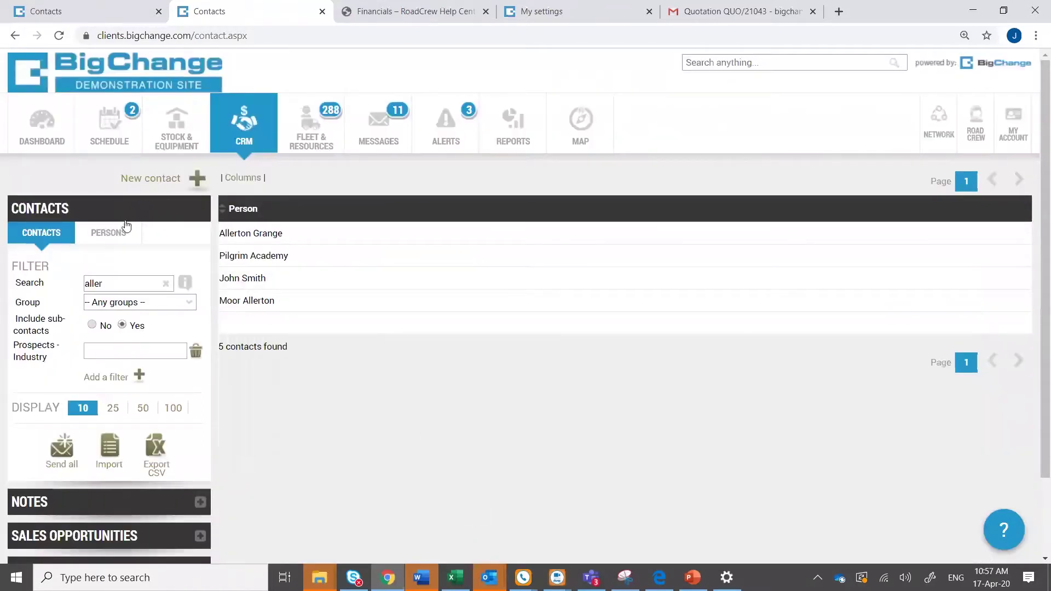
# Replace the contact search text with "demo" to search the contacts.
pyautogui.click(140, 288)
pyautogui.press('BackSpace')
pyautogui.press('BackSpace')
pyautogui.press('BackSpace')
pyautogui.press('BackSpace')
pyautogui.press('BackSpace')
pyautogui.write('demo')
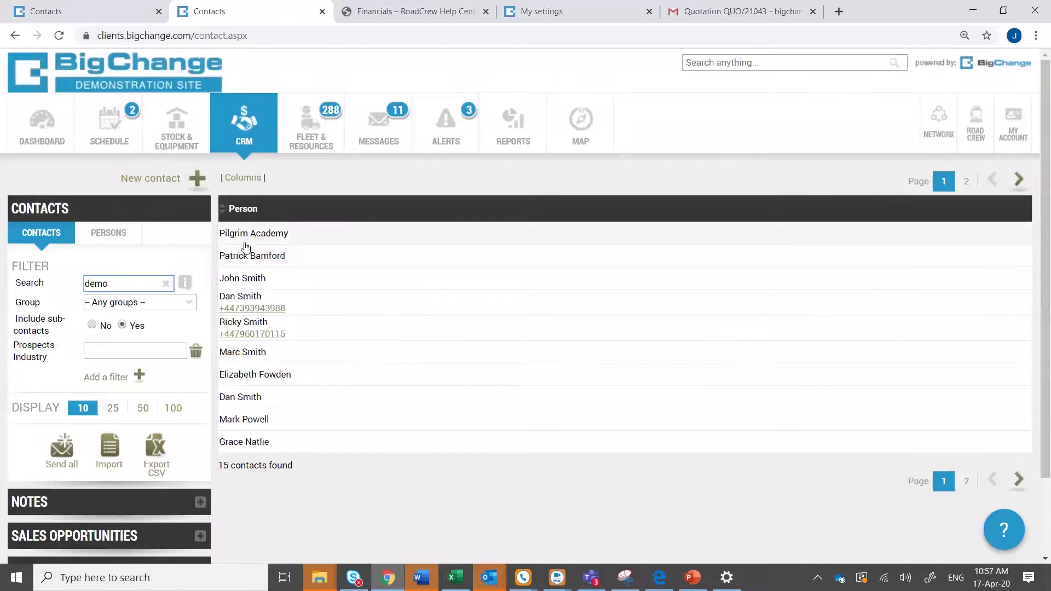
# Search the contacts by a person's name, shorten it to the first name, then clear the search.
pyautogui.doubleClick(169, 289)
pyautogui.write('charlie smi')
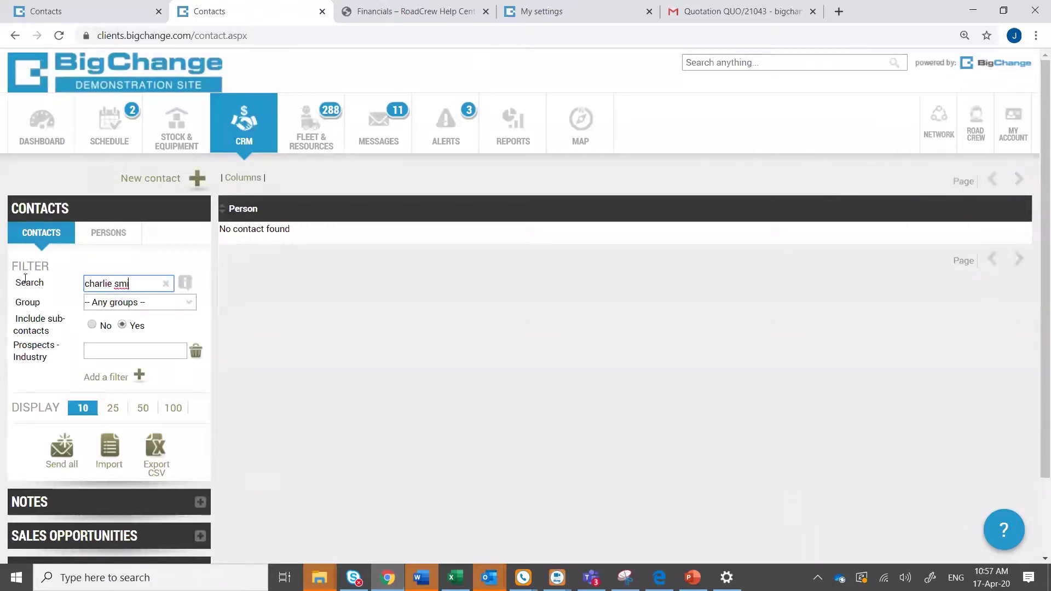
pyautogui.press('BackSpace')
pyautogui.press('BackSpace')
pyautogui.press('BackSpace')
pyautogui.press('BackSpace')
pyautogui.press('BackSpace')
pyautogui.press('BackSpace')
pyautogui.press('BackSpace')
pyautogui.press('BackSpace')
pyautogui.press('BackSpace')
pyautogui.press('BackSpace')
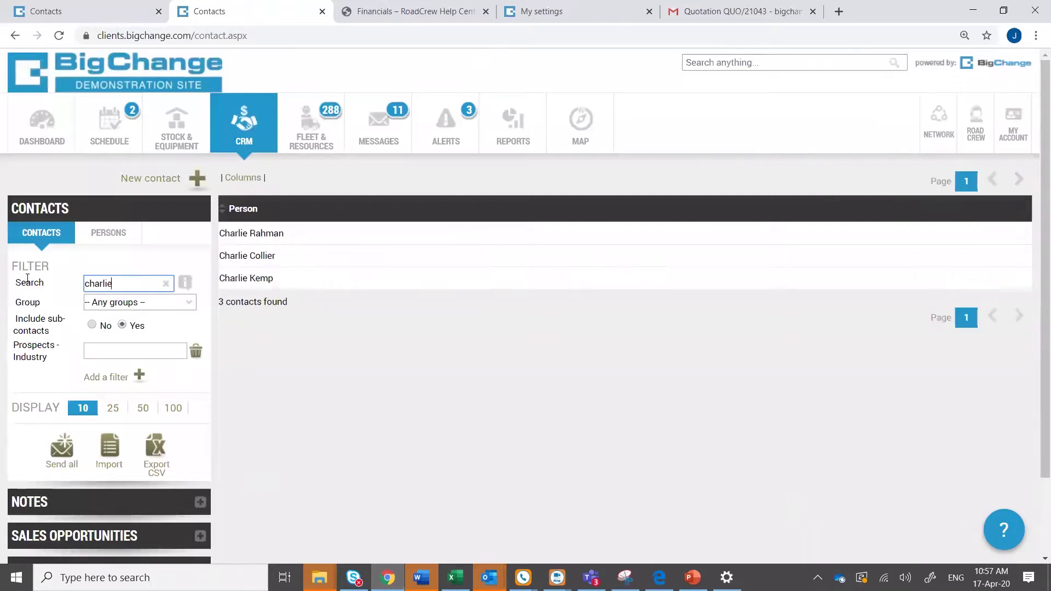
pyautogui.press('BackSpace')
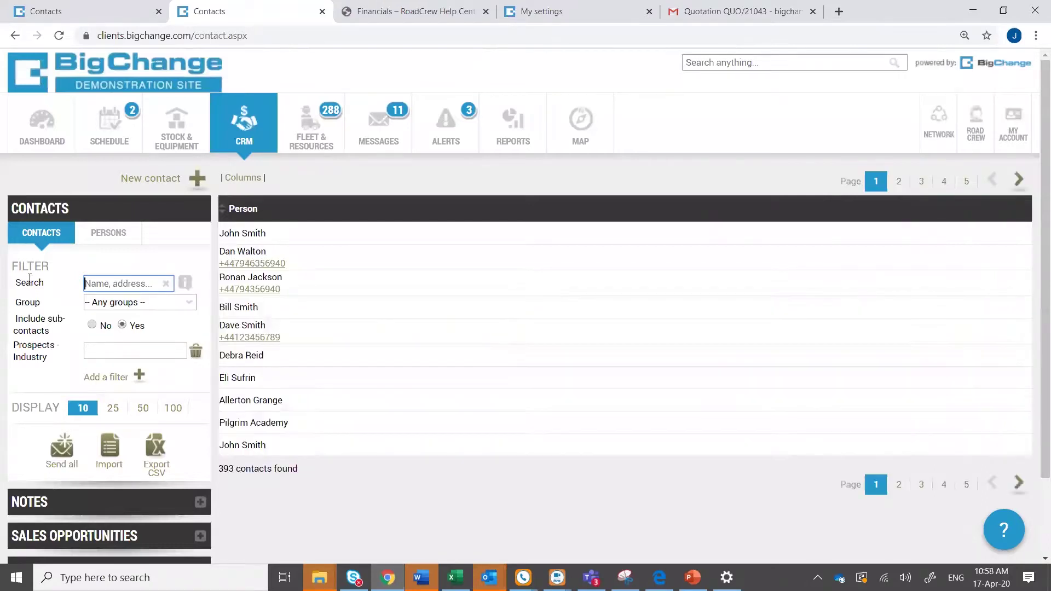
# Check the financial price list of the first contact in the unfiltered list, then close the record.
pyautogui.click(241, 236)
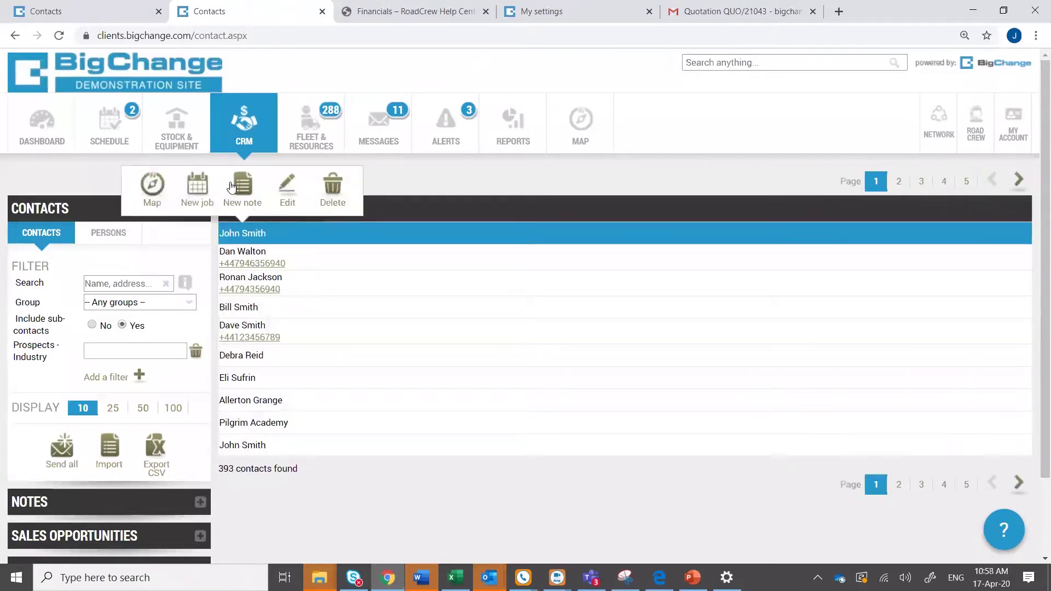
pyautogui.click(283, 194)
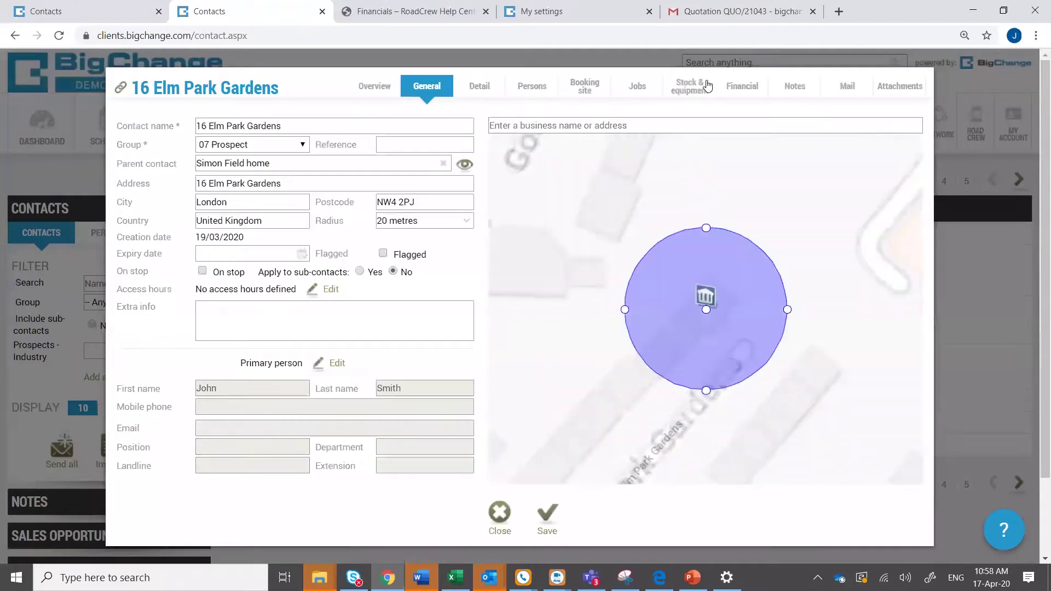
pyautogui.click(736, 86)
pyautogui.click(421, 113)
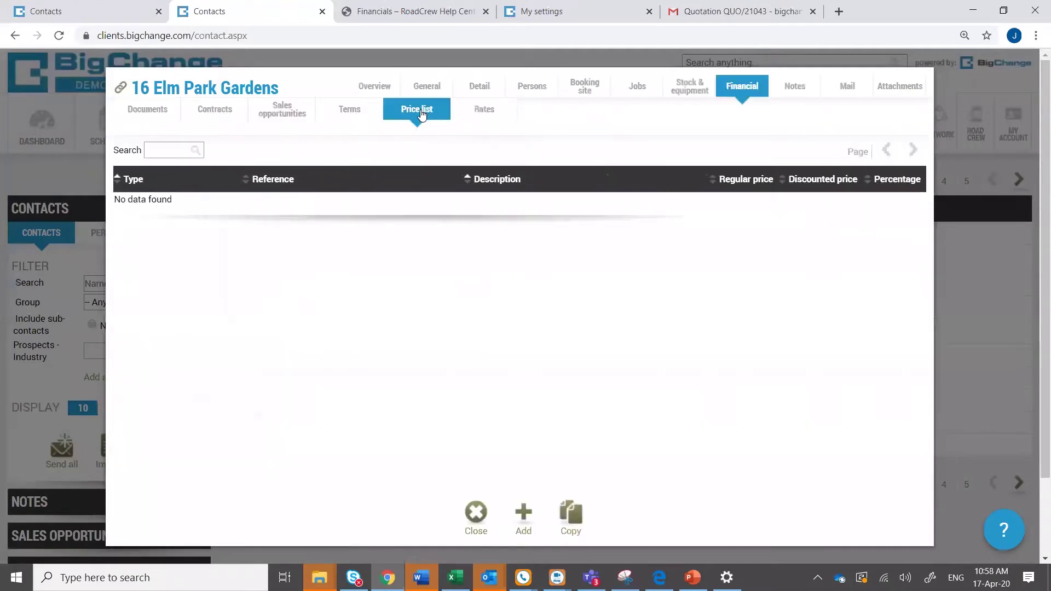
pyautogui.click(474, 520)
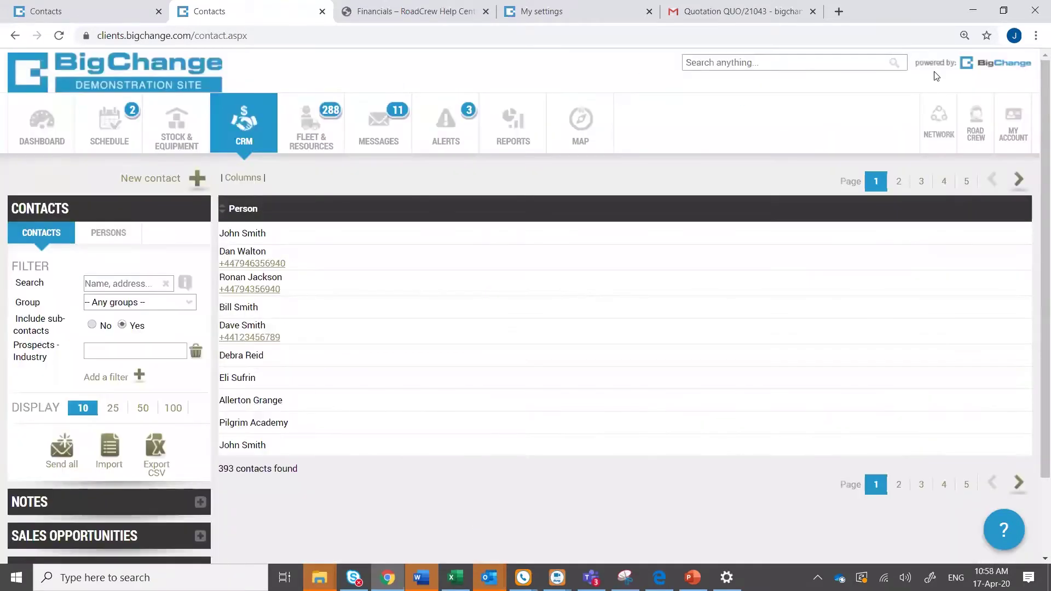
# Open the predefined invoicing items within the account's financial settings.
pyautogui.click(1013, 123)
pyautogui.click(927, 242)
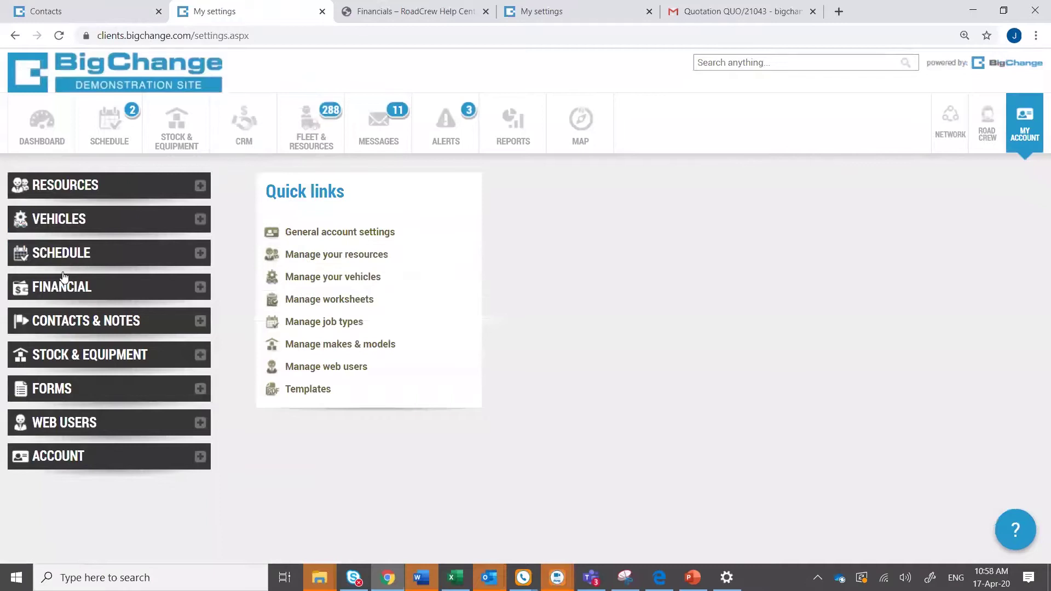
pyautogui.click(62, 255)
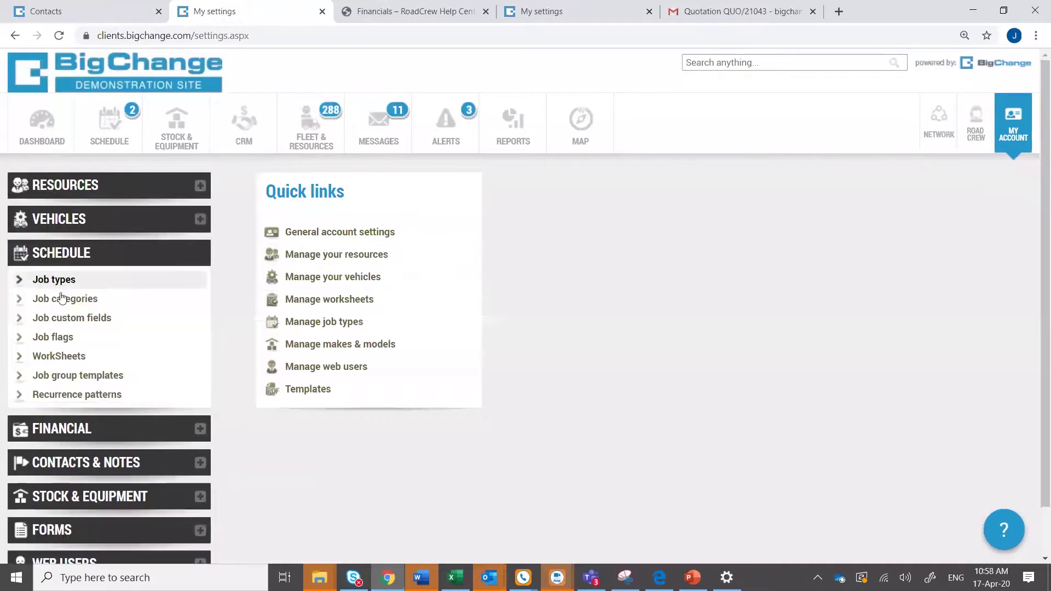
pyautogui.click(76, 432)
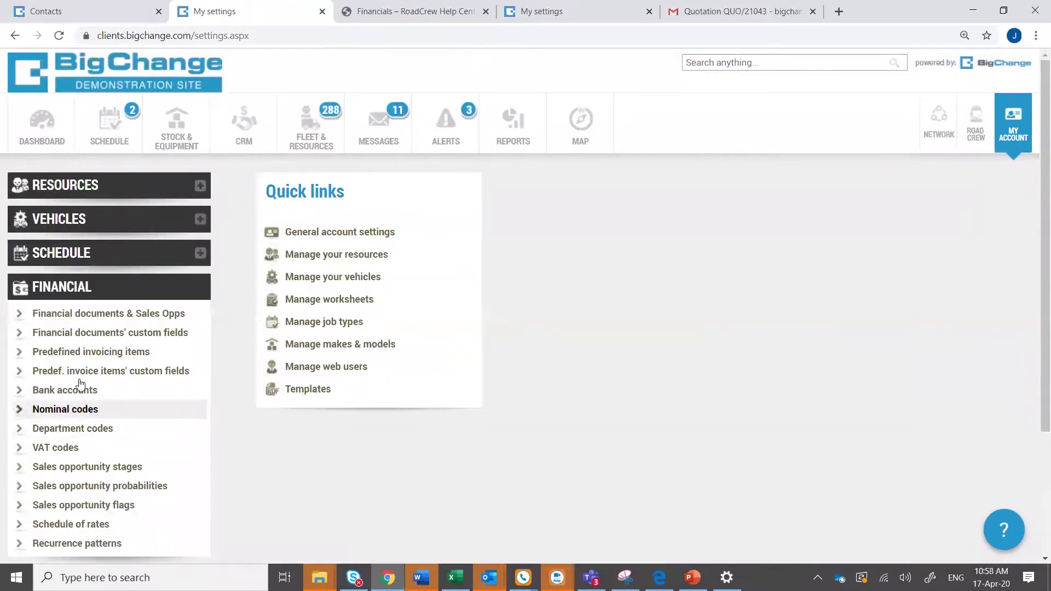
pyautogui.click(78, 354)
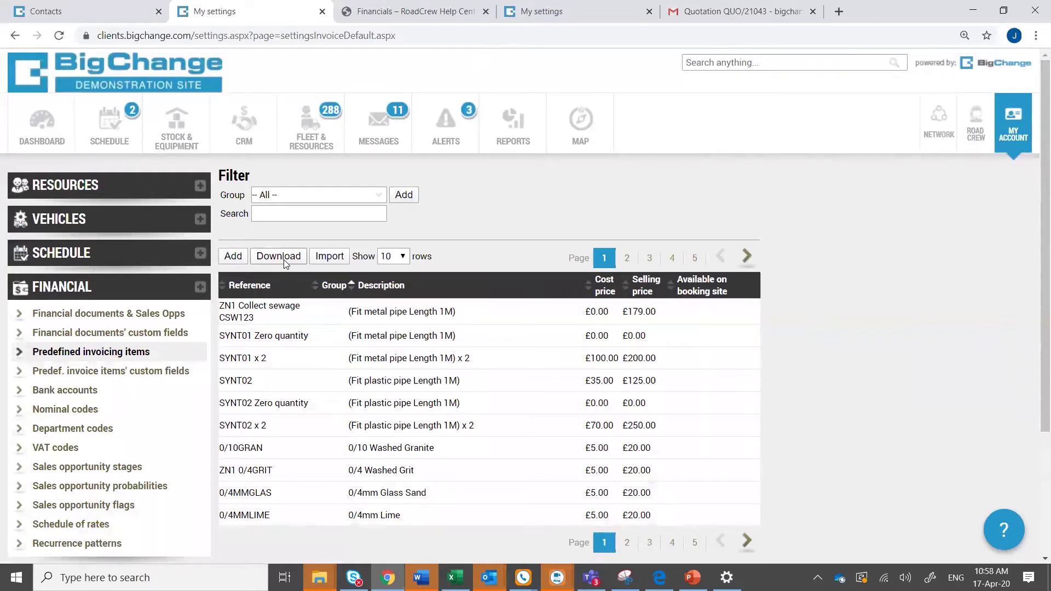
# Open the predefined invoicing items import, browse the Documents folder for a file, then cancel the selection and close the import.
pyautogui.click(328, 262)
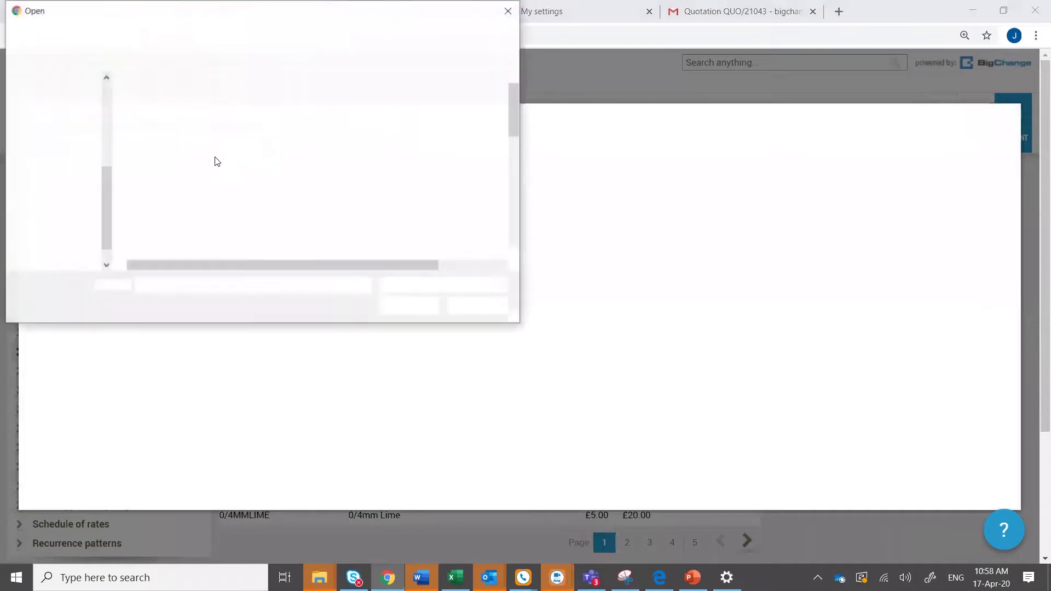
pyautogui.scroll(-20, 240, 179)
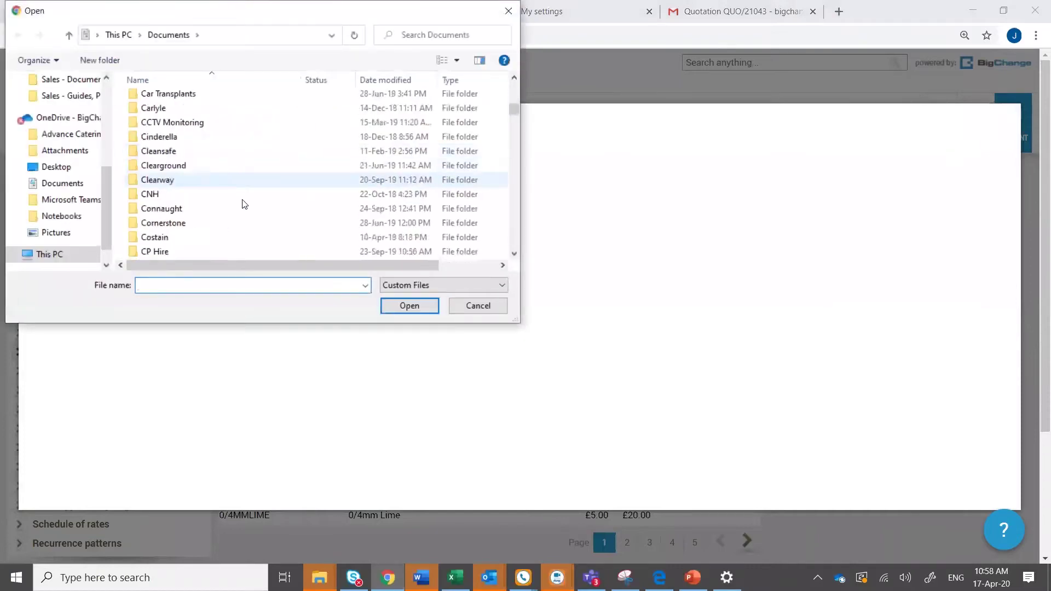
pyautogui.scroll(-20, 298, 182)
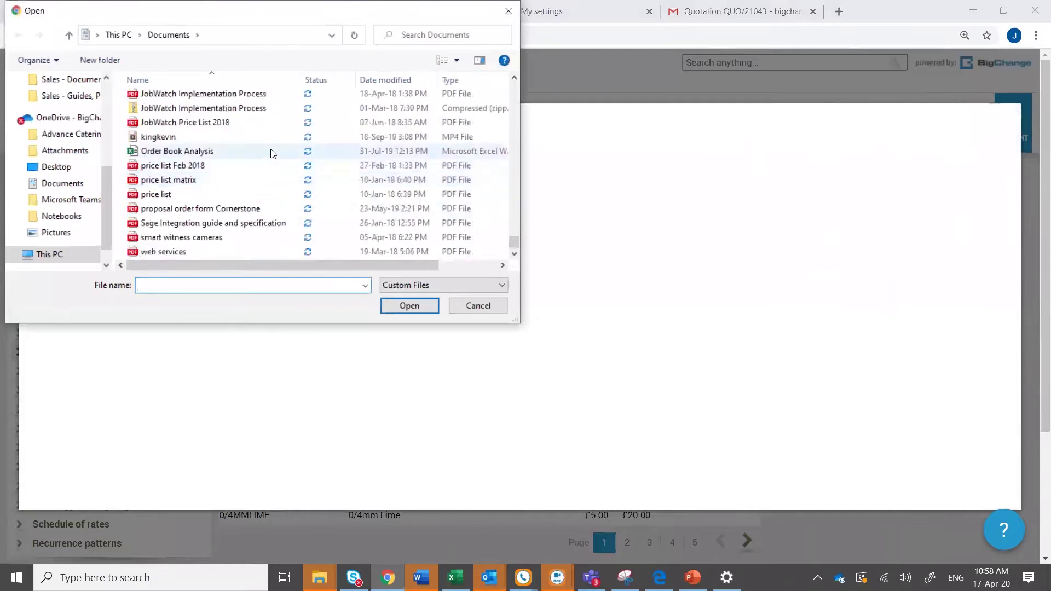
pyautogui.scroll(4, 270, 152)
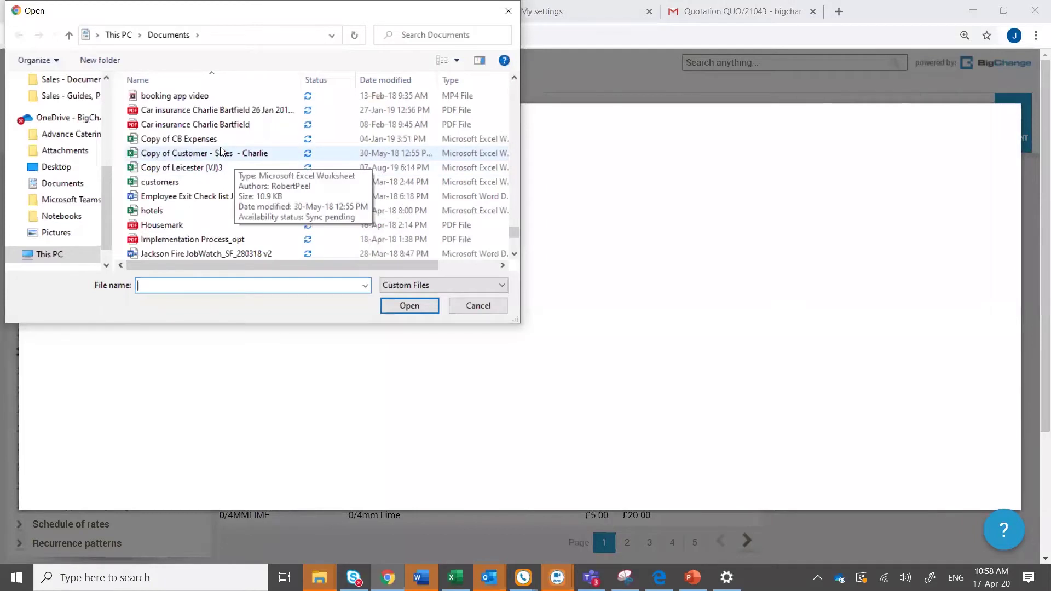
pyautogui.click(463, 312)
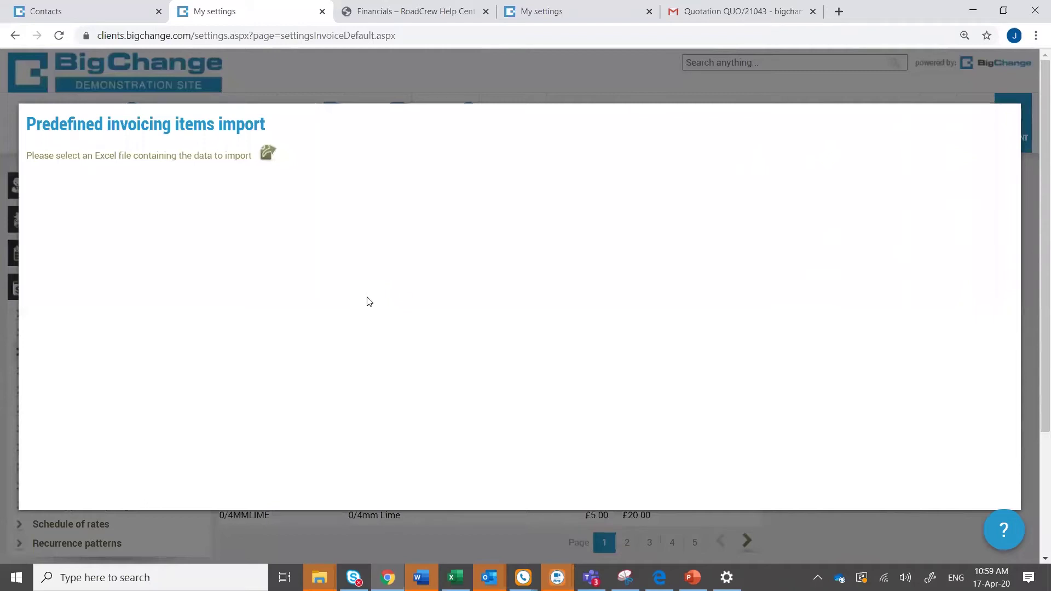
pyautogui.click(295, 88)
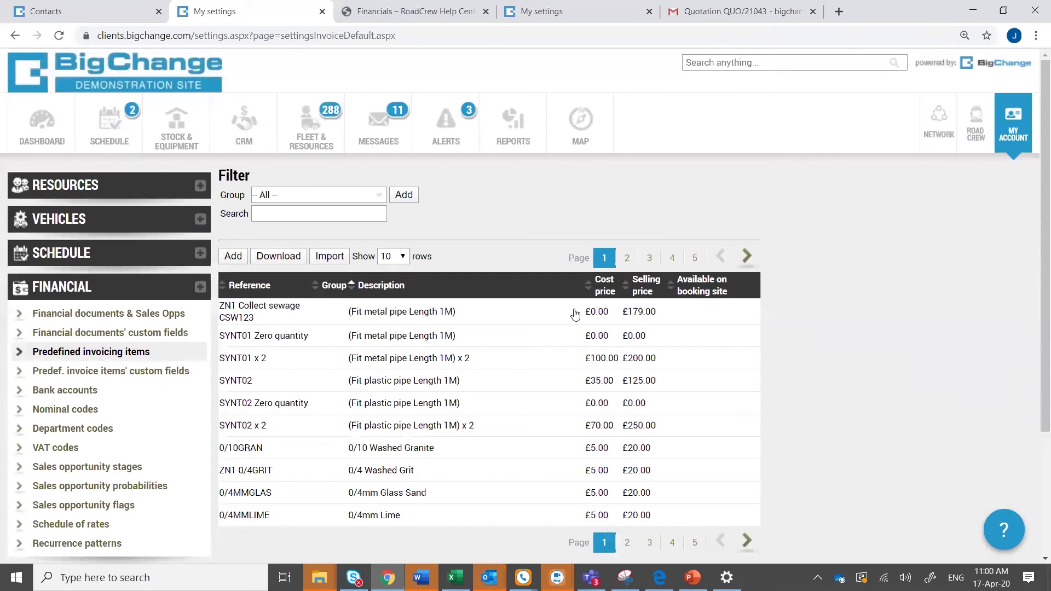
pyautogui.moveTo(421, 577)
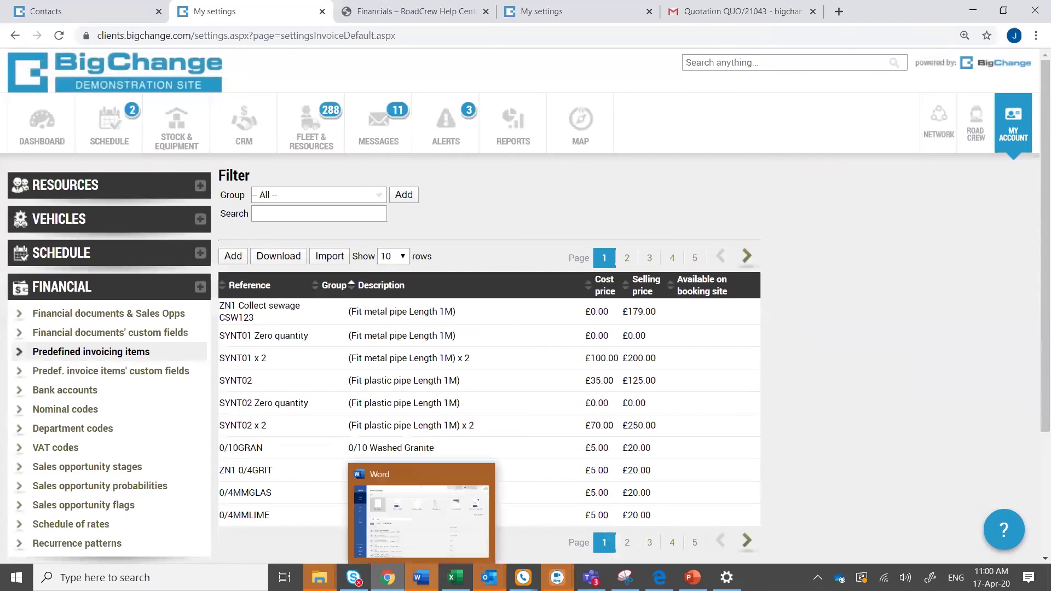